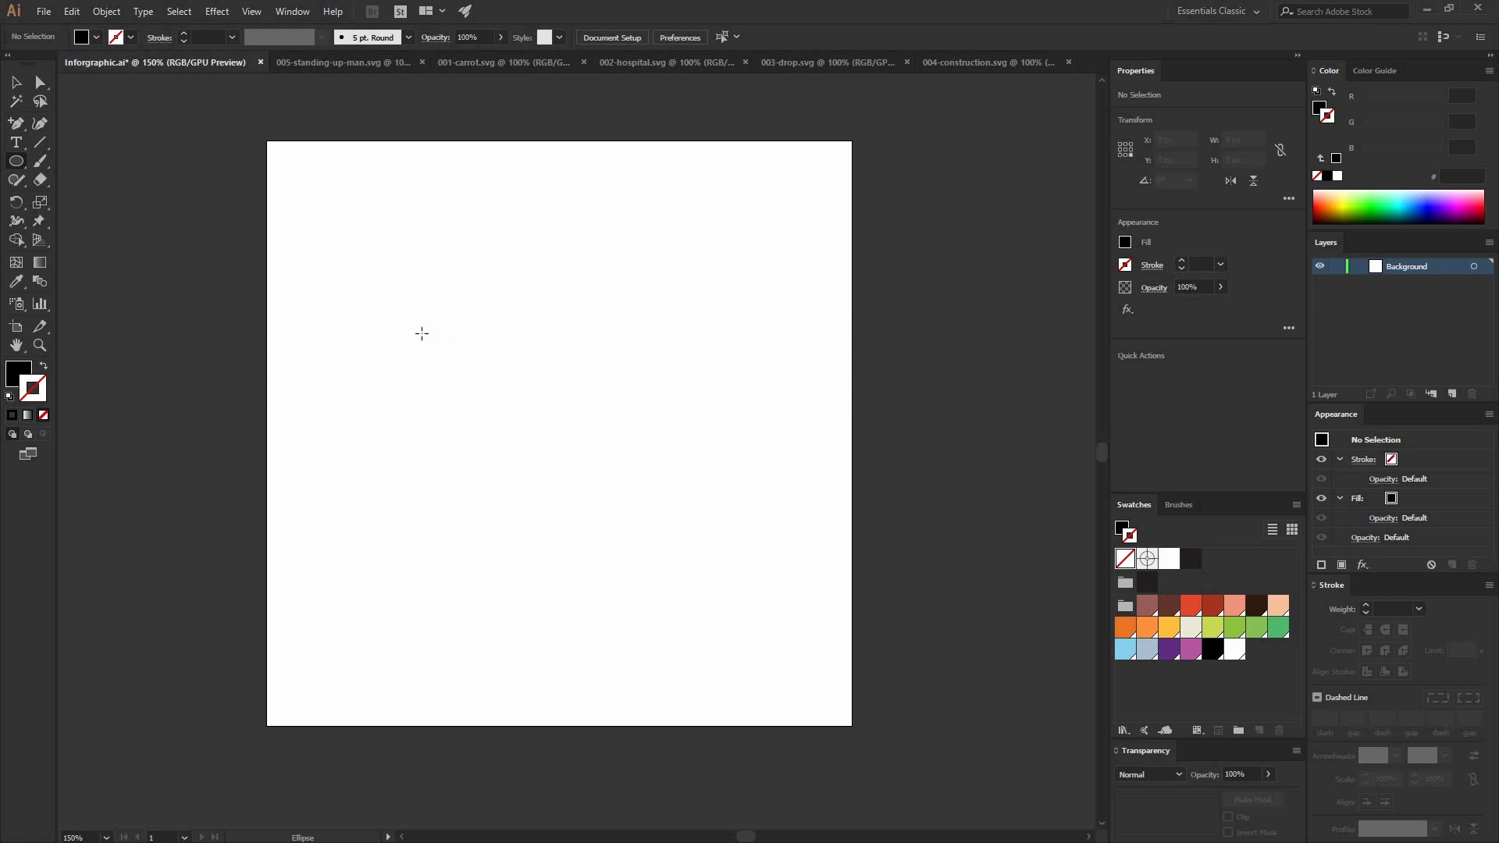
Step: Draw an ellipse about 235 × 217 px for the head near the artboard's centre, with a black stroke and no fill
drag(413, 330, 688, 583)
key(v)
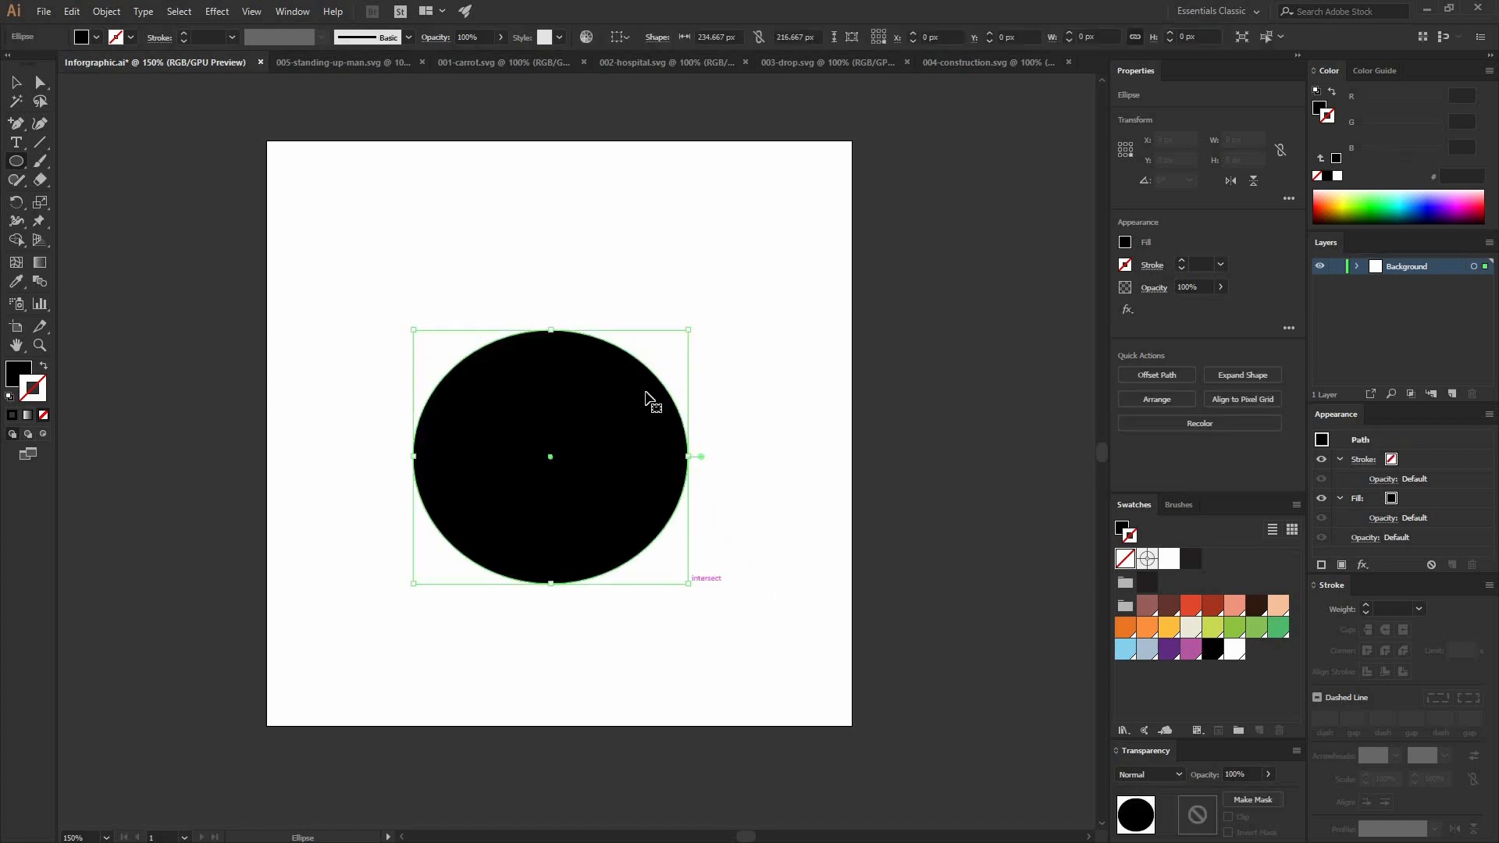
mouse_move(617, 438)
mouse_down()
mouse_move(642, 428)
mouse_move(621, 436)
mouse_up()
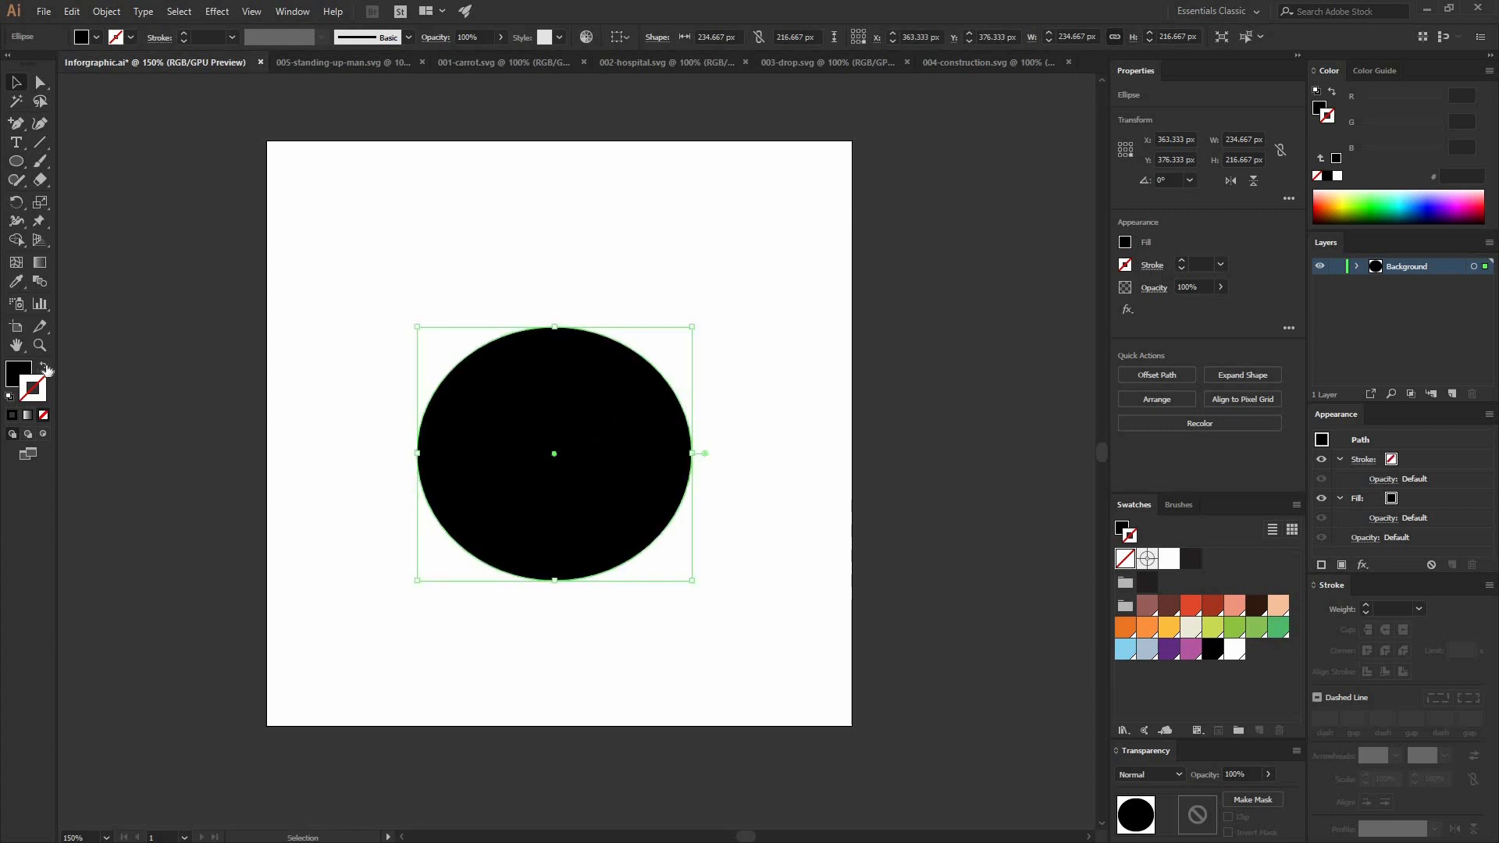
click(43, 365)
click(506, 490)
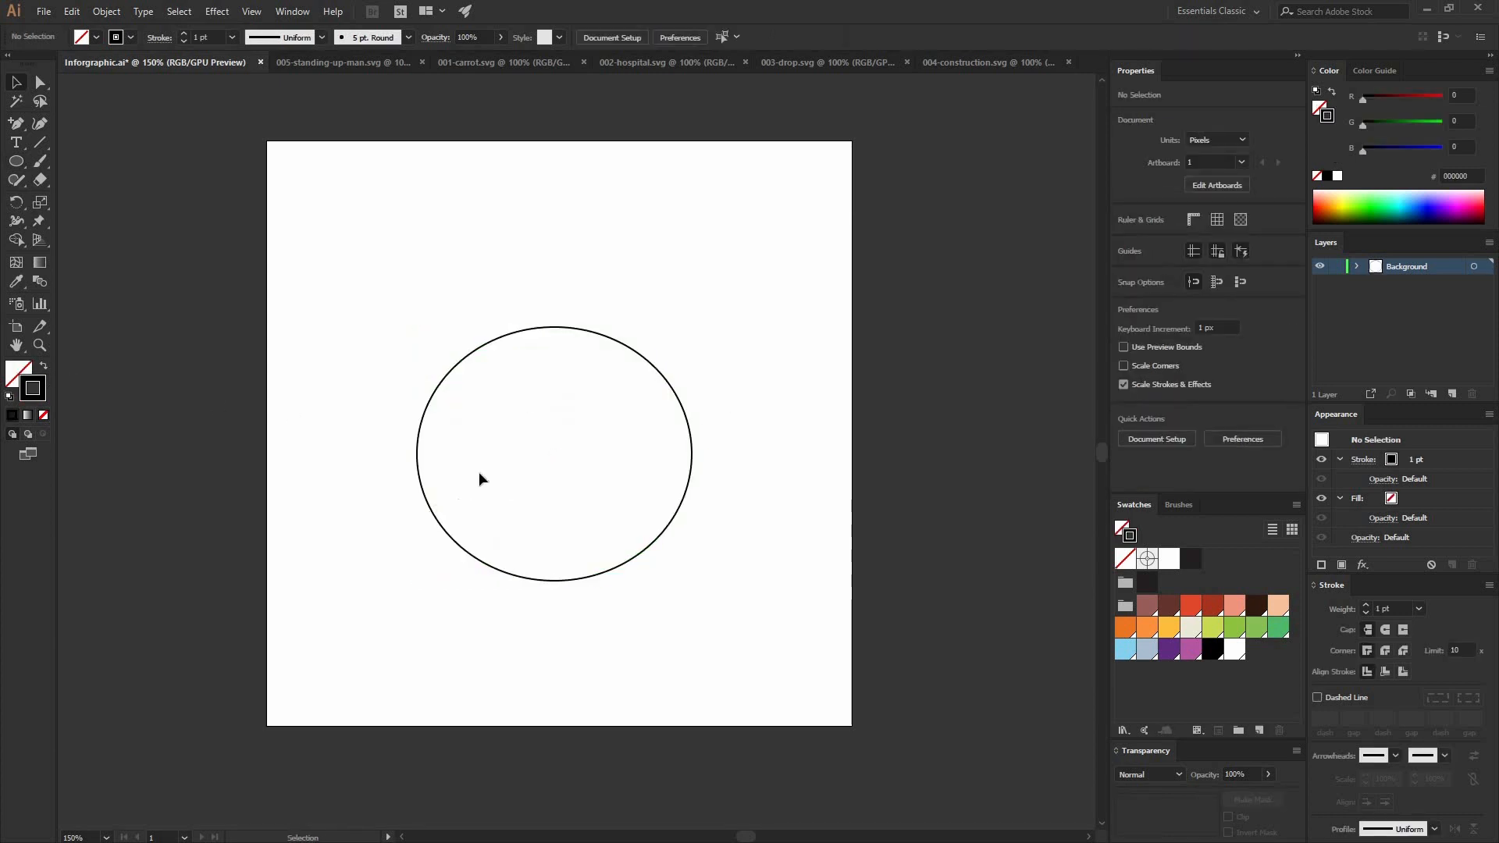
Step: Draw an eye in the head's left half: an ellipse about 57 px wide with a pupil ellipse about 34 × 40 px inside
key(ctrl+equal)
key(ctrl+equal)
key(l)
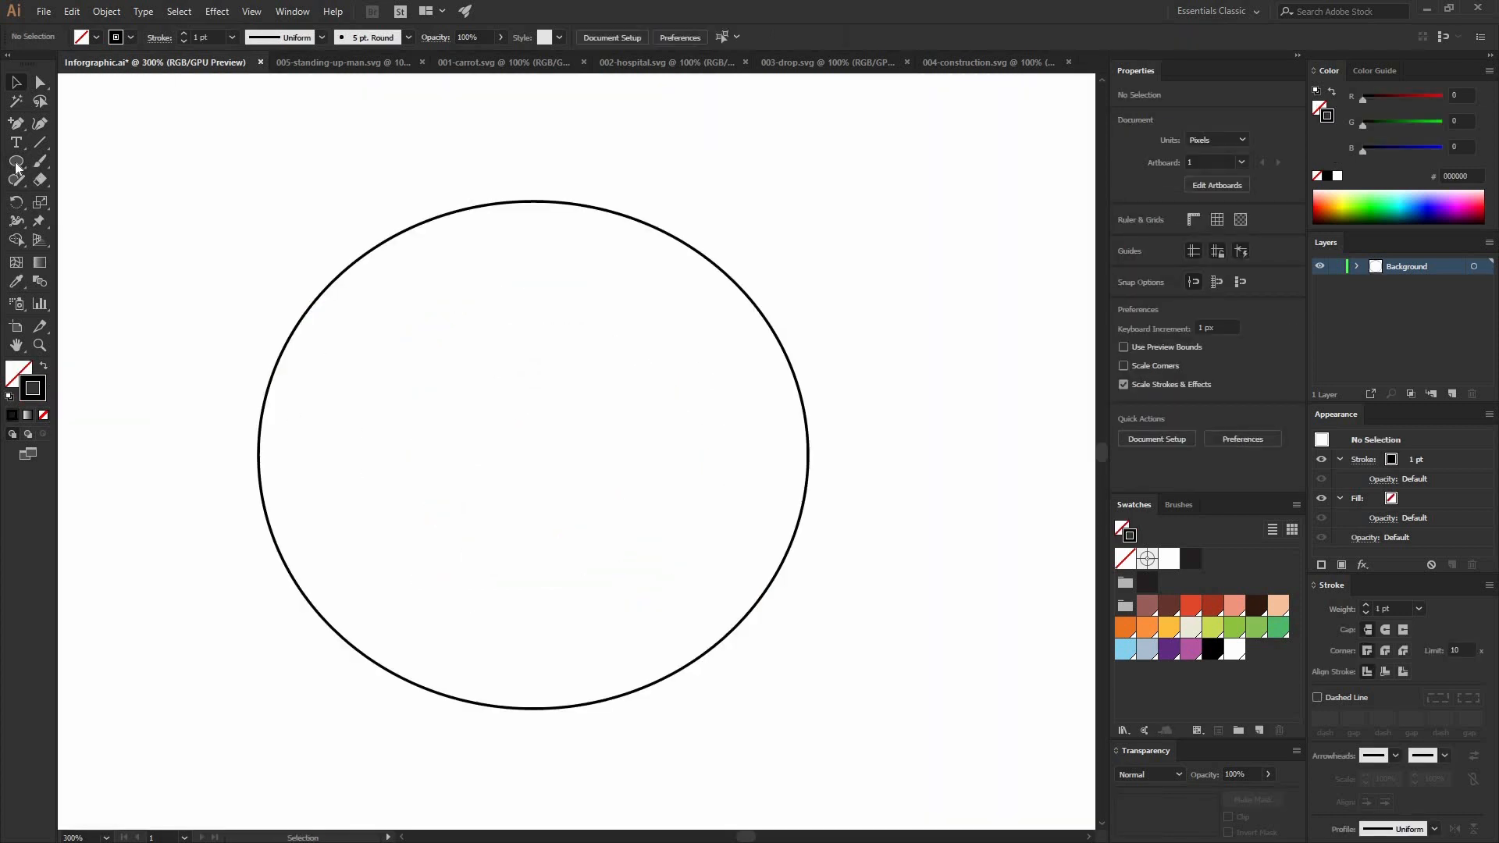
drag(380, 368, 513, 512)
drag(429, 394, 509, 488)
Step: Scale the pupil ellipse down proportionally so it sits clear of the eye's outline
key(c)
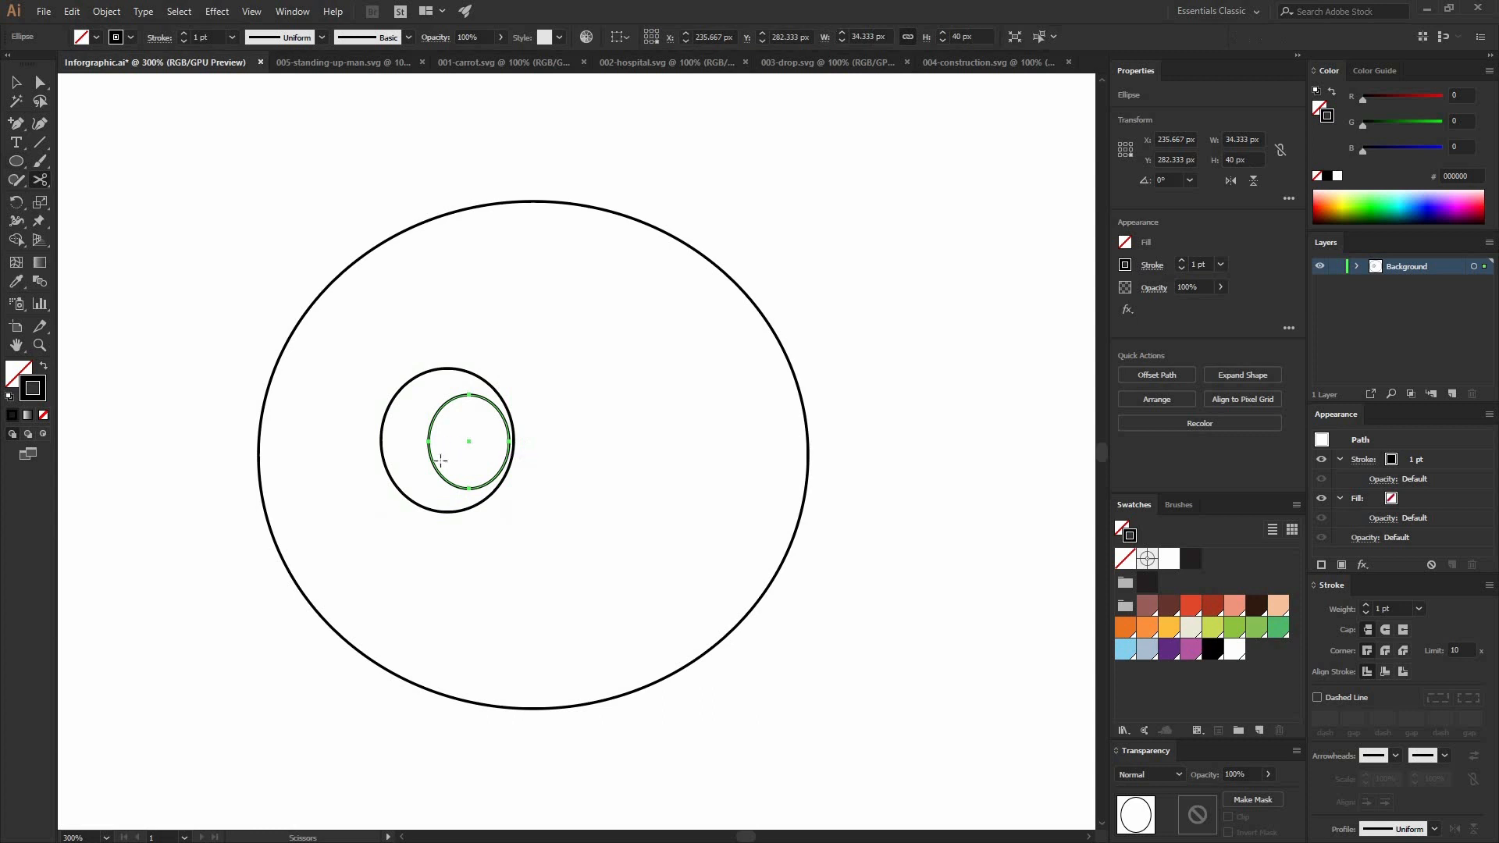
key(v)
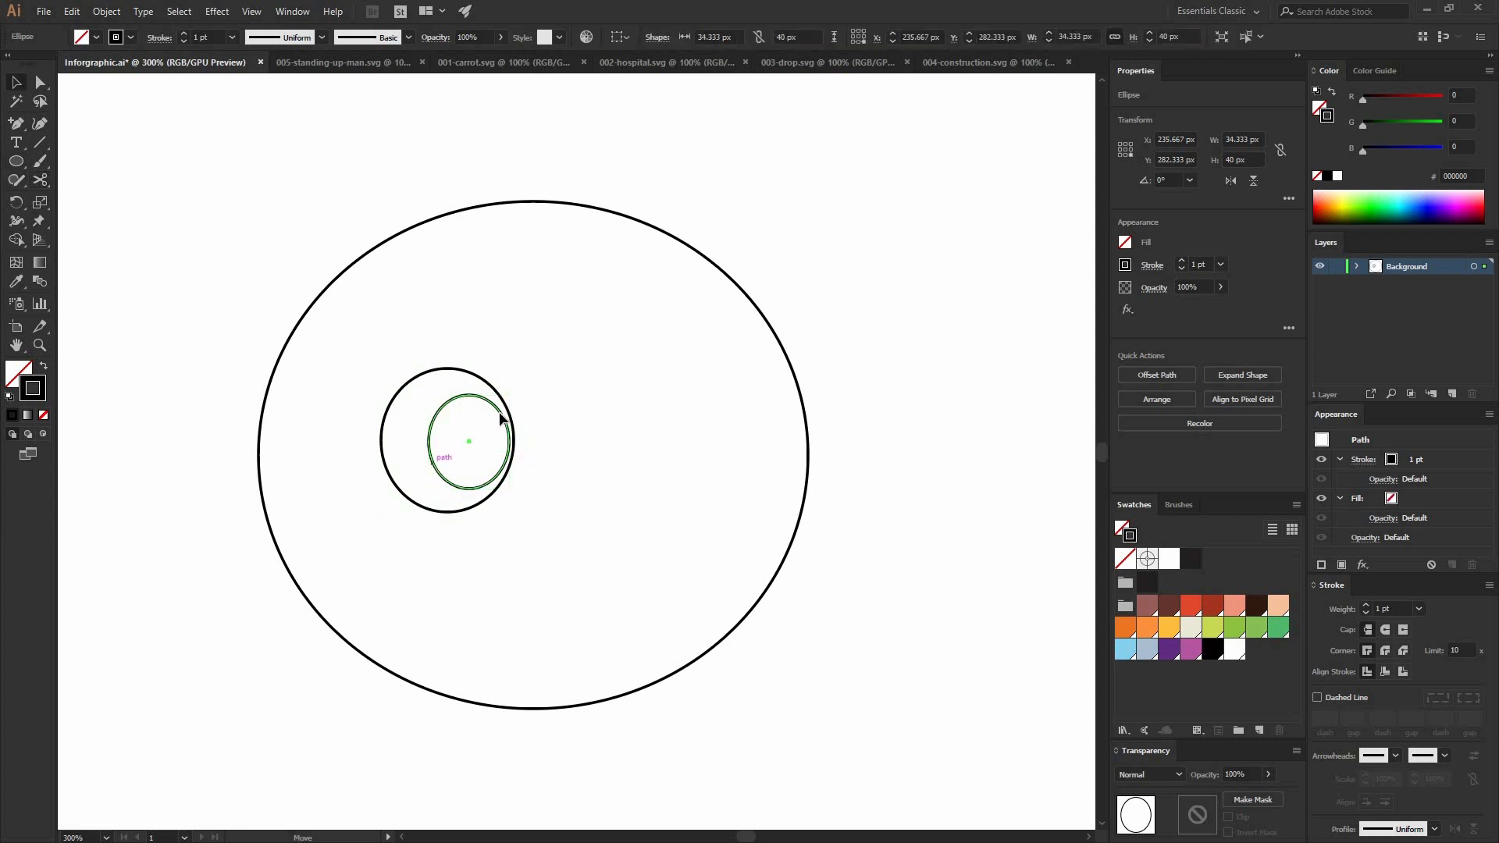
drag(508, 395, 549, 487)
click(551, 491)
key(ctrl+a)
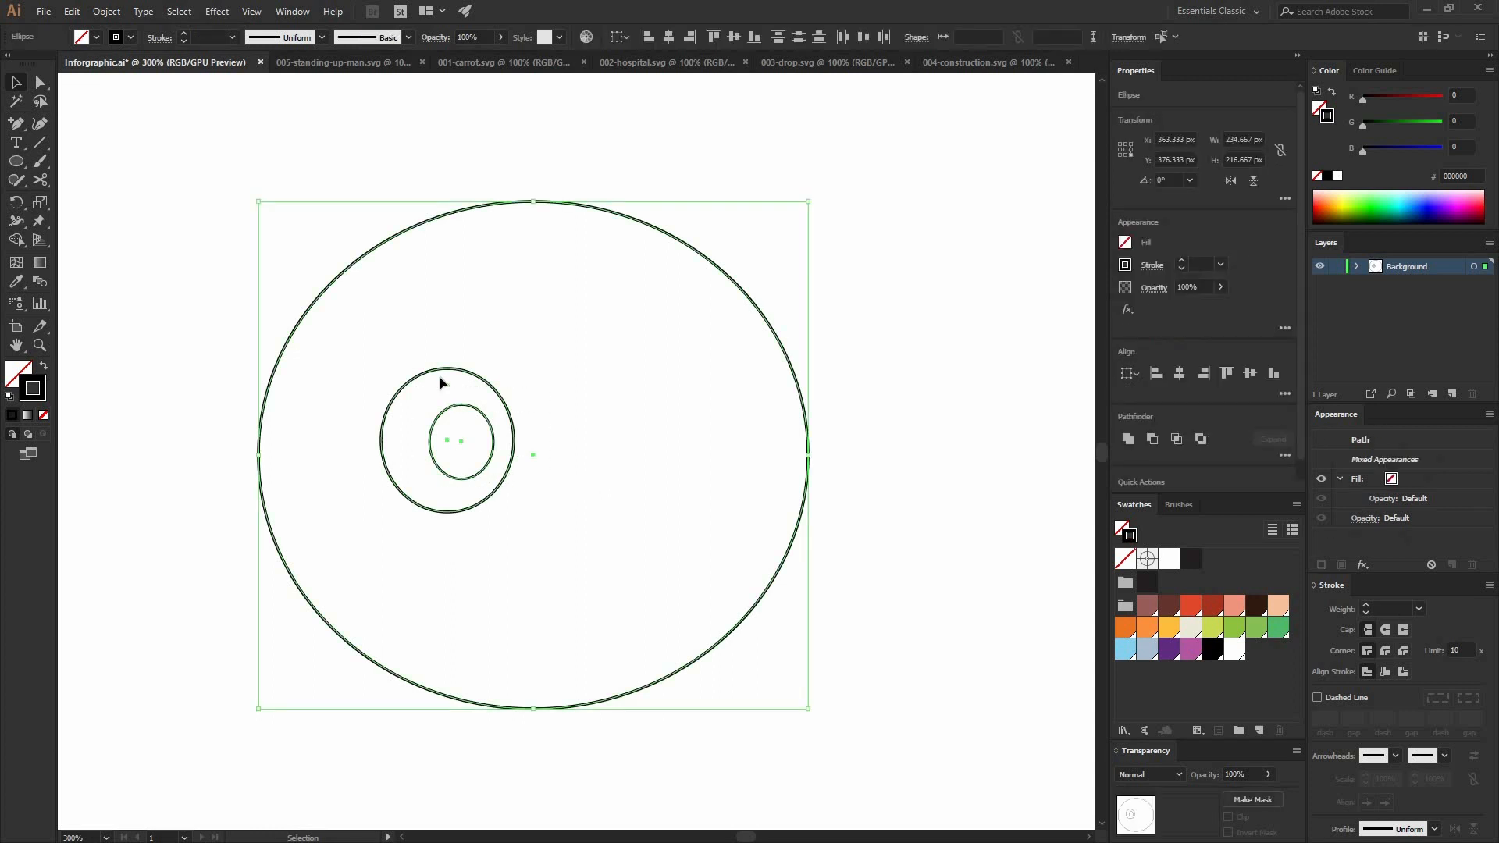
click(362, 330)
Step: Draw a slightly arched eyebrow about 41 px wide above the eye with the Pen tool
key(p)
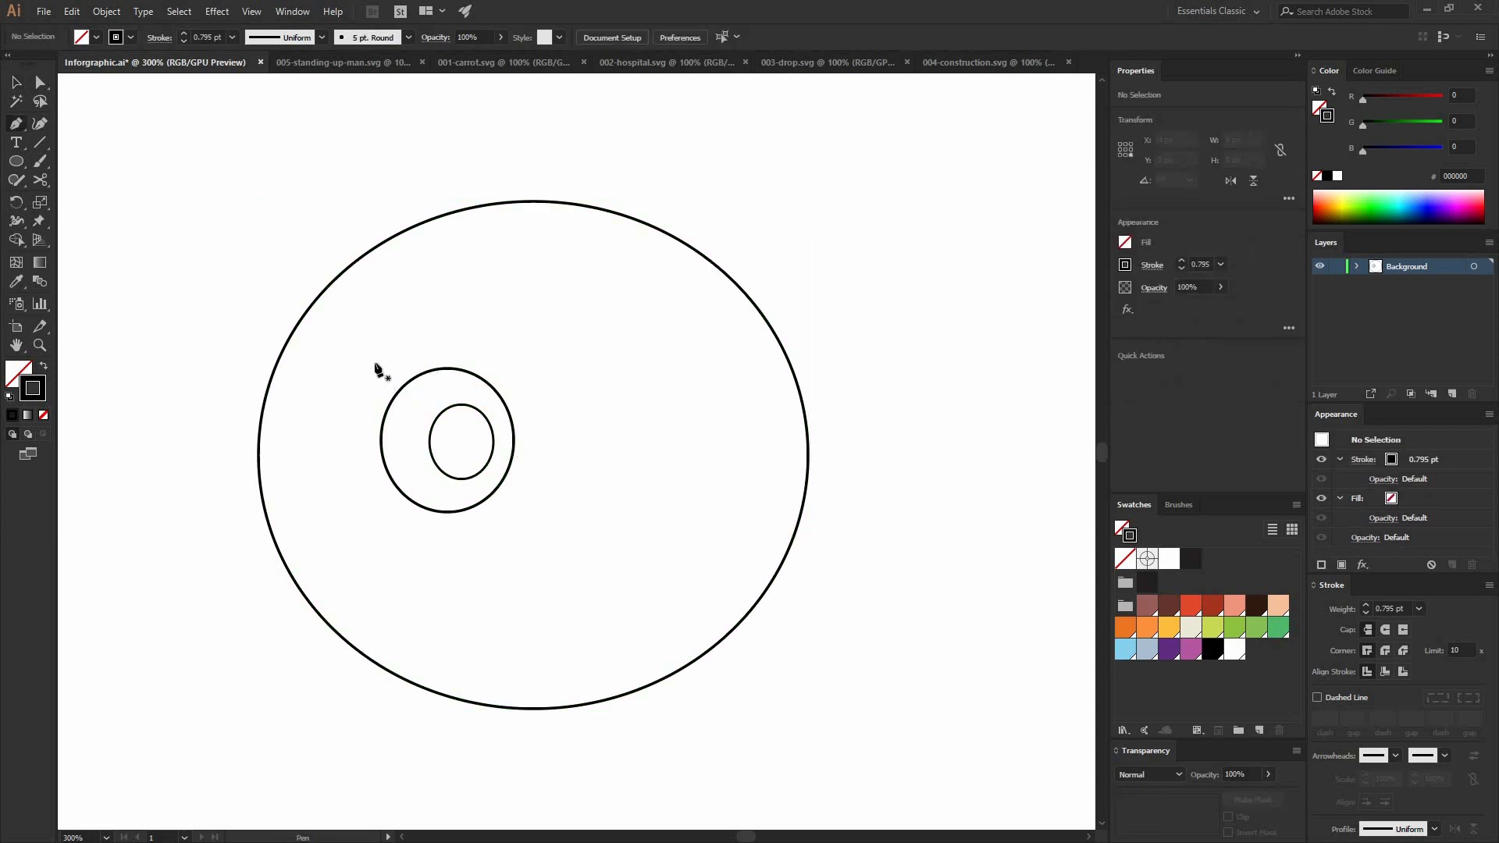
click(394, 336)
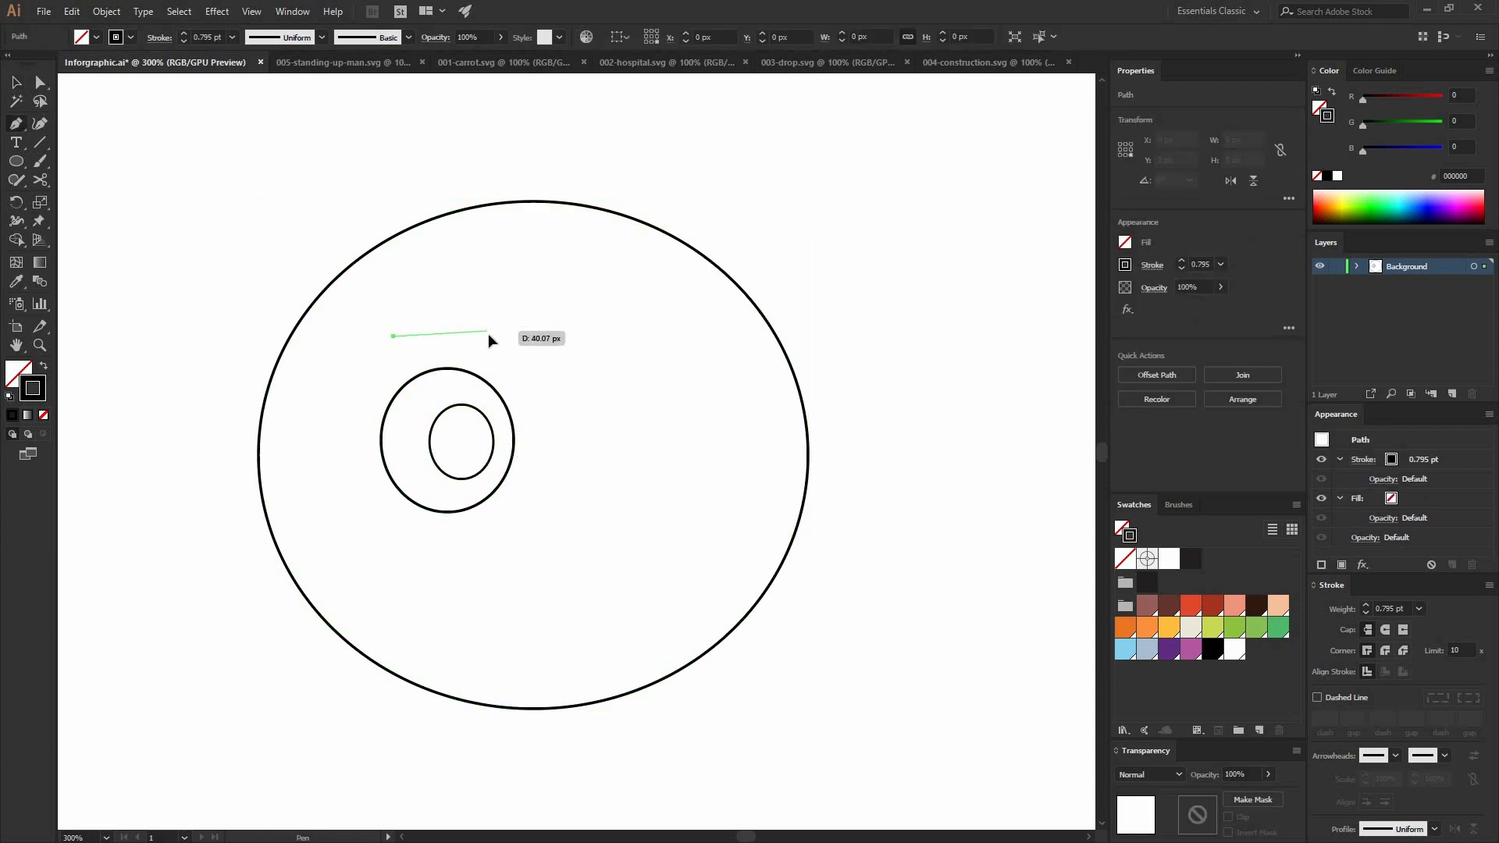
drag(488, 337, 537, 352)
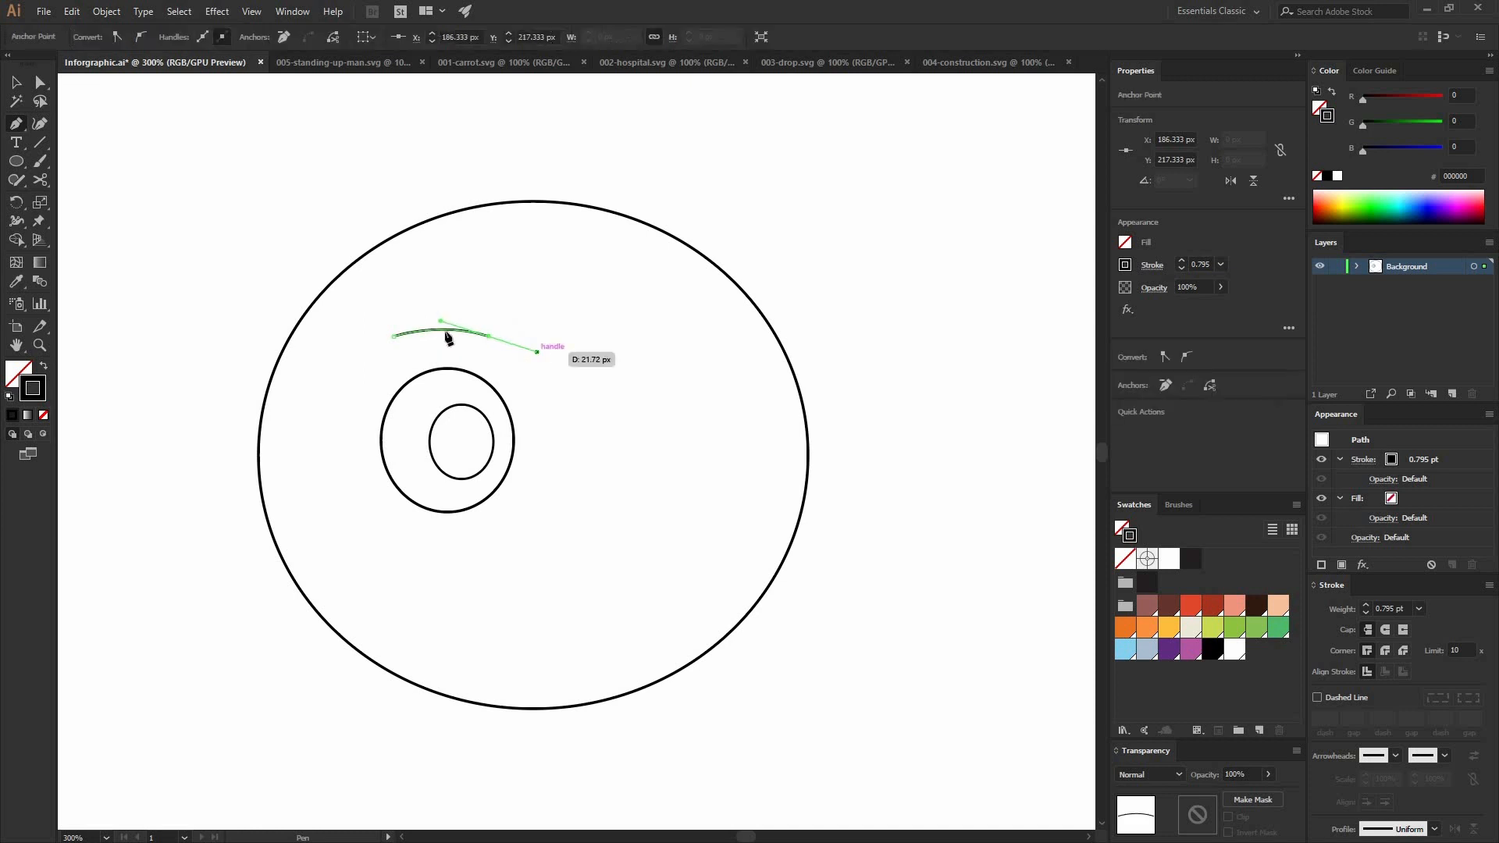
key(Escape)
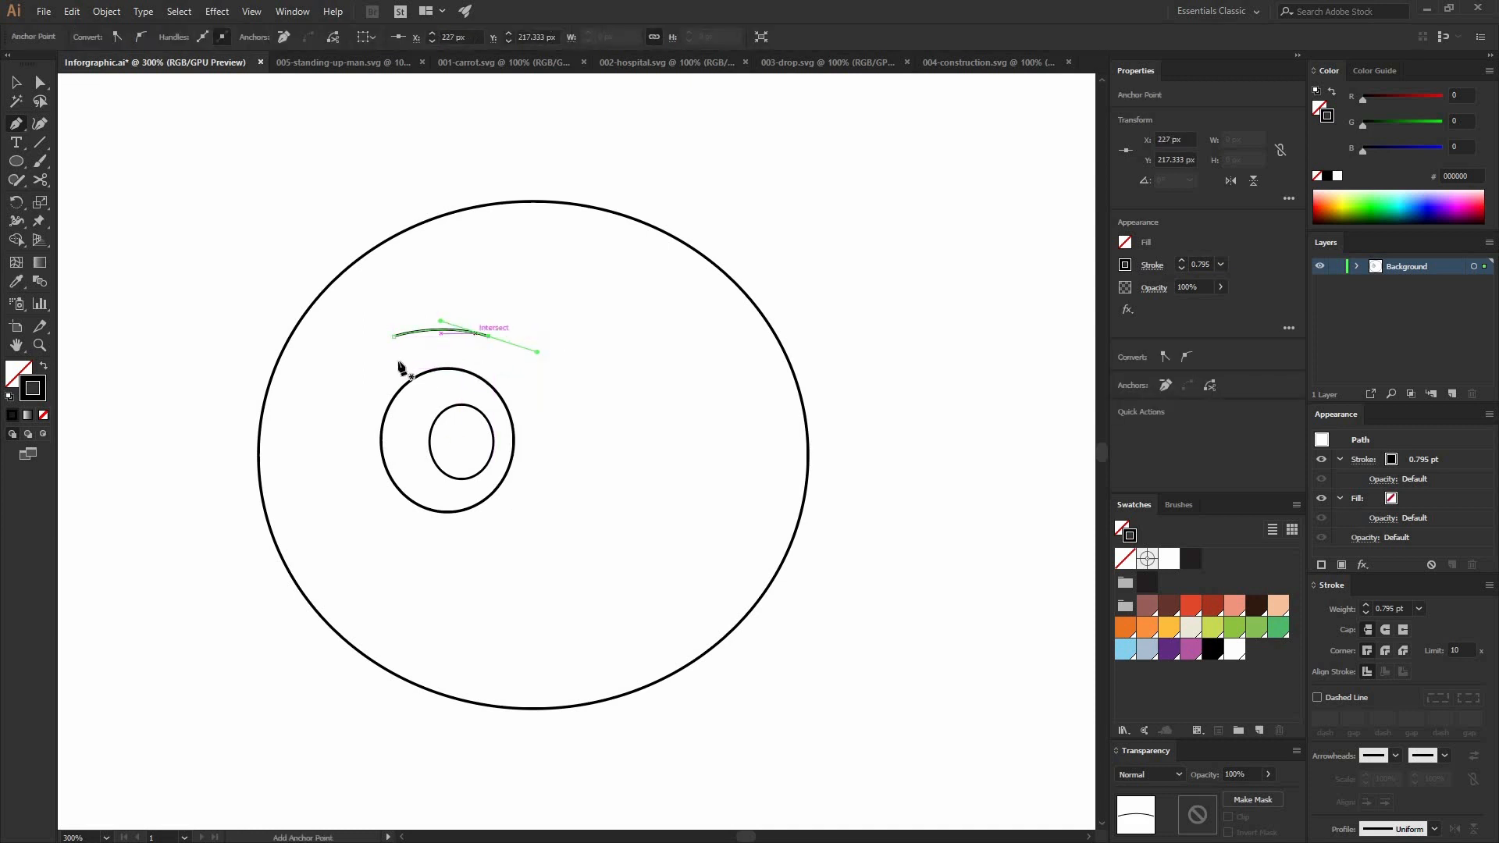
key(v)
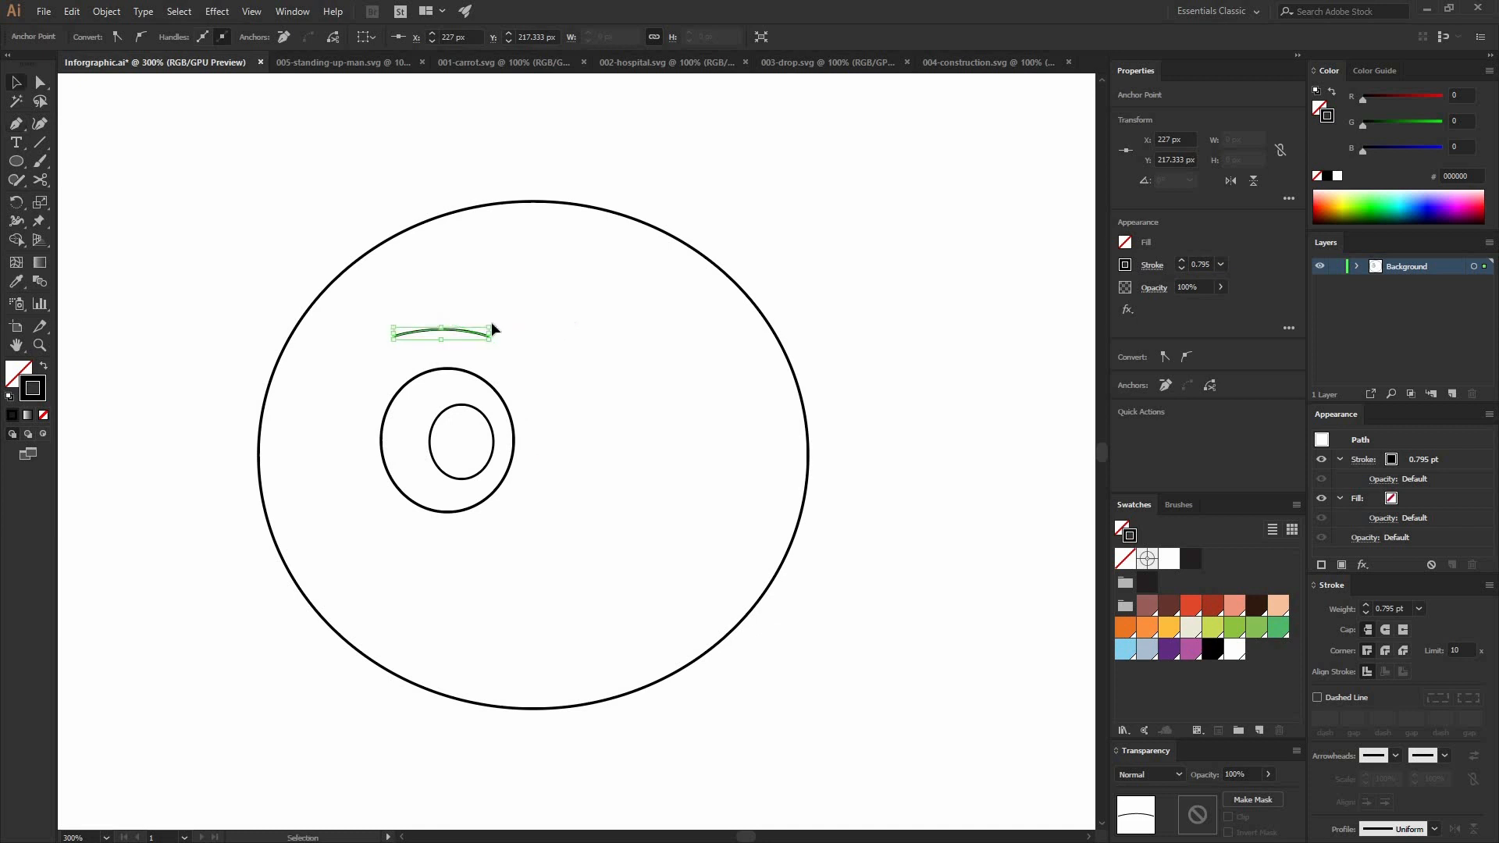
click(515, 380)
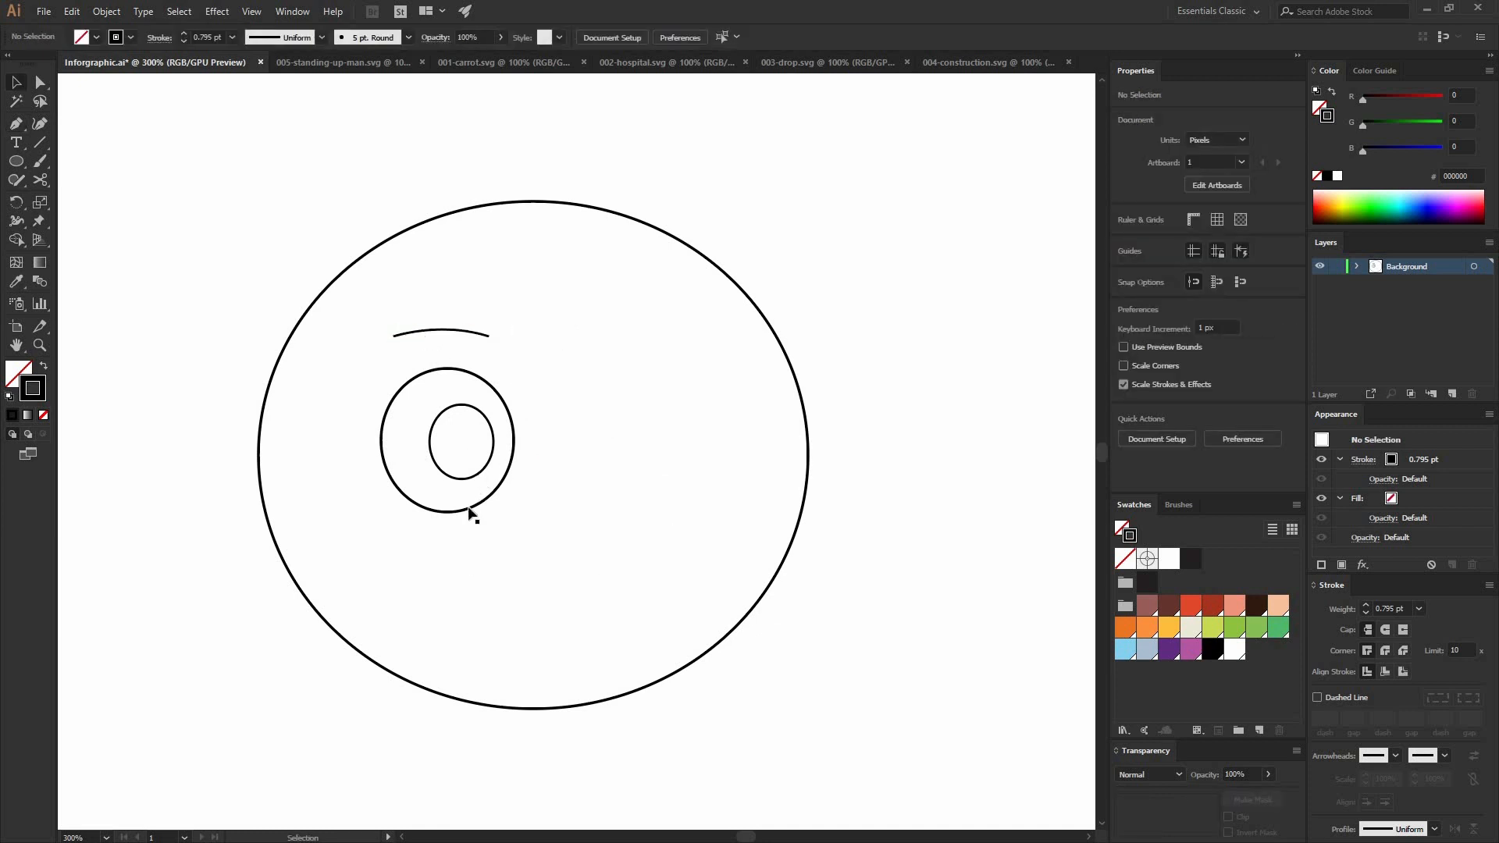
Step: Reflect a copy of the eye, pupil and eyebrow across the vertical axis and place it in the head's right half
drag(461, 535, 438, 316)
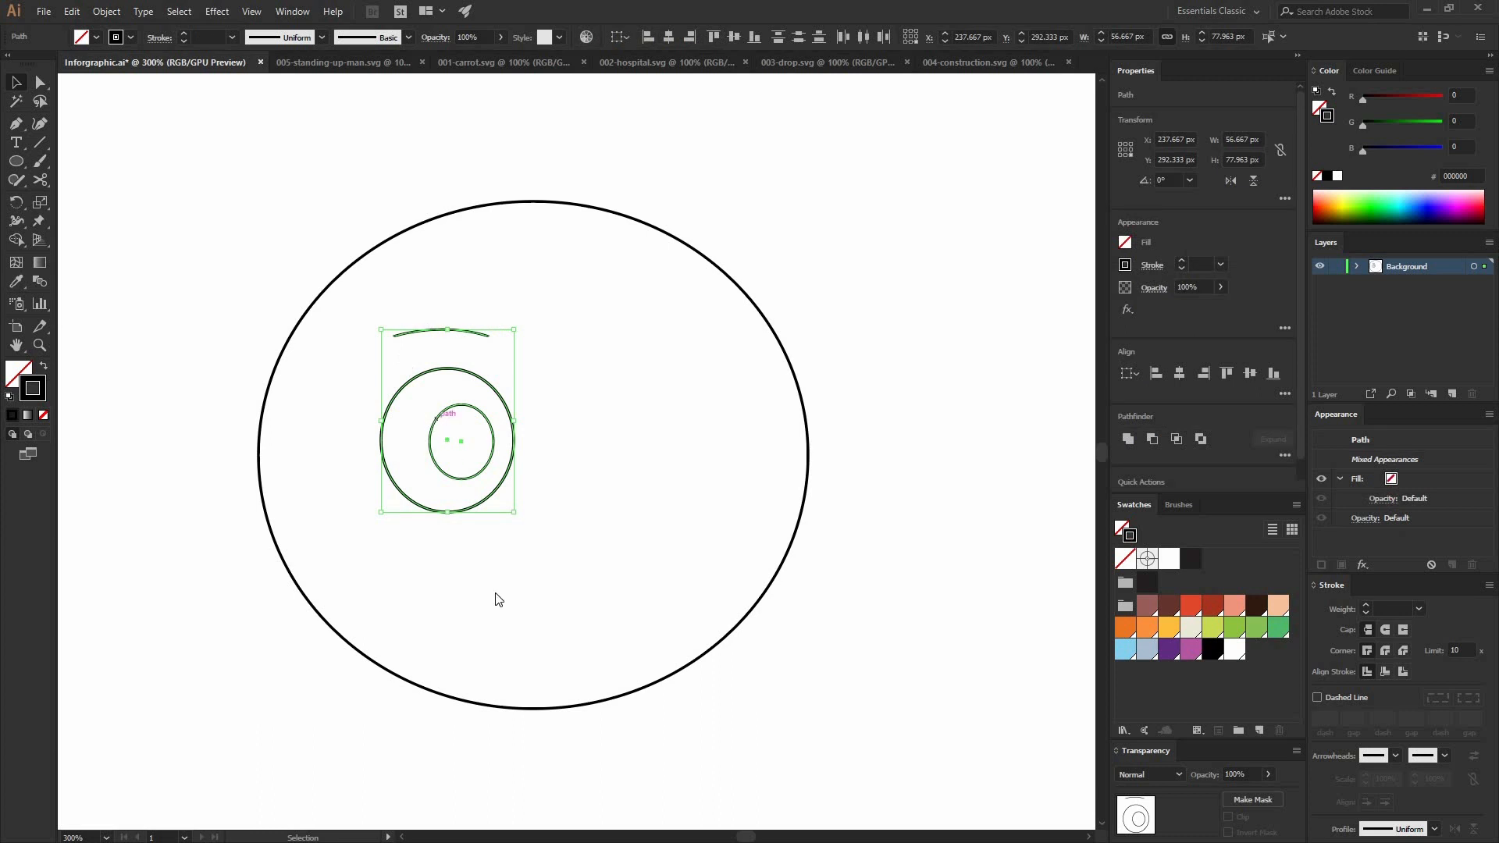
right_click(439, 421)
mouse_move(505, 630)
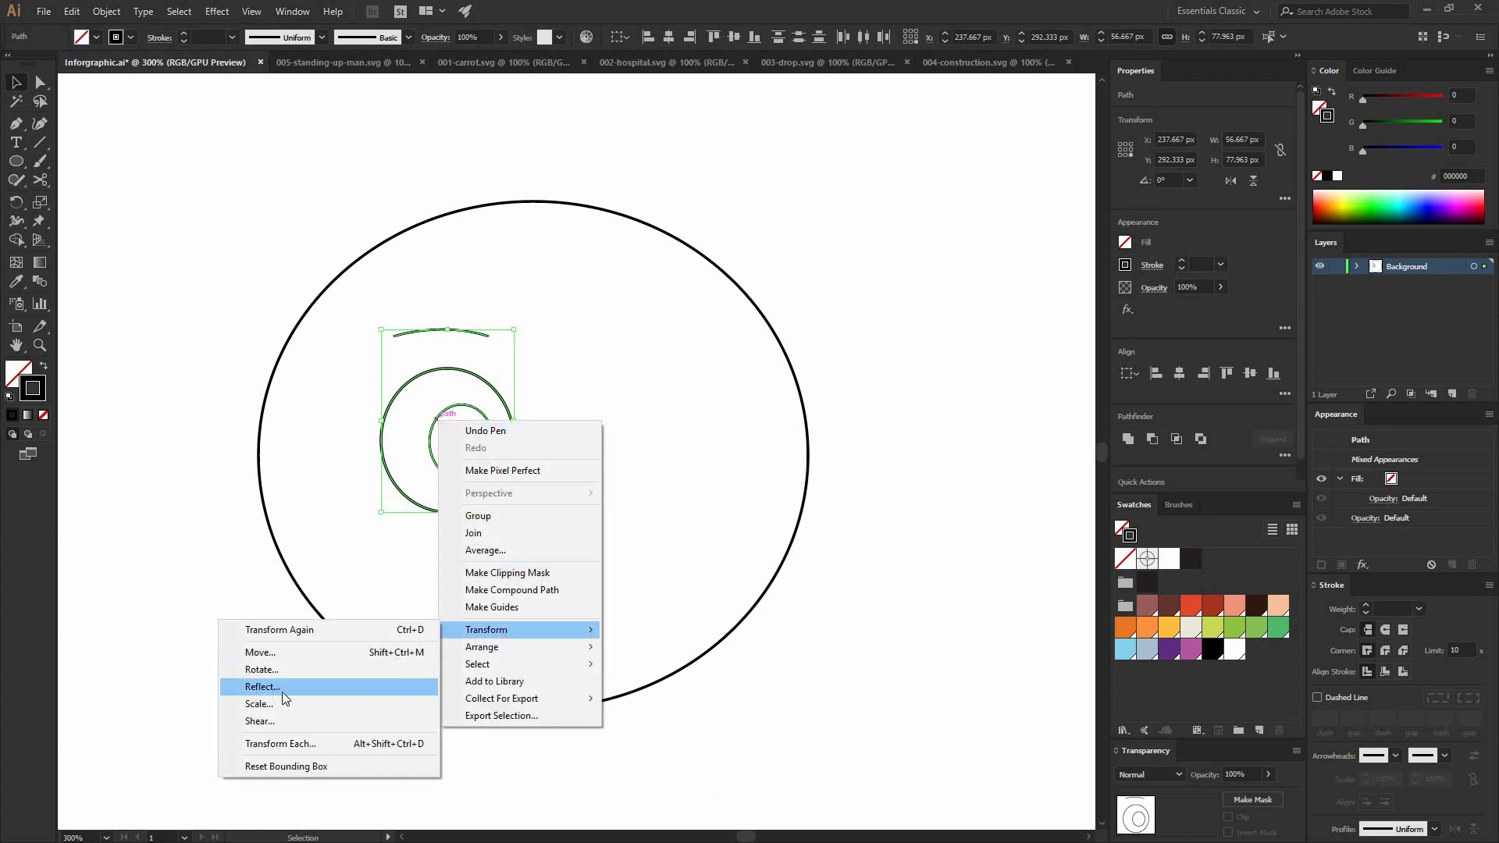
click(262, 687)
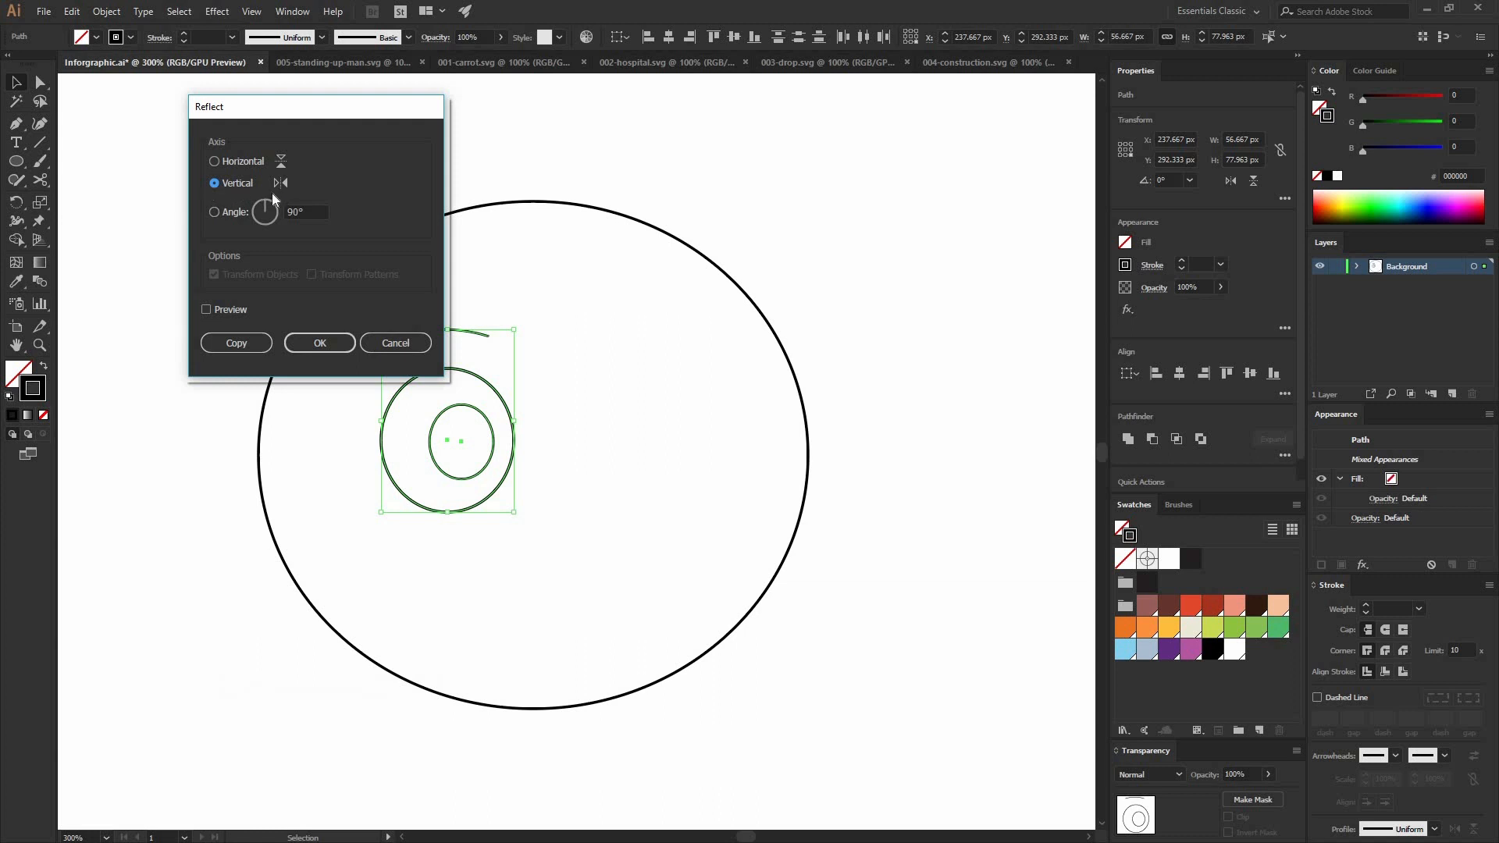
click(237, 344)
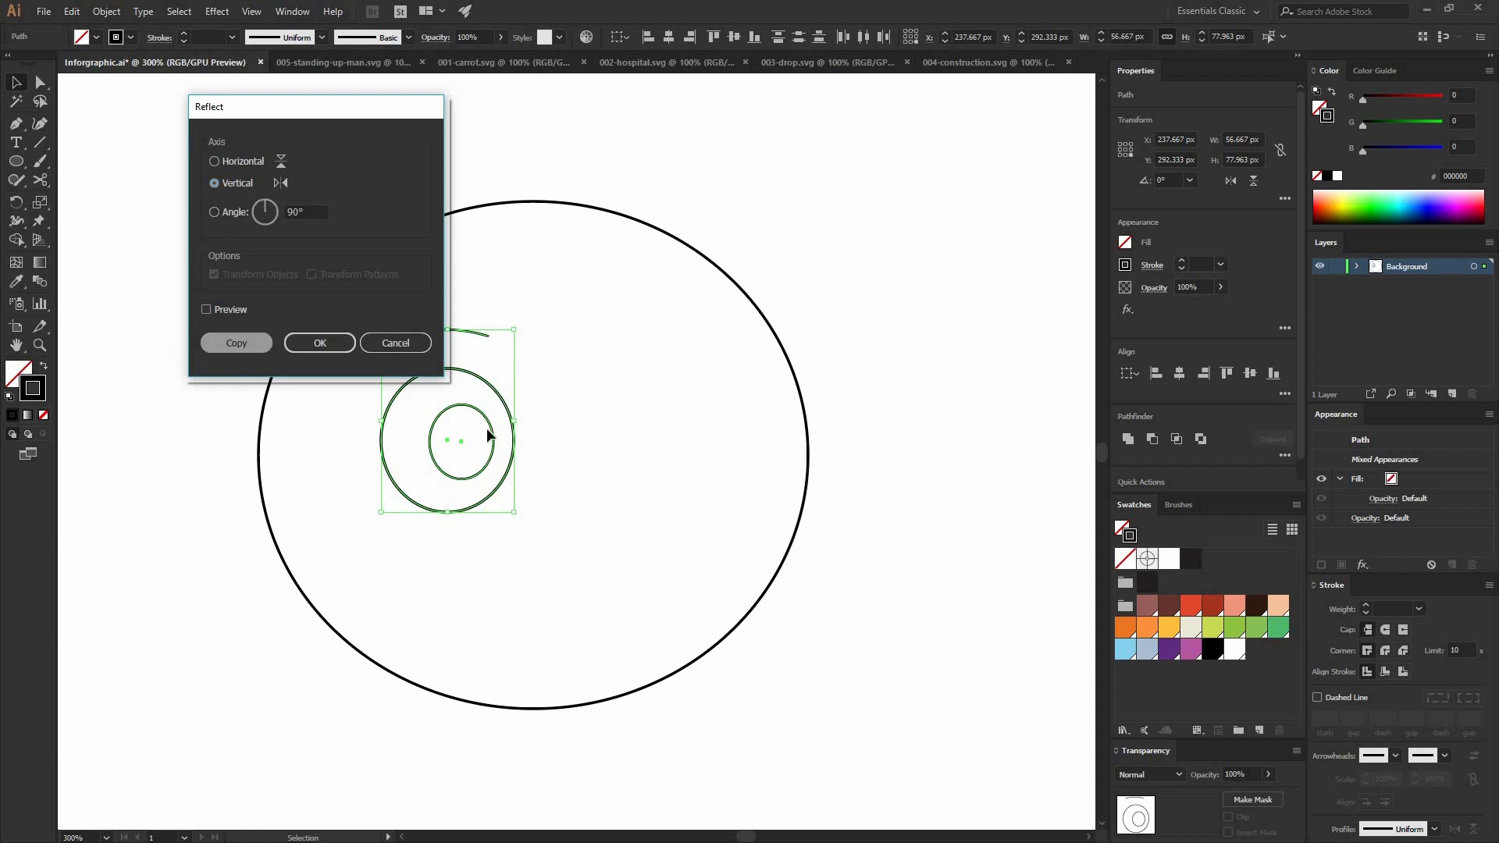
drag(468, 437, 731, 430)
click(400, 419)
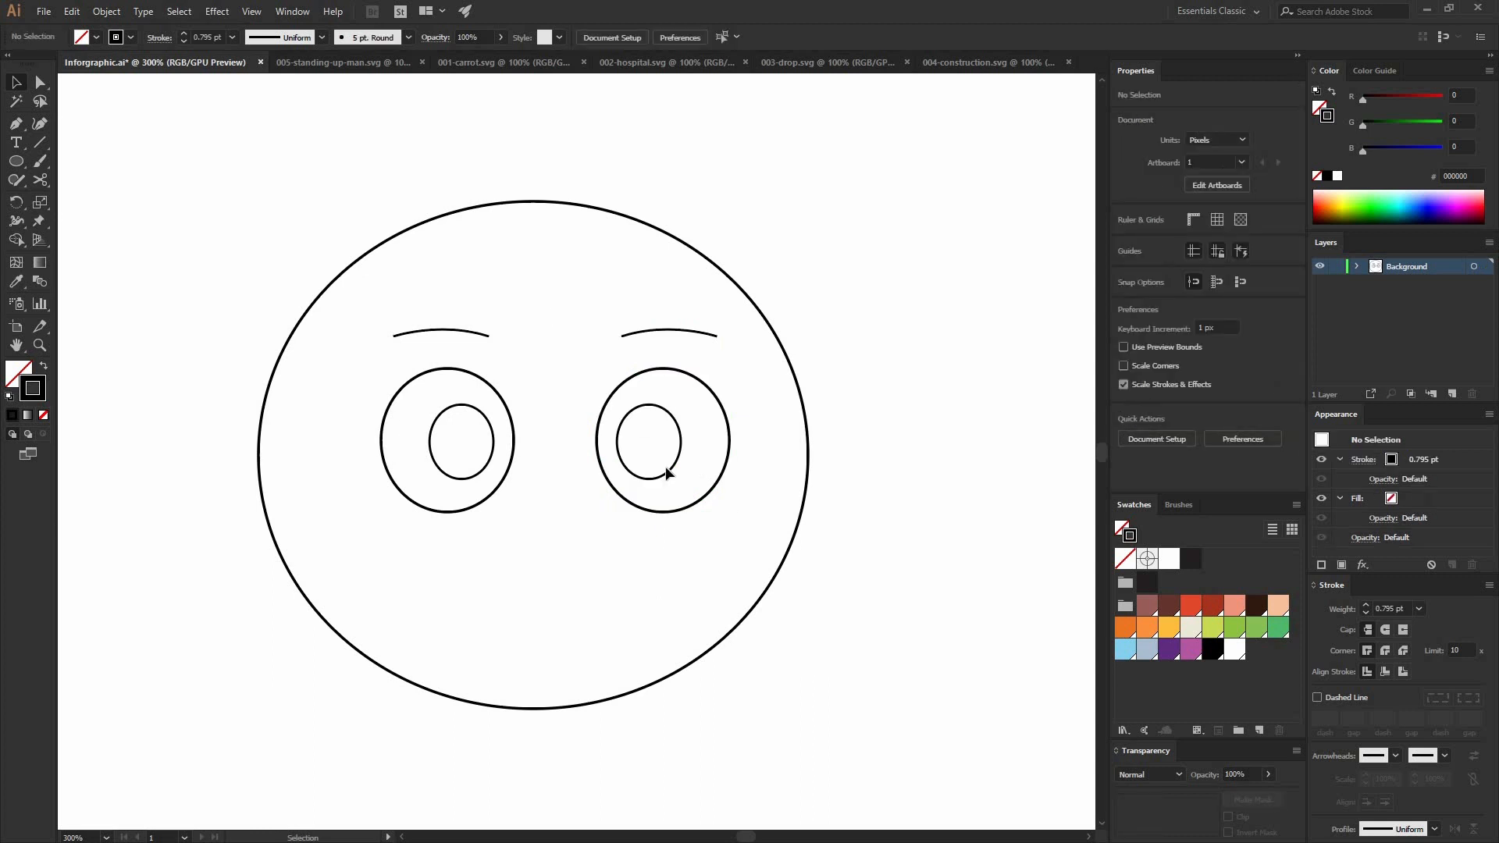
Step: Group both eyes, pupils and eyebrows, leaving out the head outline
key(ctrl+a)
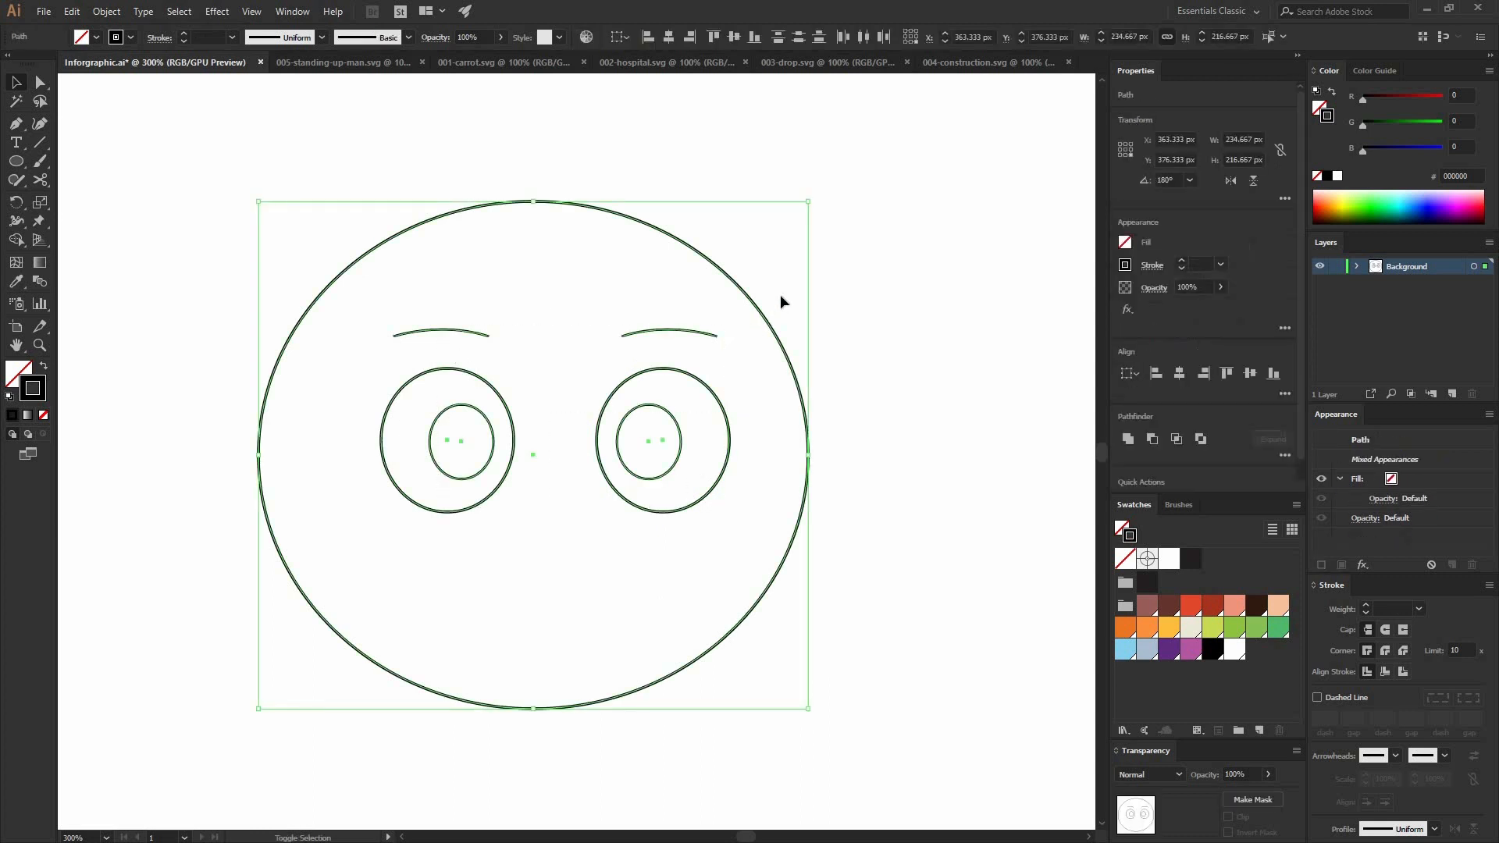
shift+click(753, 304)
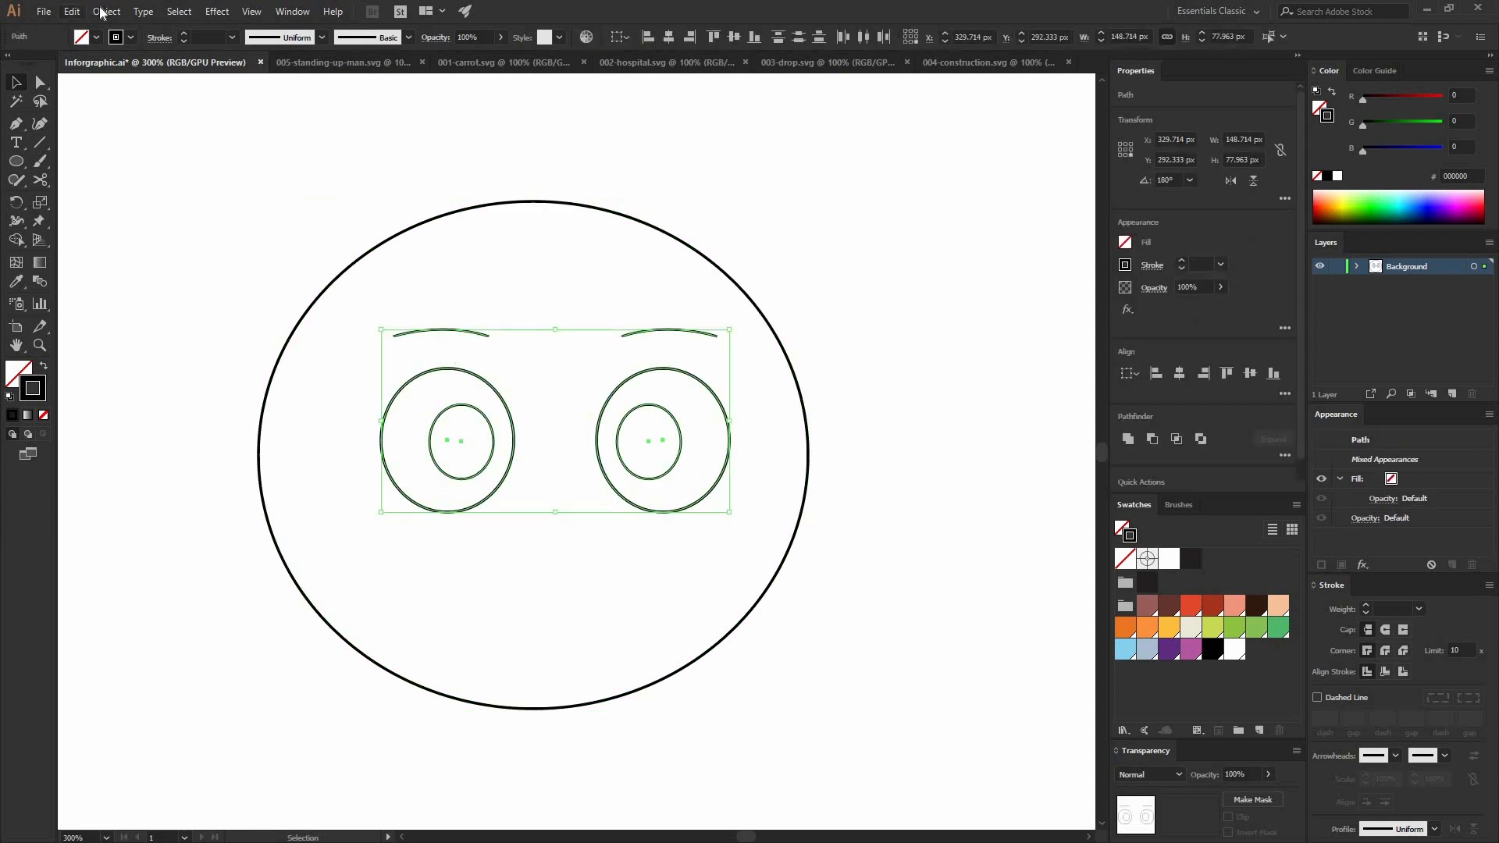
click(104, 12)
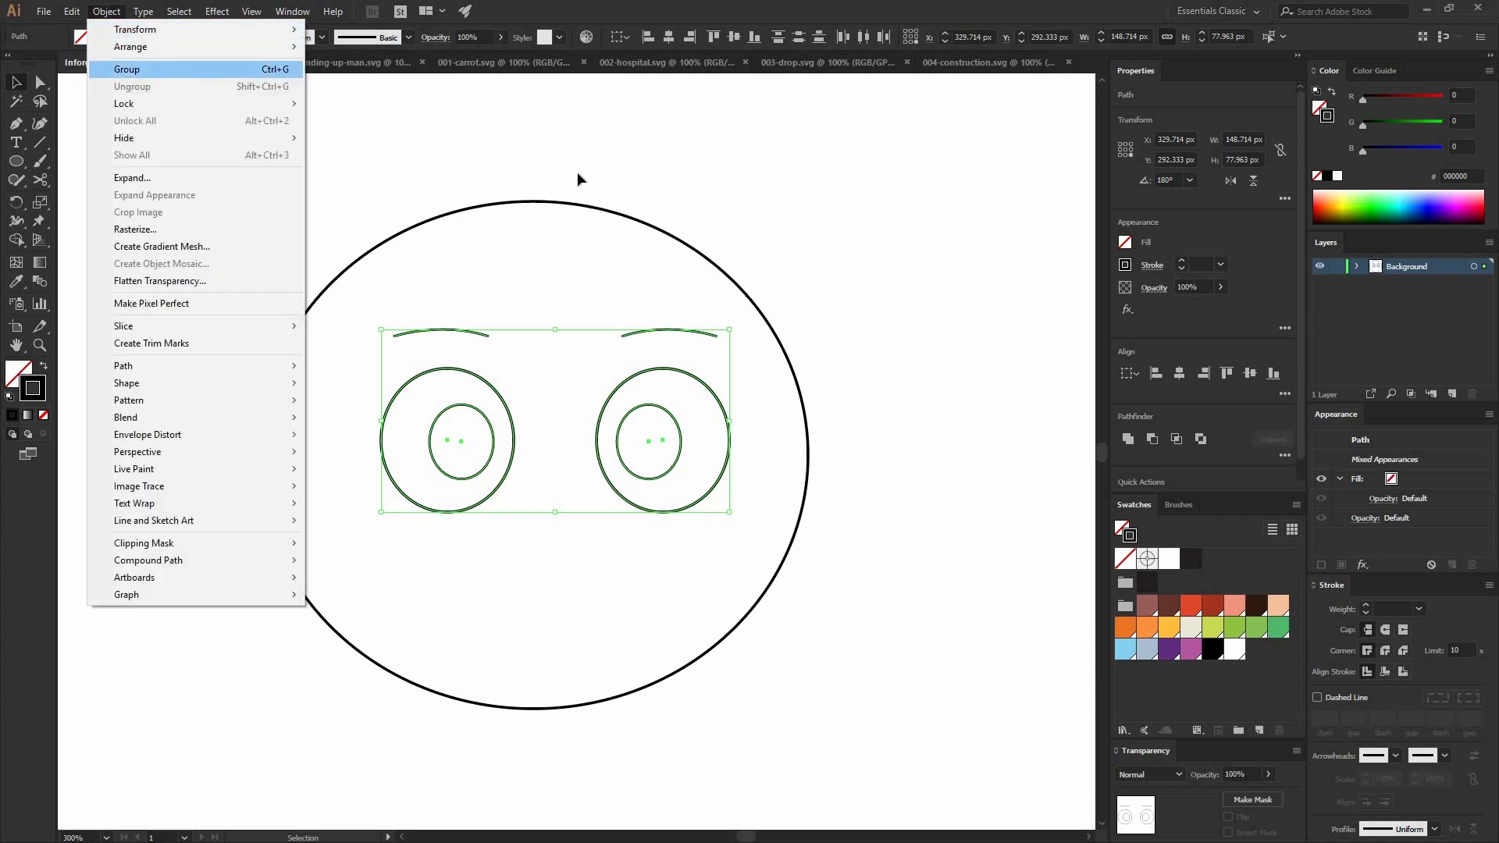
click(129, 69)
Step: Centre the eye group horizontally on the head ellipse, using the head as the key object
drag(569, 152, 749, 432)
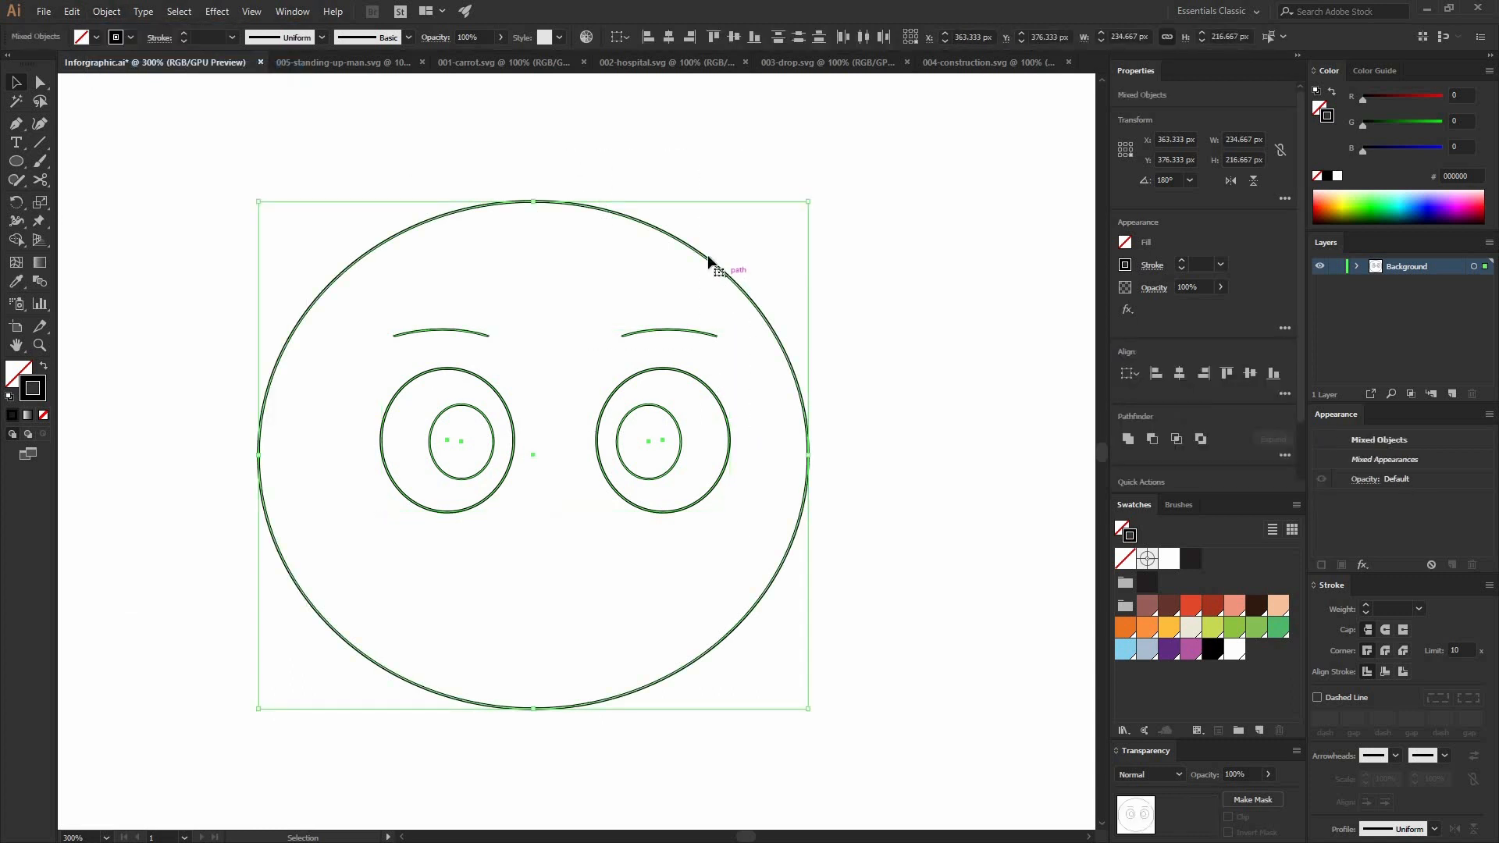
click(508, 206)
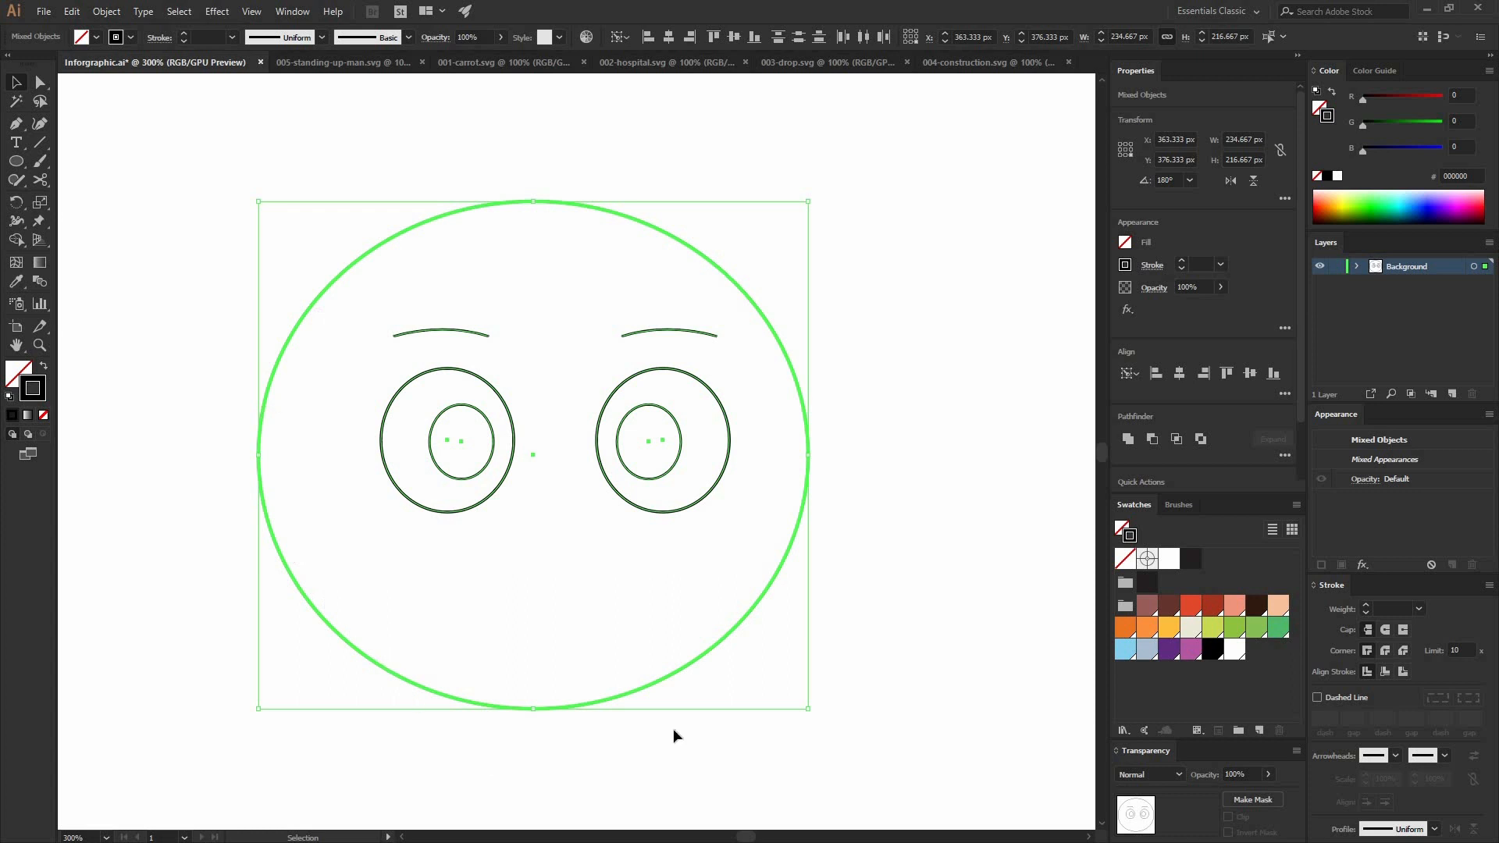
click(667, 37)
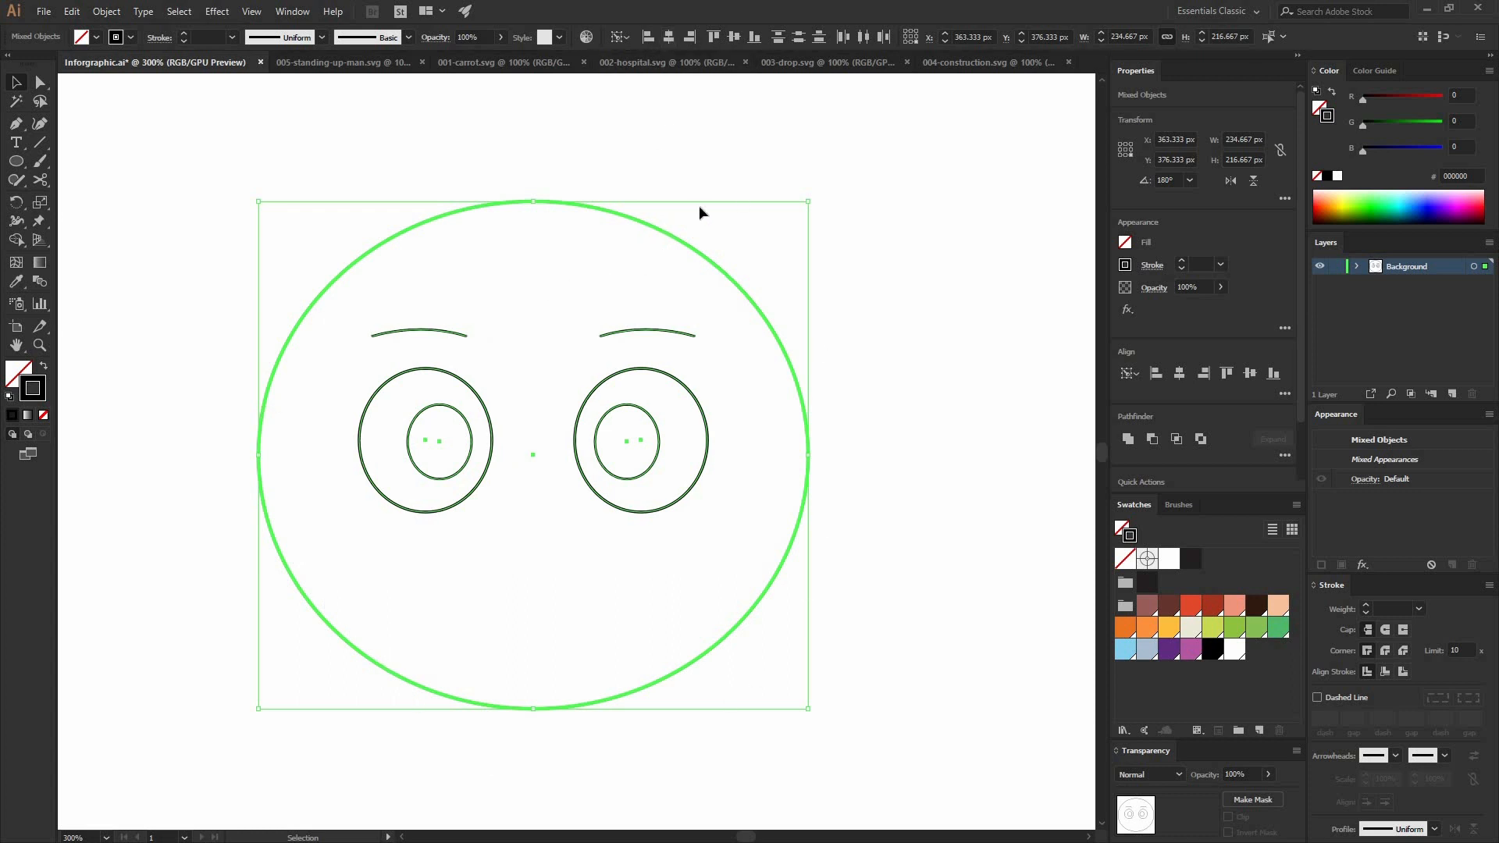
click(613, 308)
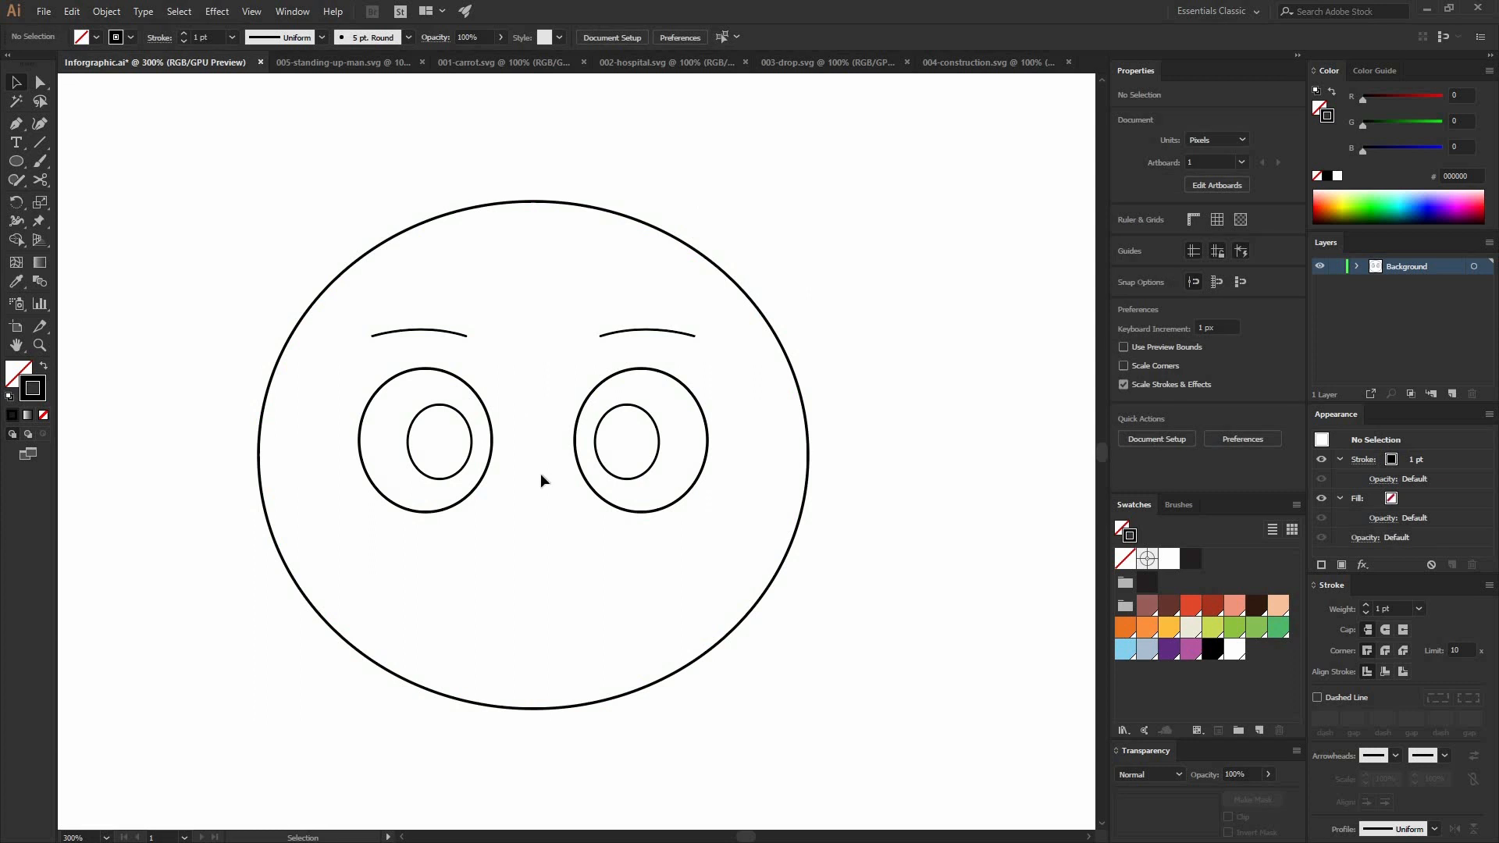
Step: Draw a 22.5 px circle for the nose, centred on the face just below and between the eyes
key(ctrl+plus)
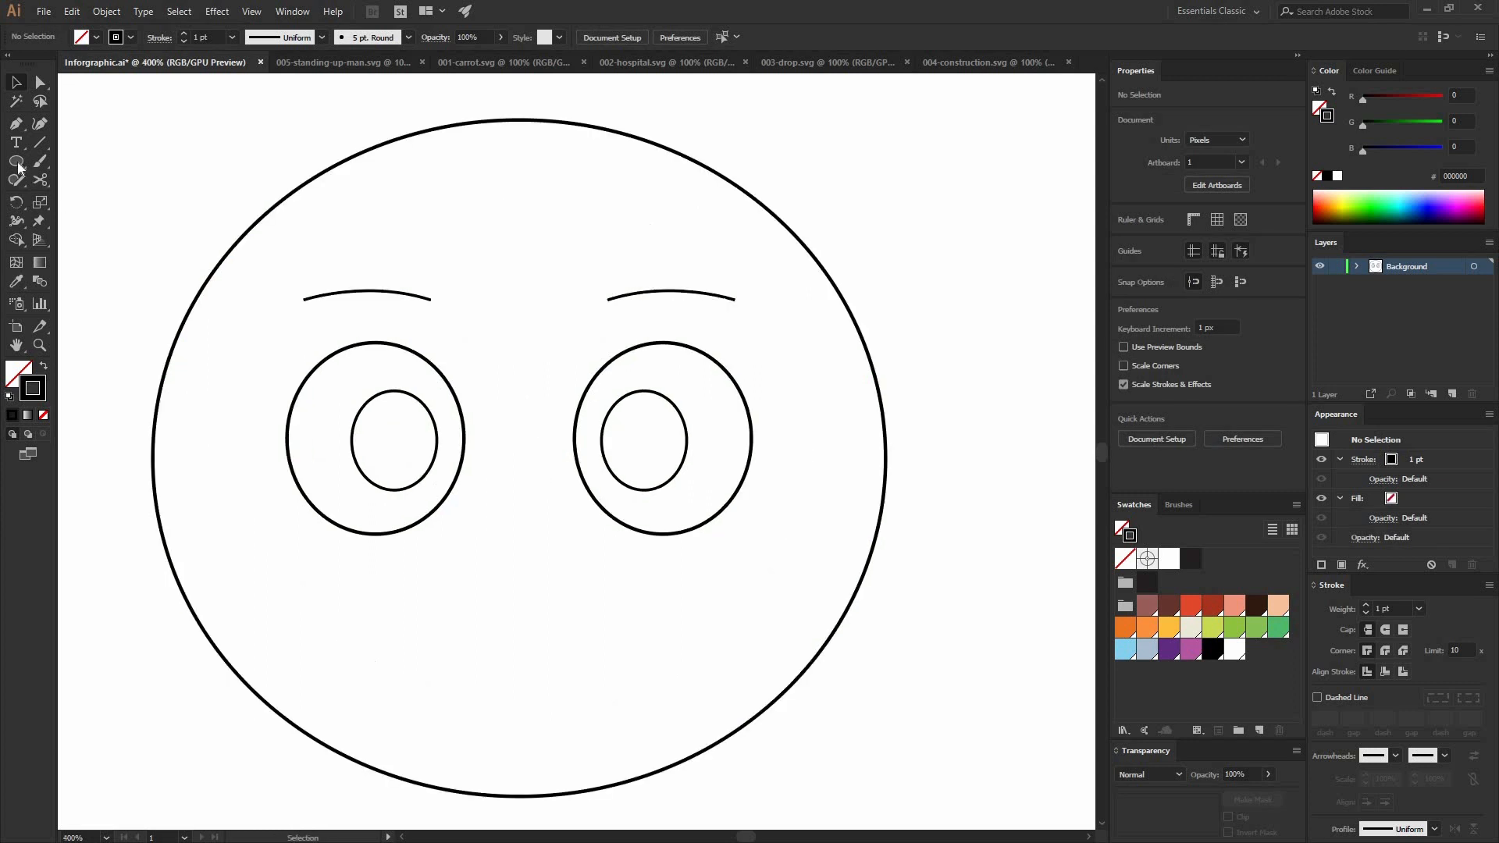
click(17, 163)
mouse_move(519, 522)
mouse_down()
mouse_move(559, 536)
mouse_move(552, 512)
mouse_up()
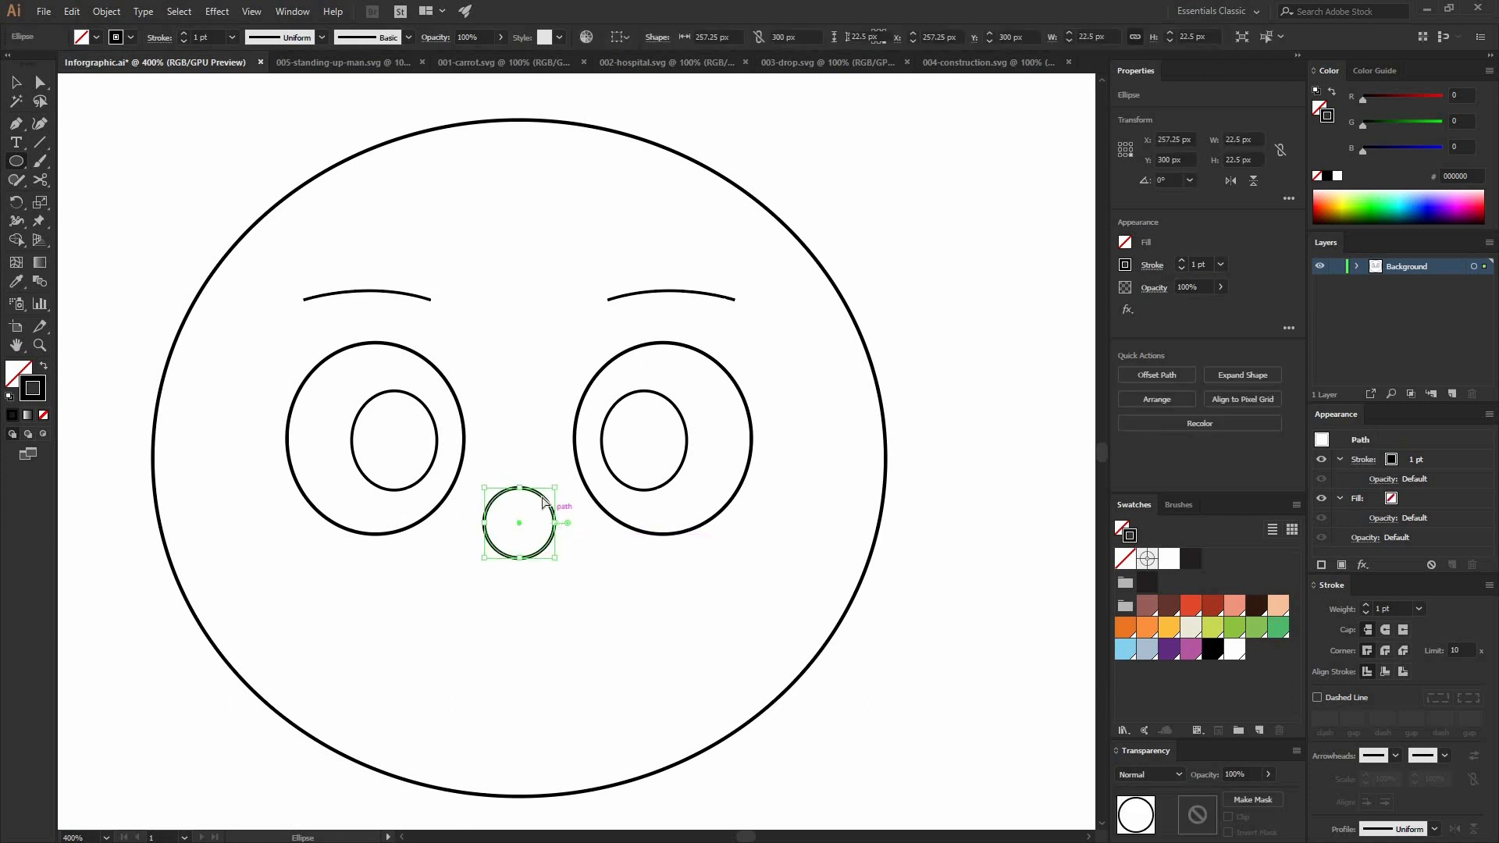
Step: Cut the nose circle at two points on its right side with Scissors and delete the arc between them
key(a)
key(c)
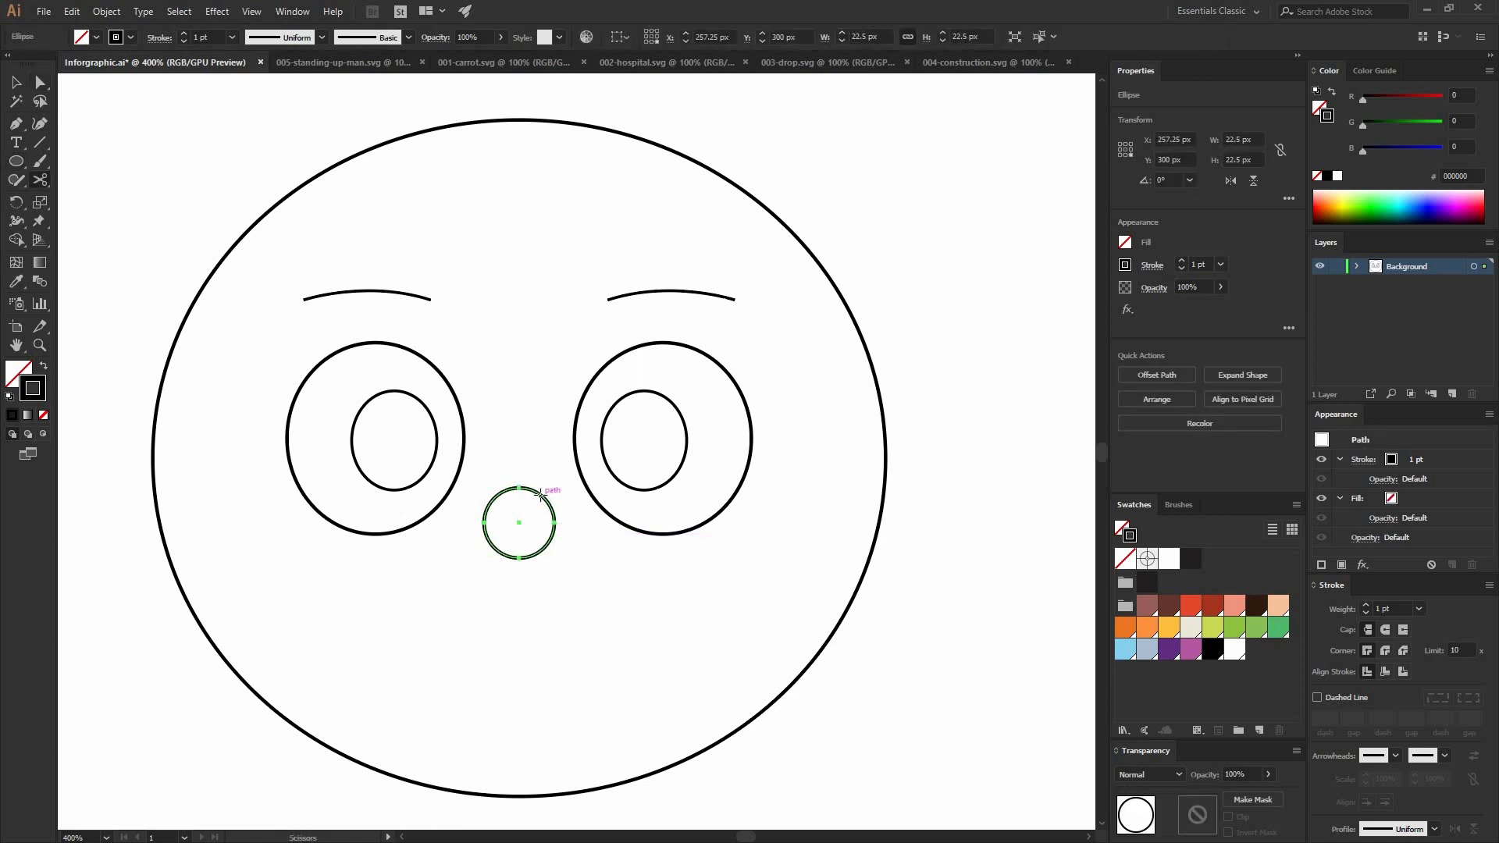
click(549, 500)
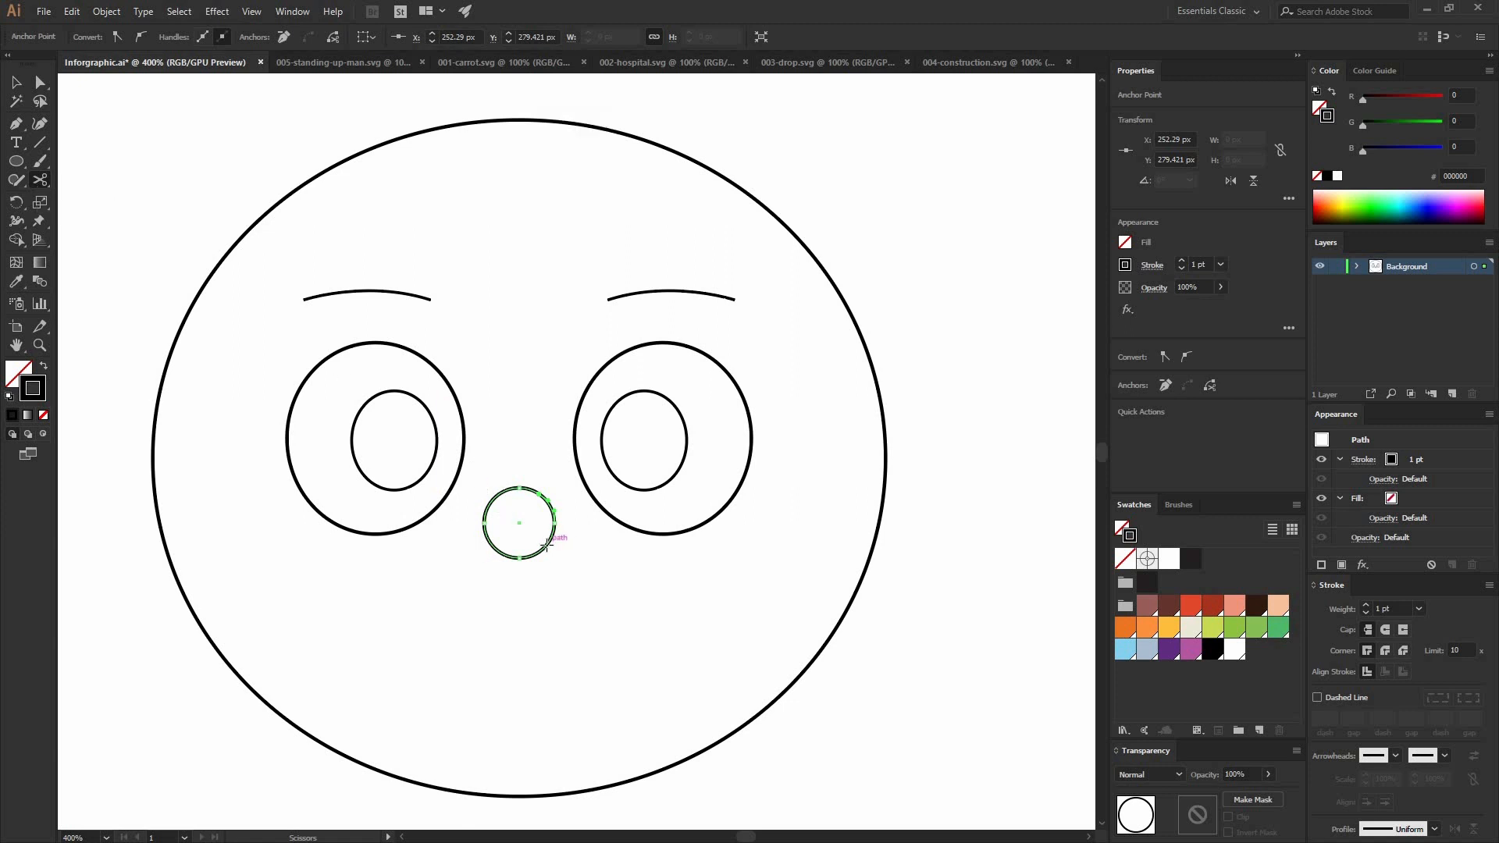
click(547, 547)
key(v)
click(563, 501)
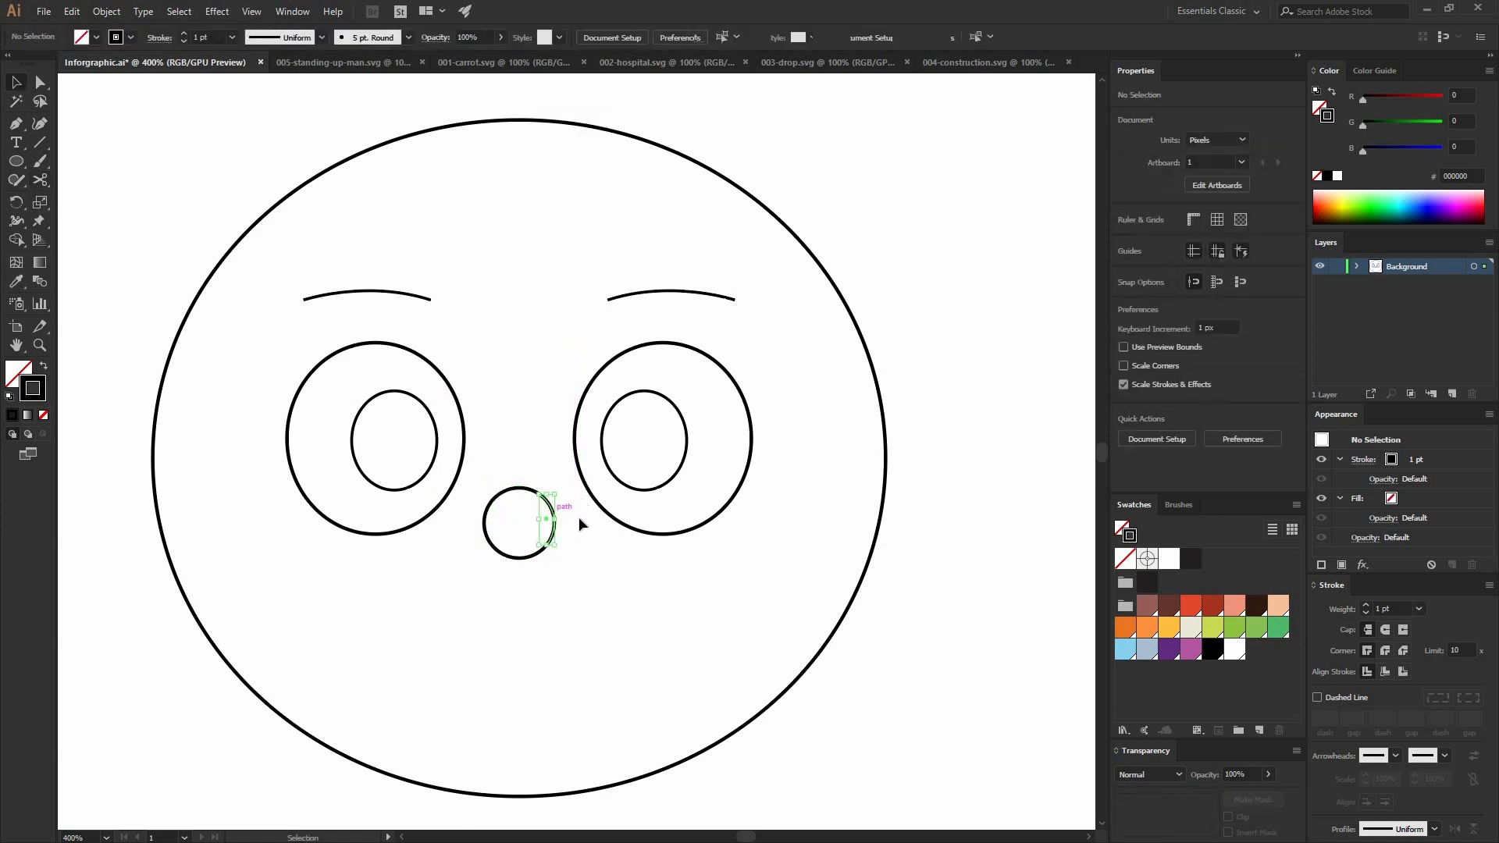
key(Delete)
Step: Scale the open nose curve down to about 15 × 17 px and move it up between the eyes
click(535, 496)
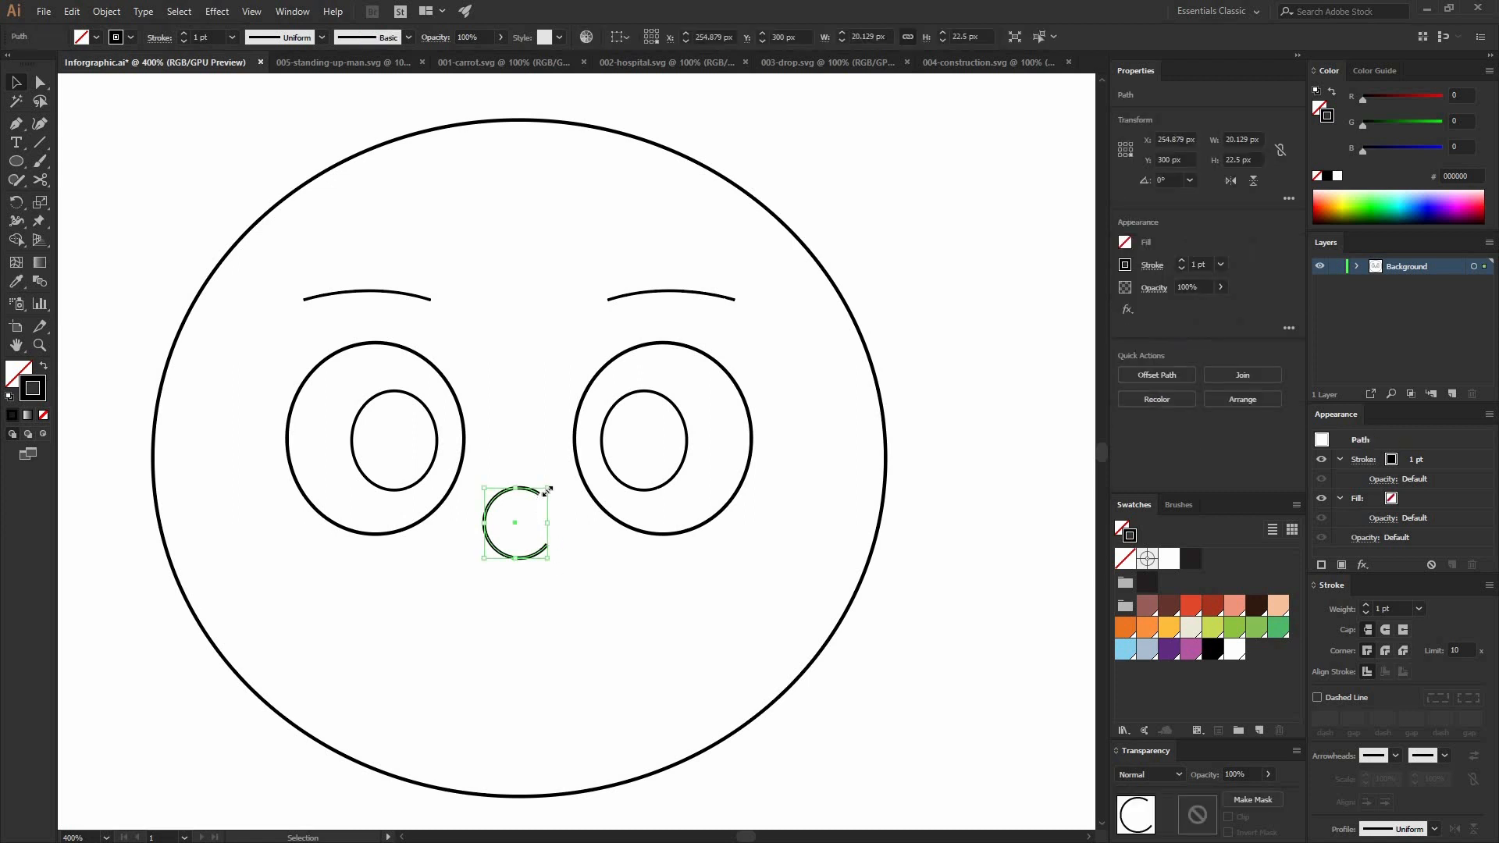
mouse_move(539, 494)
mouse_down()
mouse_move(526, 538)
mouse_move(522, 491)
mouse_up()
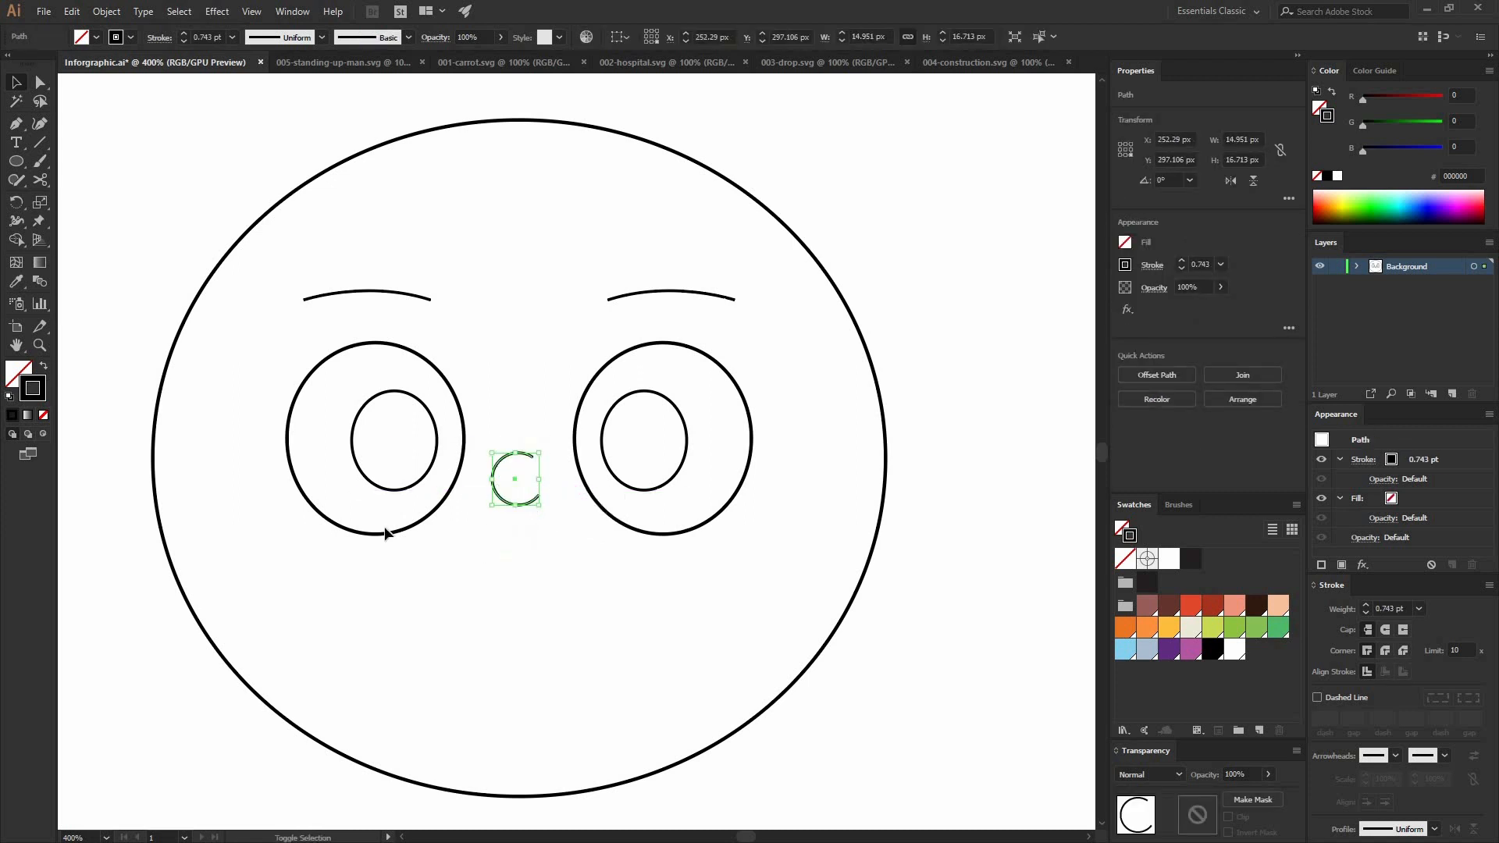
click(385, 529)
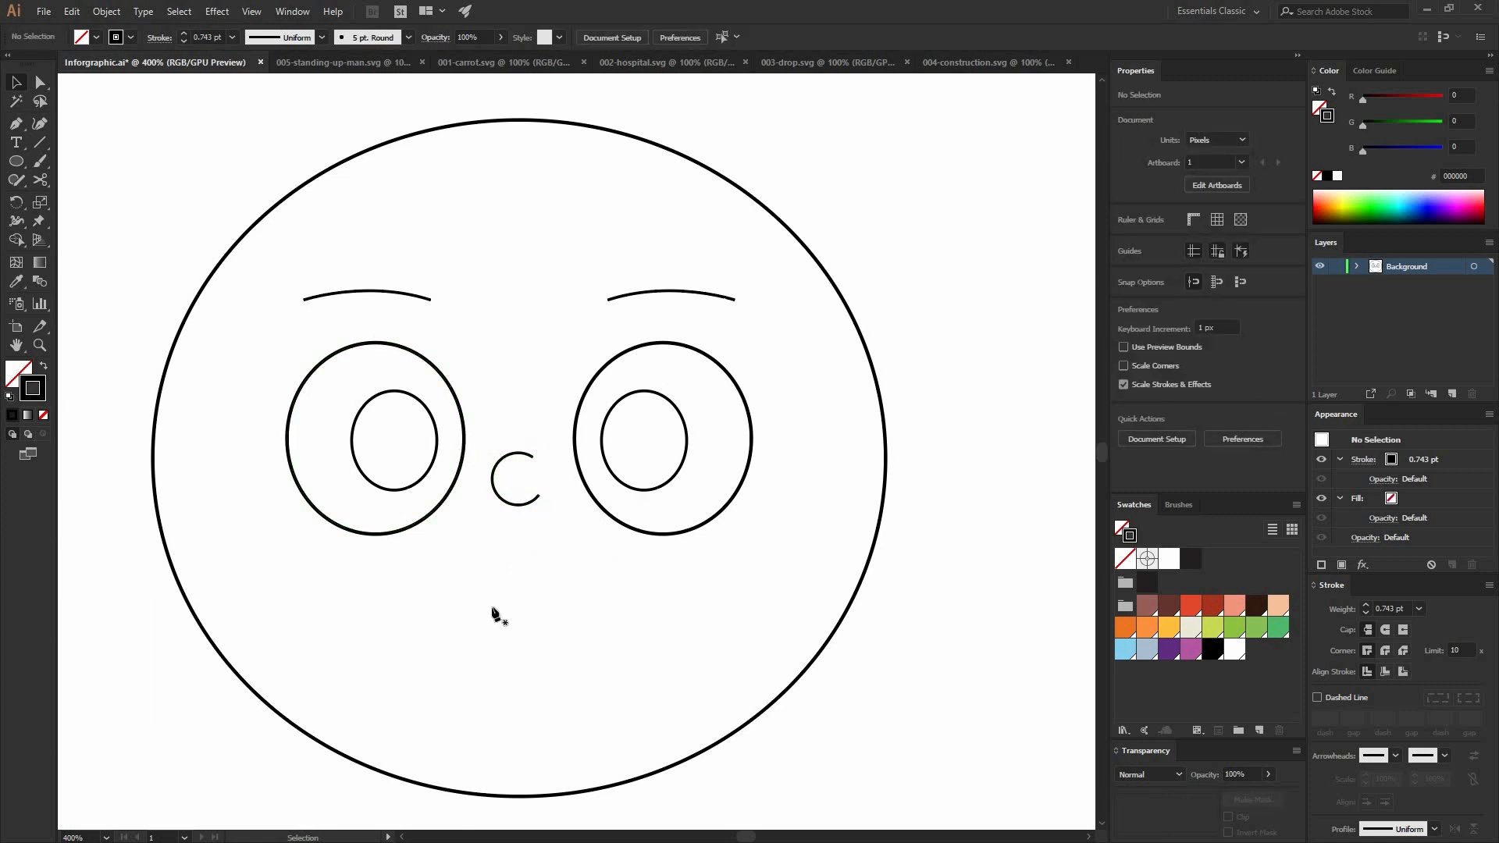
Step: Draw a straight horizontal mouth line about 62 px wide below the nose with the Pen tool
key(p)
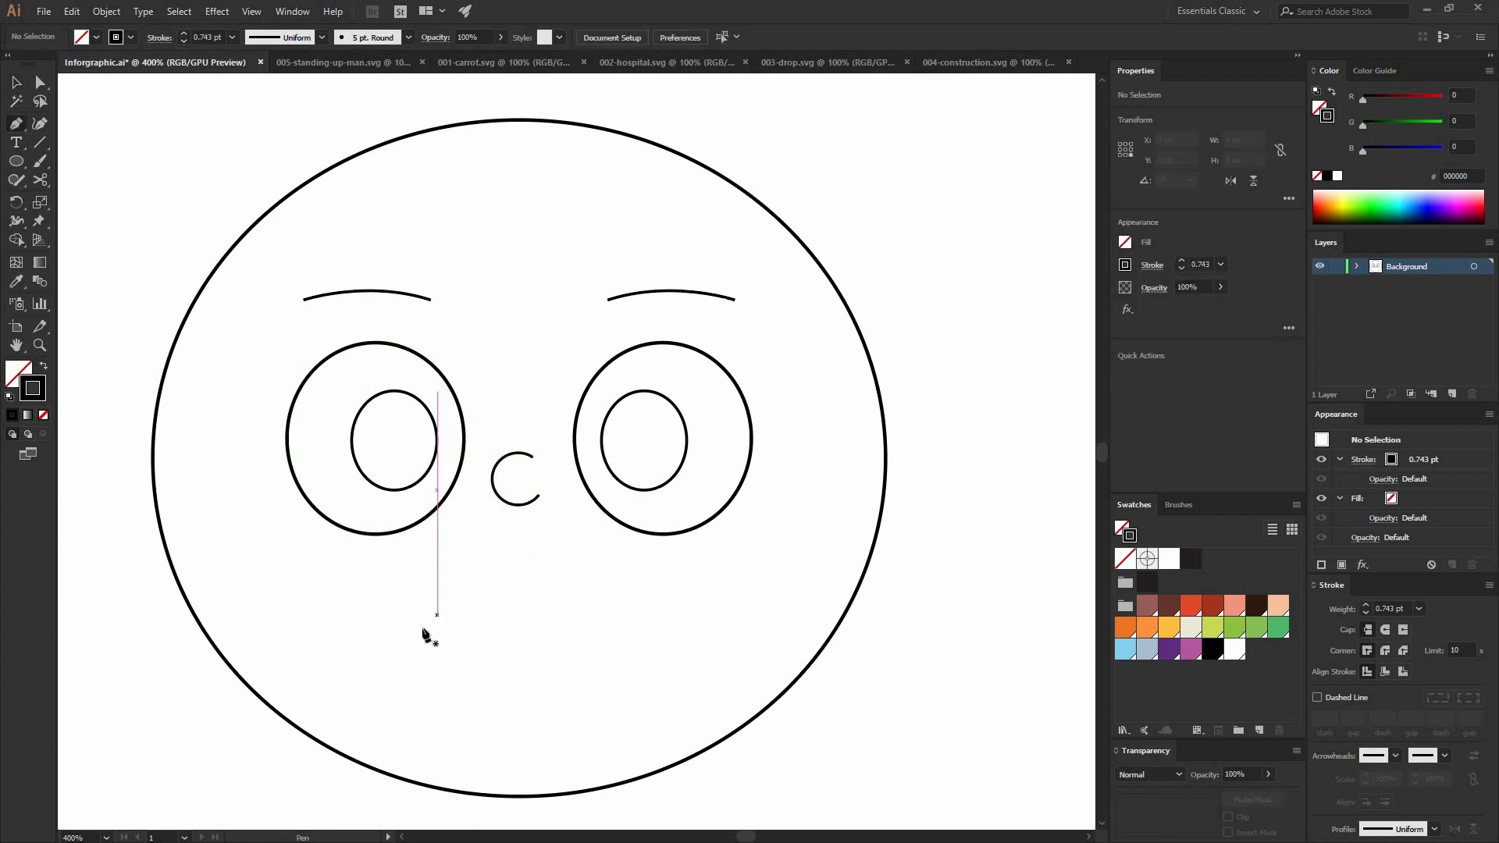
drag(431, 640, 484, 643)
drag(337, 625, 470, 646)
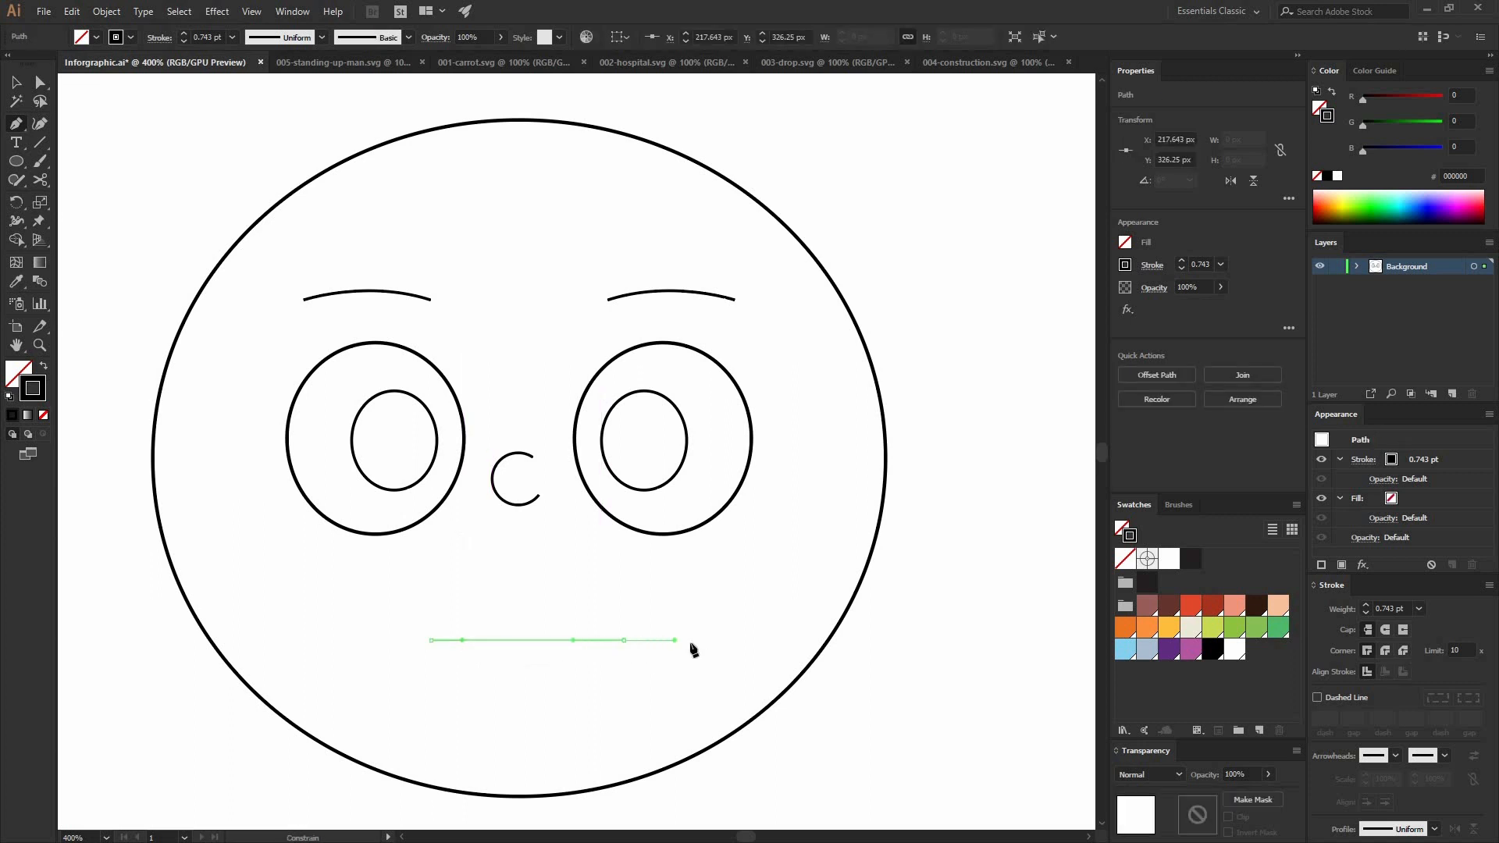
drag(689, 644, 690, 645)
key(v)
click(601, 596)
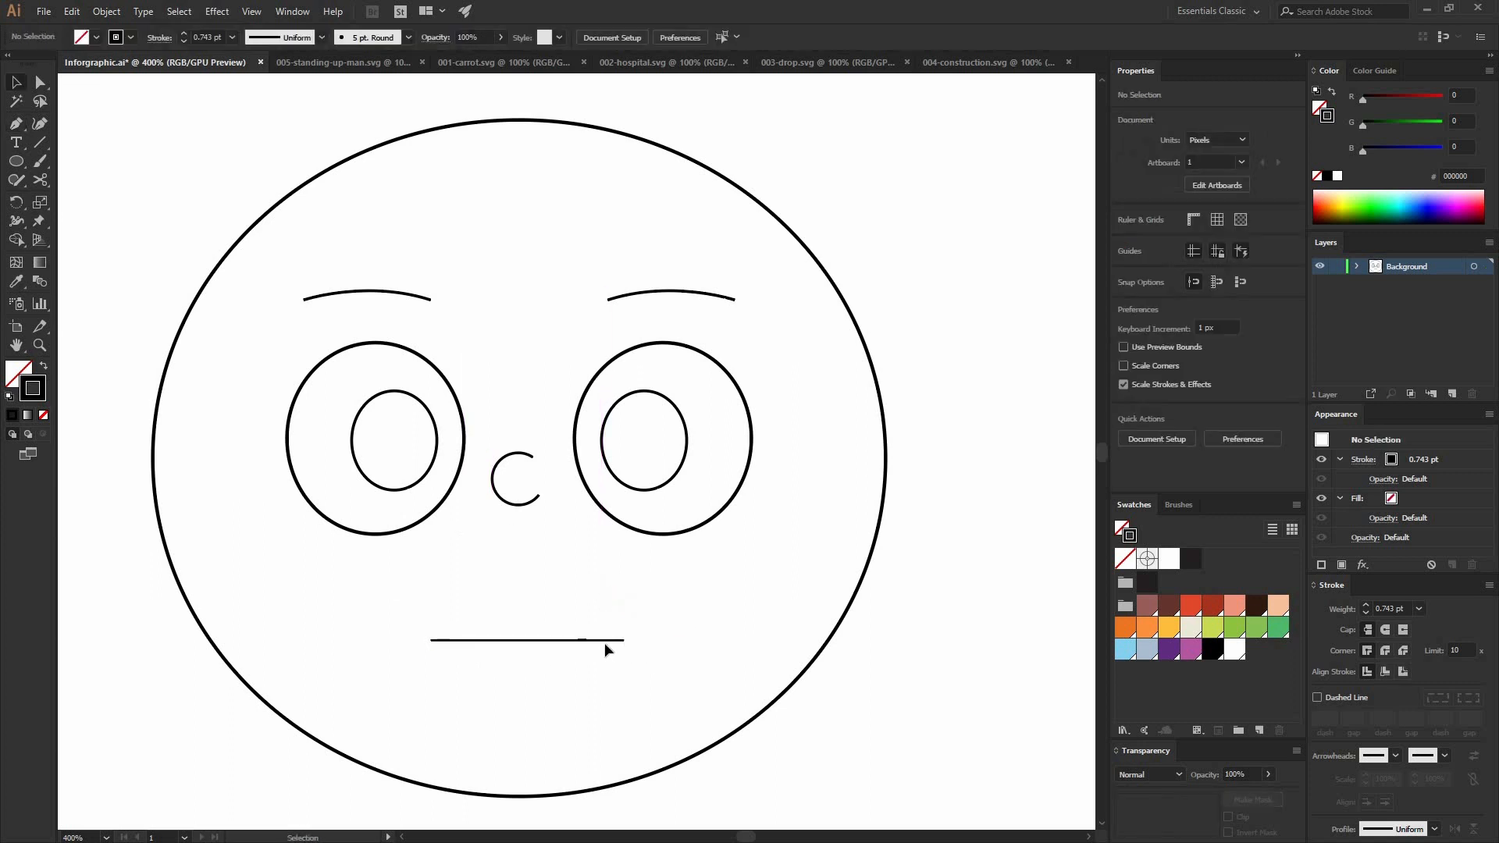
drag(643, 576, 419, 643)
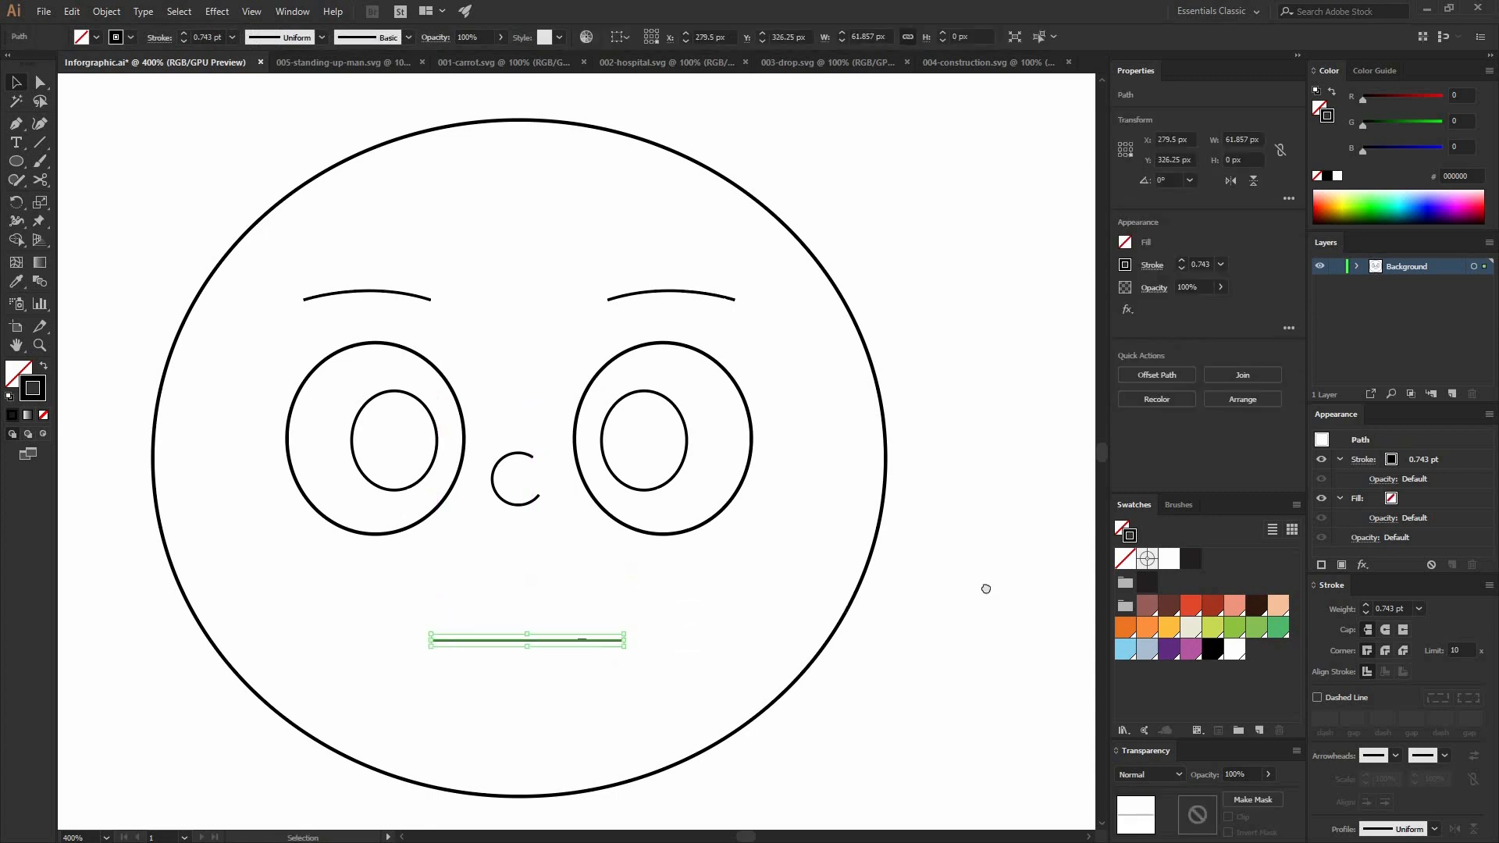
Step: Examine the mouth line at high magnification, then deselect it and bring the whole face back into view
drag(985, 589, 489, 569)
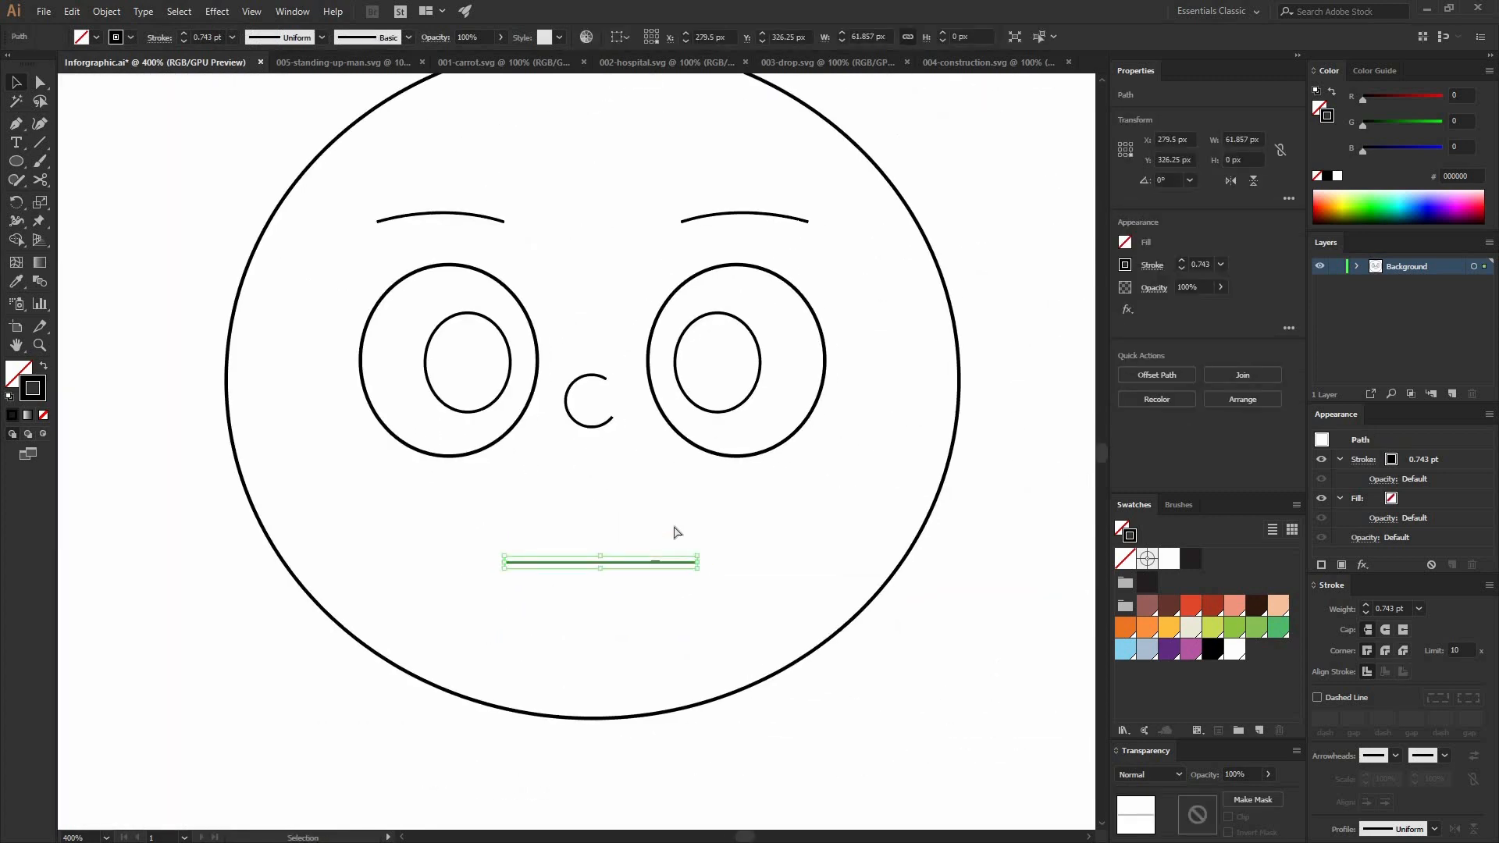
key(ctrl+equal)
key(ctrl+equal)
key(ctrl+equal)
key(ctrl+equal)
key(ctrl+equal)
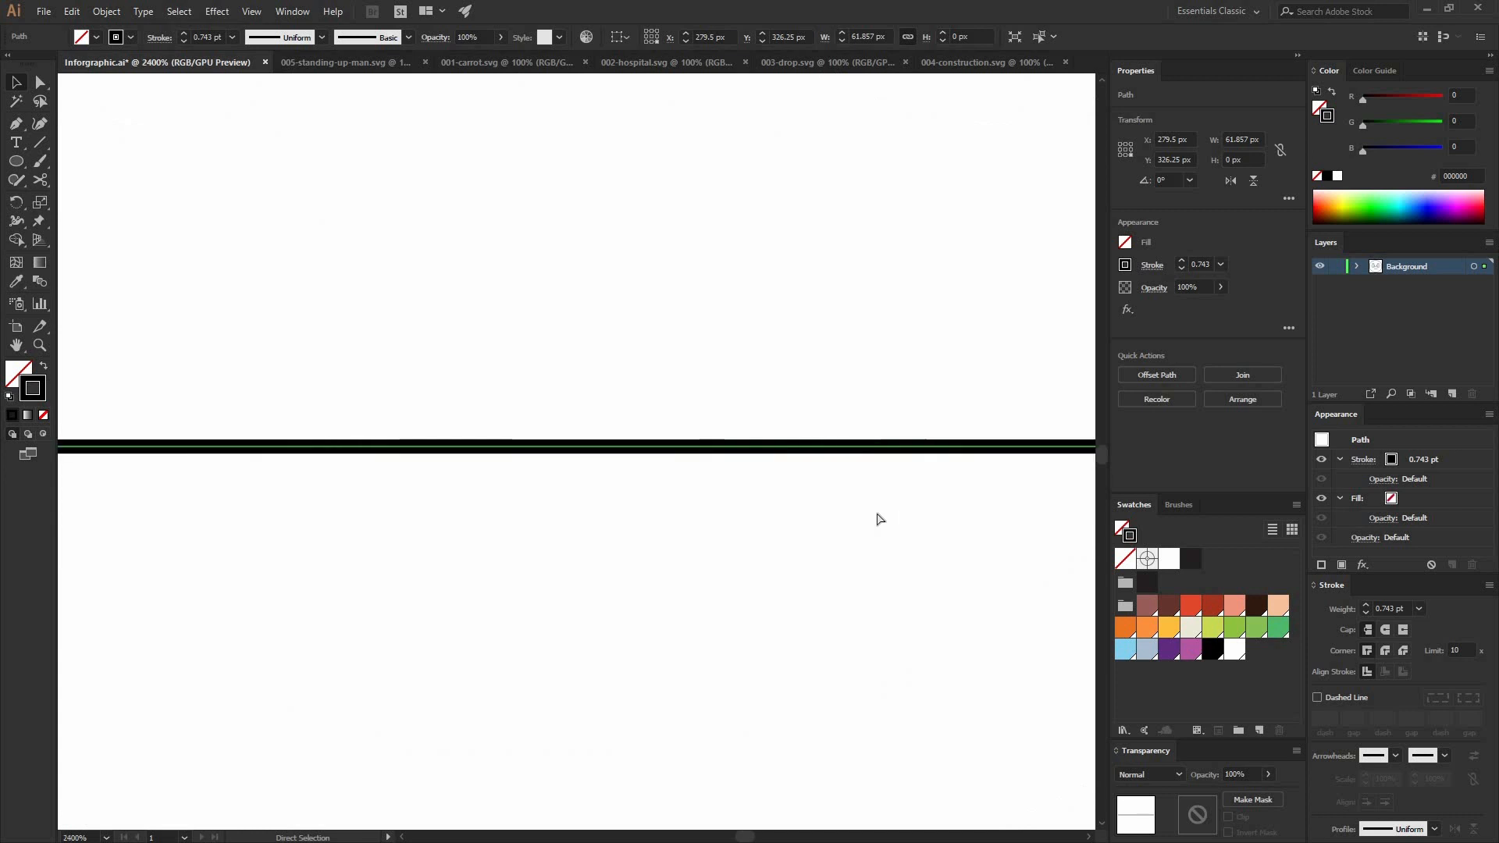
key(ctrl+minus)
key(ctrl+minus)
key(ctrl+minus)
key(ctrl+minus)
key(ctrl+minus)
key(ctrl+minus)
key(ctrl+minus)
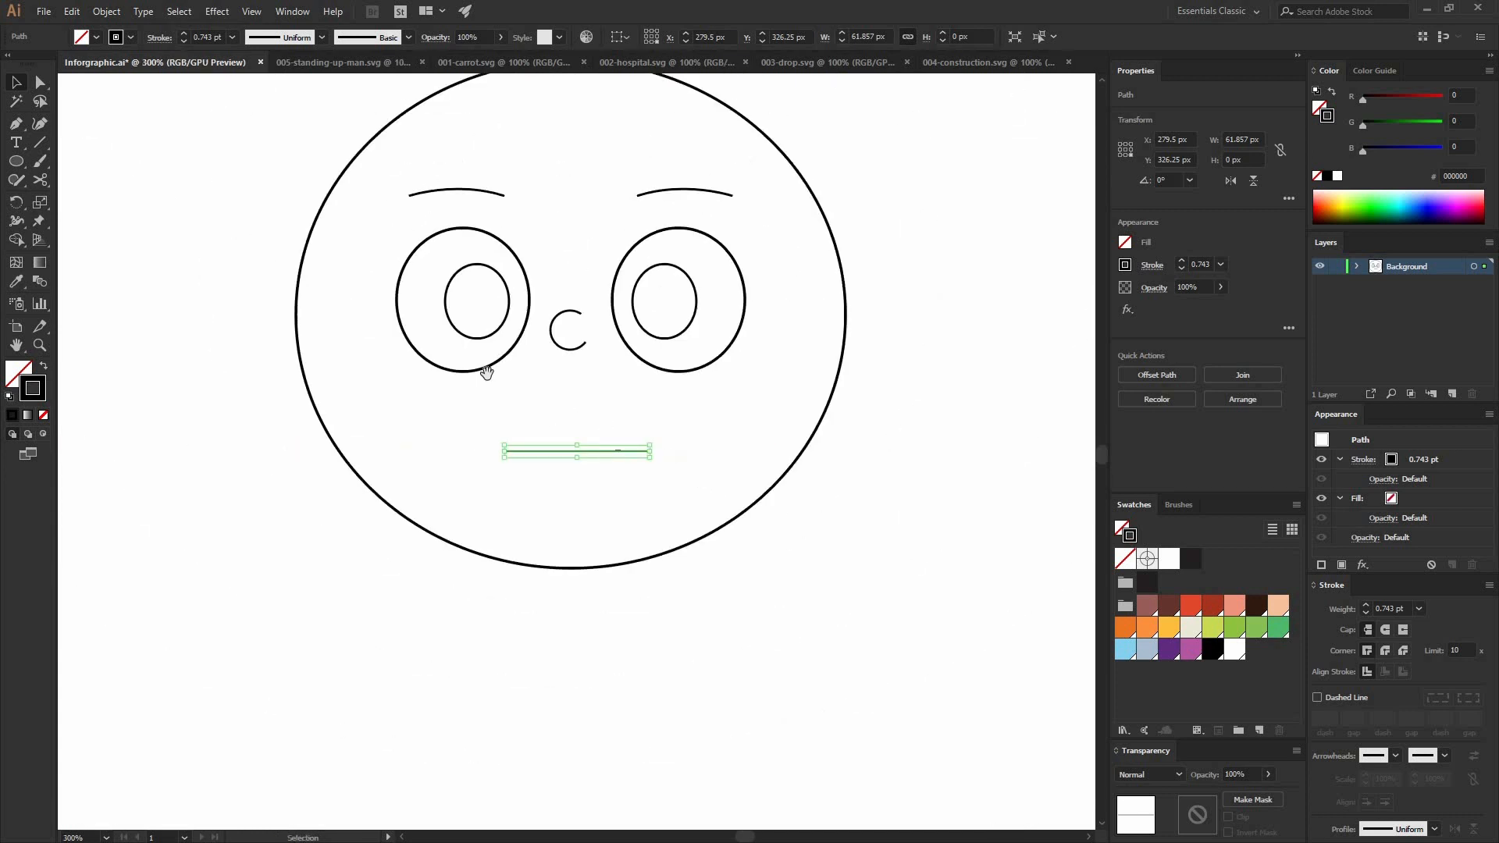
drag(486, 374, 454, 443)
click(568, 174)
drag(492, 281, 495, 290)
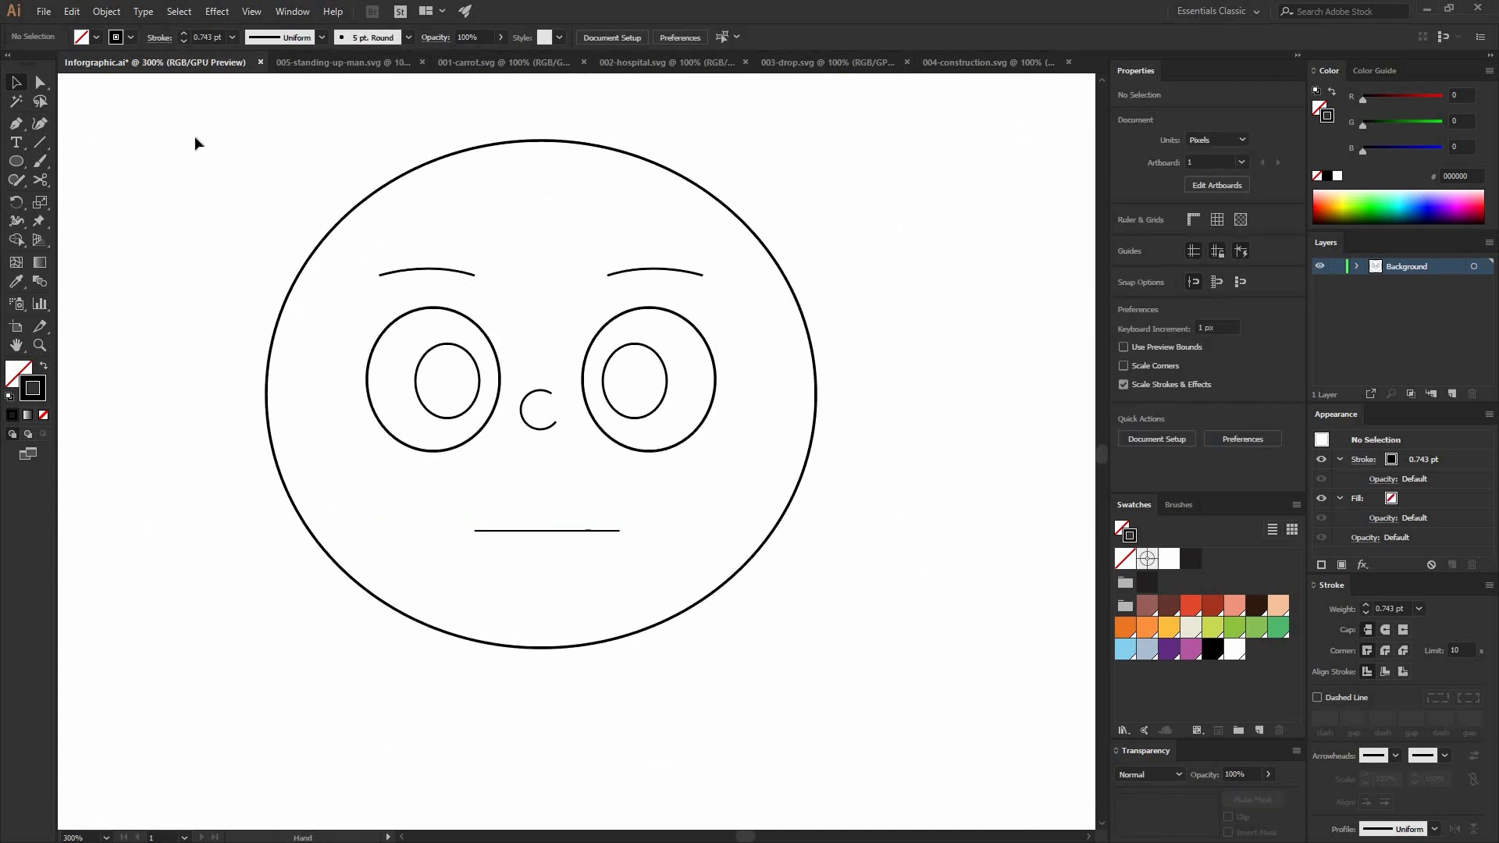
Step: Draw a circular ear against the head's left edge and scale it up from its centre to about 35 px
key(l)
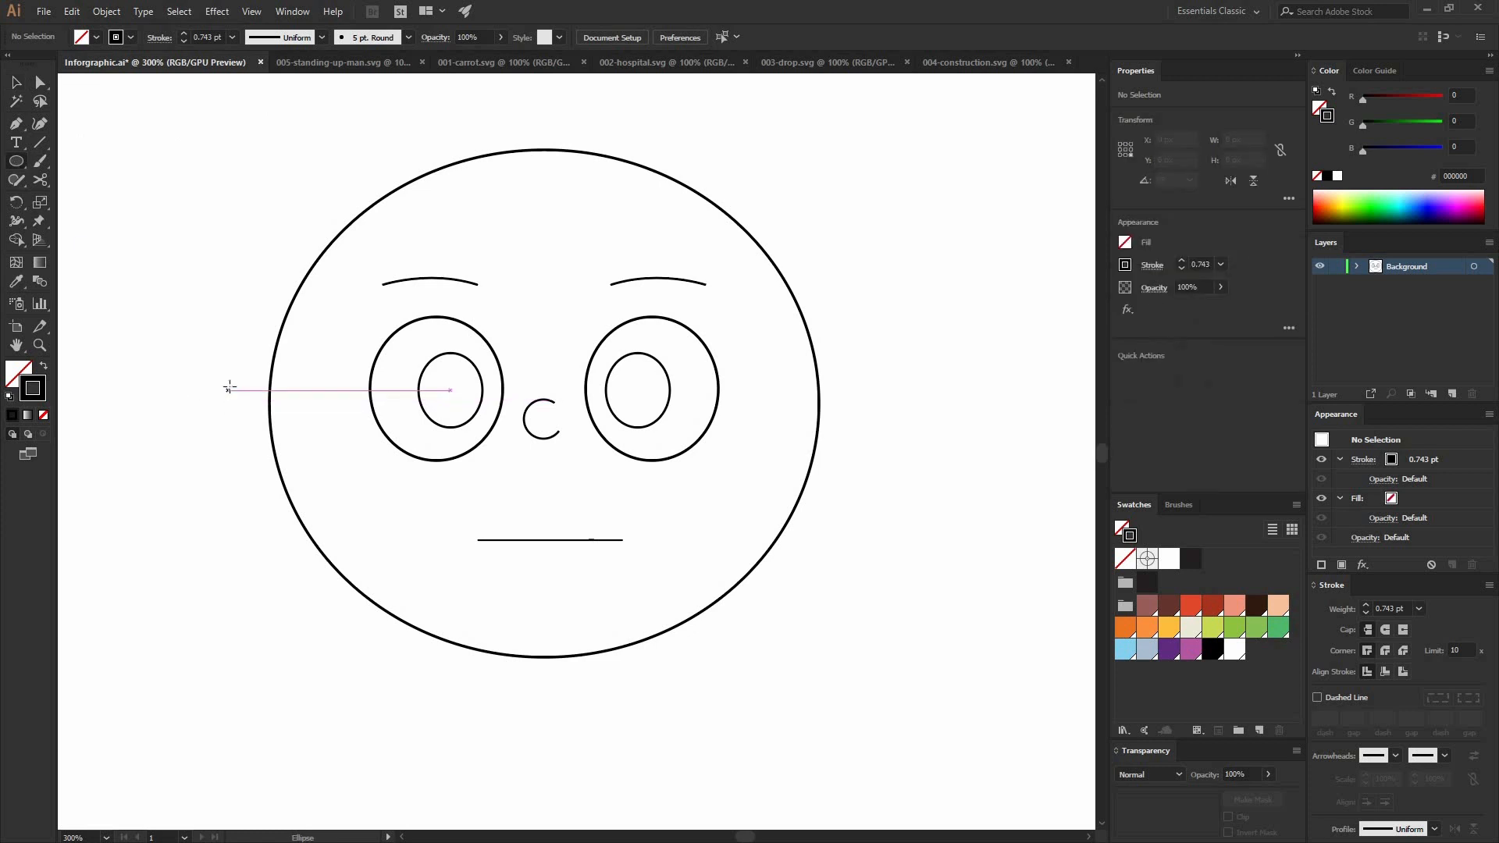
drag(225, 400, 298, 392)
key(v)
click(262, 422)
click(243, 380)
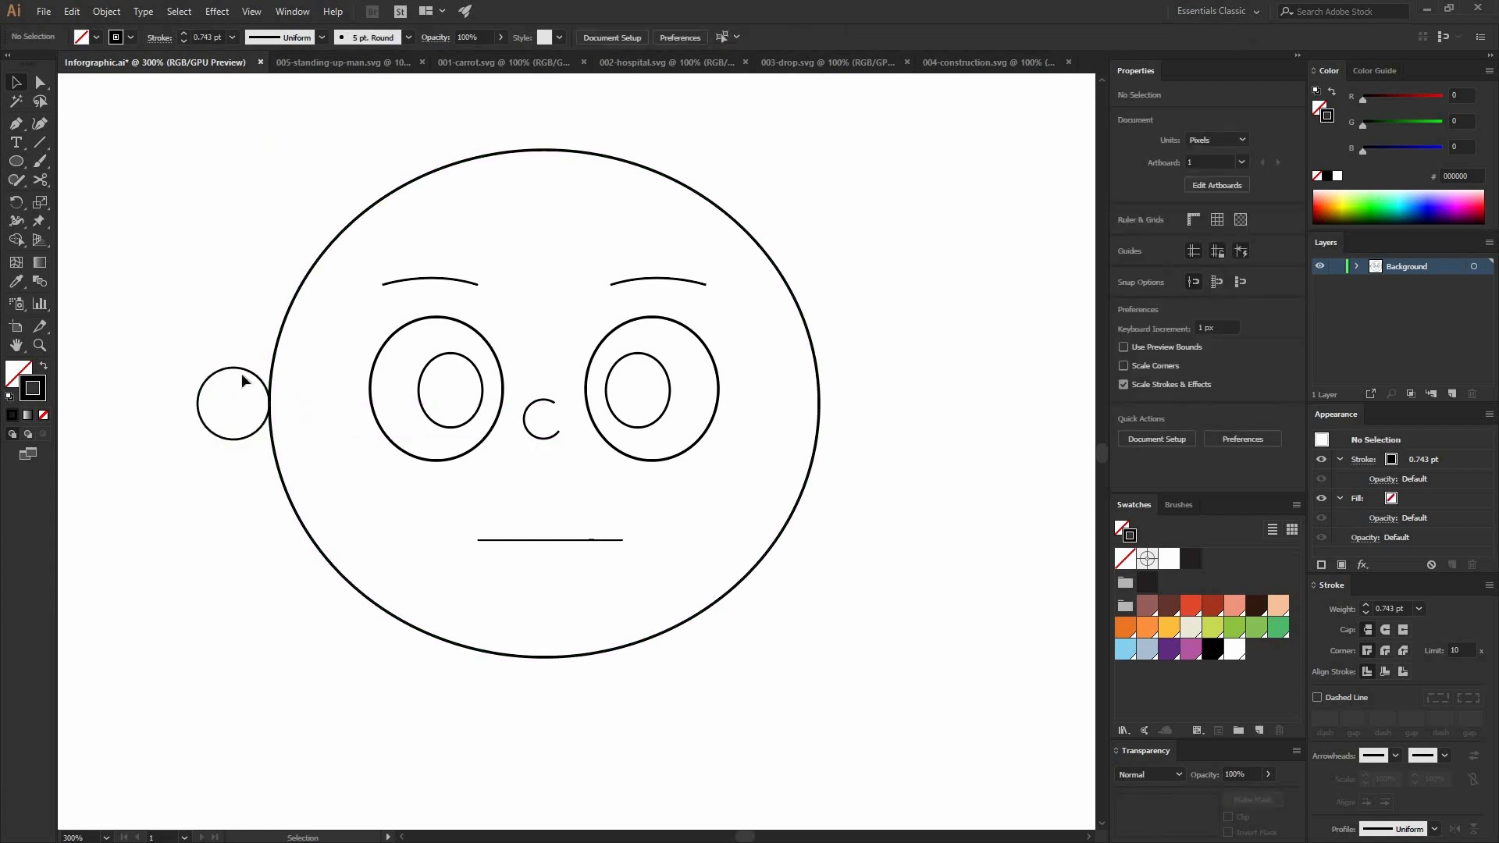
click(268, 394)
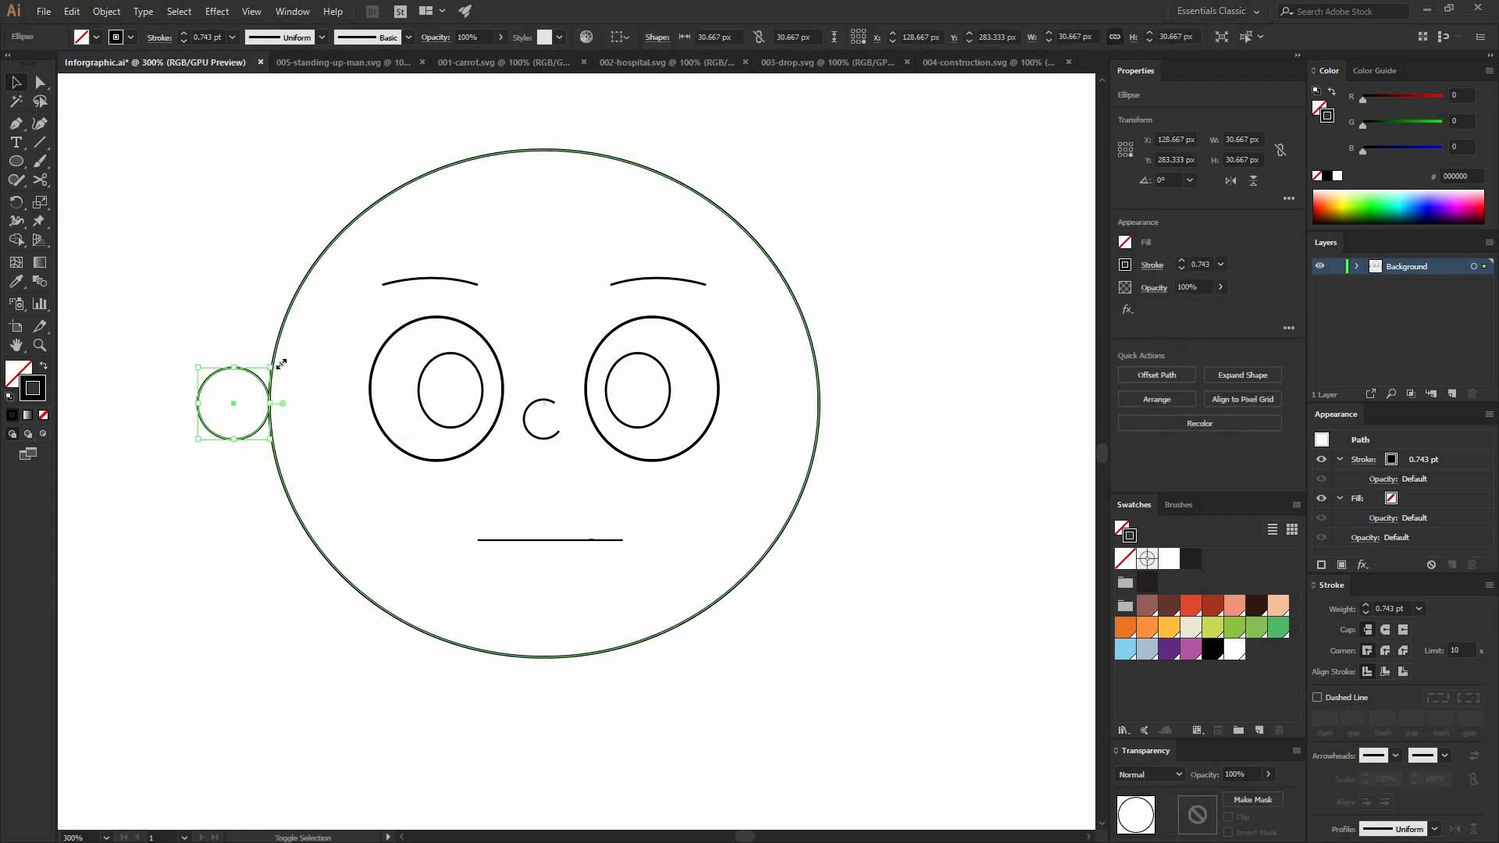
drag(281, 364, 286, 359)
click(252, 442)
Step: Duplicate the left ear onto the head's right edge and move the original outward so it just touches the head
drag(262, 434, 878, 441)
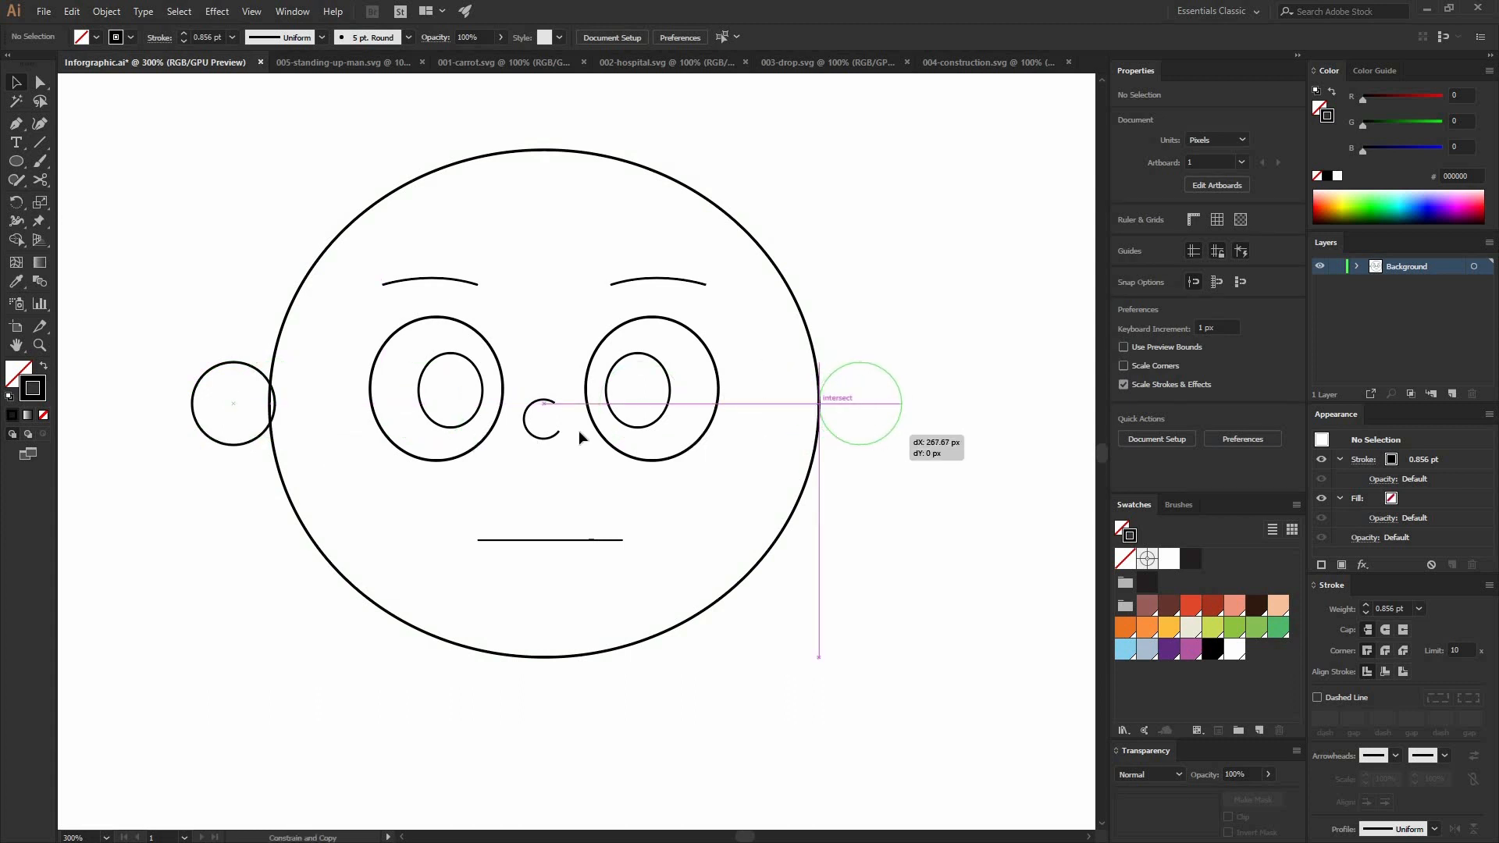
drag(275, 403, 269, 404)
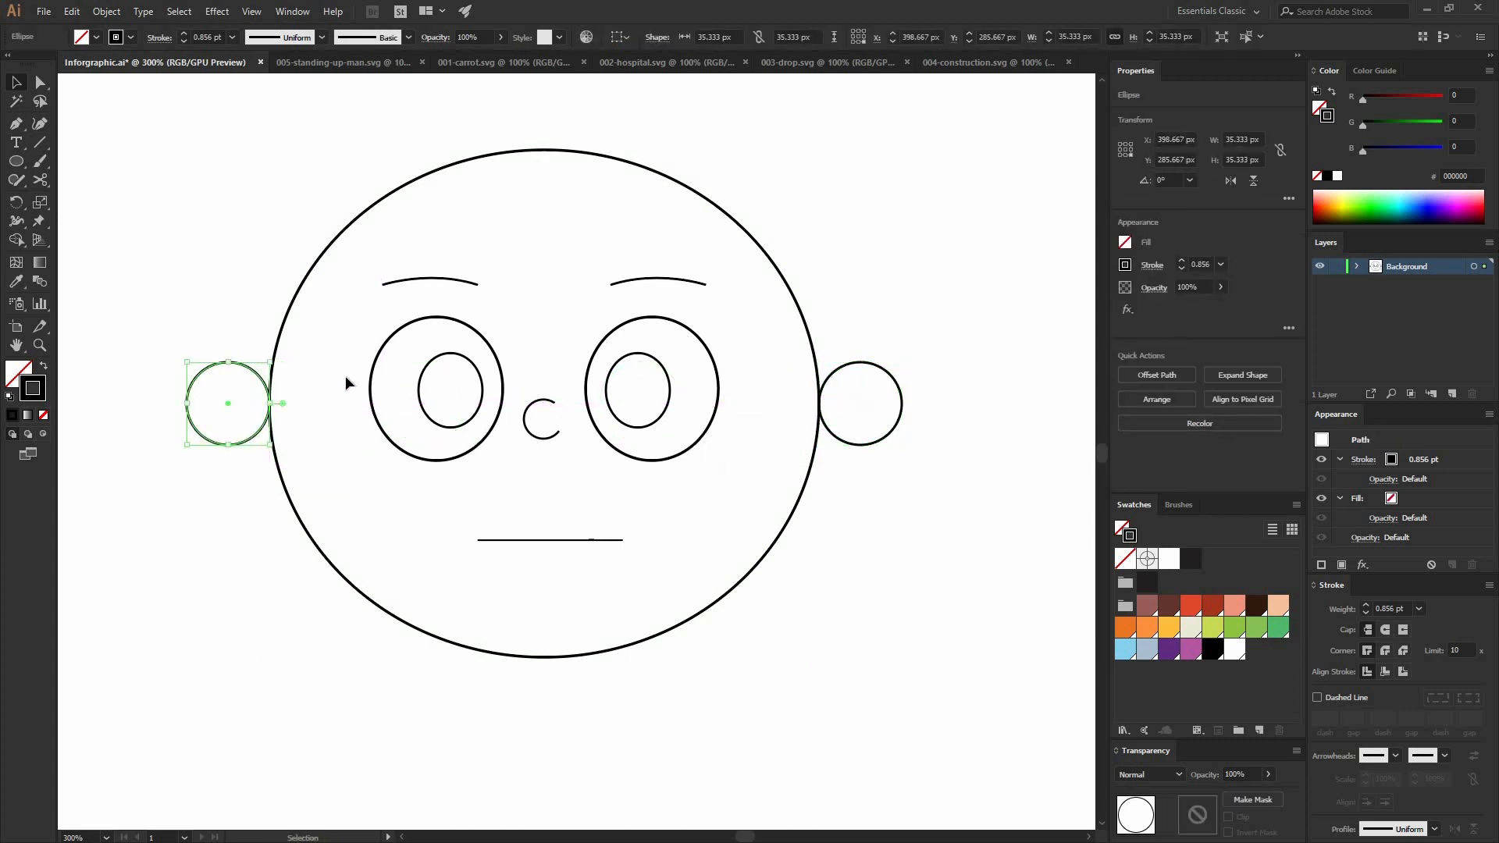
click(328, 297)
Step: Draw a vertical line in the middle of the left ear and shorten it from its upper end to about 15 px
key(p)
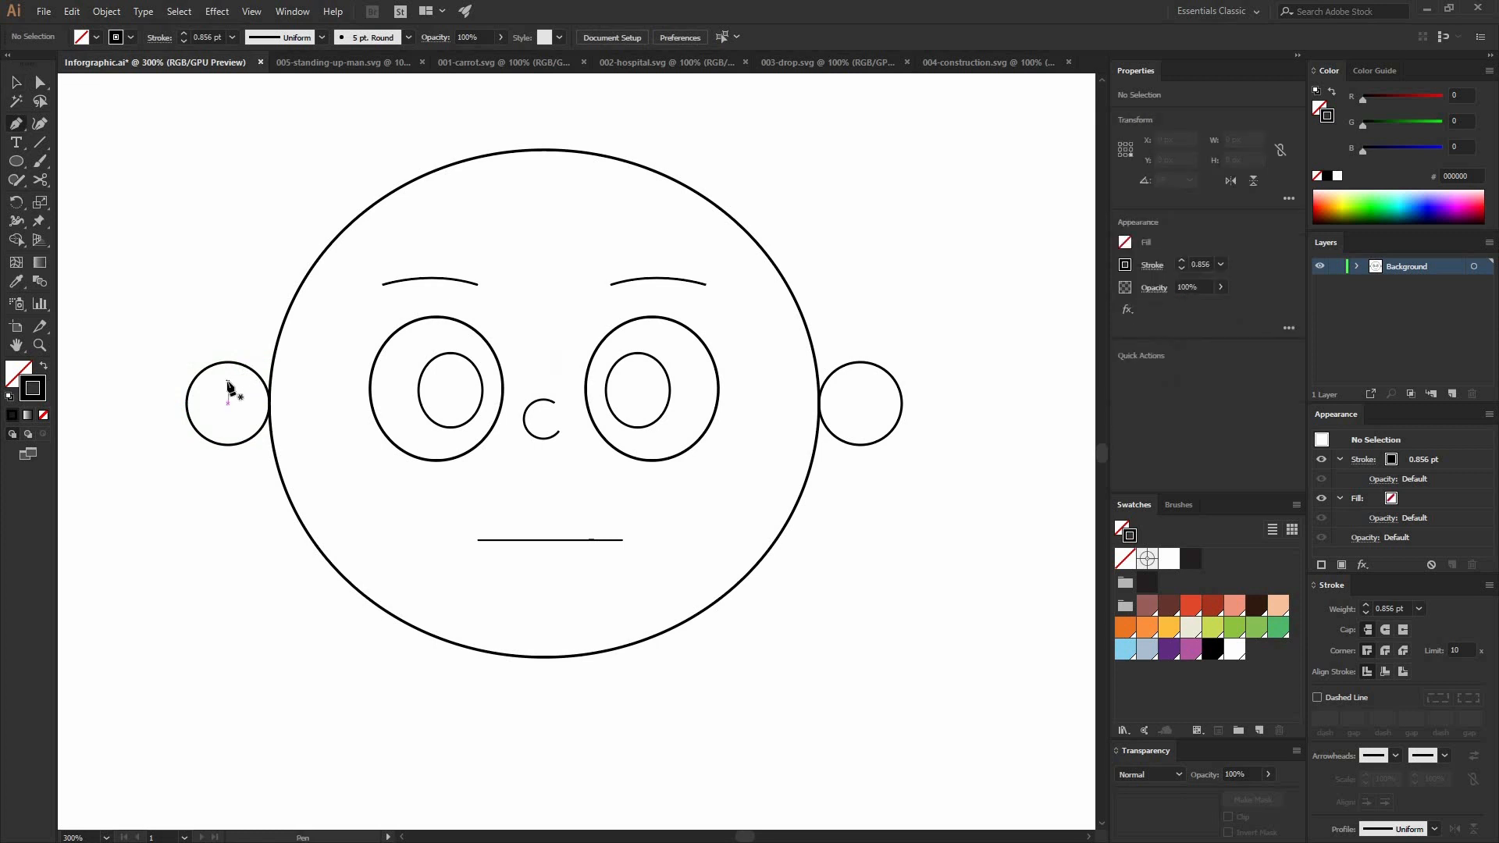
click(227, 423)
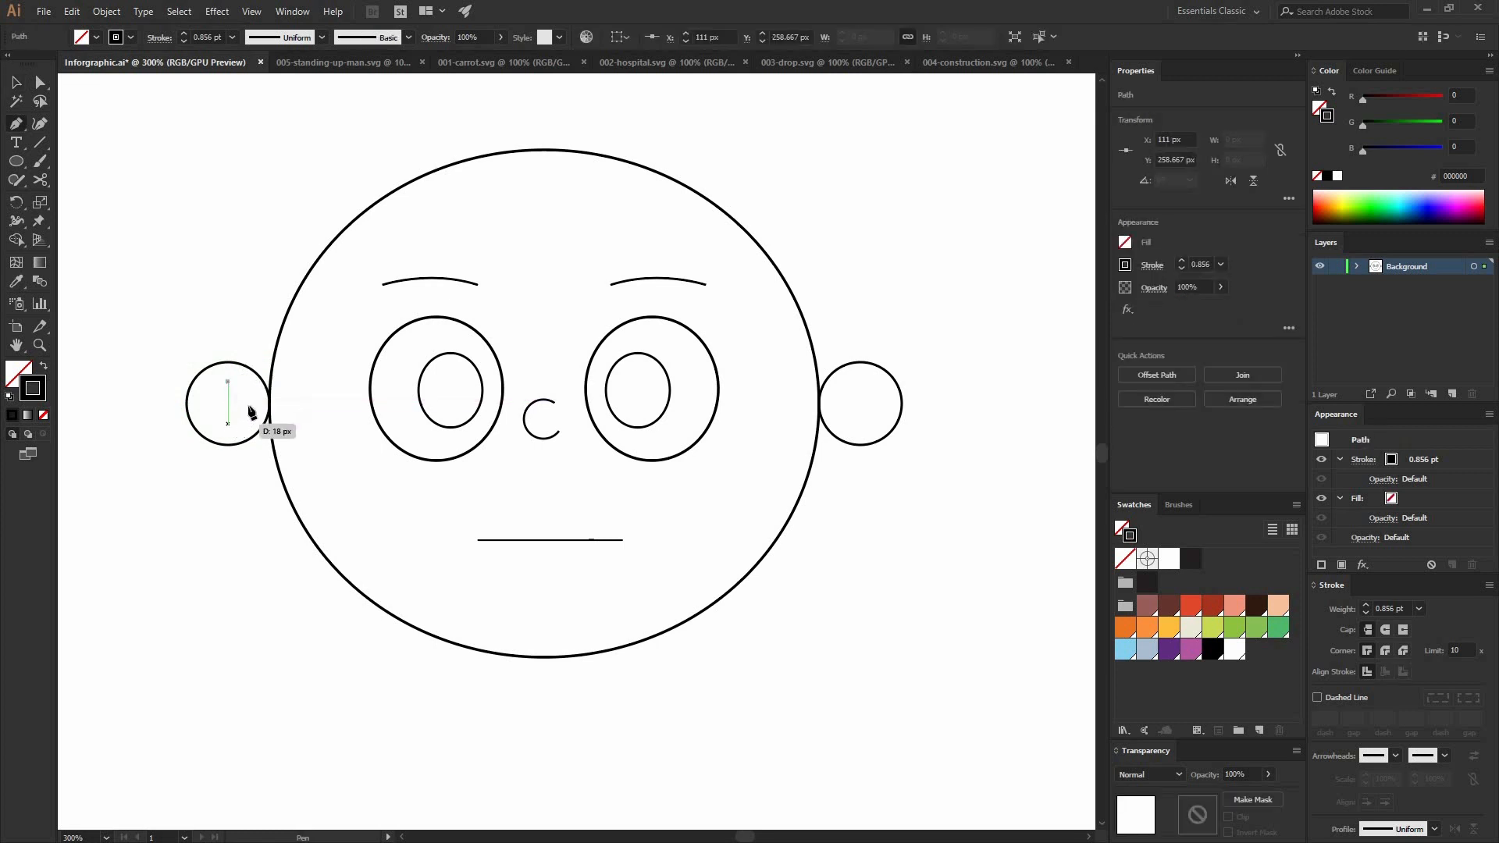
key(v)
click(230, 400)
click(227, 401)
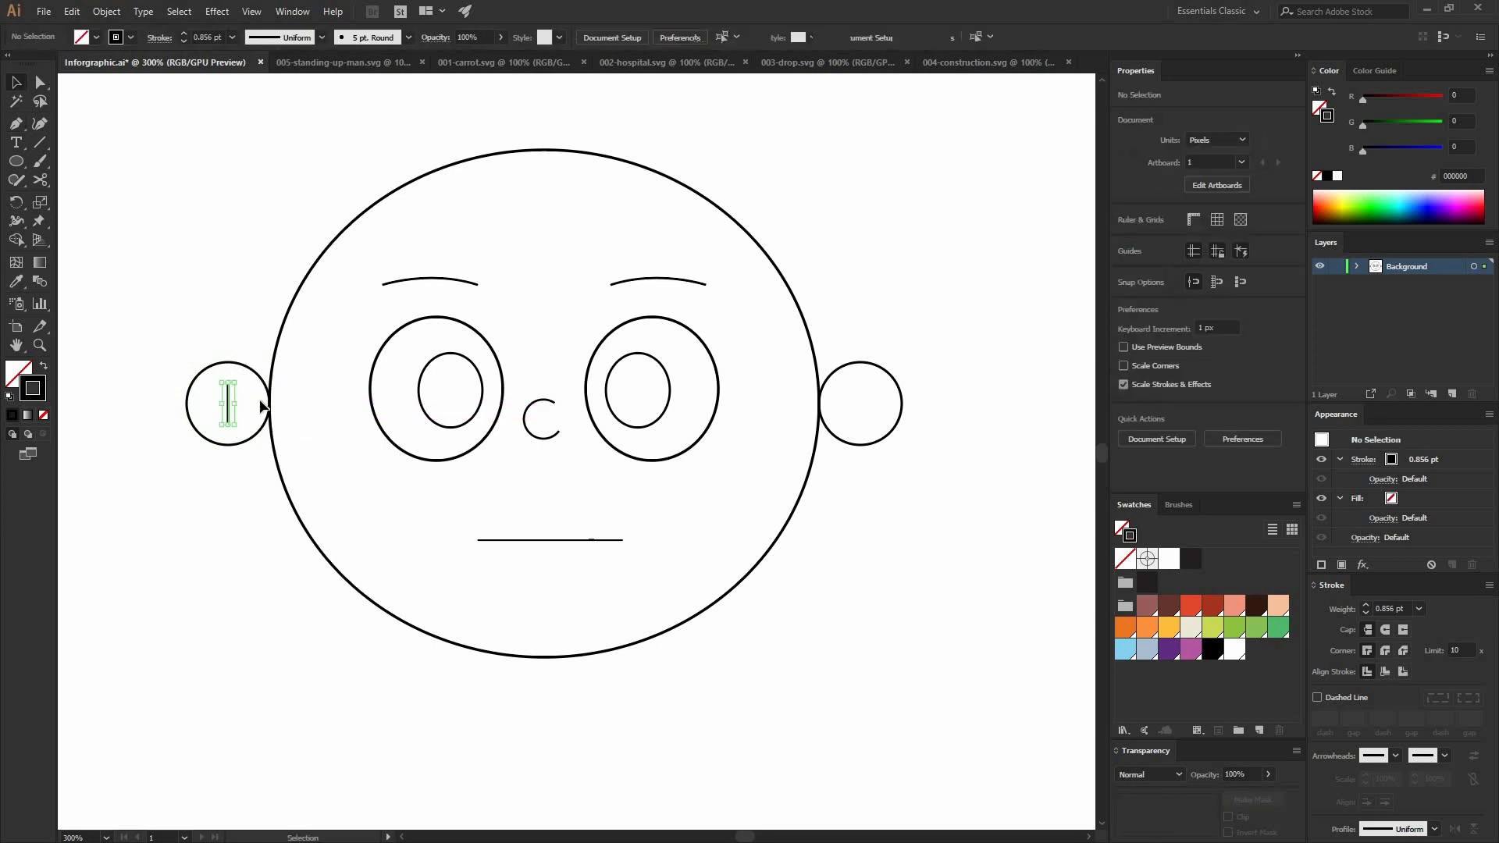
click(230, 380)
key(a)
drag(227, 382, 228, 388)
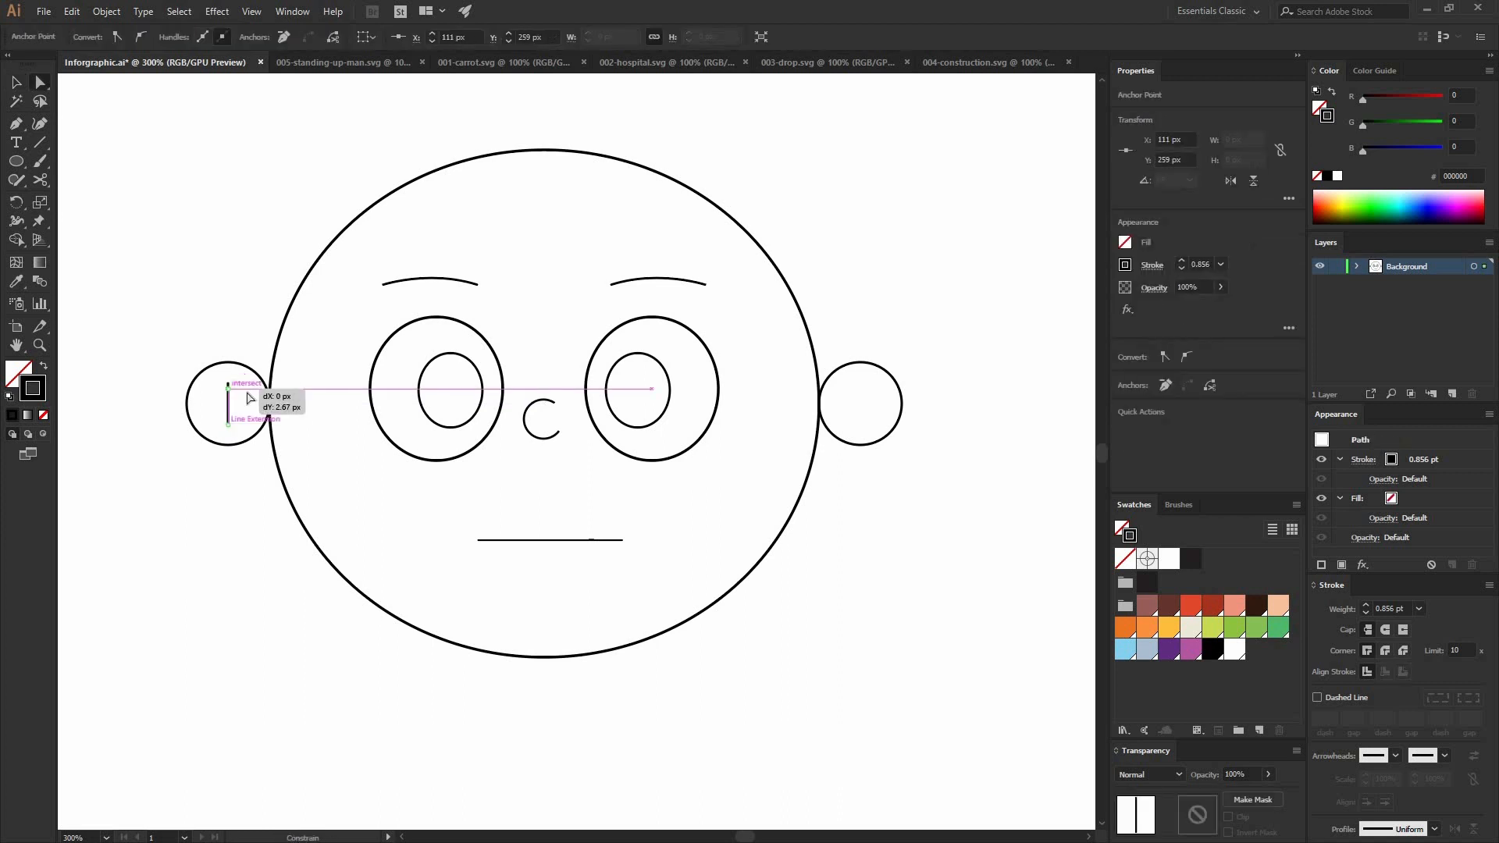
Step: Centre the short line vertically on the left ear circle, using the circle as the key object
key(v)
click(231, 402)
click(230, 403)
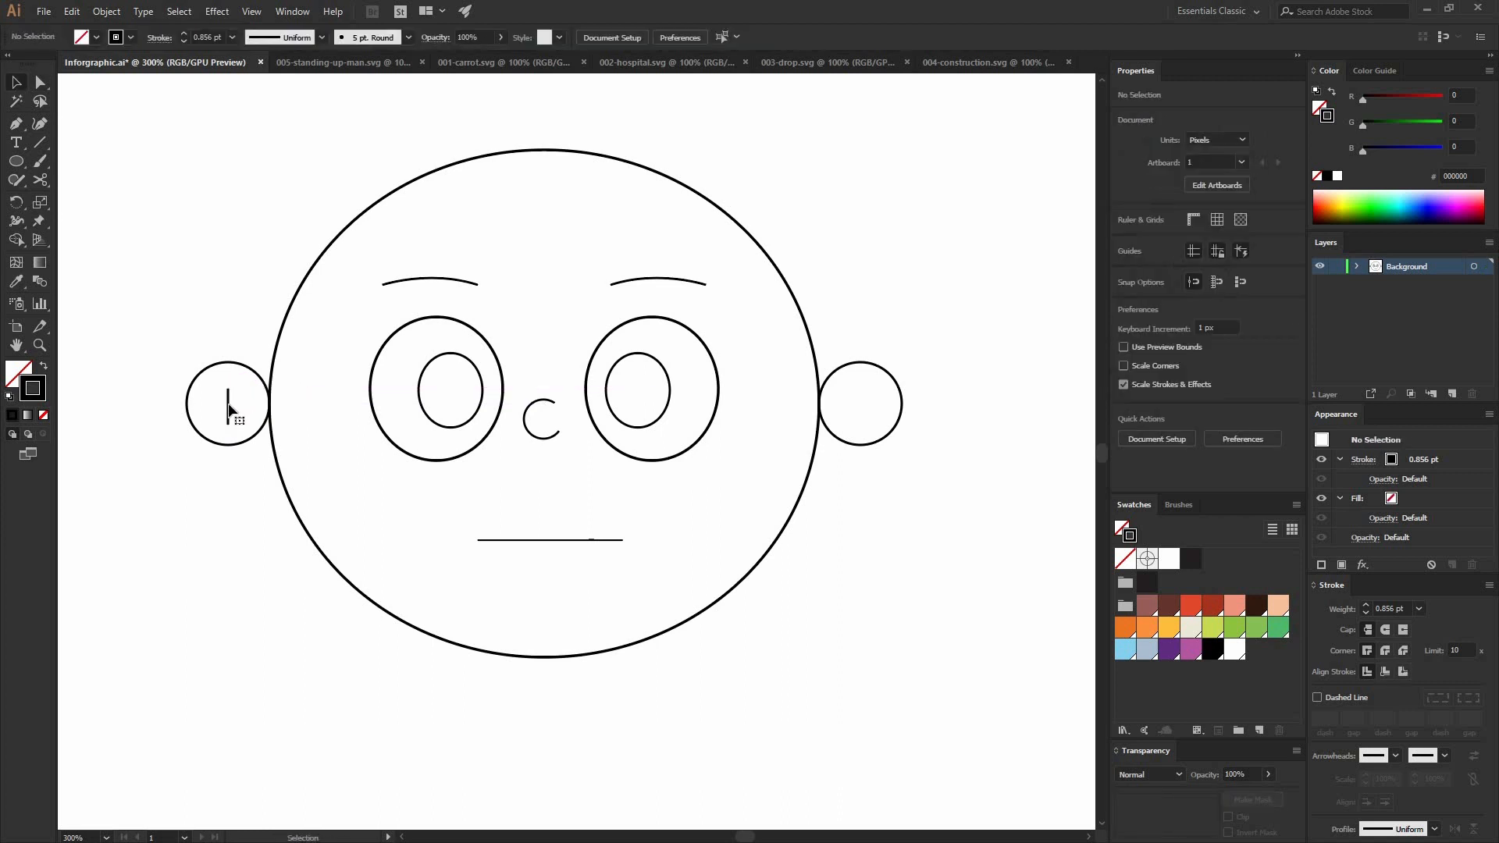
shift+click(246, 369)
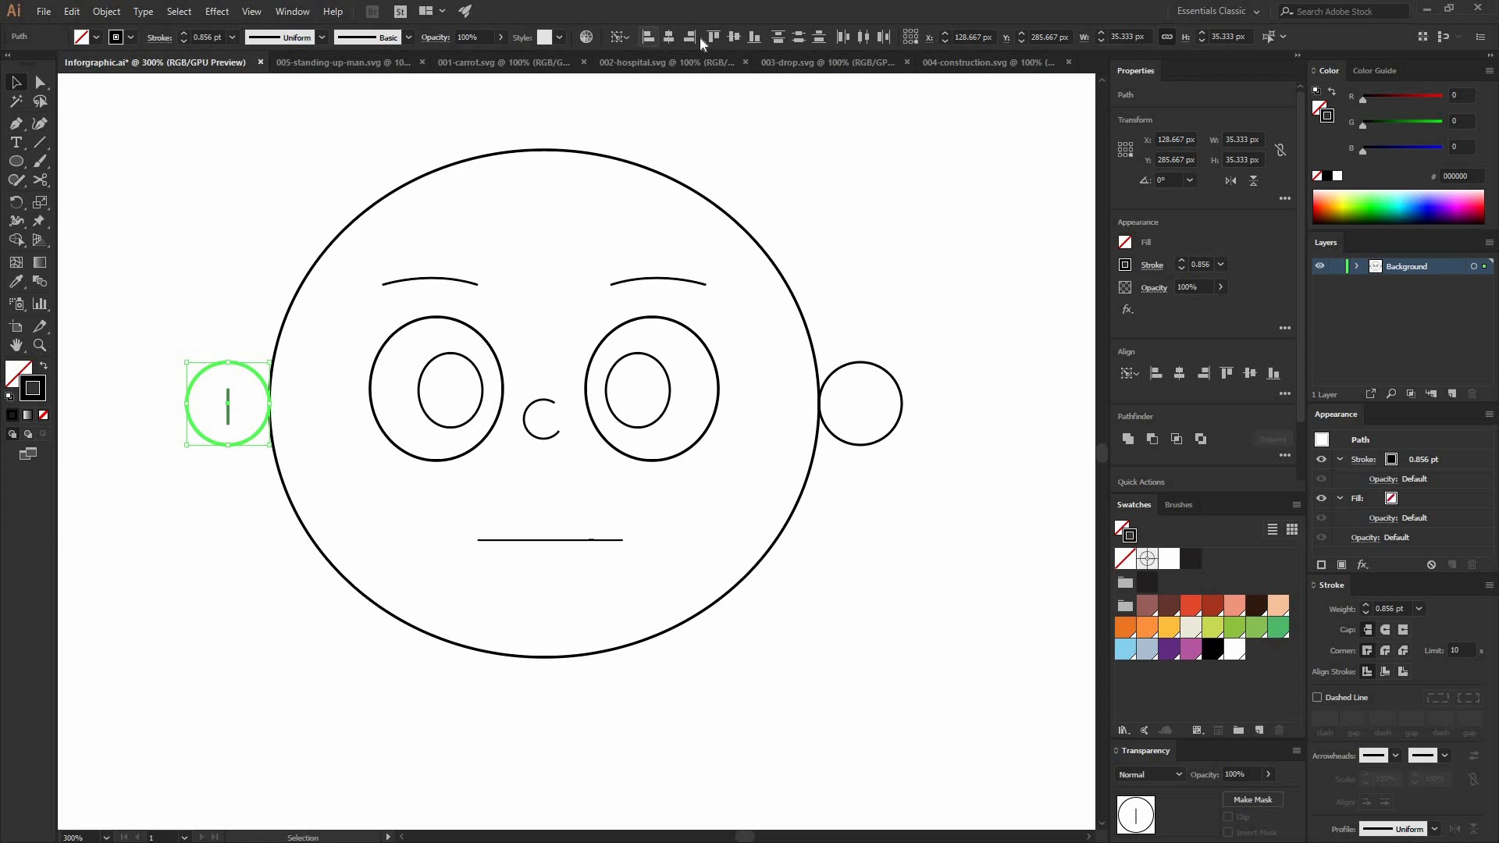
click(735, 37)
click(237, 414)
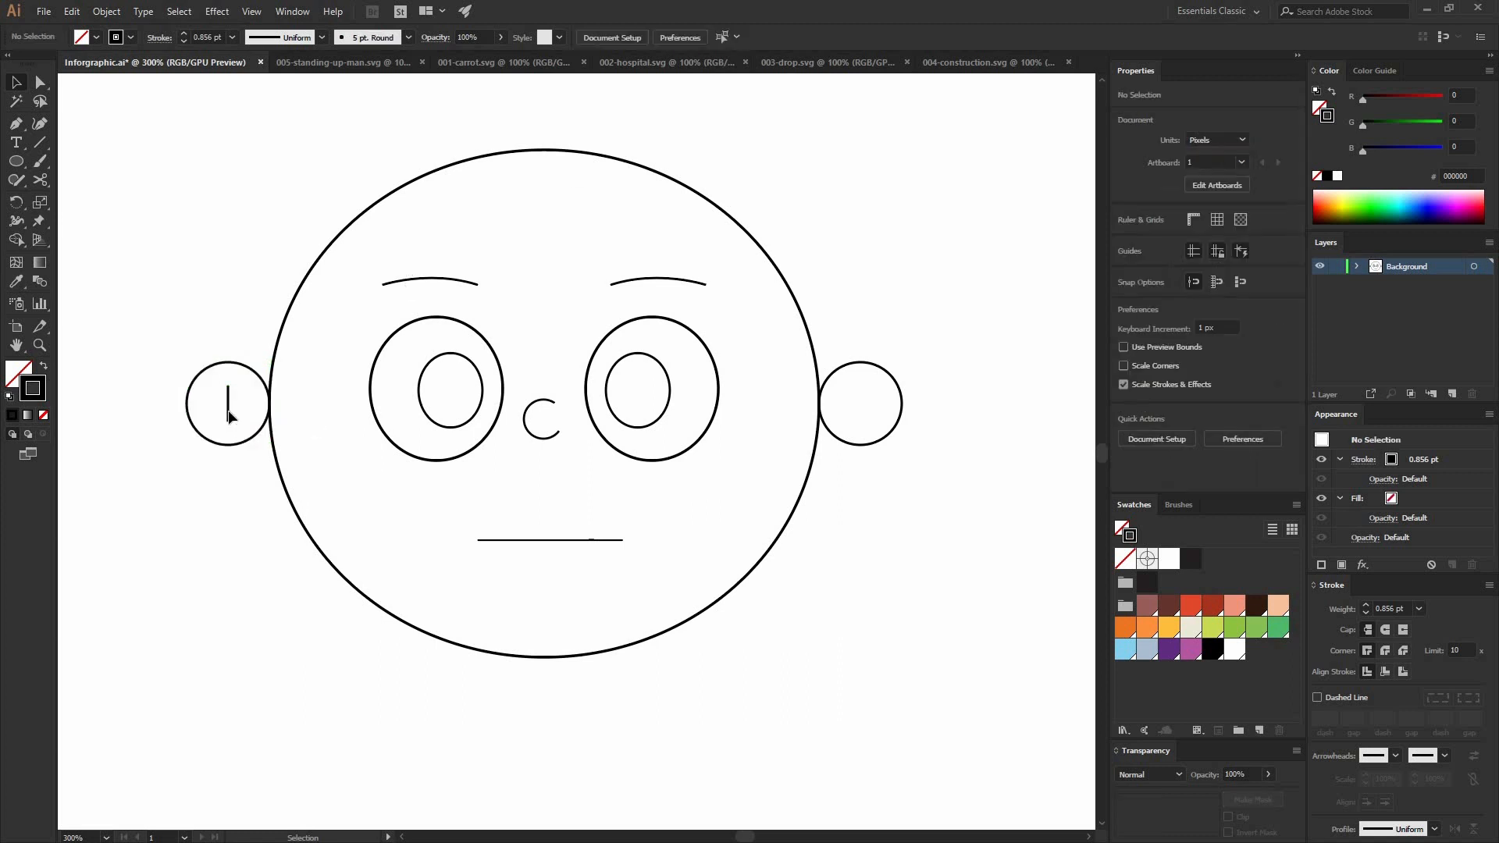
Step: Copy the ear line into the right ear and centre it horizontally with that circle as the key object
drag(847, 431, 849, 431)
shift+click(898, 390)
click(897, 390)
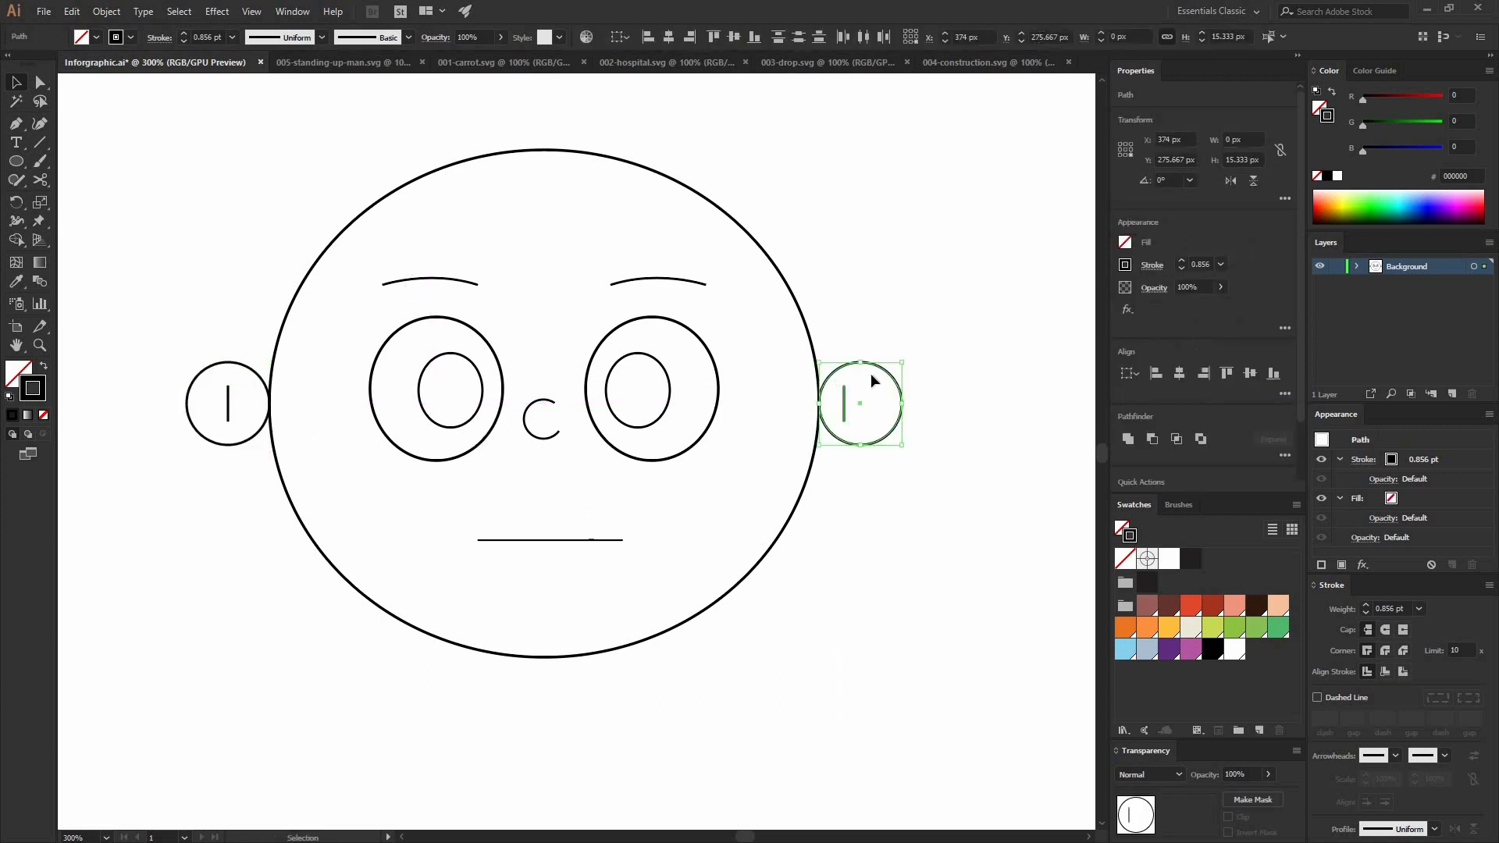
click(713, 37)
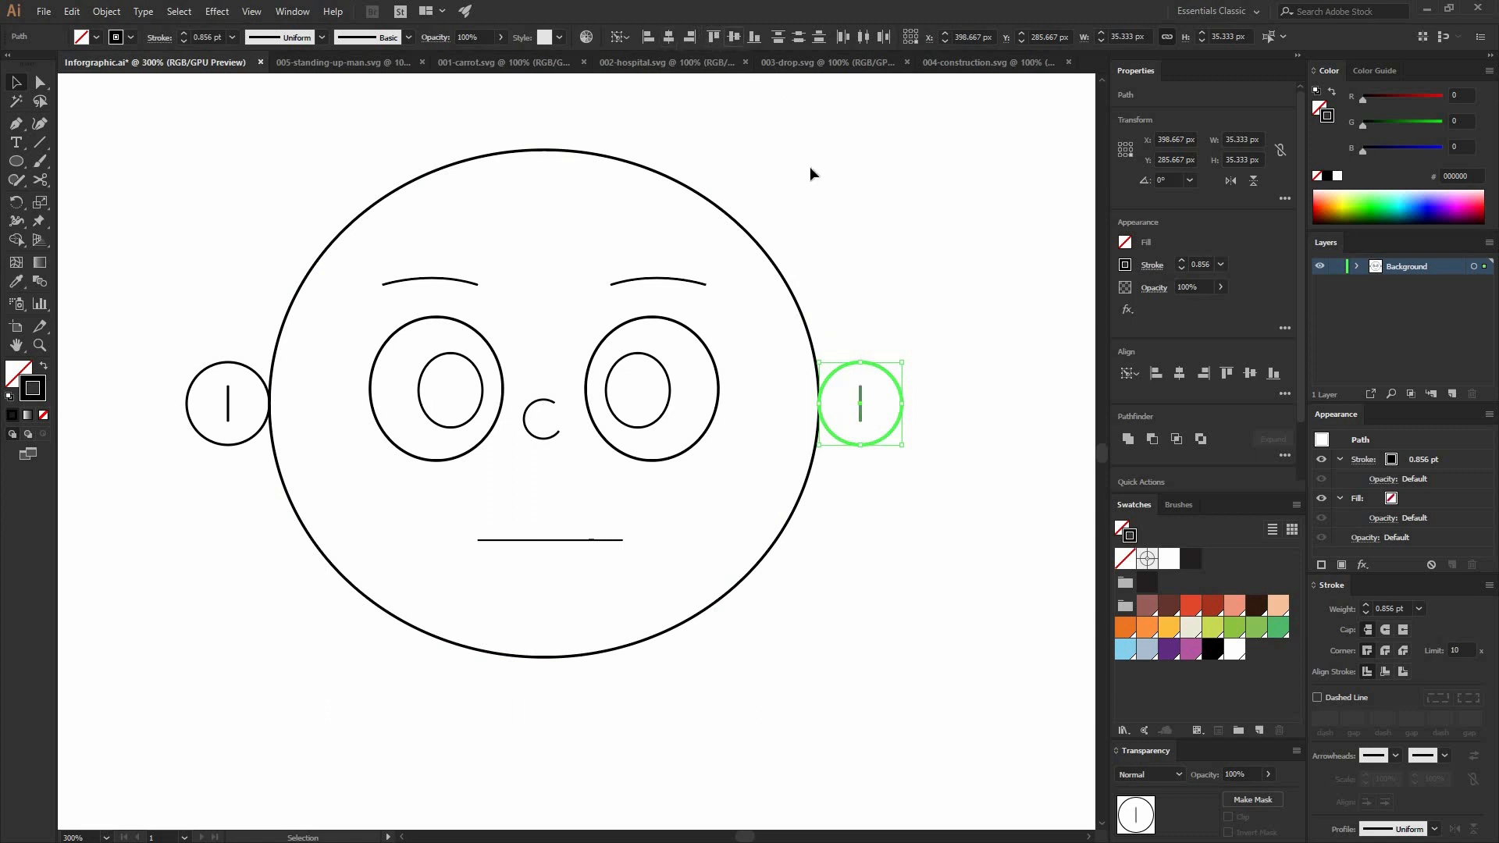
click(809, 166)
Step: Draw a parted hairline with the Pen tool, curving from above the left ear to the head's crown and down to above the right ear
key(p)
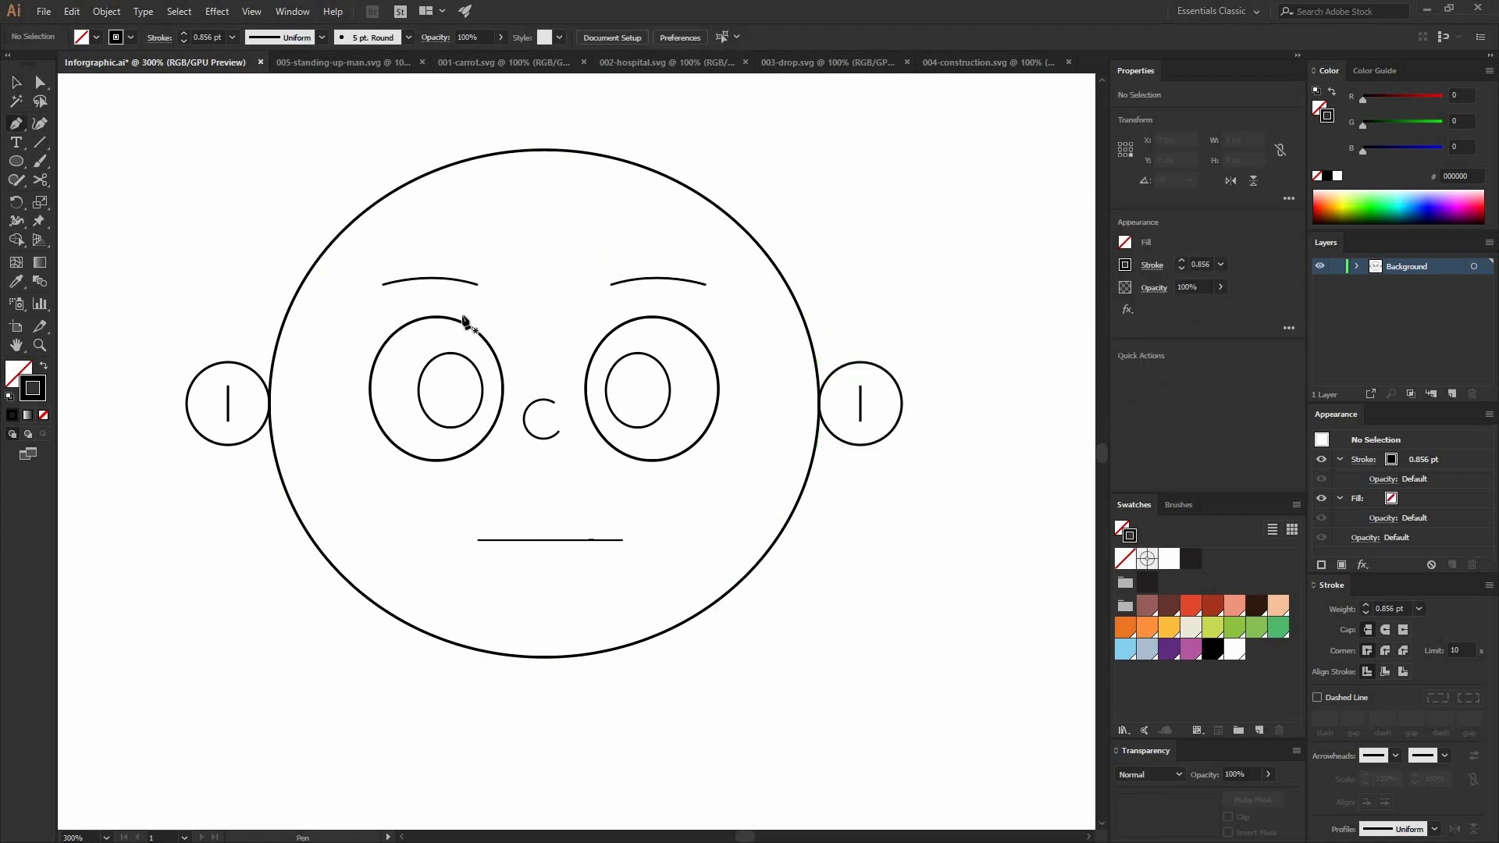
click(255, 337)
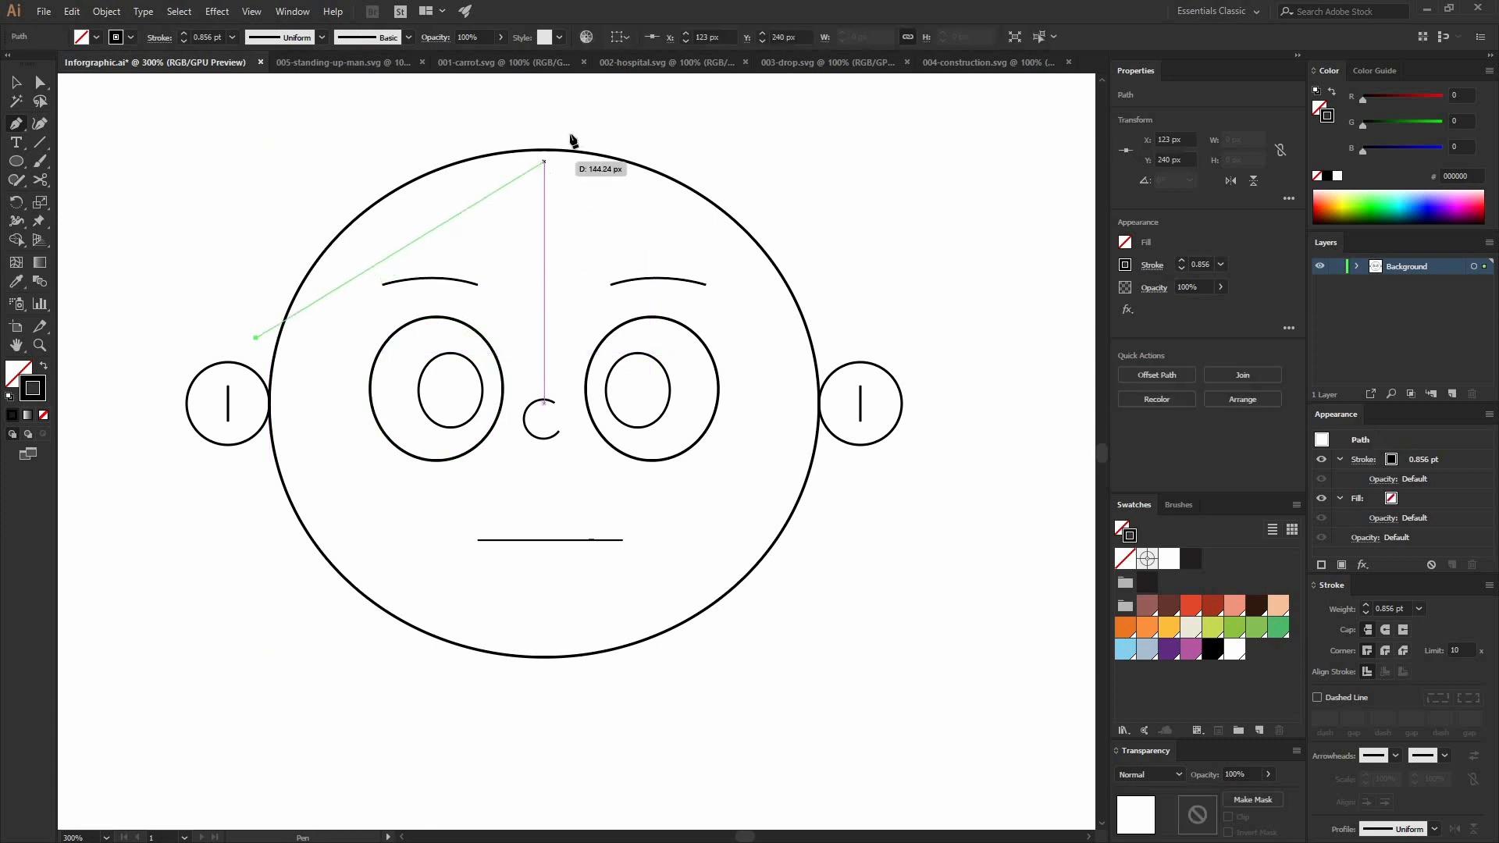
drag(578, 143, 631, 286)
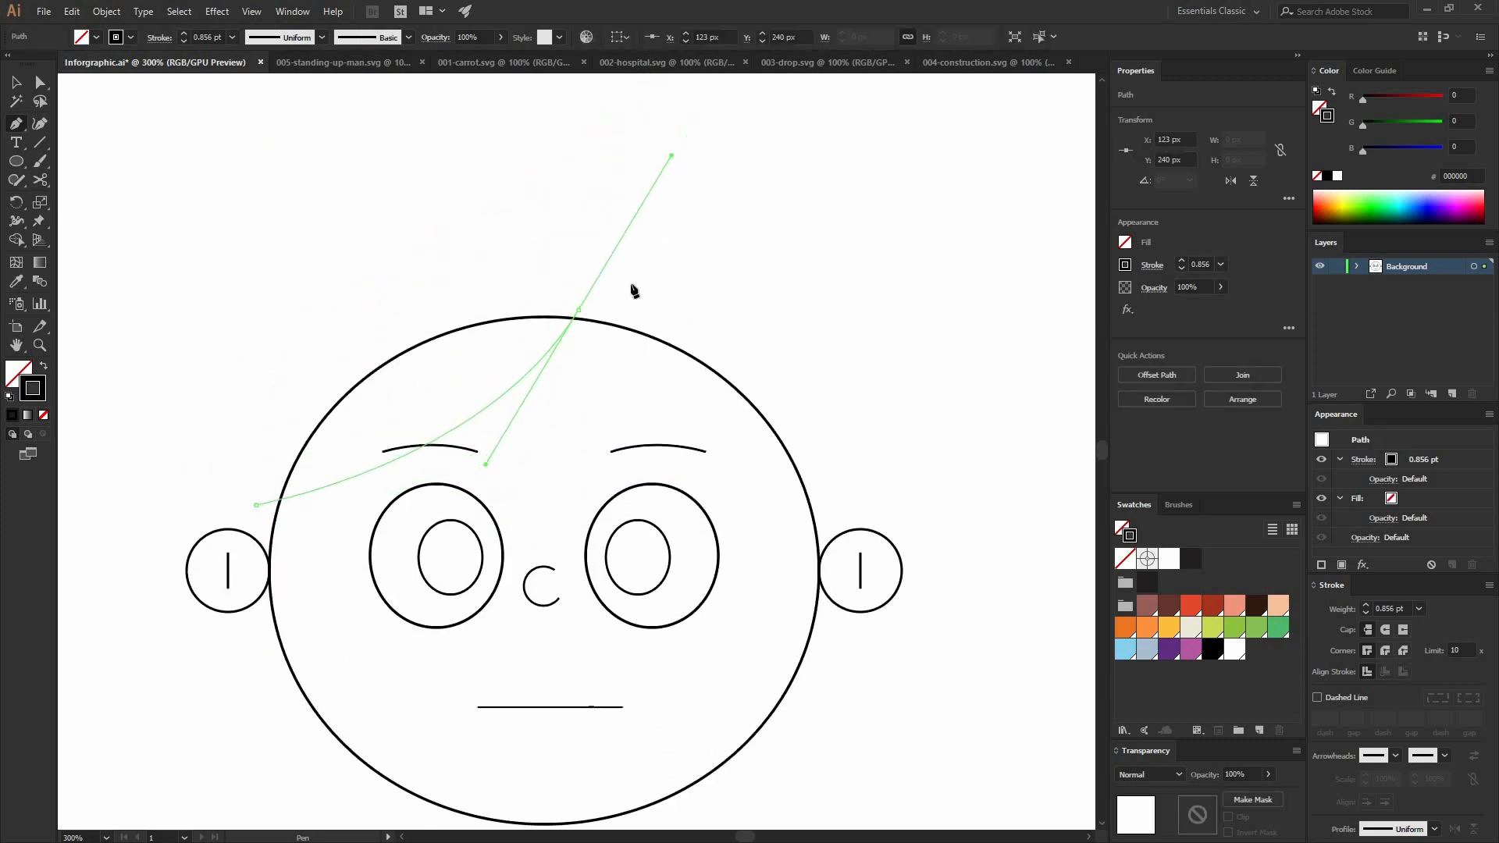
click(579, 310)
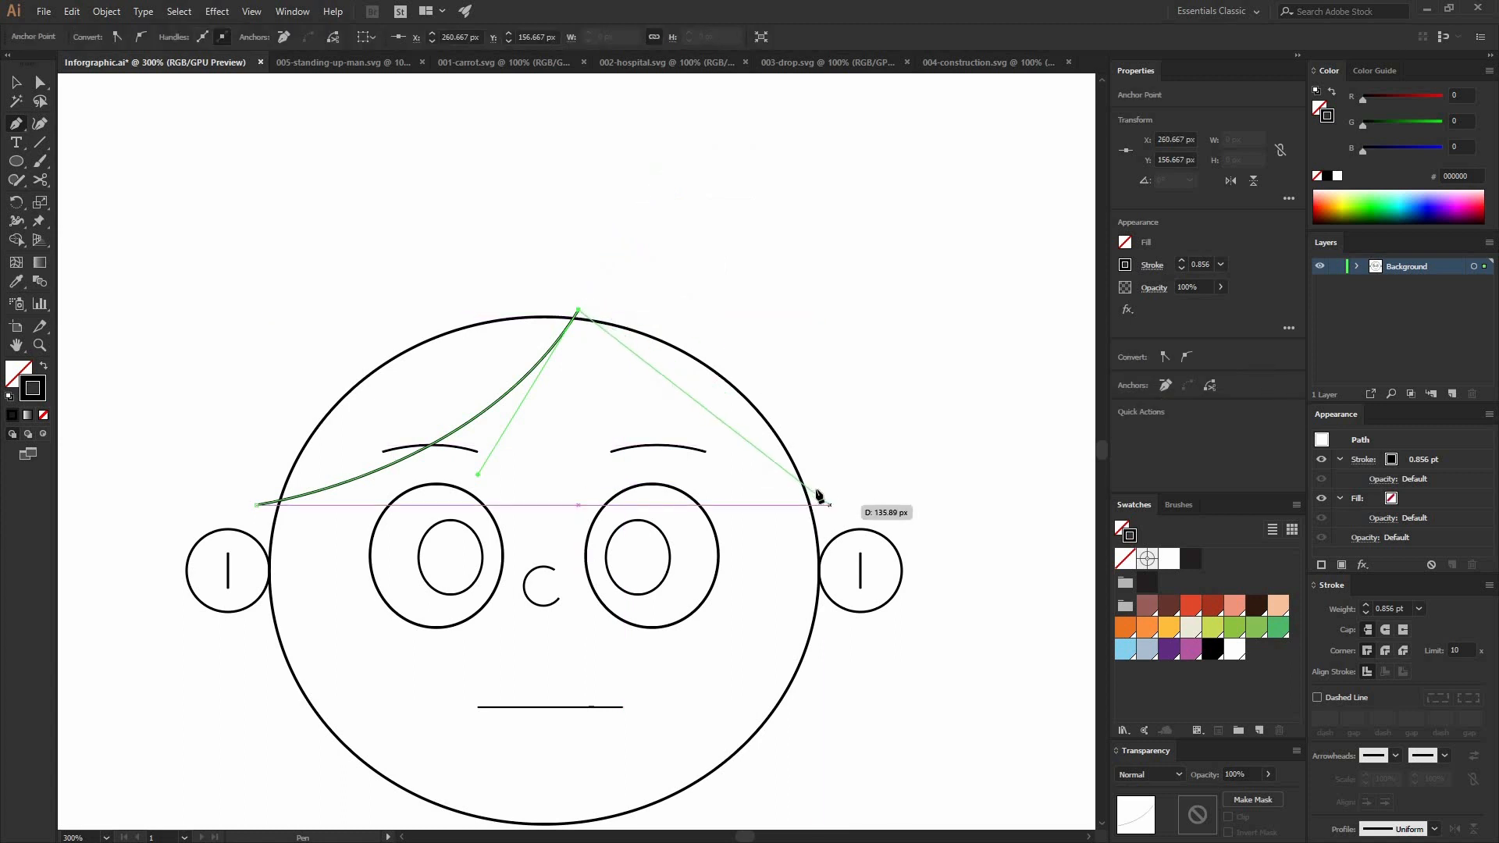
drag(829, 495, 985, 495)
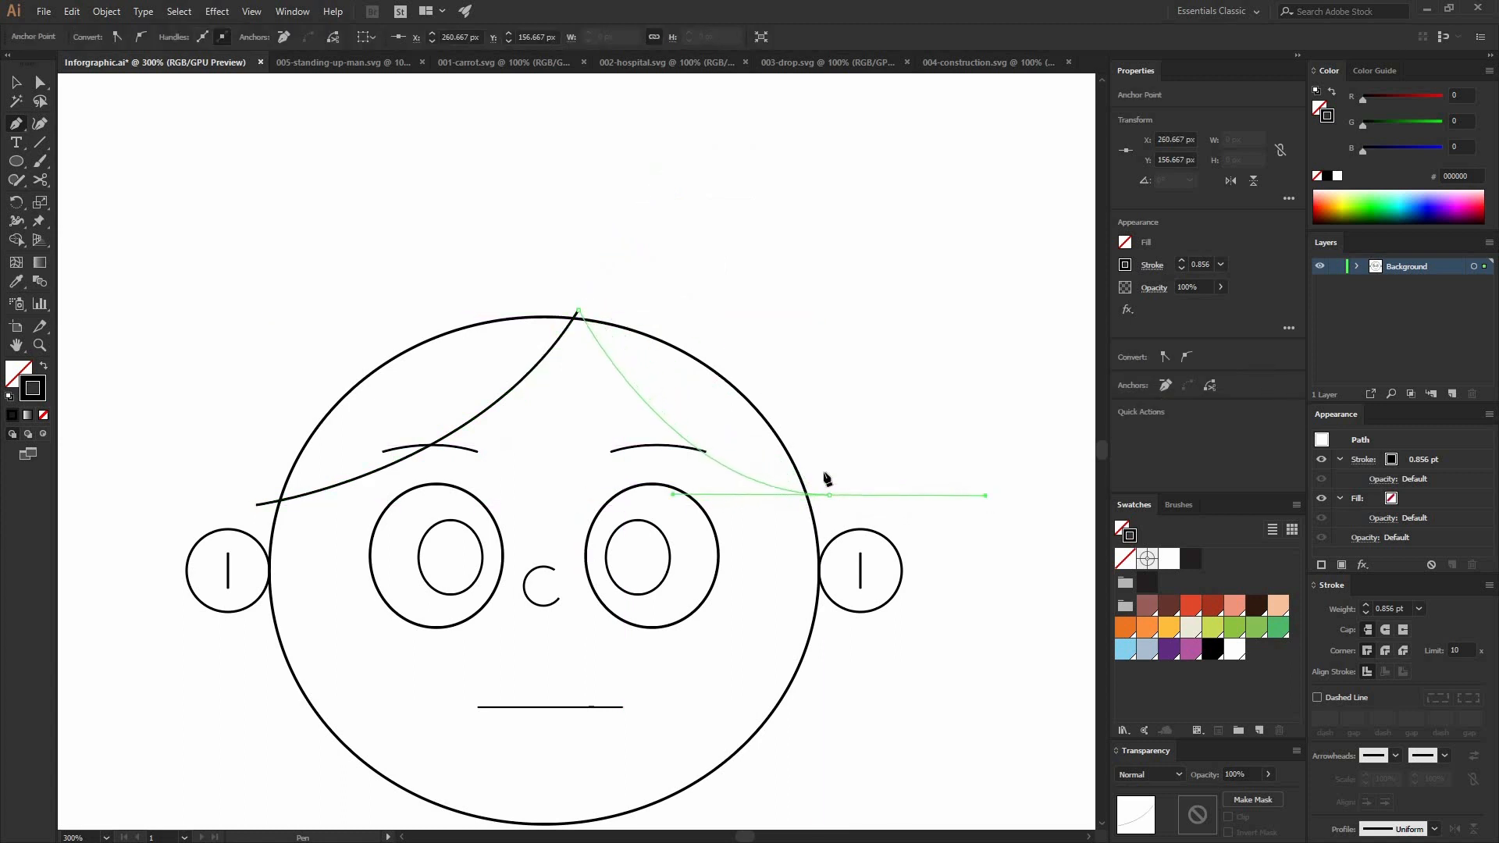
key(v)
click(852, 468)
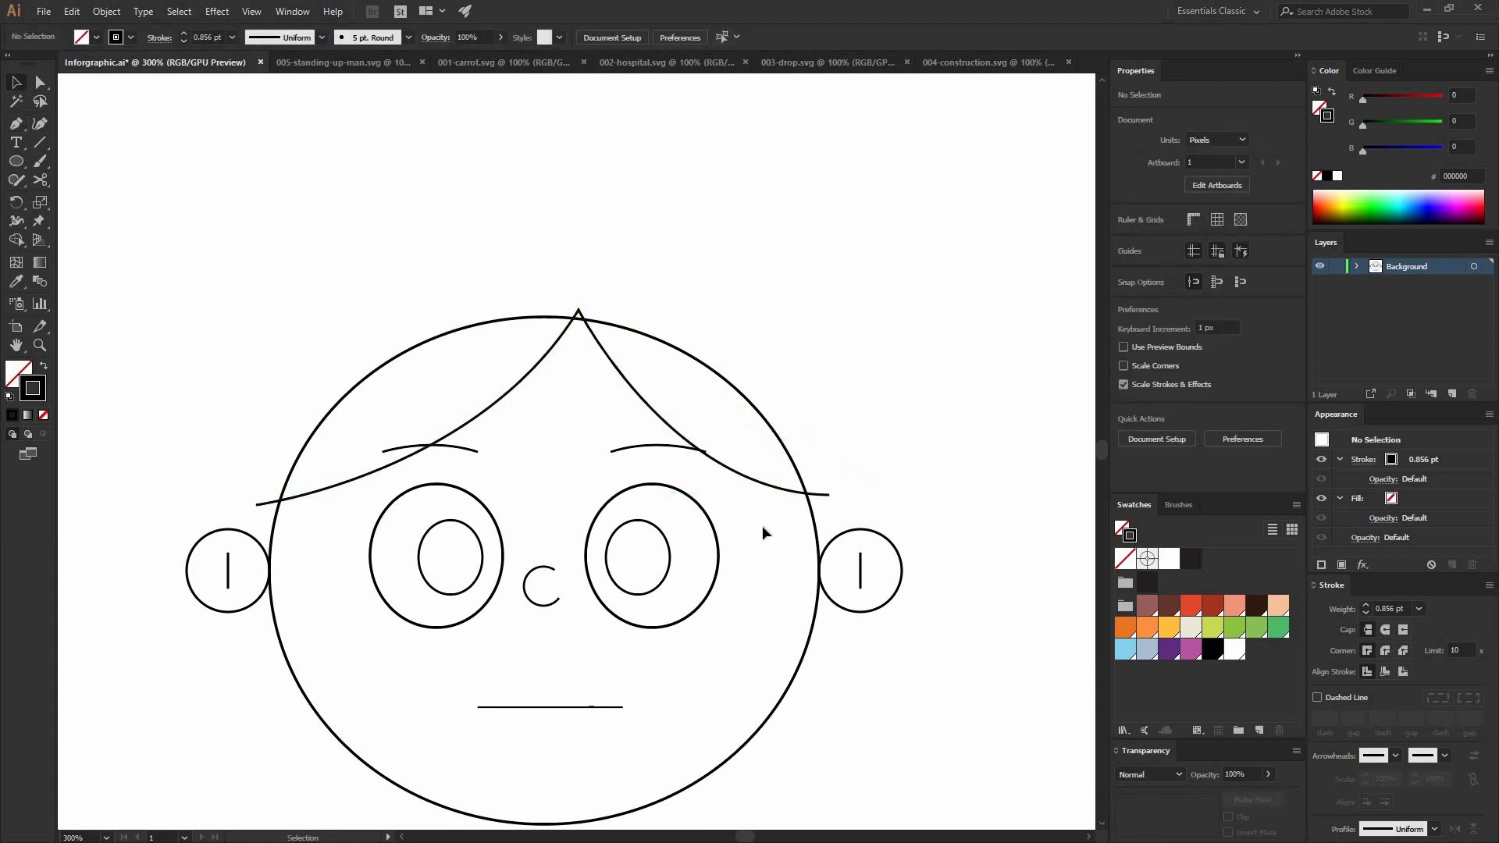
Step: Split the head ellipse along the hairline path with the Pathfinder Divide operation
scroll(813, 225, down, 3)
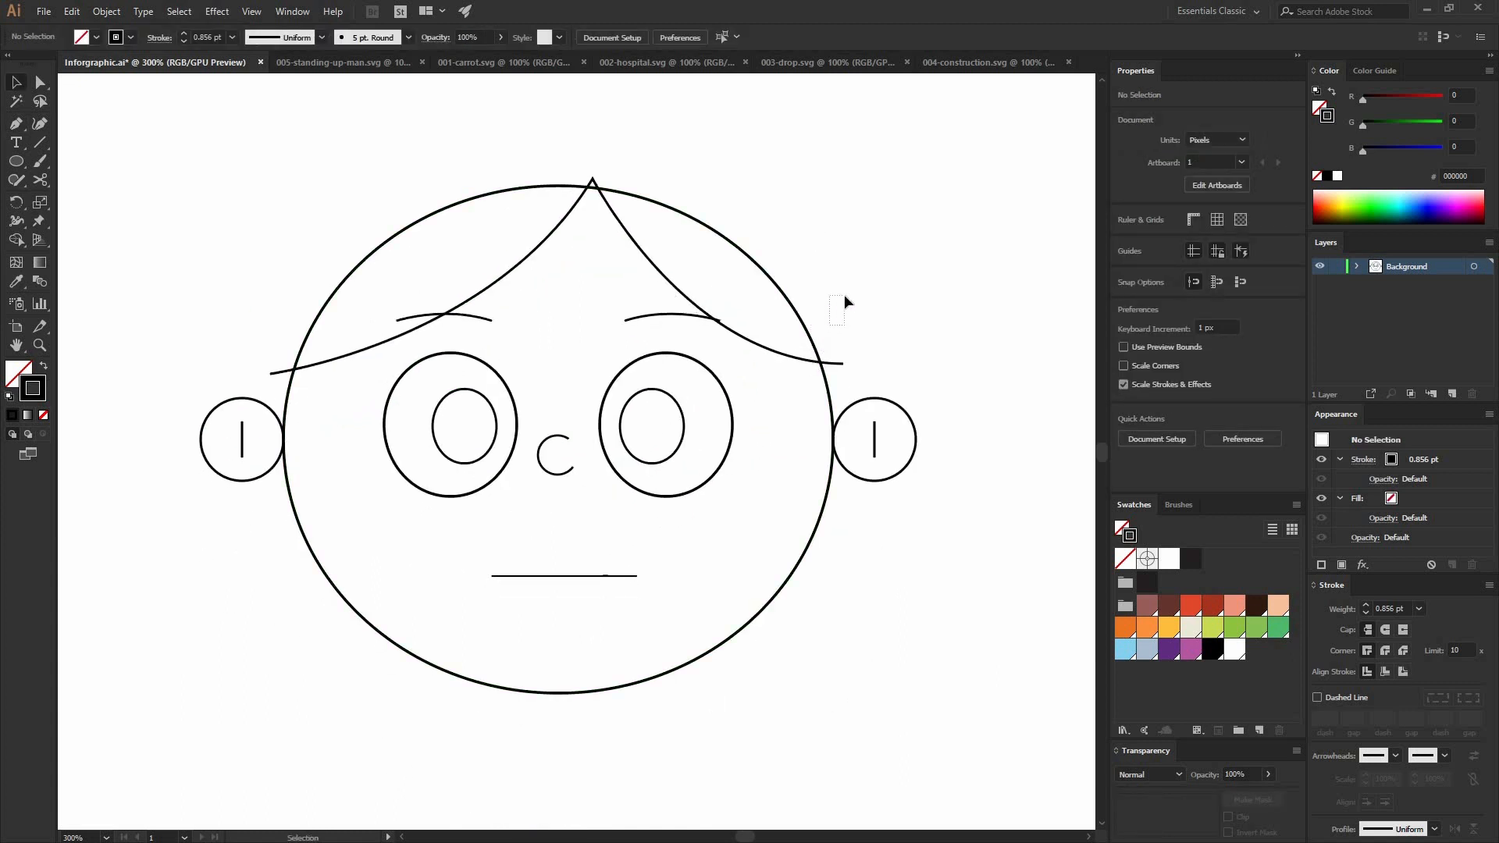
drag(821, 279, 803, 370)
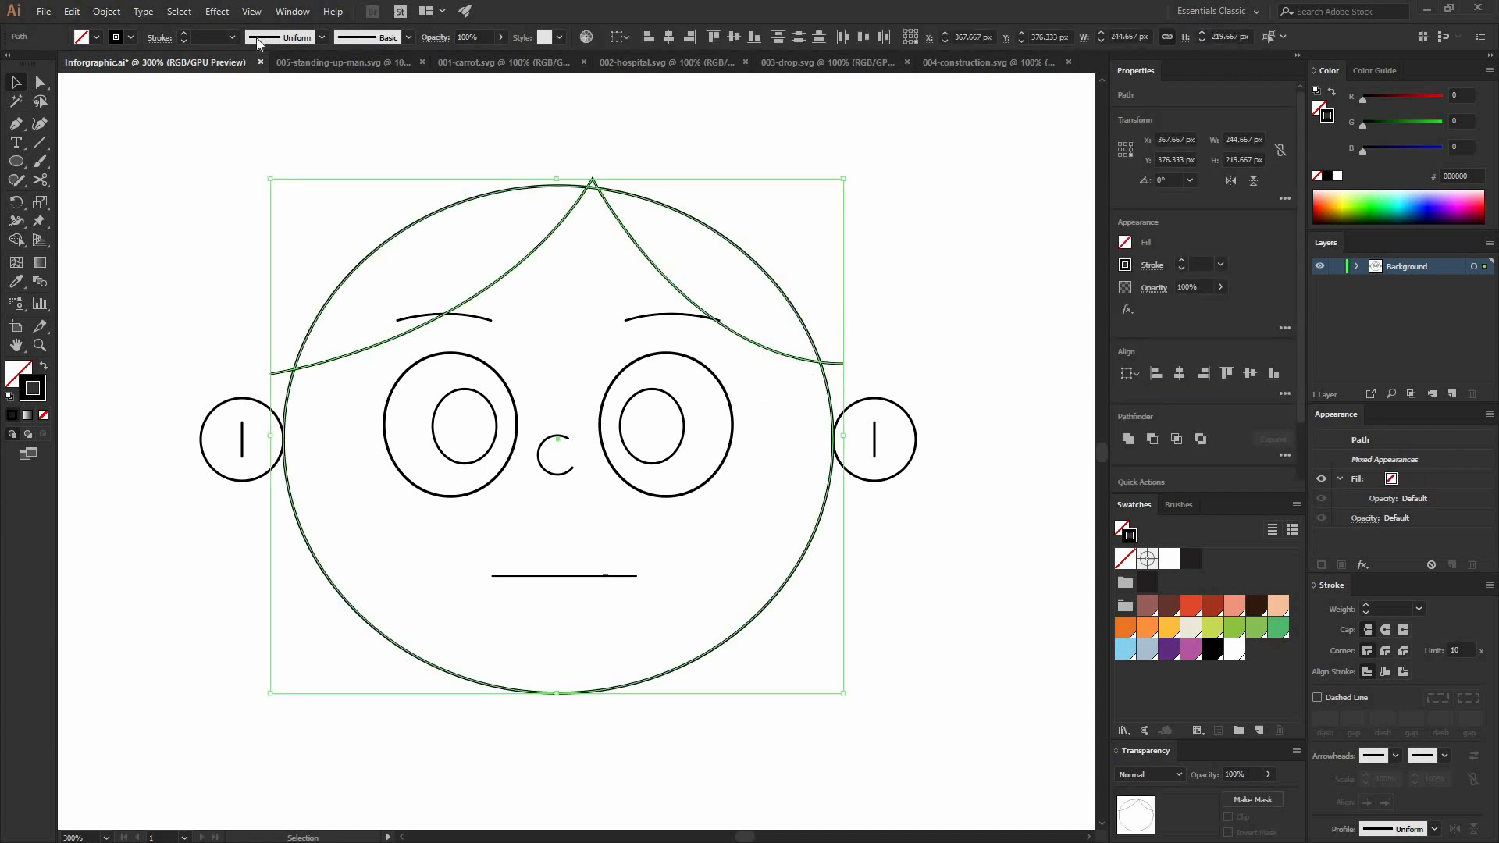
click(294, 12)
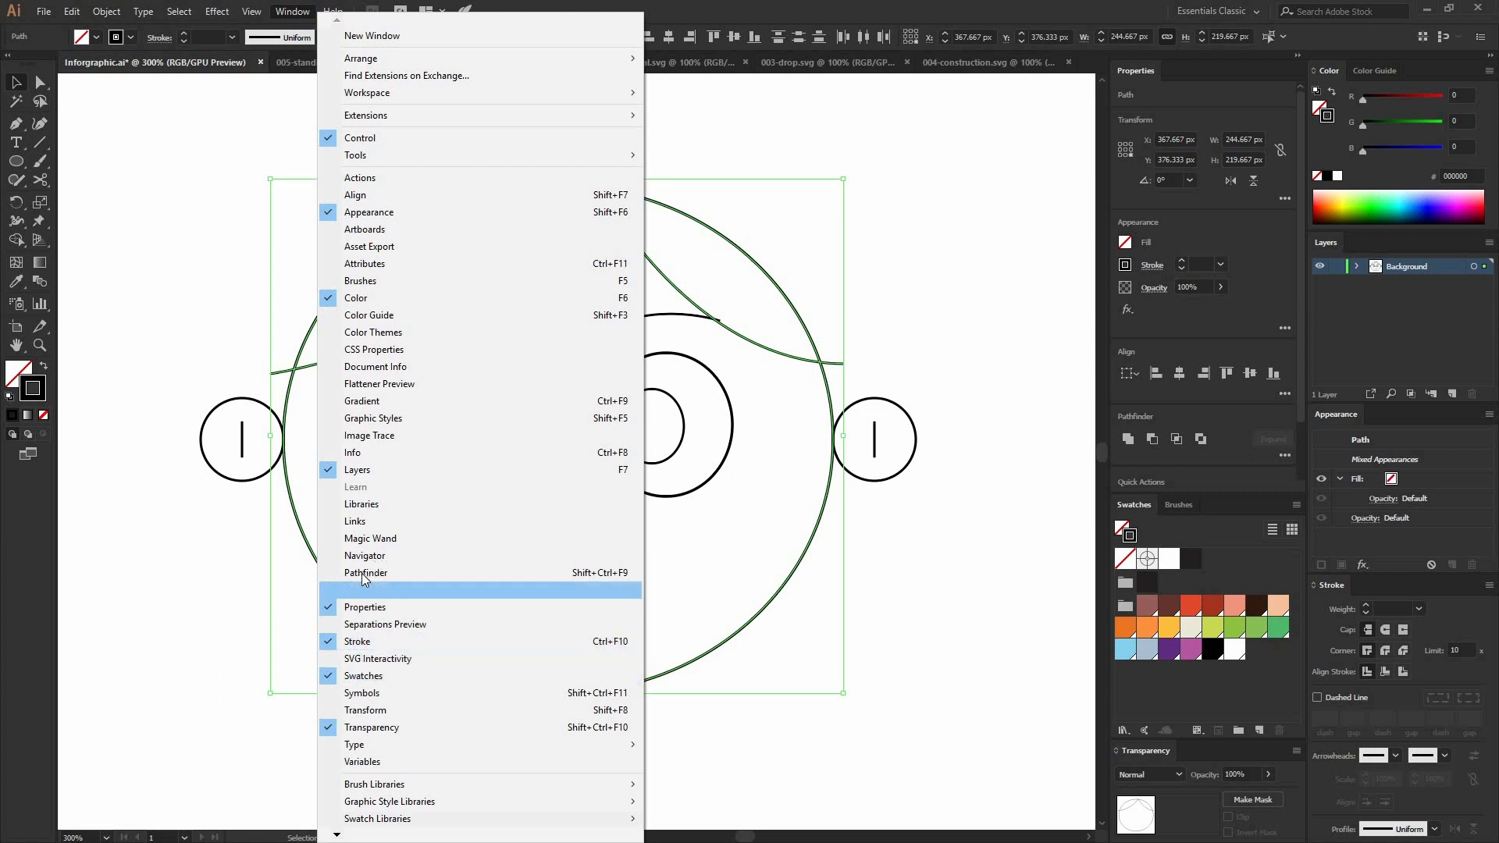
click(402, 572)
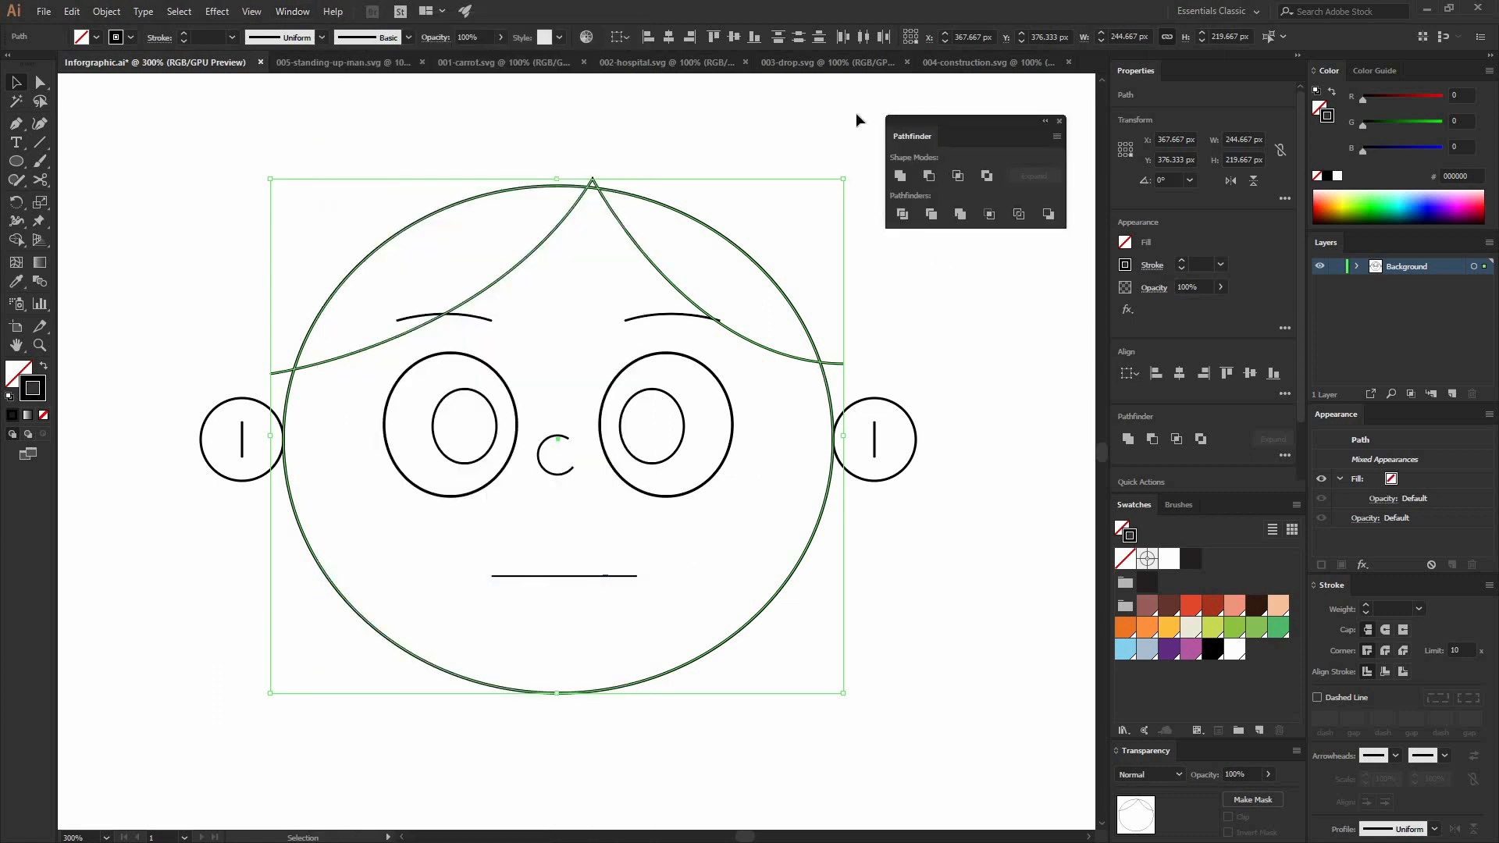
click(906, 220)
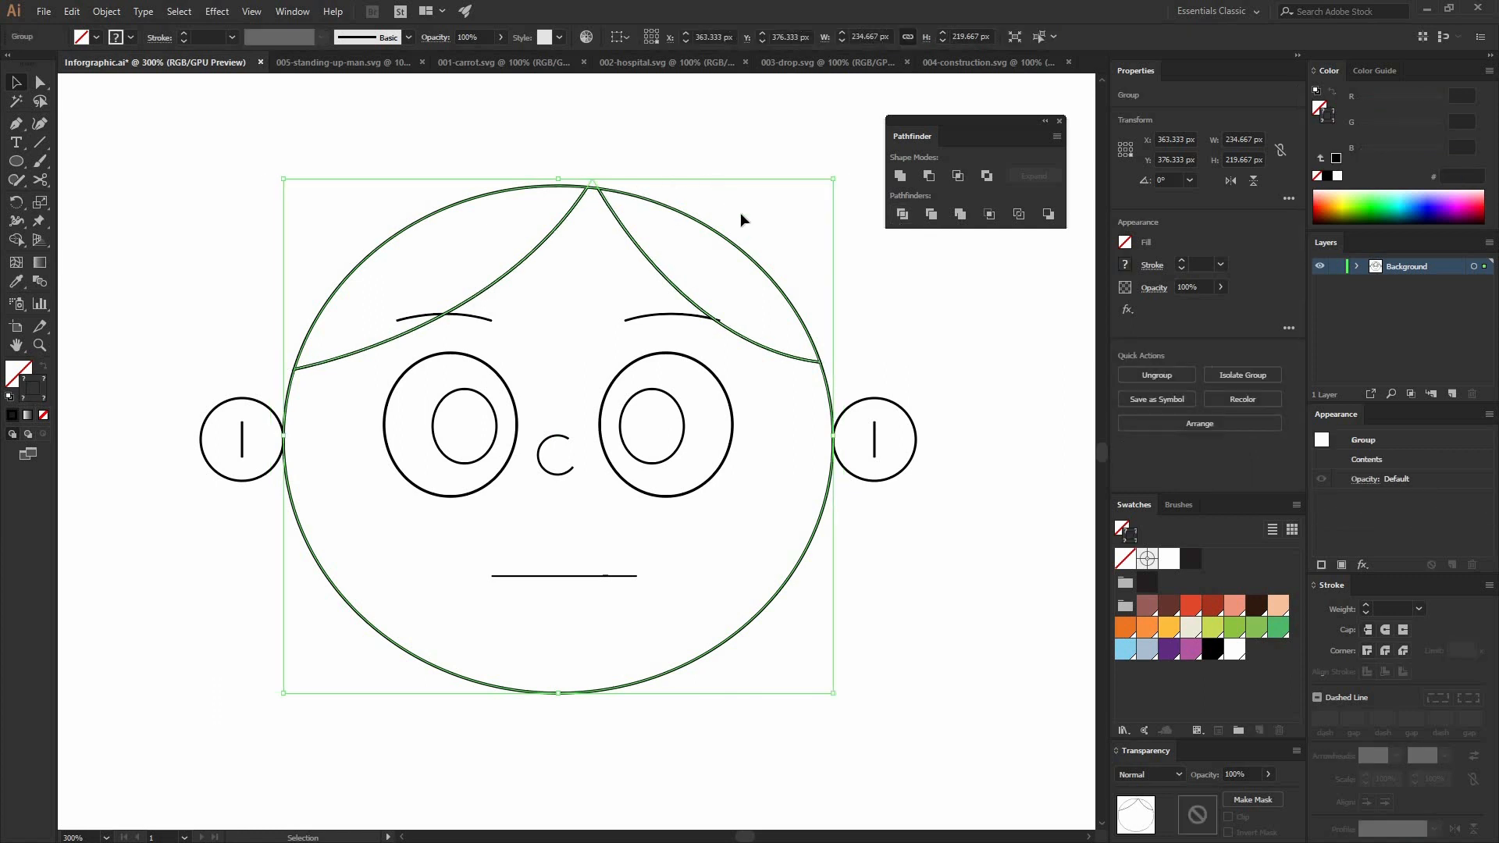
click(609, 153)
drag(607, 204, 732, 240)
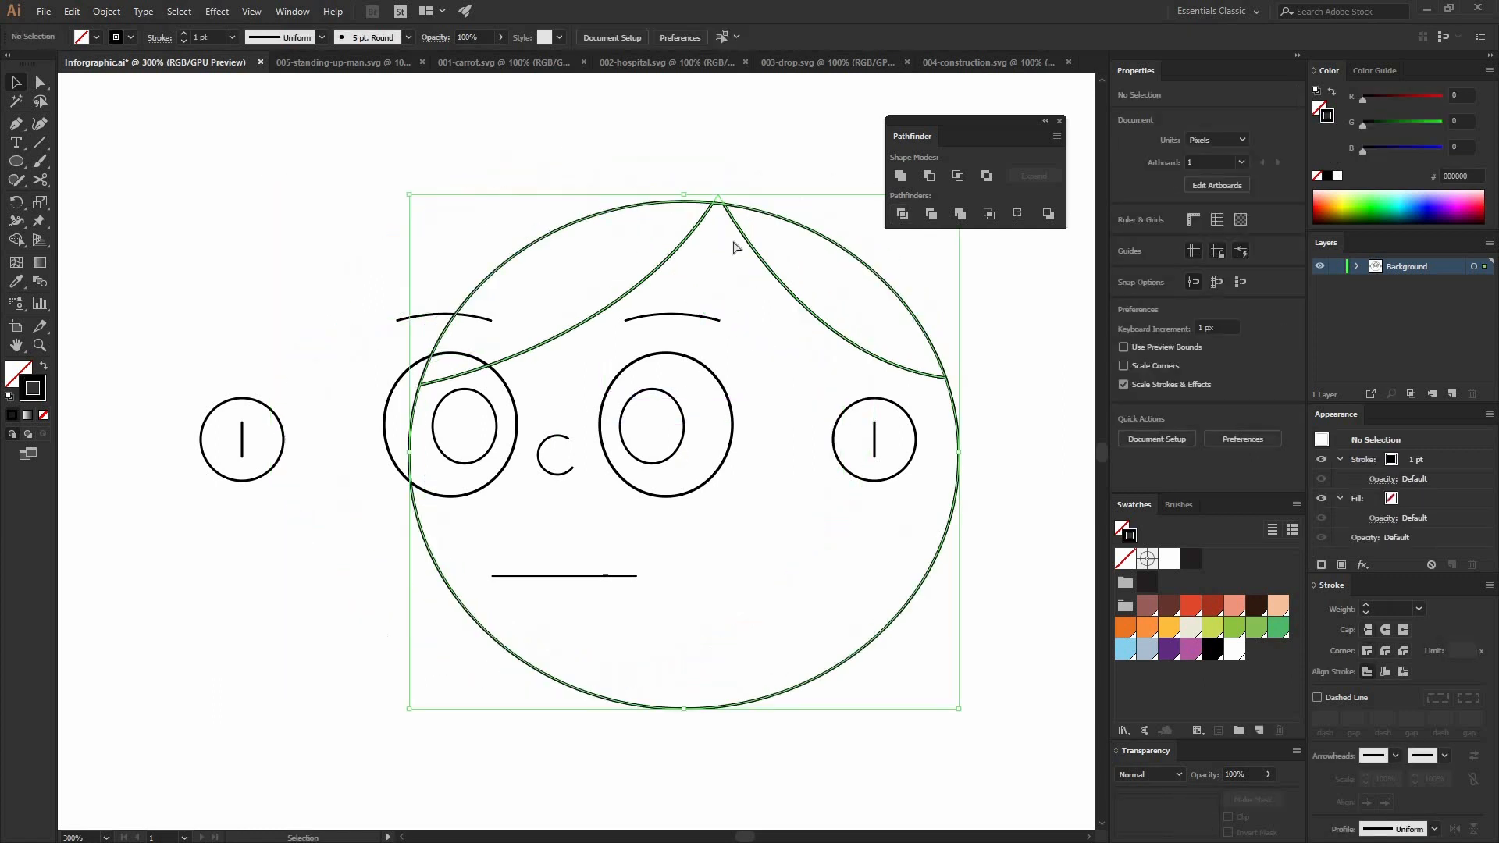
key(ctrl+z)
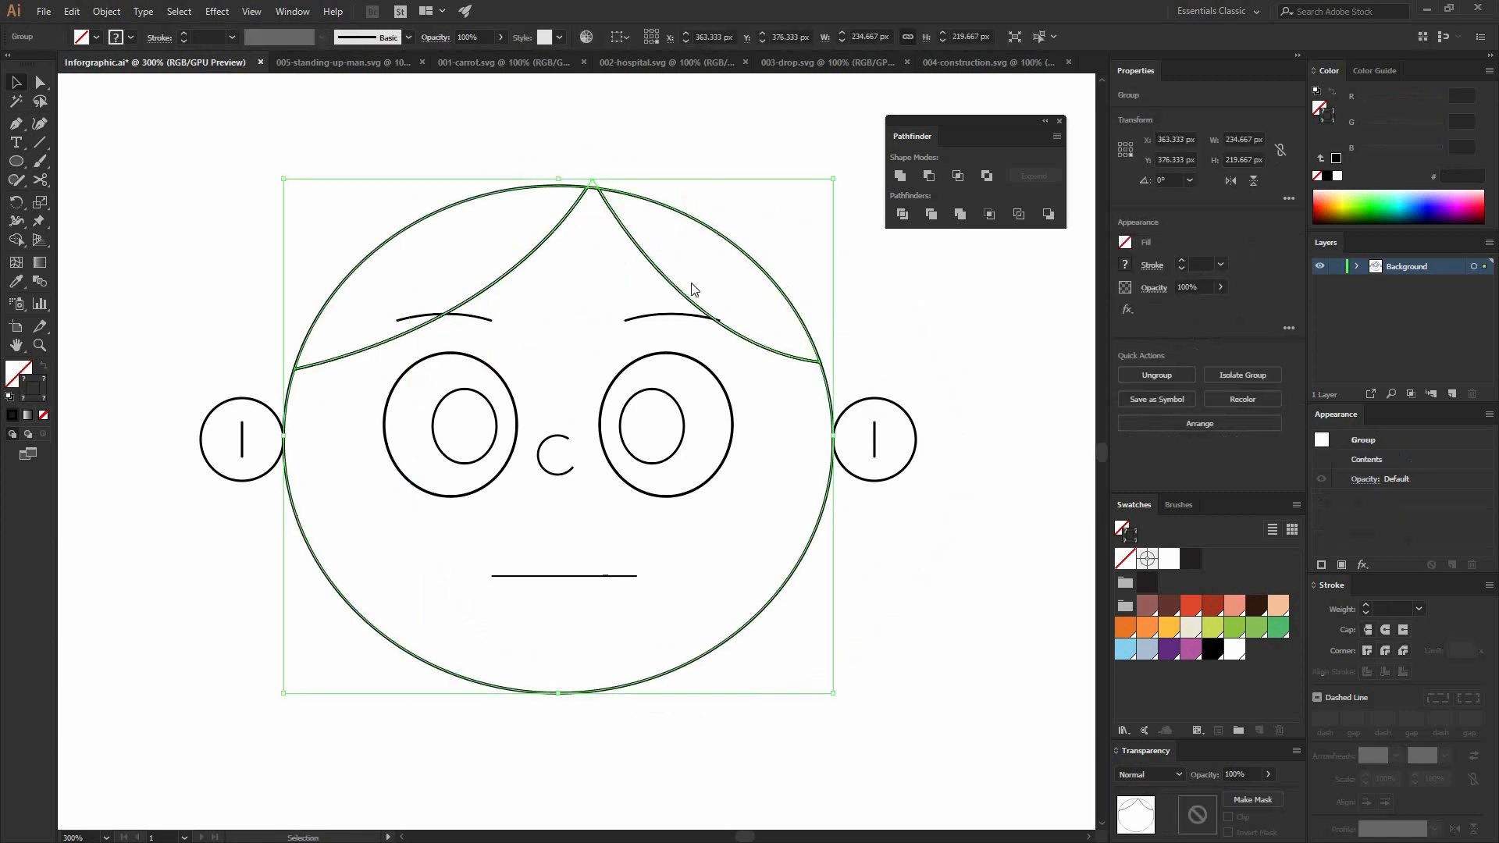
Step: Ungroup the divided head and delete the tiny sliver at the crown and the two pieces outside the hairline
right_click(629, 235)
click(678, 365)
click(613, 162)
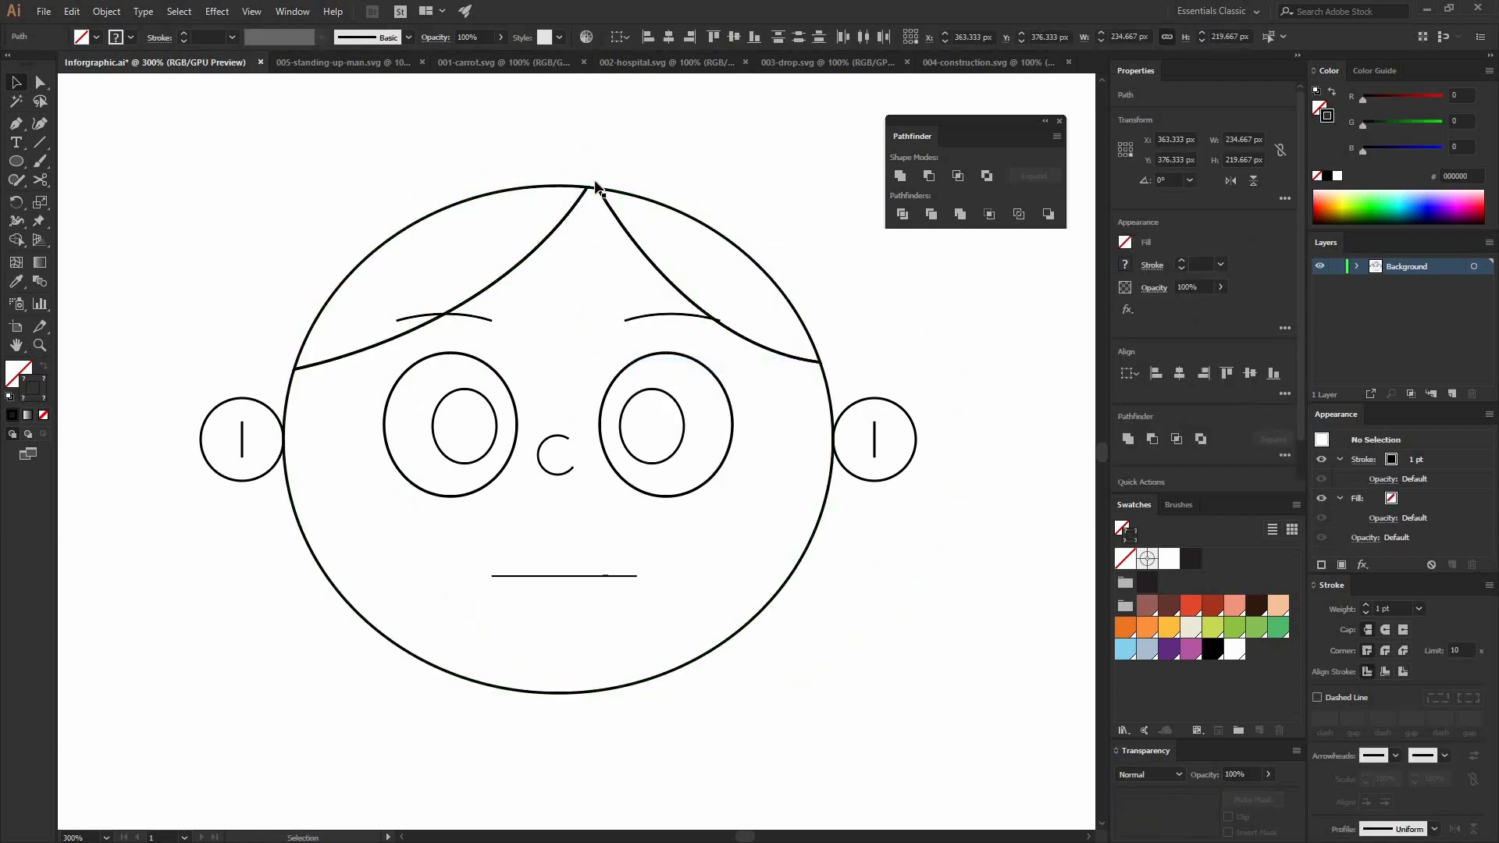
click(596, 184)
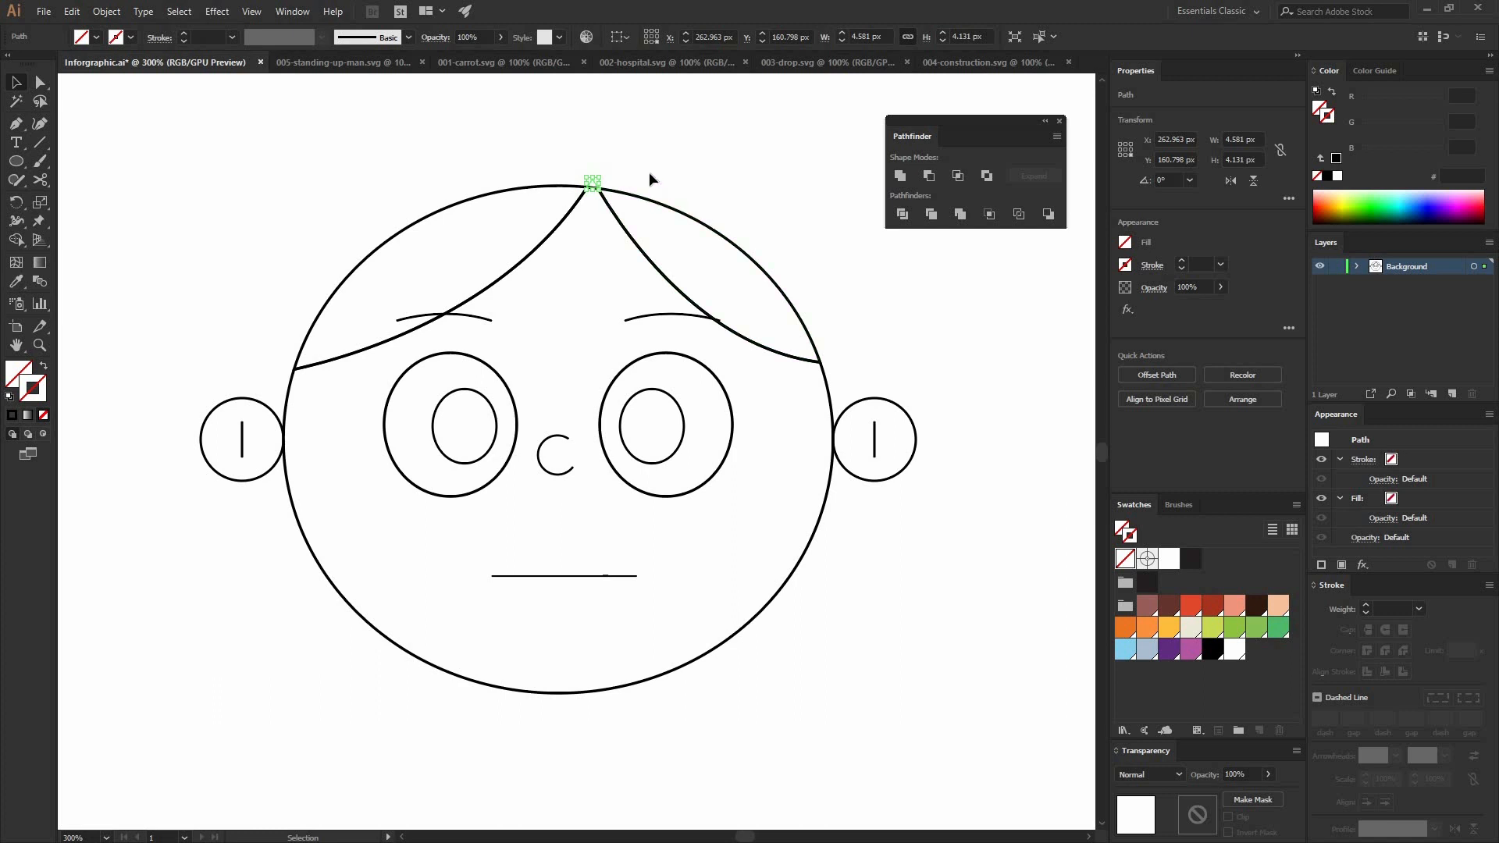
key(Delete)
click(681, 227)
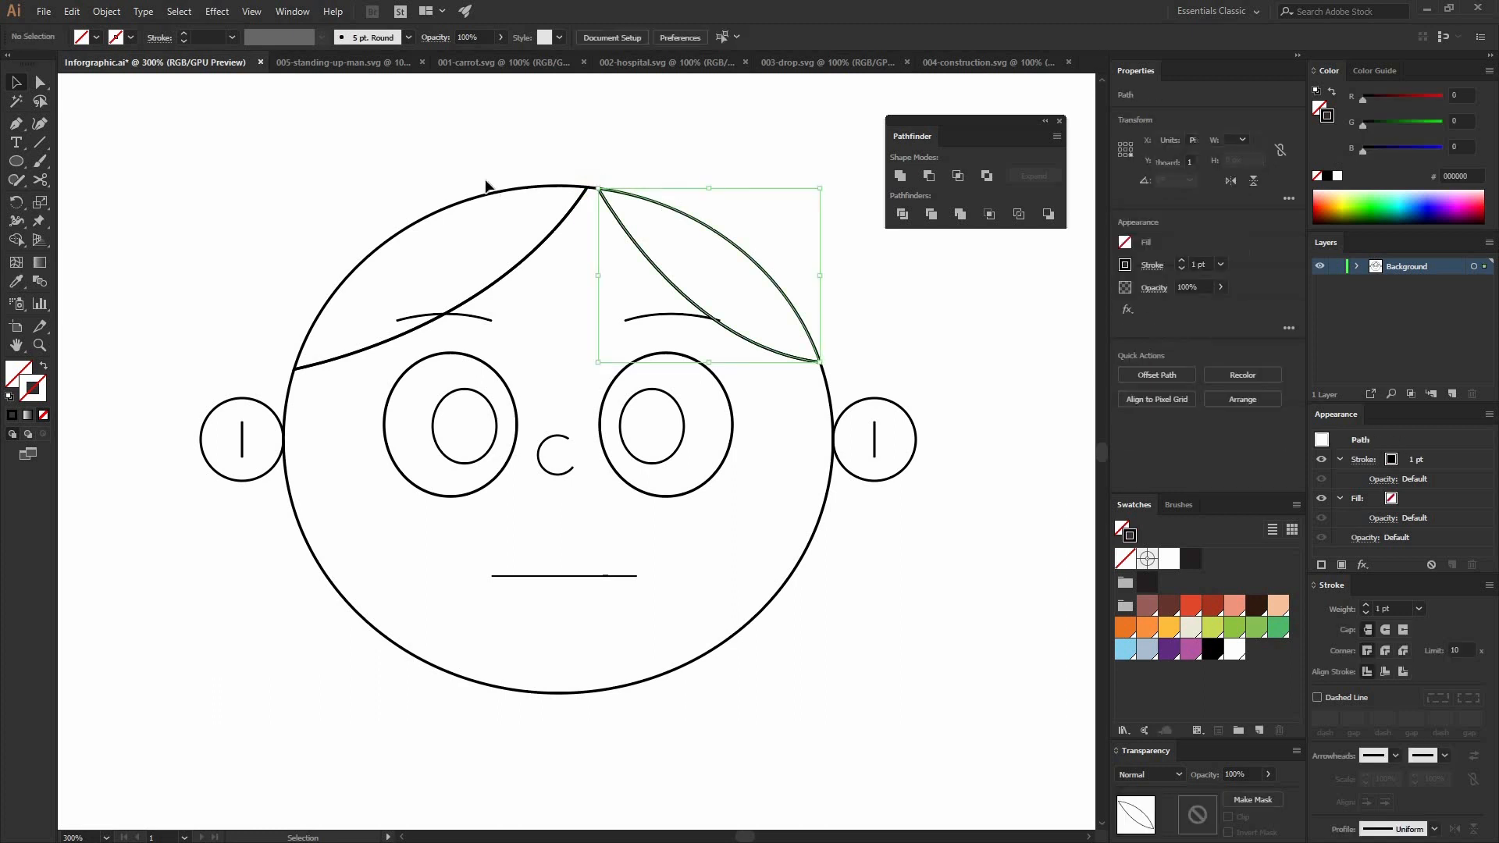
key(Delete)
click(529, 188)
key(Delete)
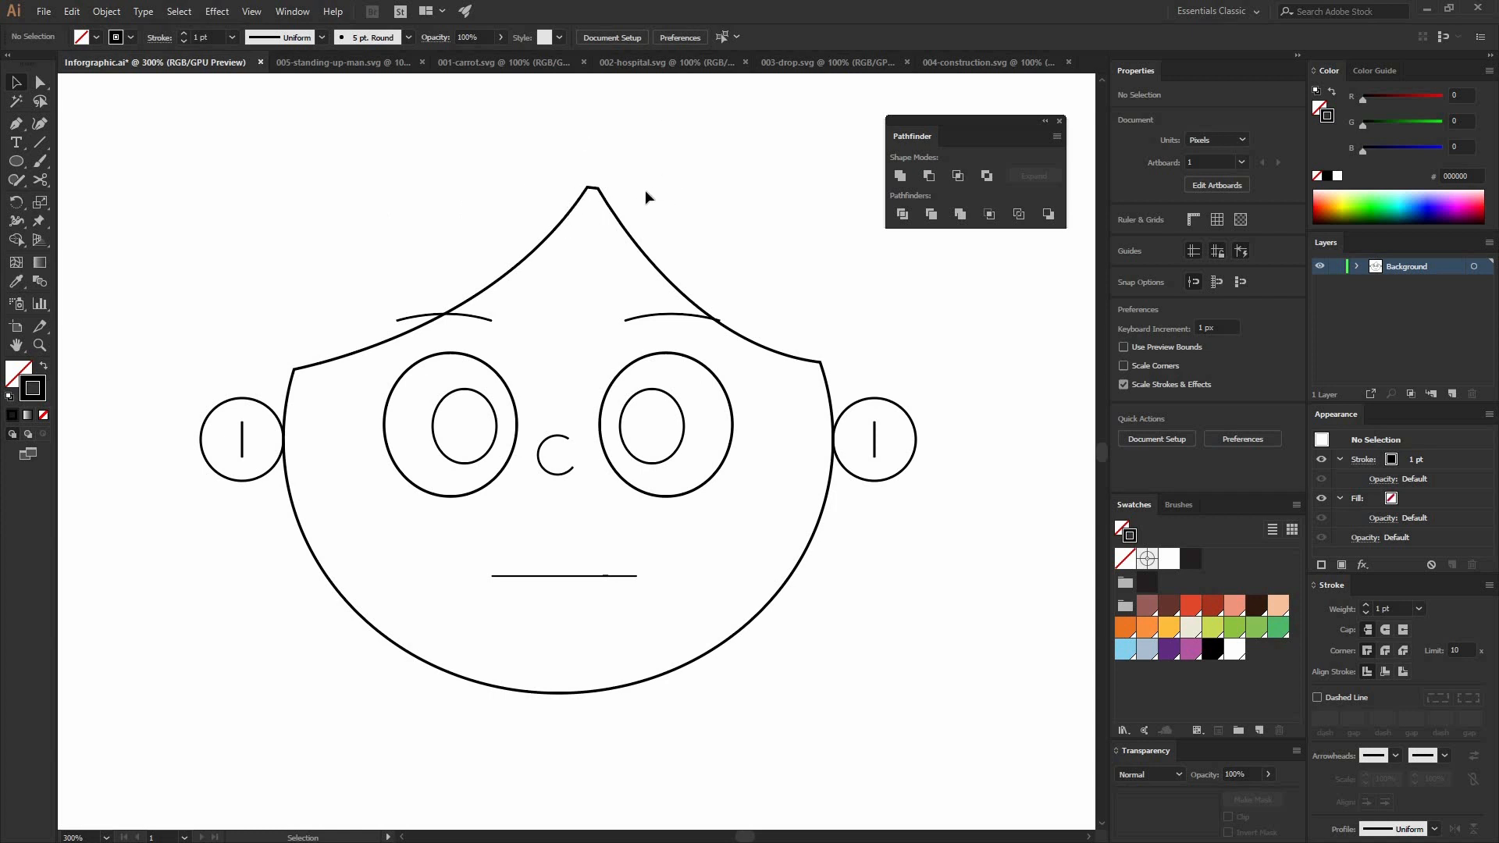
Step: Start the outer hair outline with the Pen tool from the left ear upward, forming three spiky tufts on the left side
key(p)
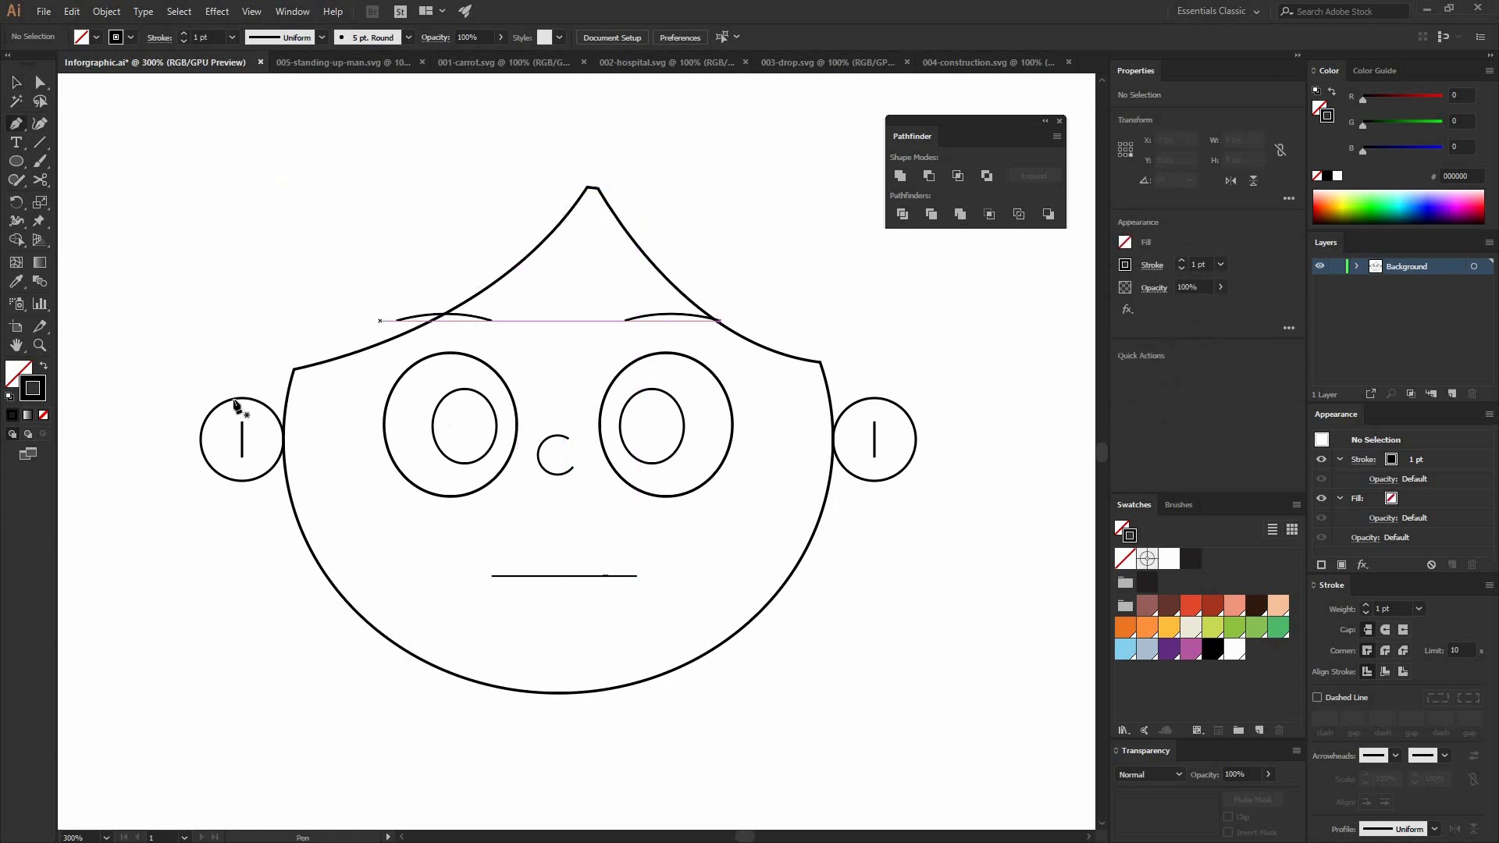
click(229, 408)
drag(240, 297, 261, 244)
click(242, 297)
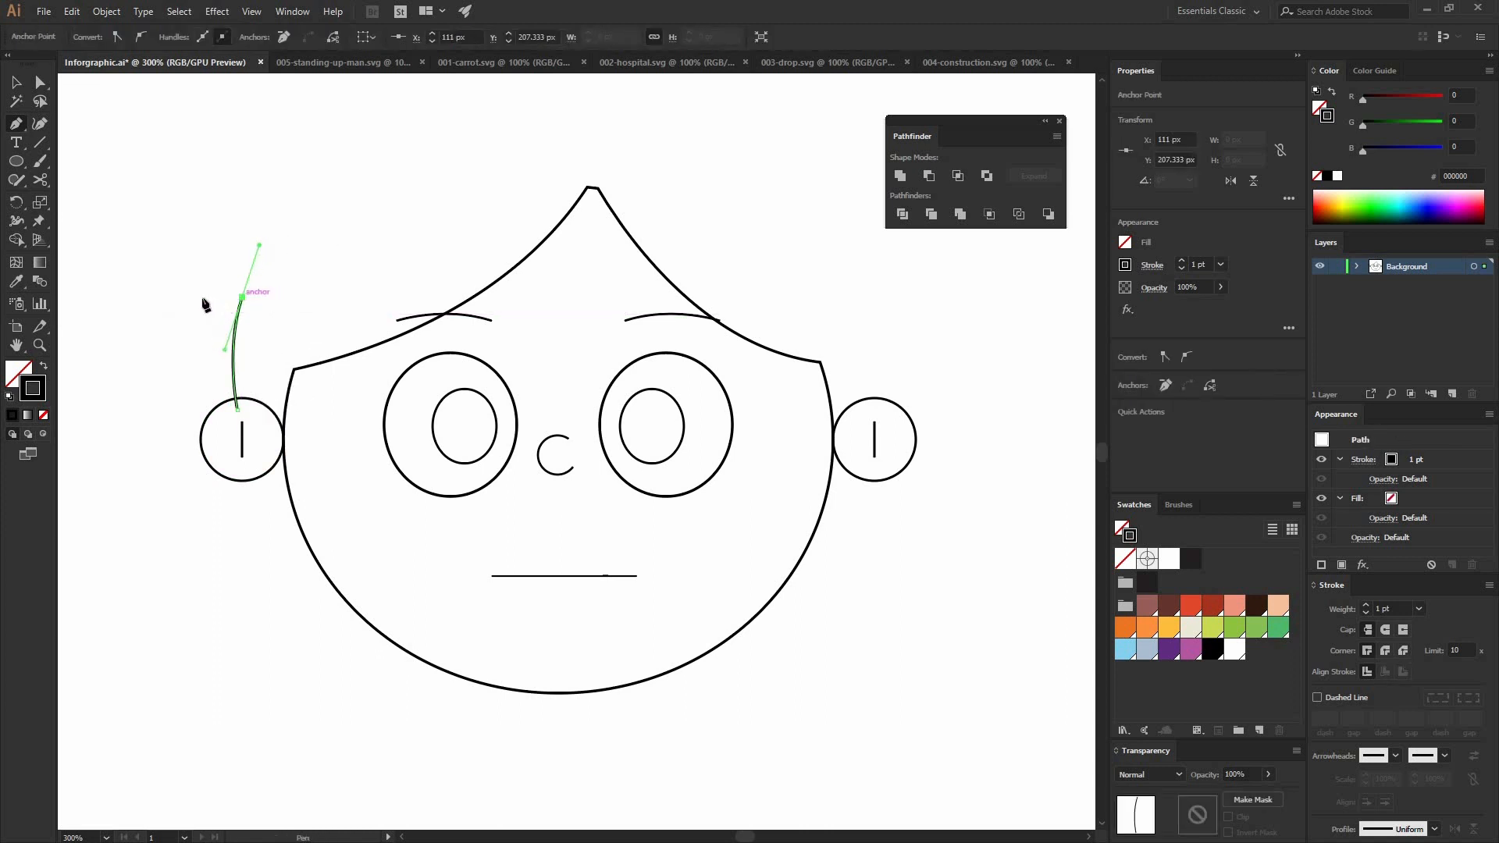
mouse_move(206, 310)
mouse_down()
mouse_move(189, 329)
mouse_move(206, 310)
mouse_up()
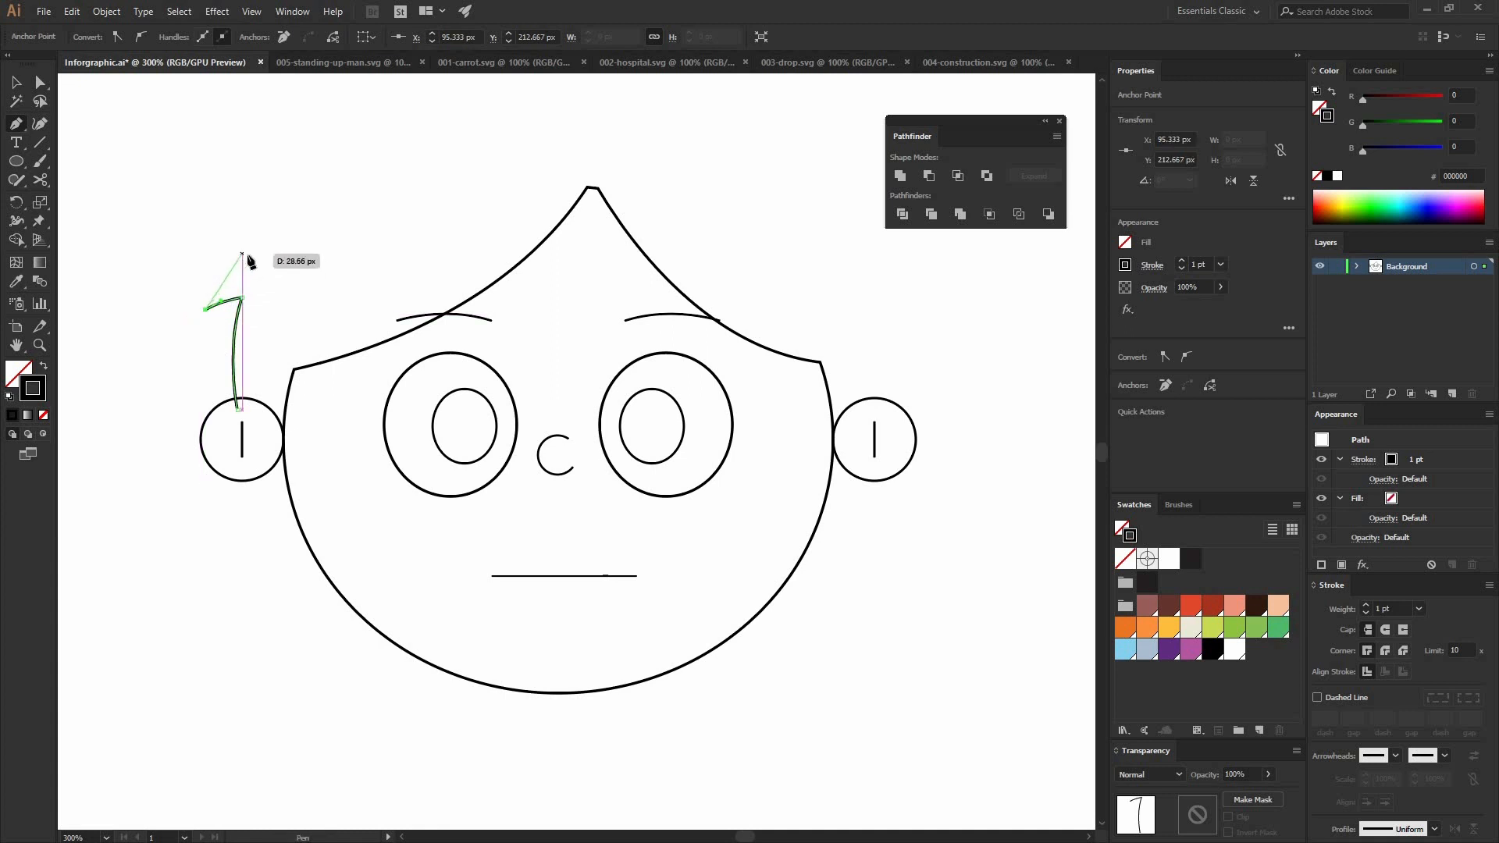
drag(251, 254, 194, 219)
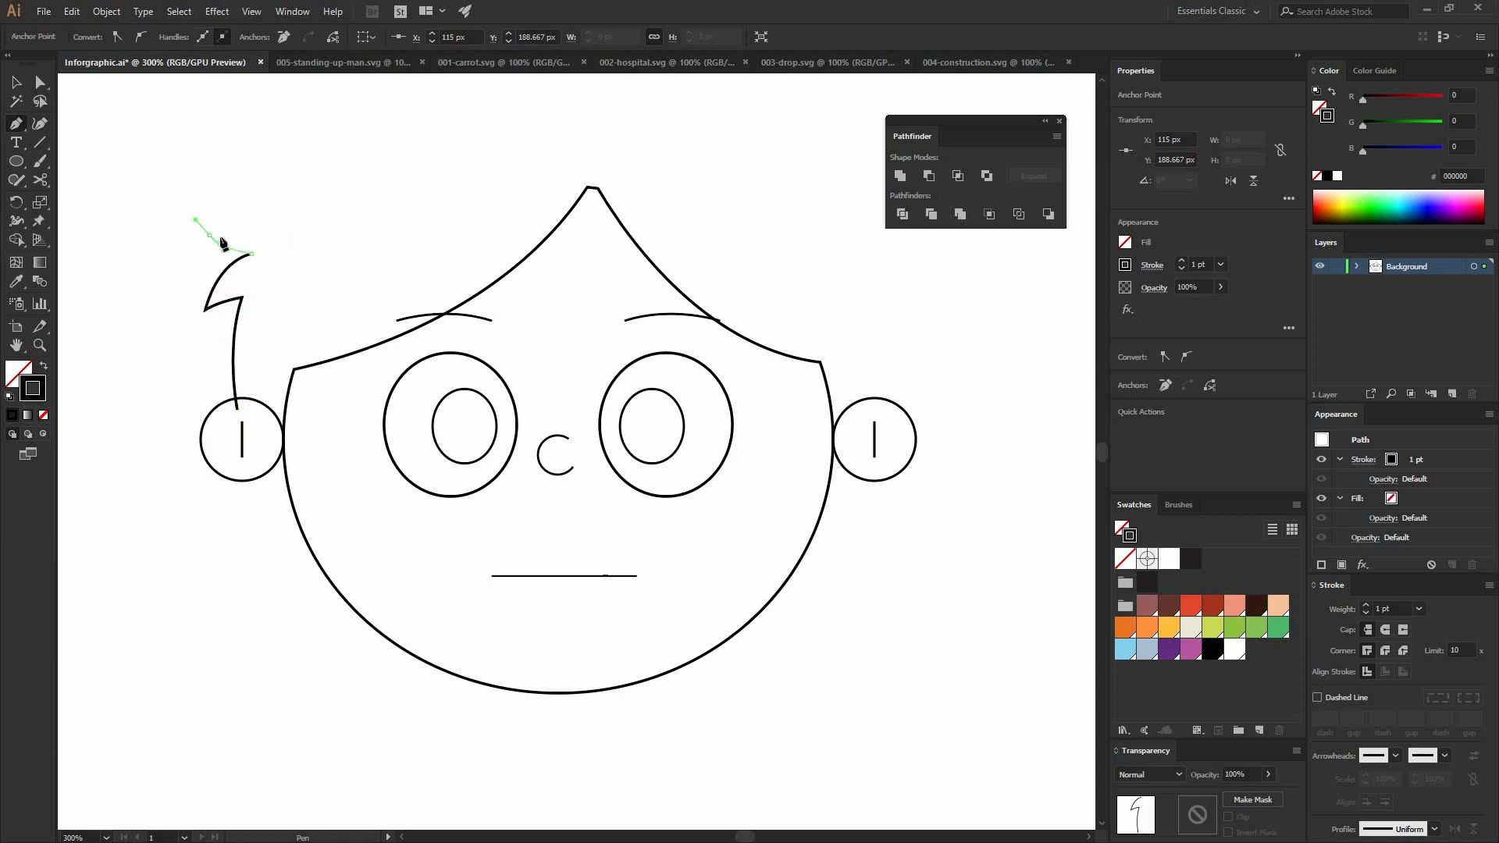
drag(321, 174, 353, 136)
click(318, 177)
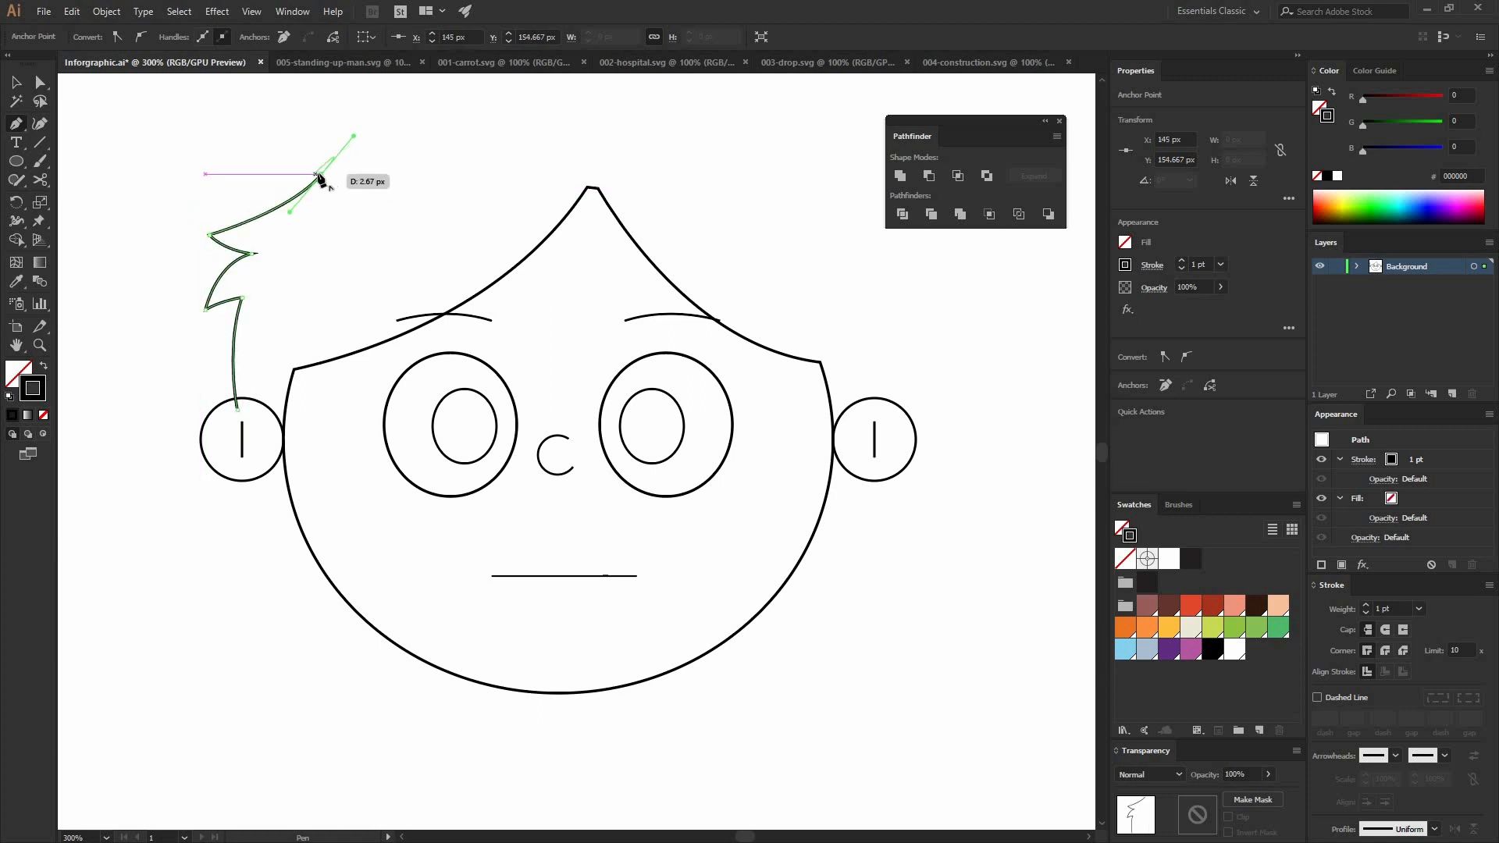
drag(243, 165, 213, 139)
drag(276, 212, 306, 144)
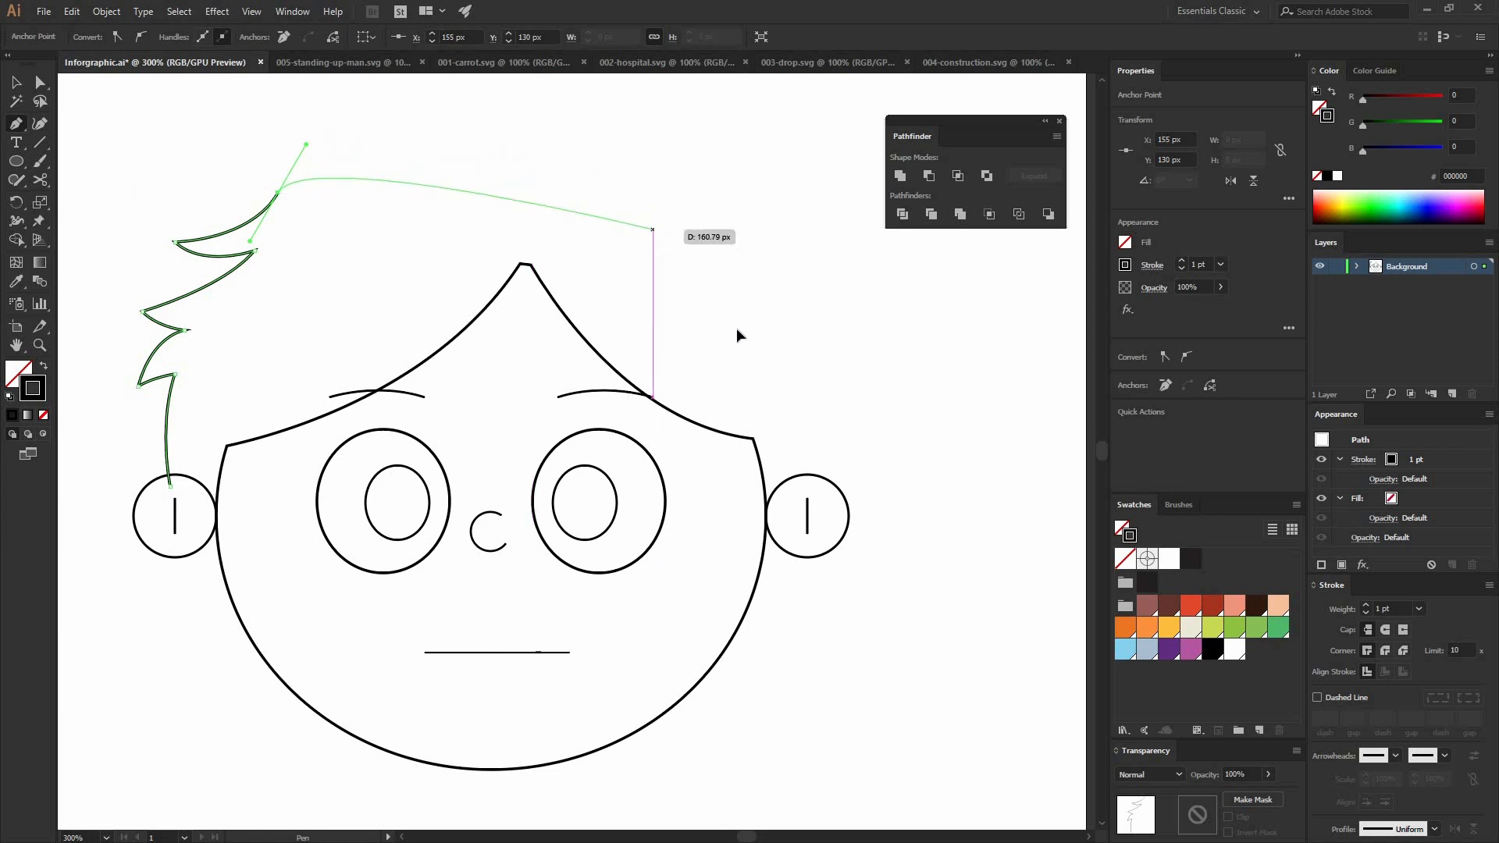
Step: Continue the hair outline in a high arc over the crown and add three spiky tufts down the right side
drag(652, 230, 765, 365)
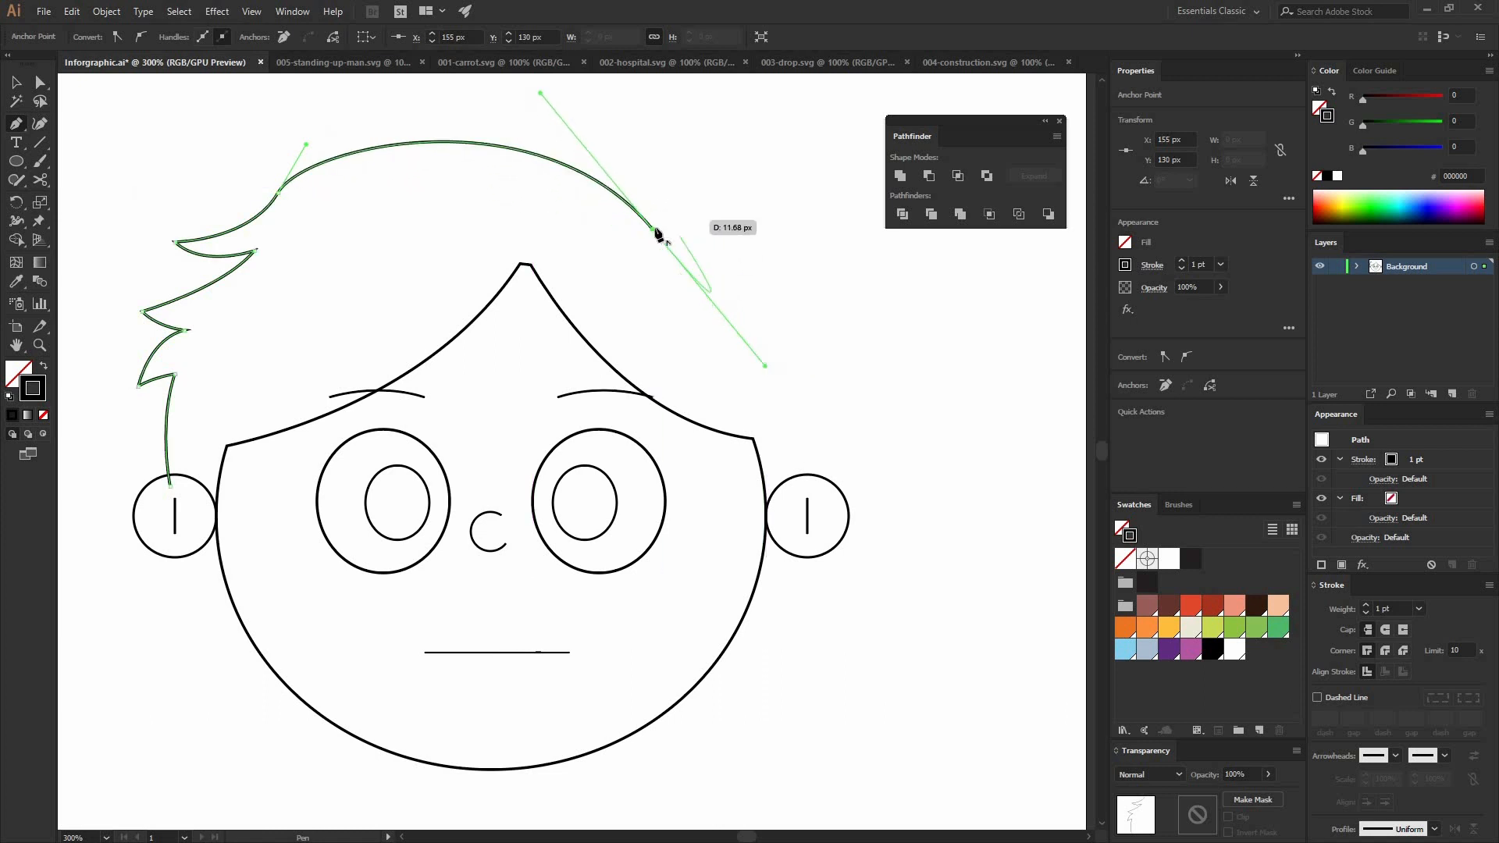
click(654, 230)
mouse_move(748, 204)
mouse_down()
mouse_move(786, 225)
mouse_move(762, 216)
mouse_move(779, 215)
mouse_move(706, 241)
mouse_move(702, 268)
mouse_up()
key(ctrl+z)
click(738, 210)
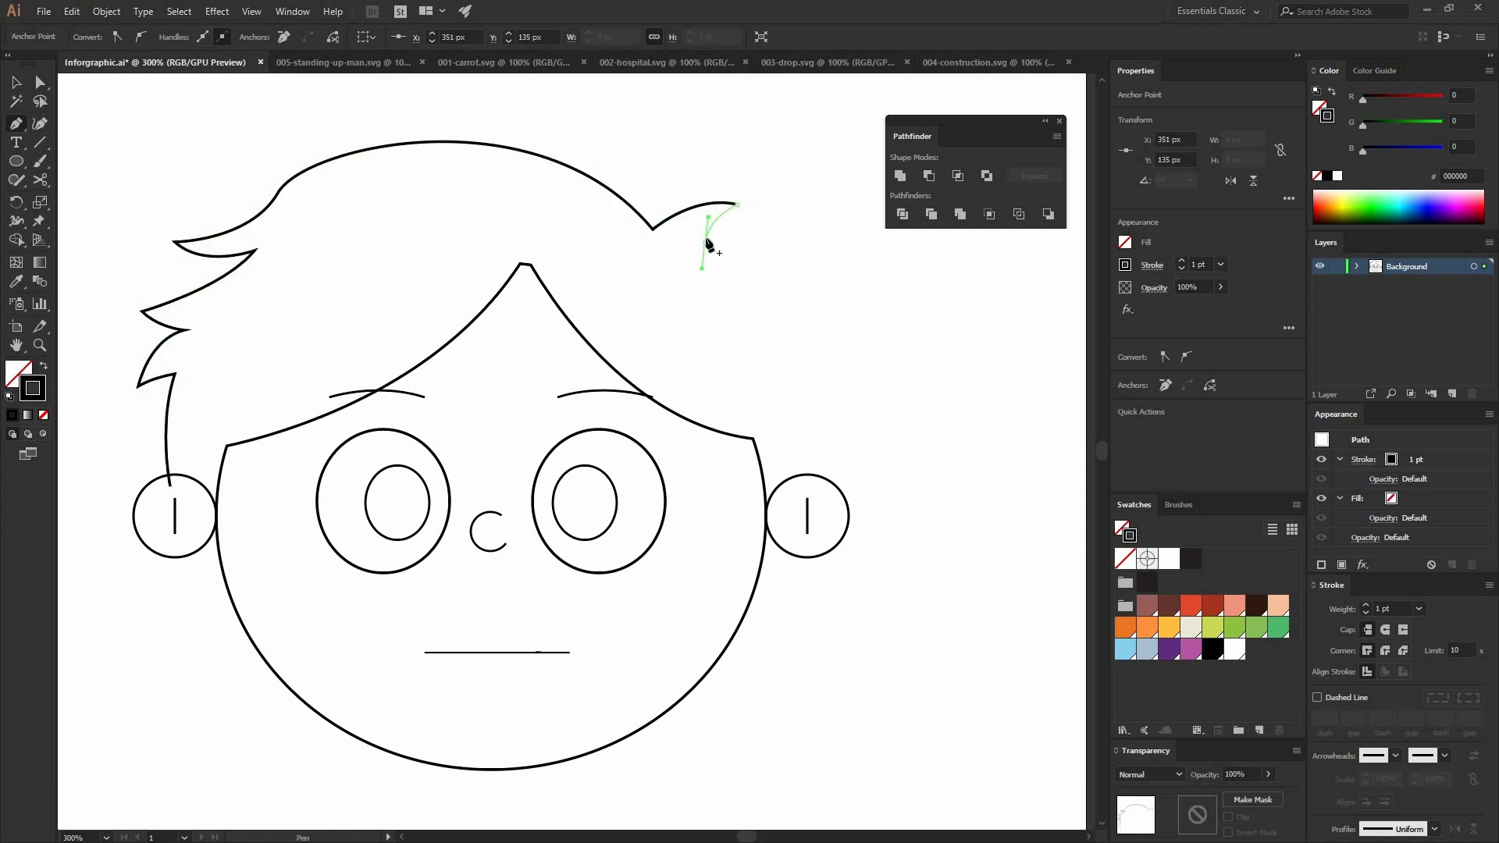
click(705, 242)
drag(789, 249, 726, 280)
click(789, 250)
drag(807, 313, 823, 347)
click(807, 314)
click(765, 305)
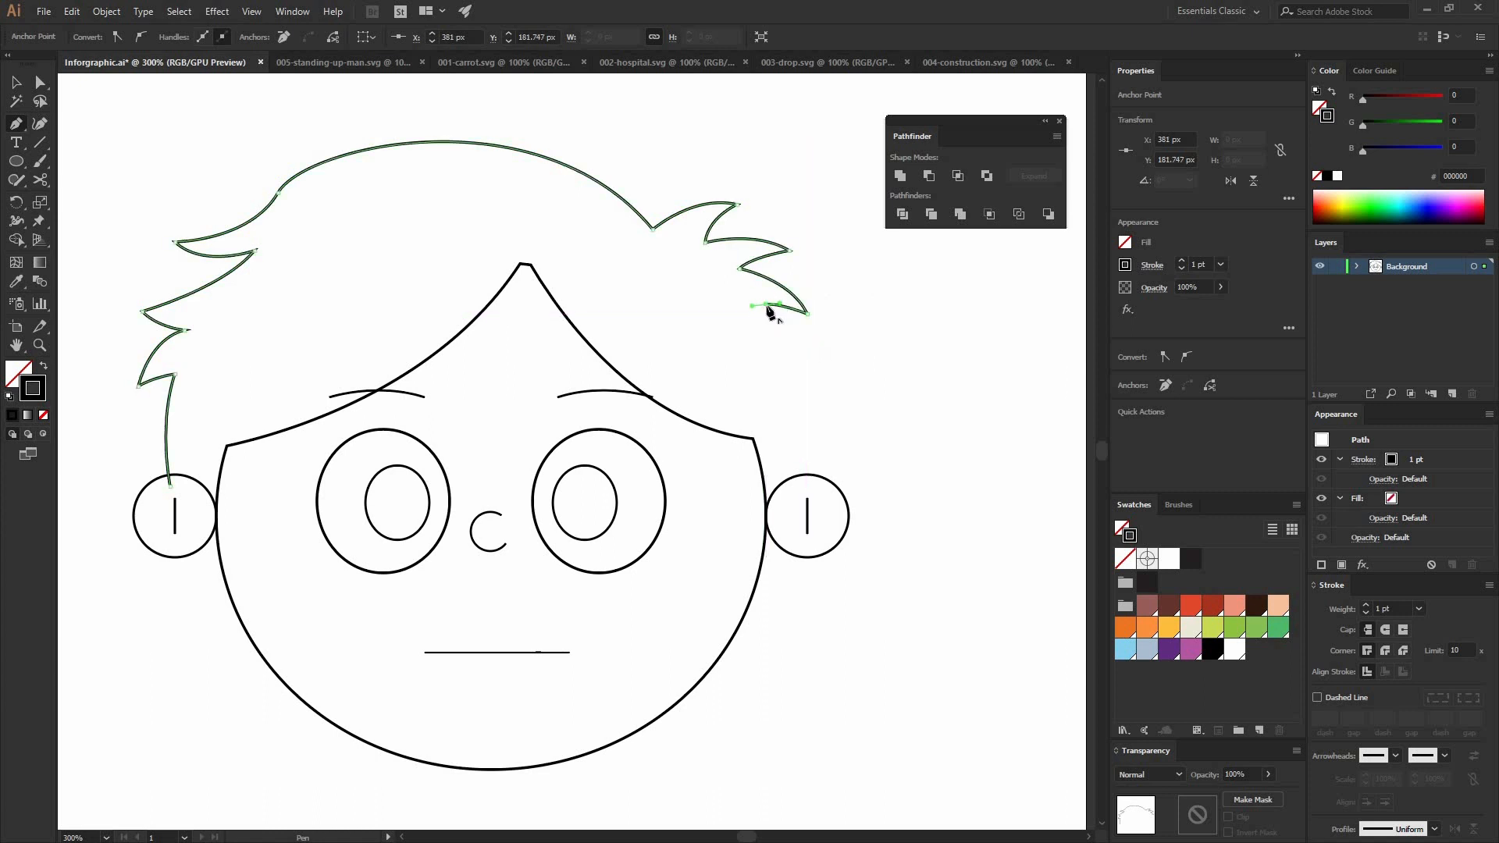
Step: Curve the hair outline down to the right ear and close it with a nearly straight segment across the face to the left ear
drag(799, 486, 784, 606)
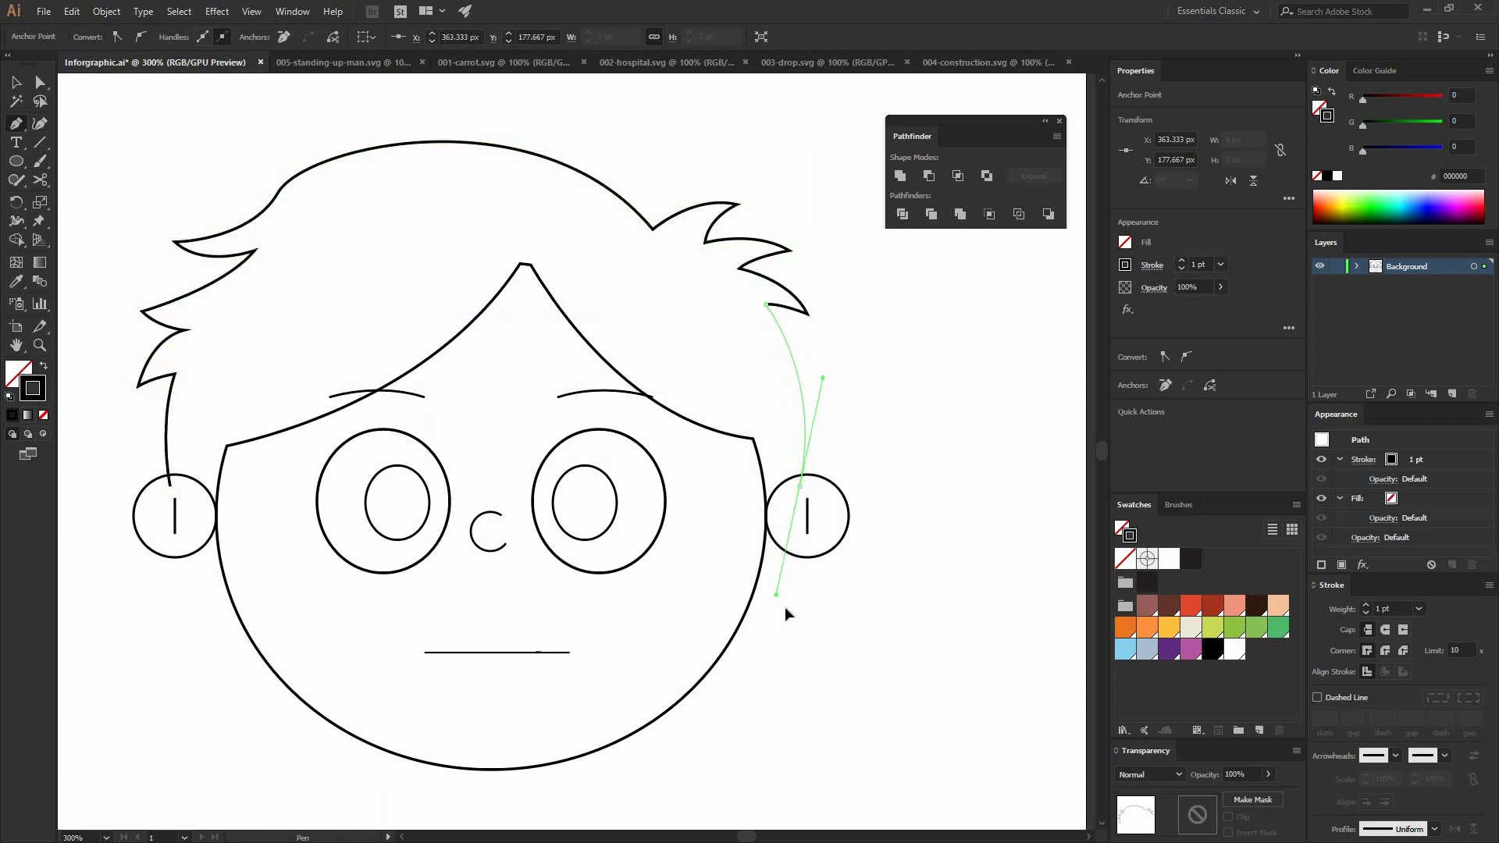
click(801, 487)
click(767, 525)
click(201, 517)
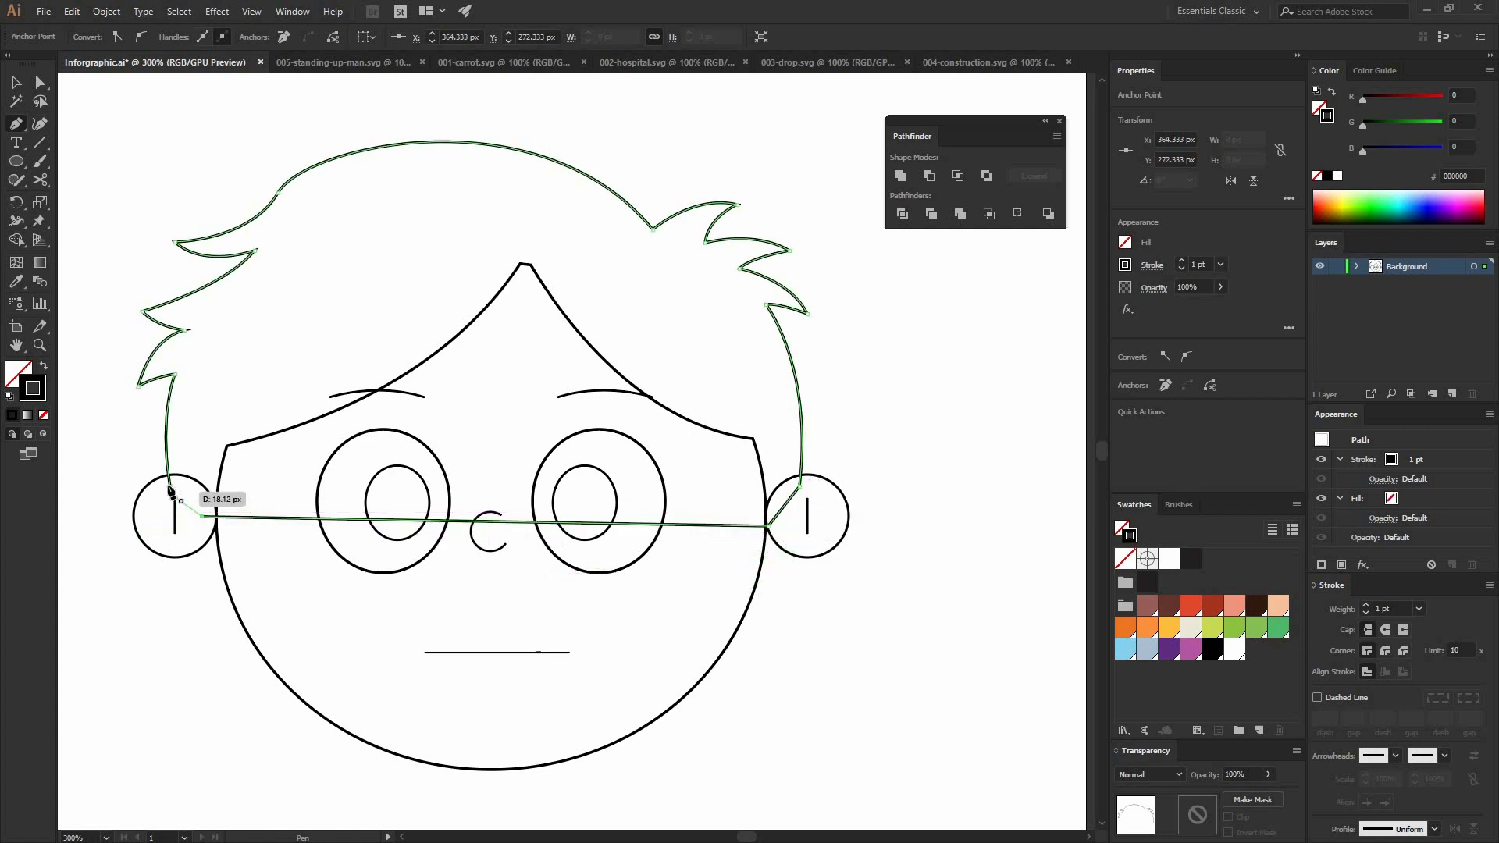
click(170, 485)
key(v)
click(587, 152)
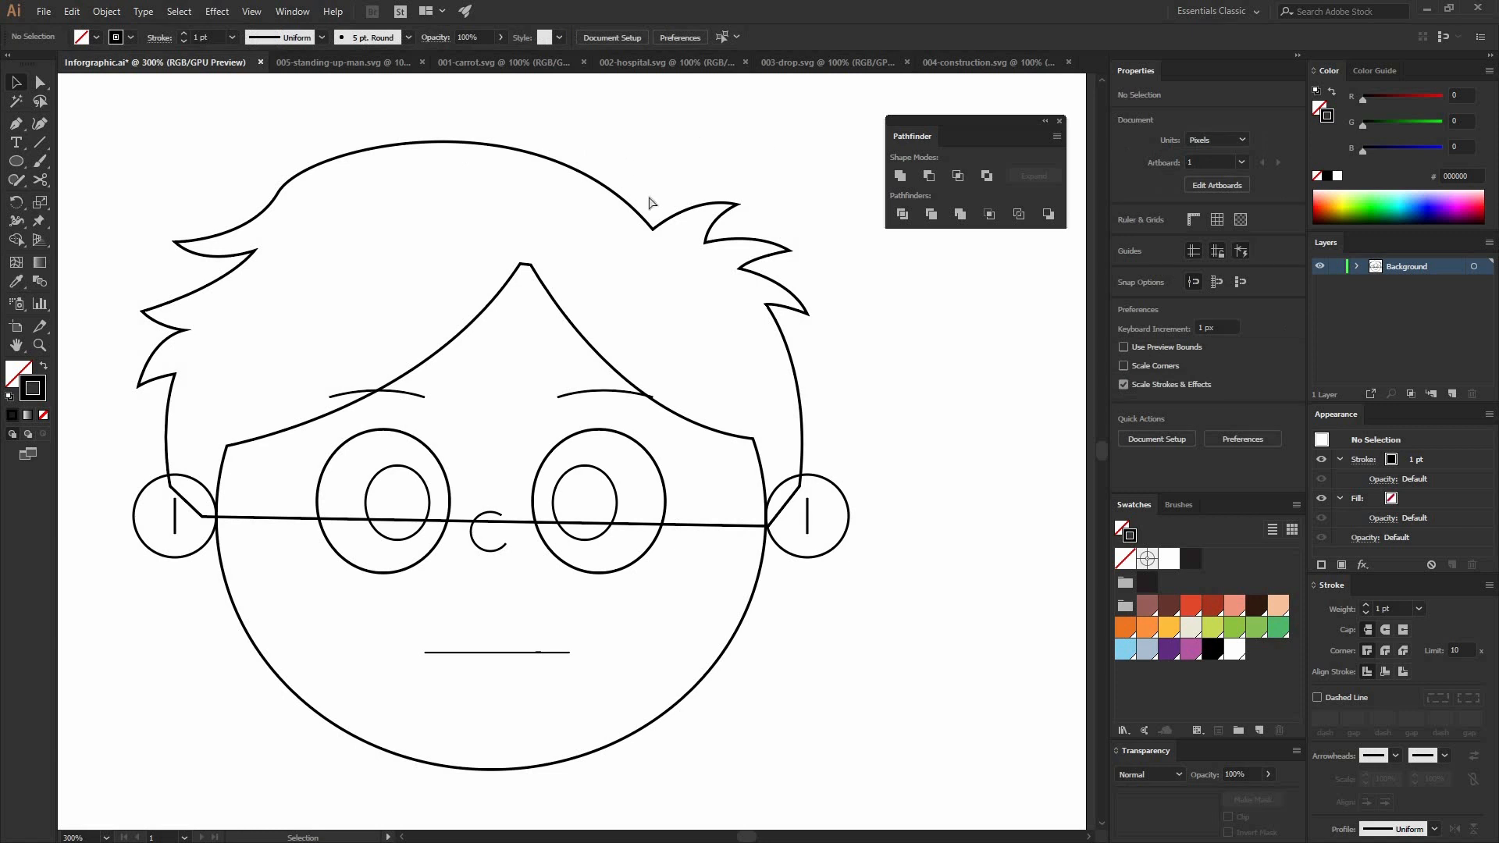
Step: Shift the anchor points of the right hair tufts slightly outward and downward
key(a)
drag(629, 166, 837, 309)
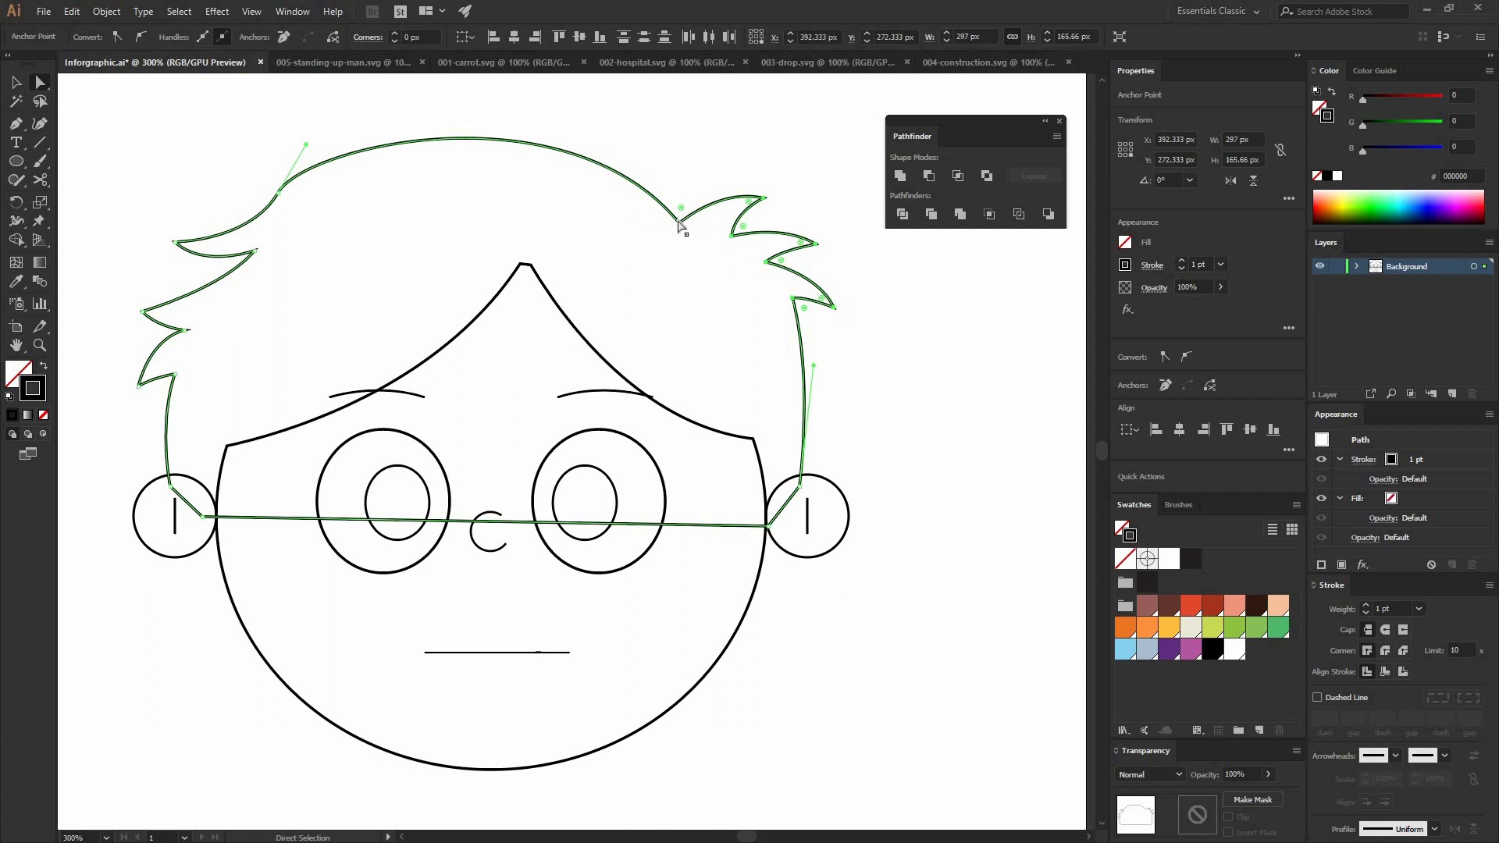
drag(677, 219, 666, 231)
Step: Adjust the direction handles of the anchor above the upper left tuft to smooth the curve into the crown
drag(208, 161, 298, 212)
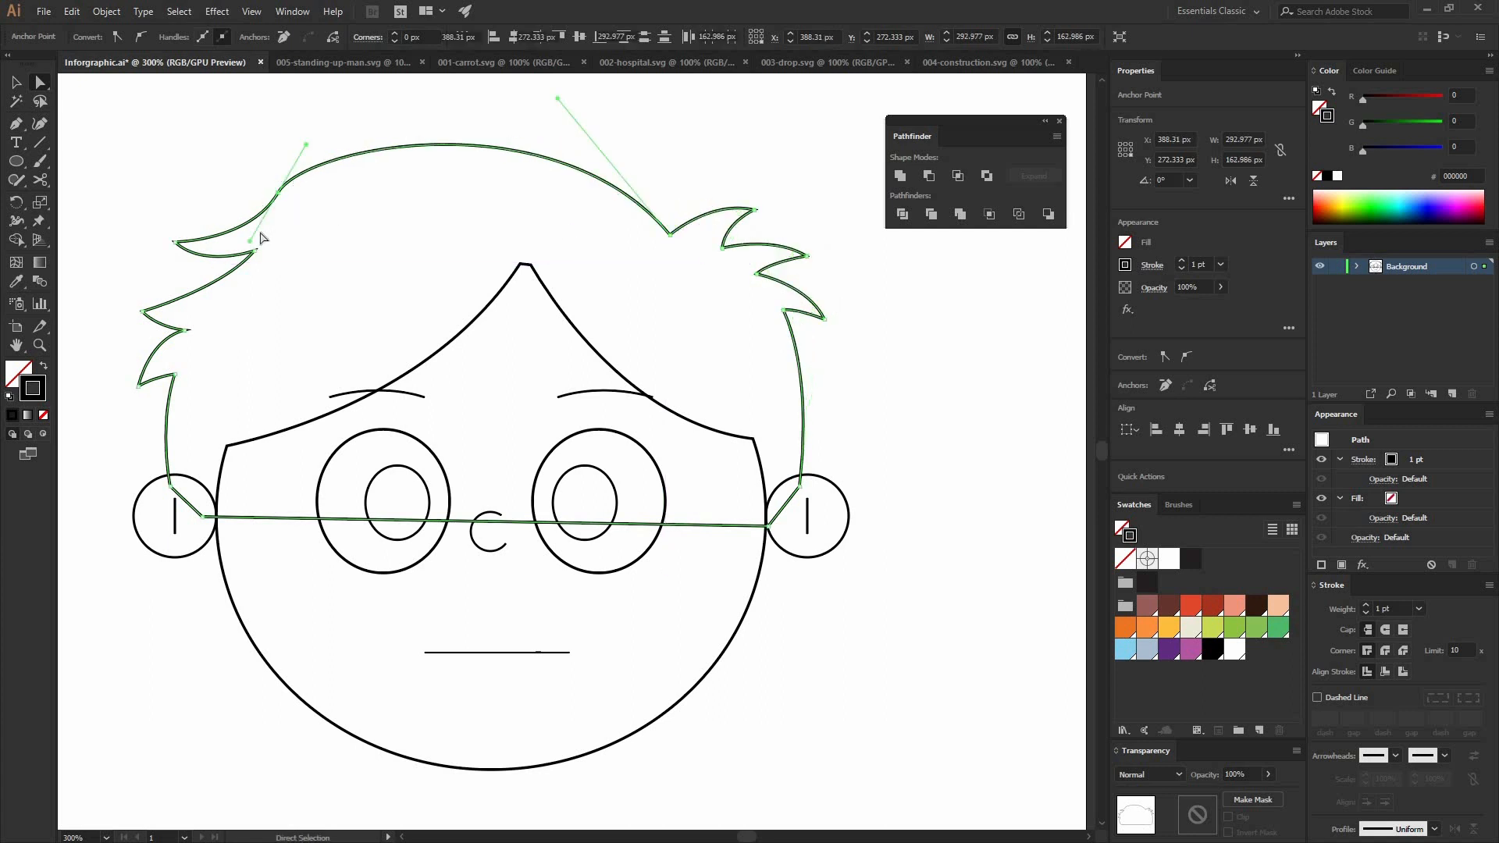
click(335, 221)
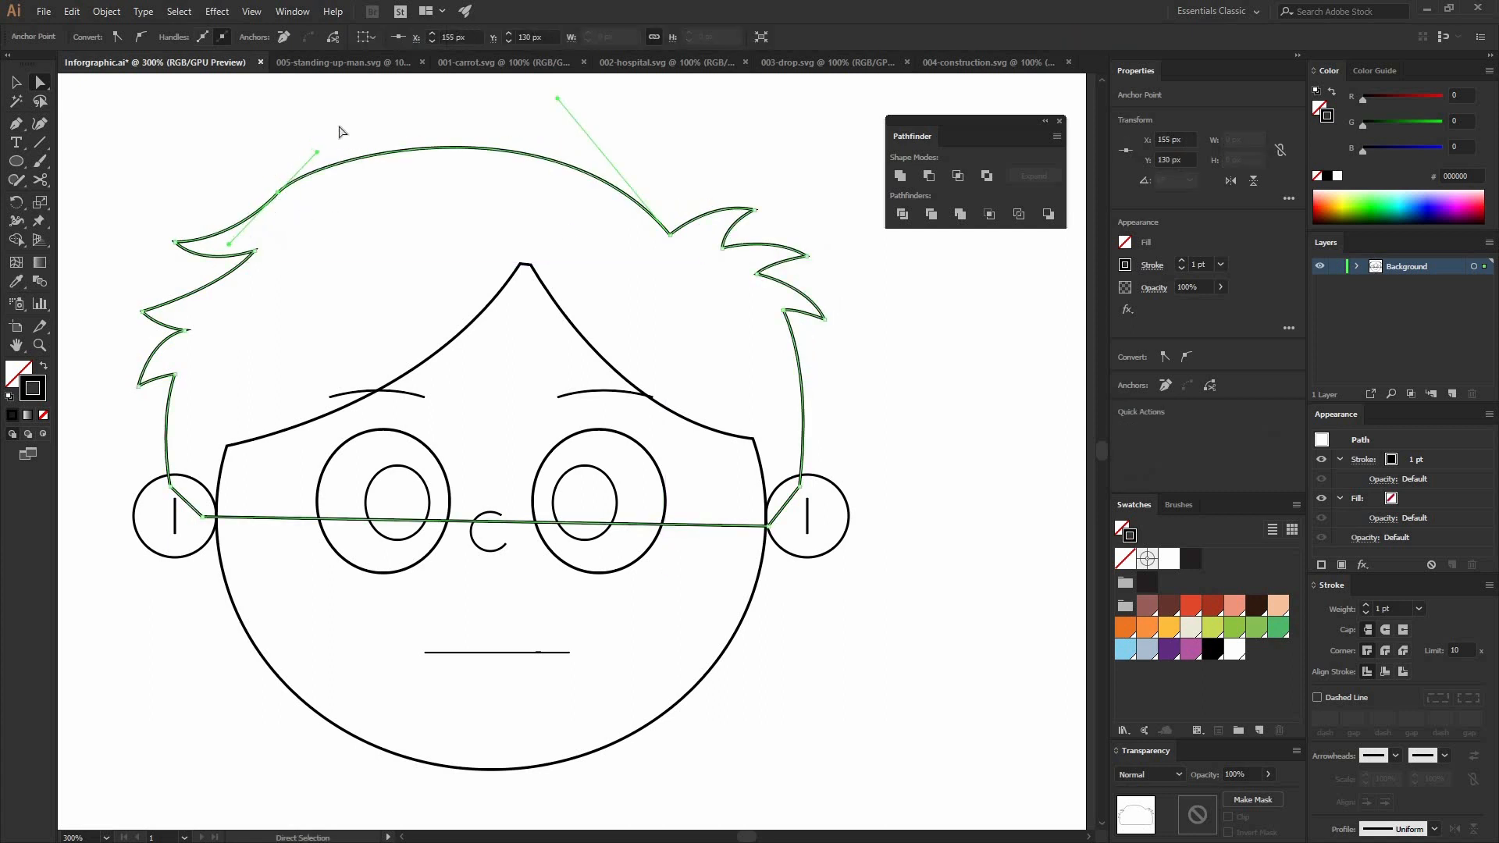
click(280, 193)
drag(317, 153, 351, 141)
click(179, 167)
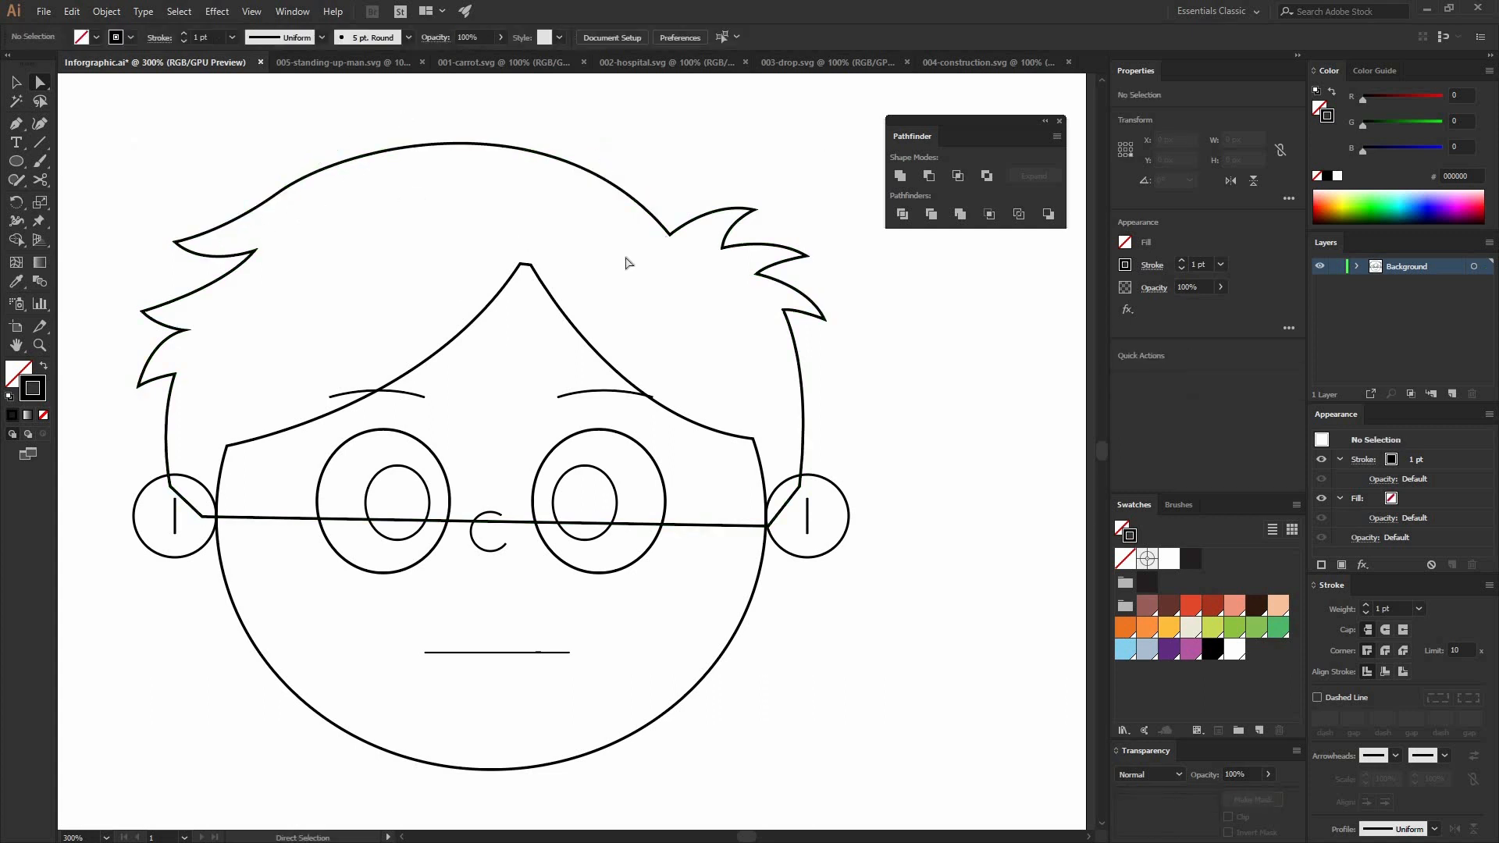
Step: Isolate the eye group and move the right eye, its pupil and eyebrow horizontally outward by about 10.67 px
drag(679, 348, 670, 223)
key(v)
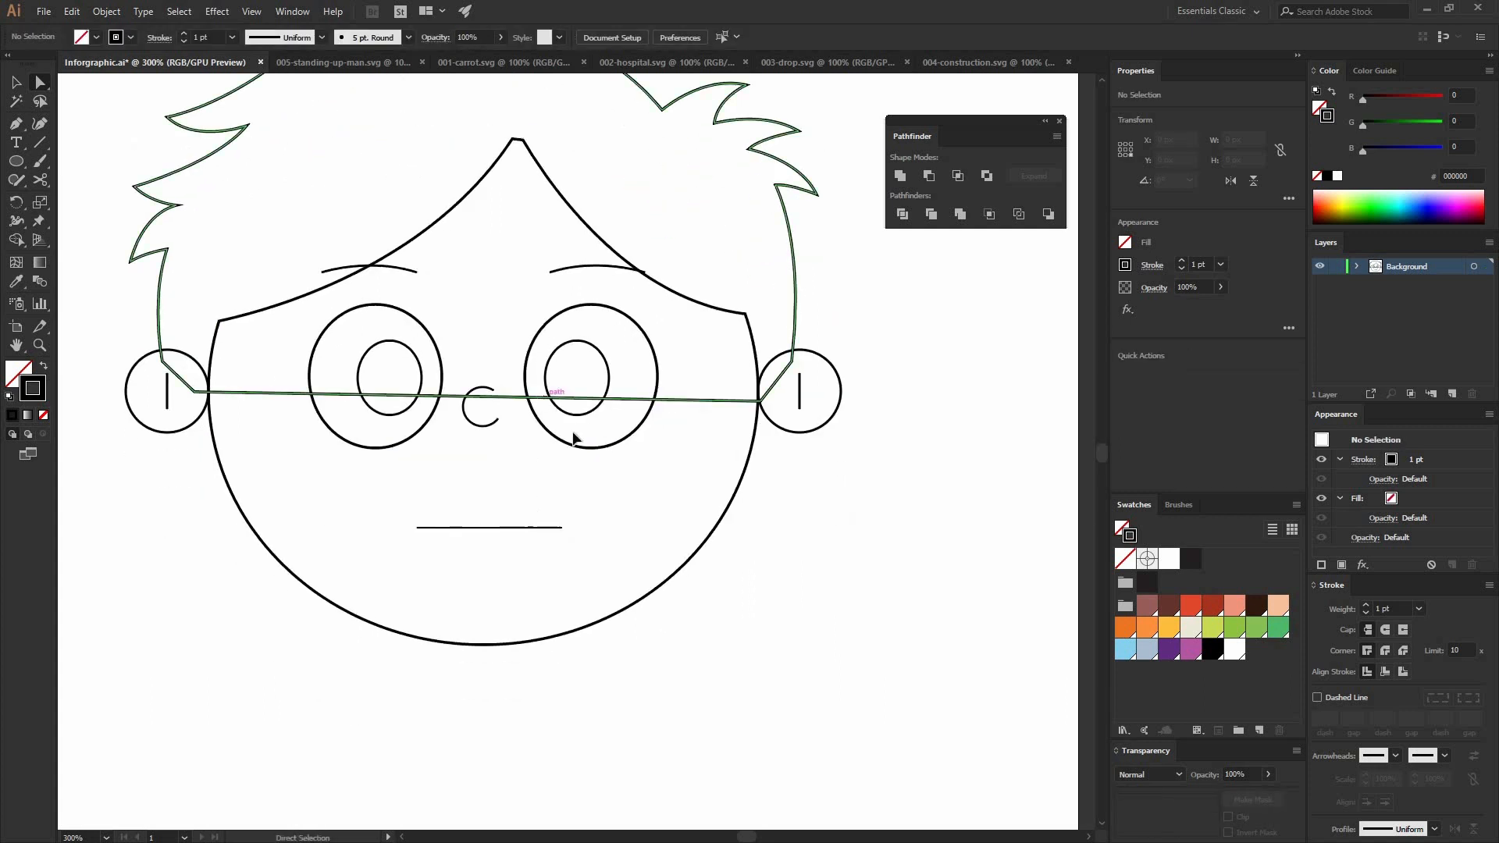
double_click(609, 442)
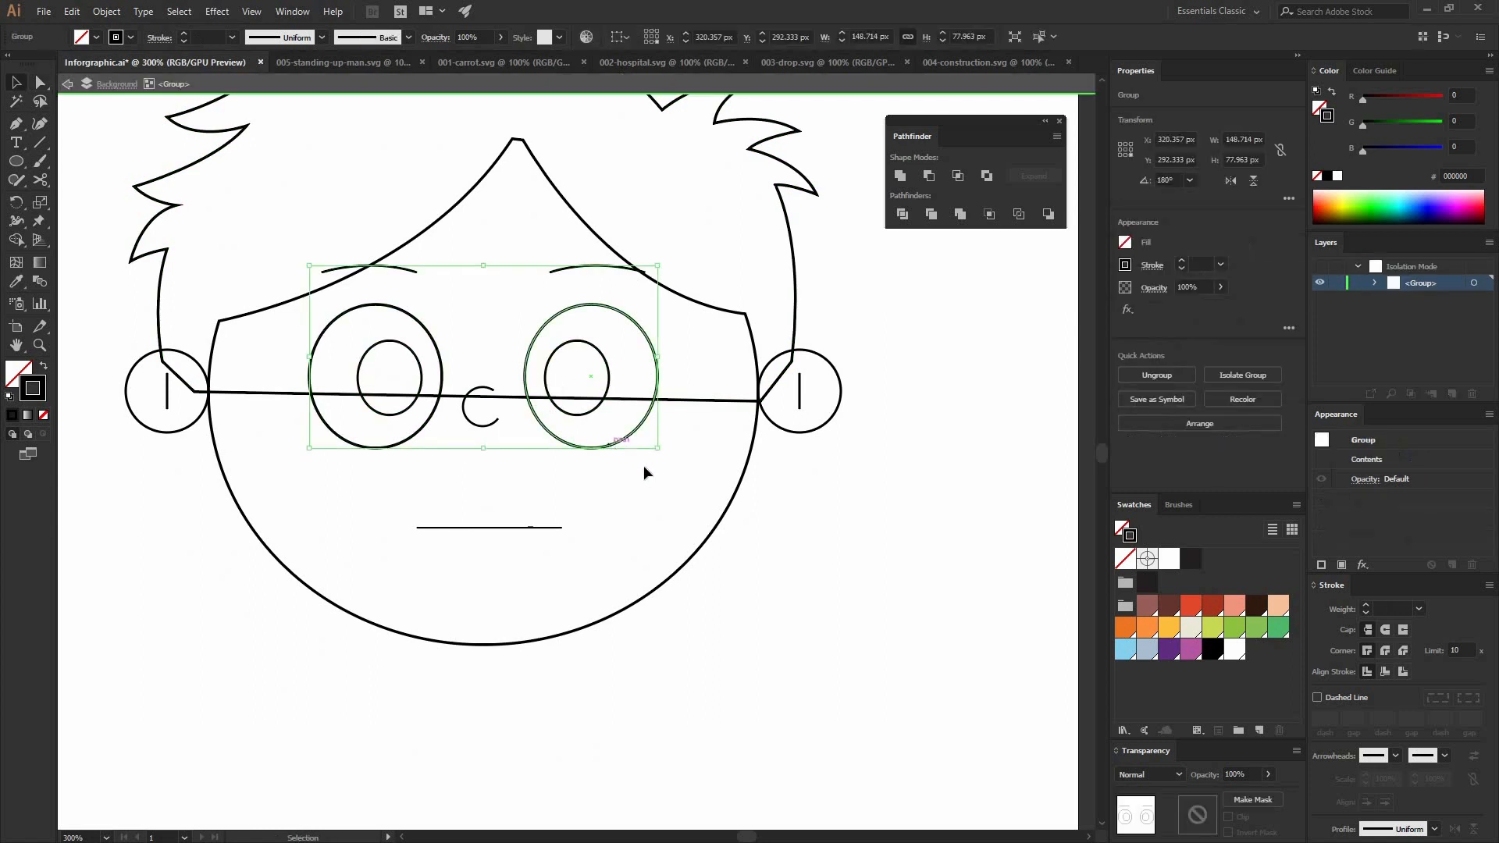
drag(644, 468, 563, 274)
drag(608, 365, 634, 361)
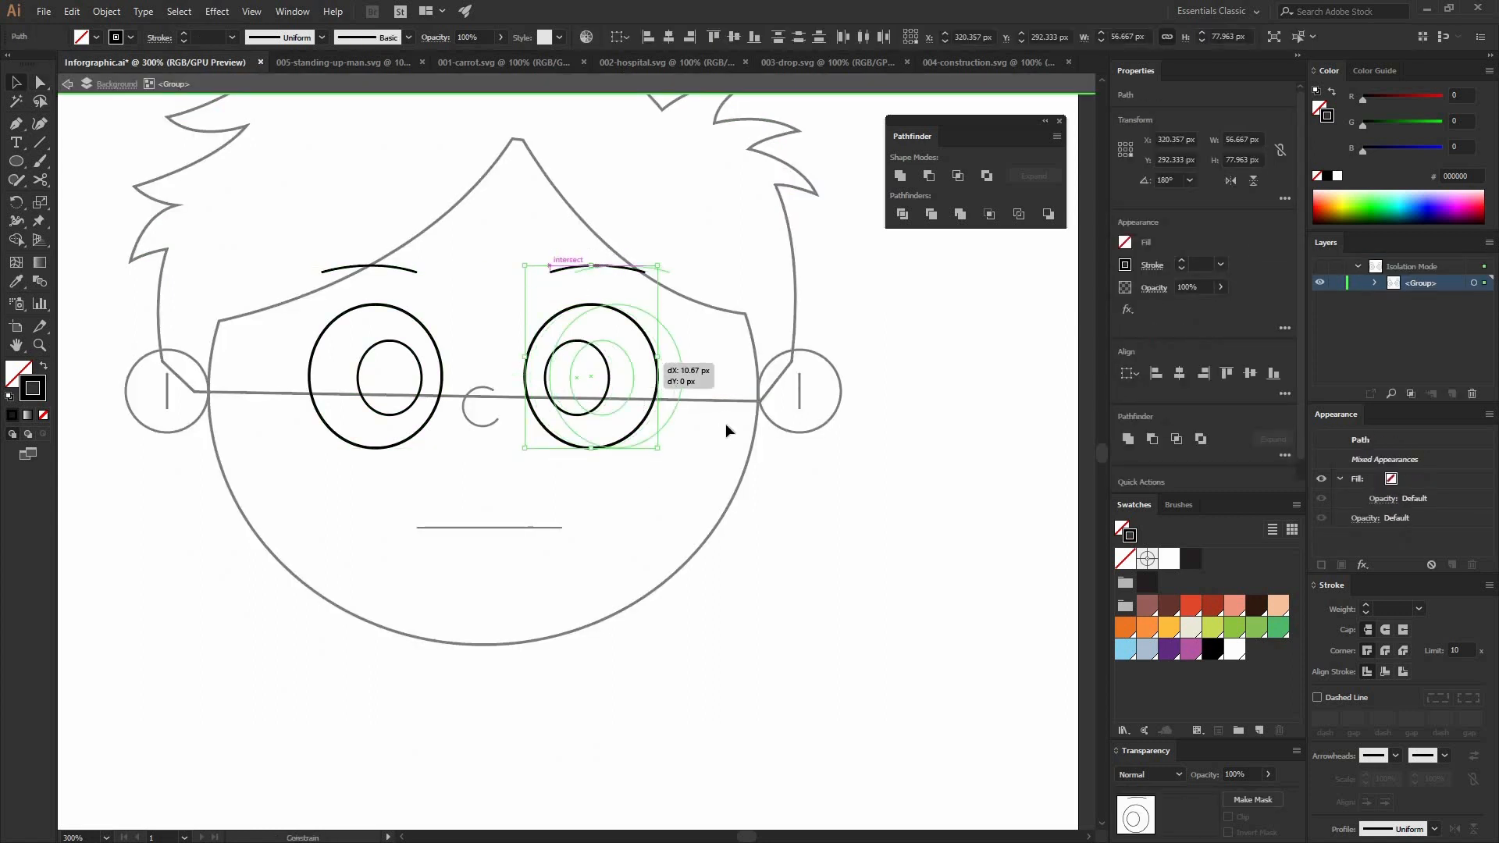
double_click(703, 464)
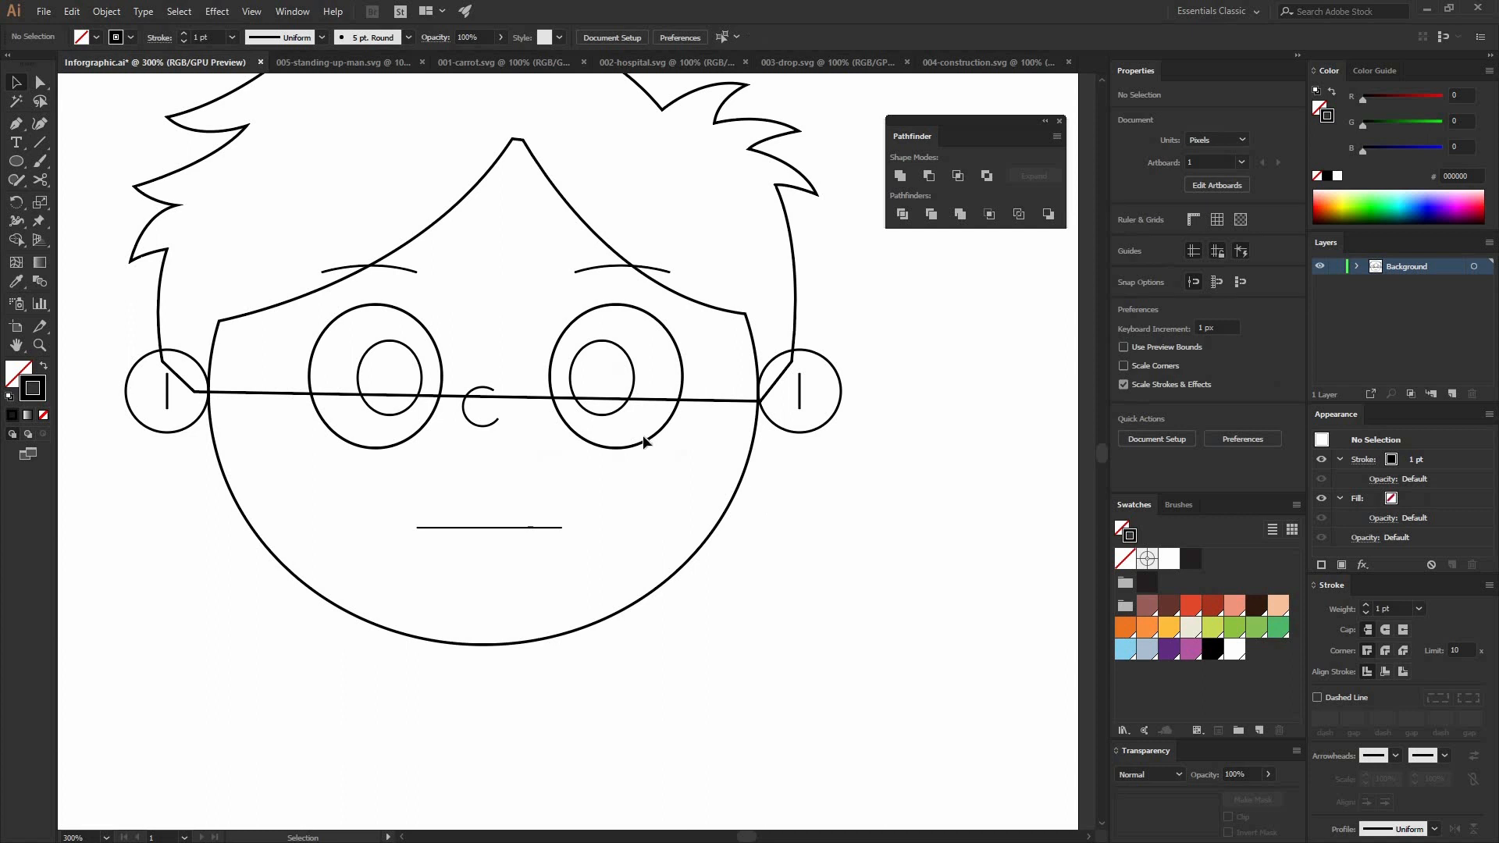
Step: Centre the eye group horizontally on the head outline, using the head as the key object
click(757, 456)
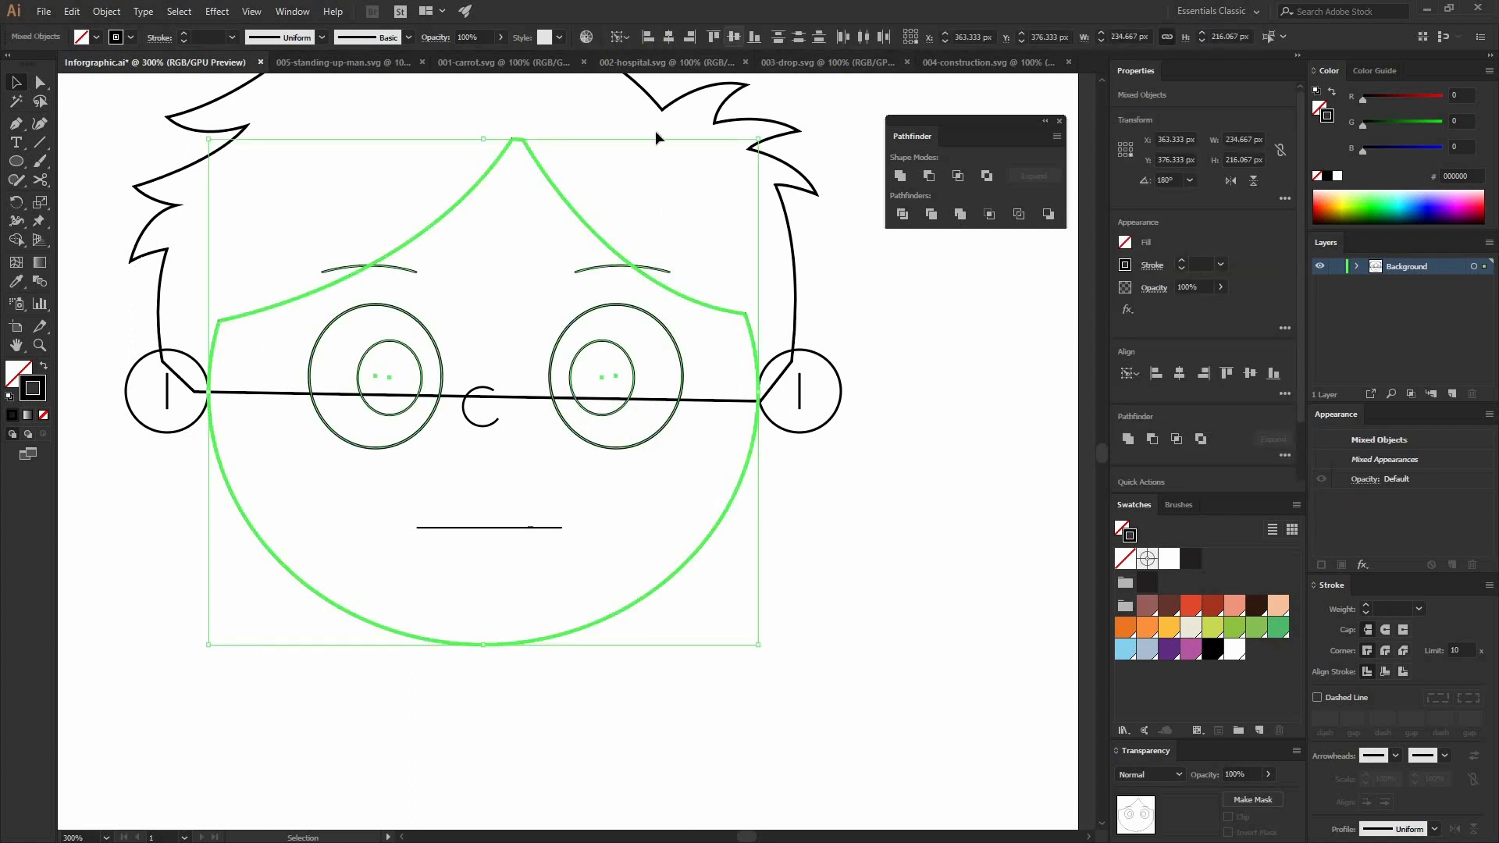
click(668, 37)
click(576, 516)
Step: Draw the left neck line with the Pen tool, curving from inside the chin outward and down to below the head
drag(486, 547, 545, 384)
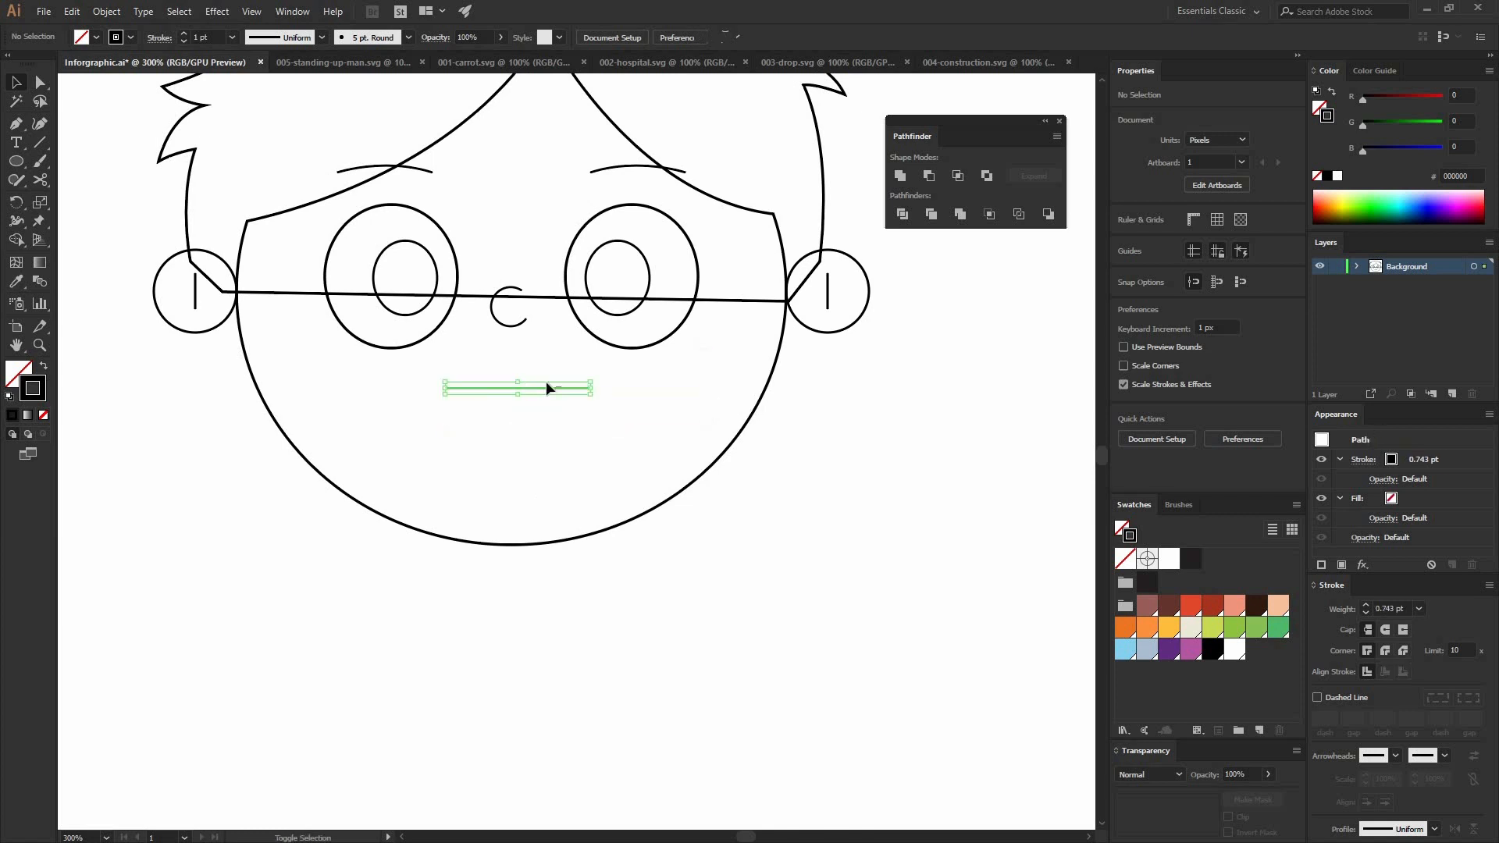
click(613, 498)
mouse_move(621, 337)
mouse_down()
mouse_move(619, 424)
mouse_move(650, 341)
mouse_up()
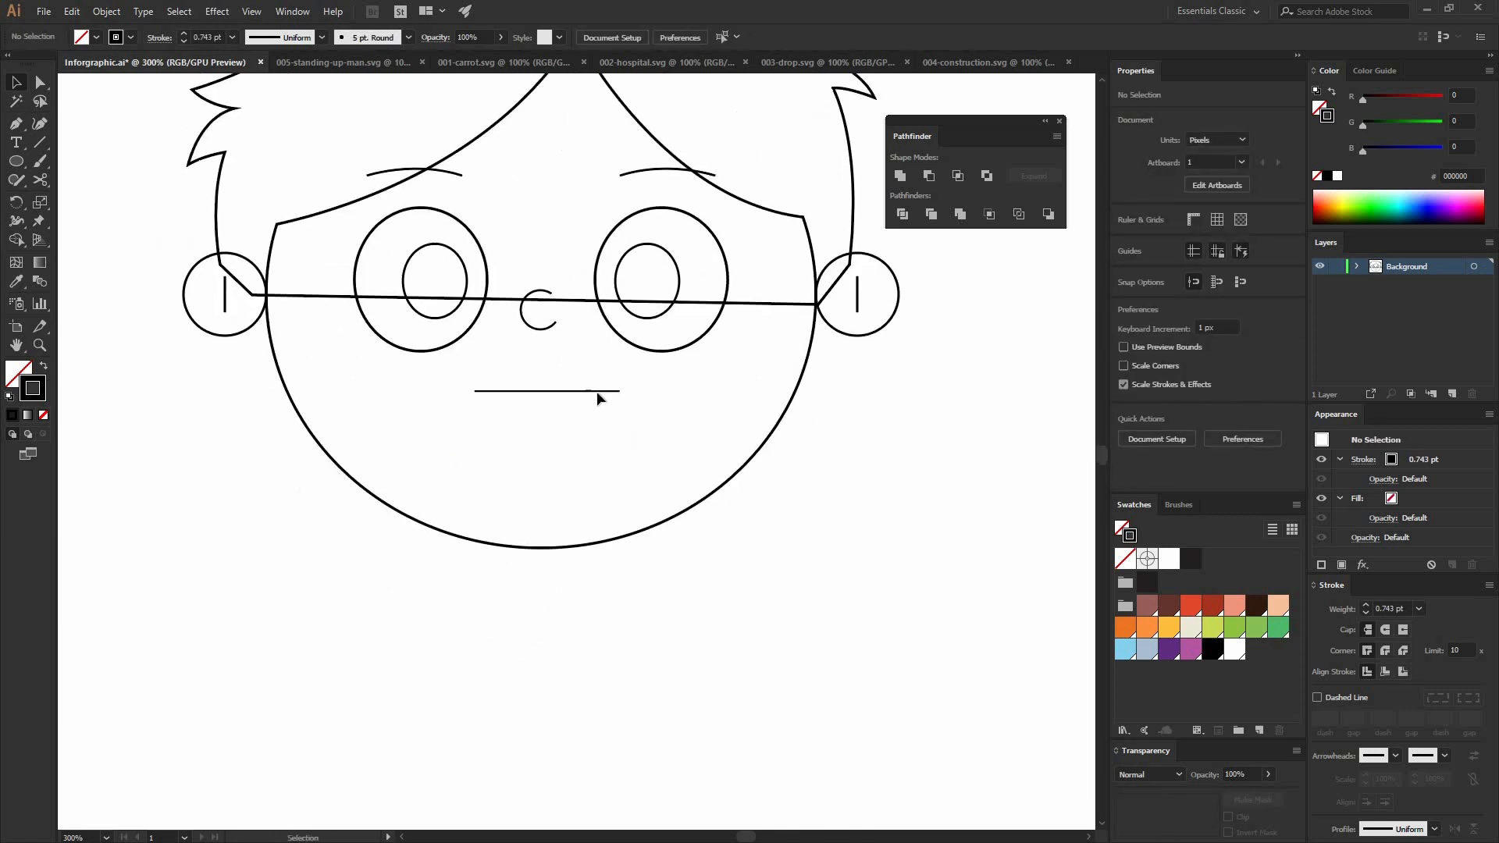
click(19, 126)
click(486, 482)
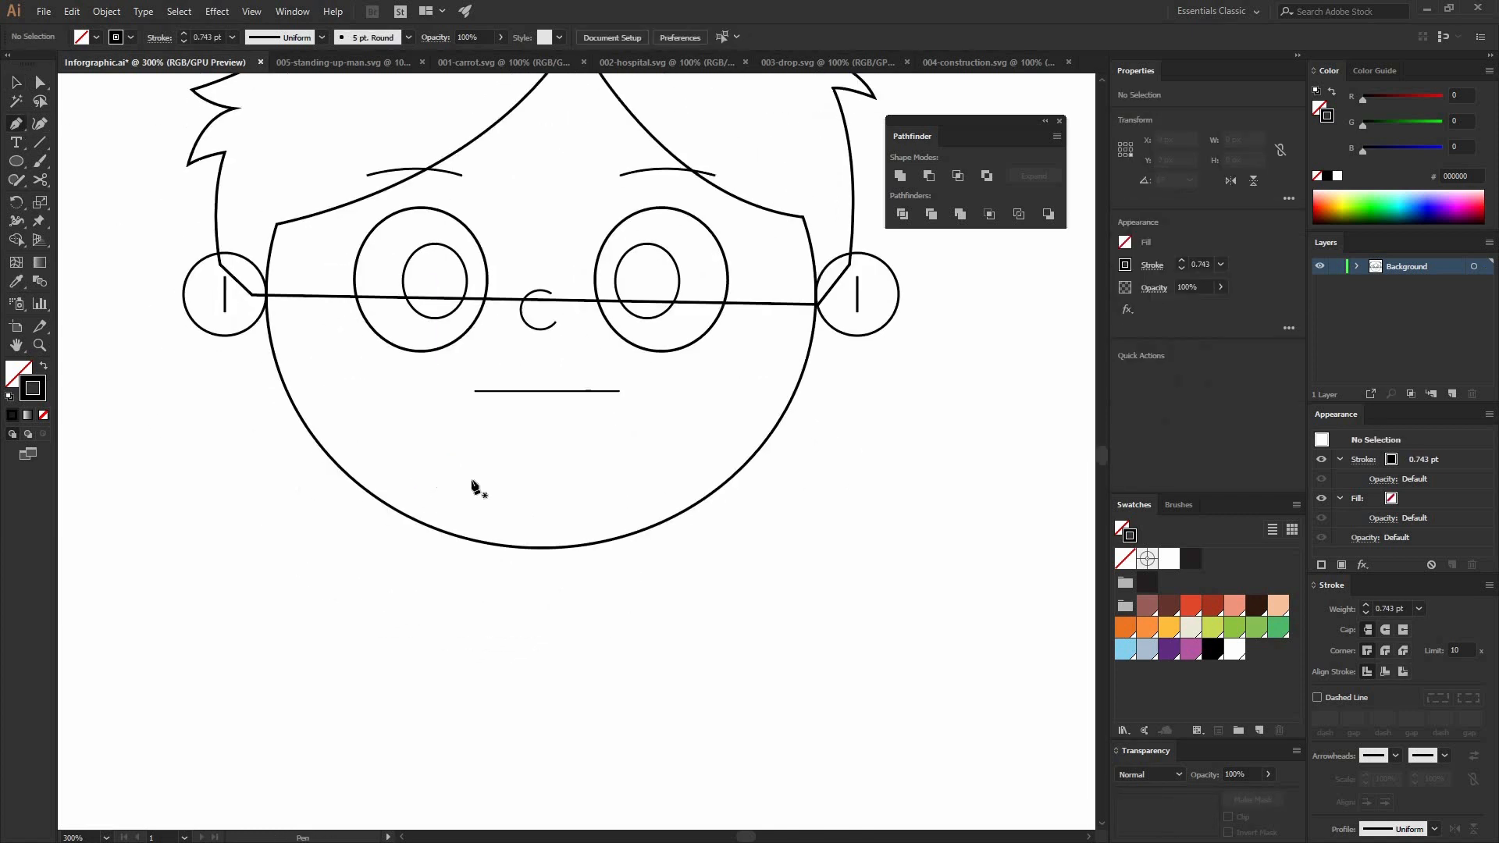
drag(414, 724, 418, 712)
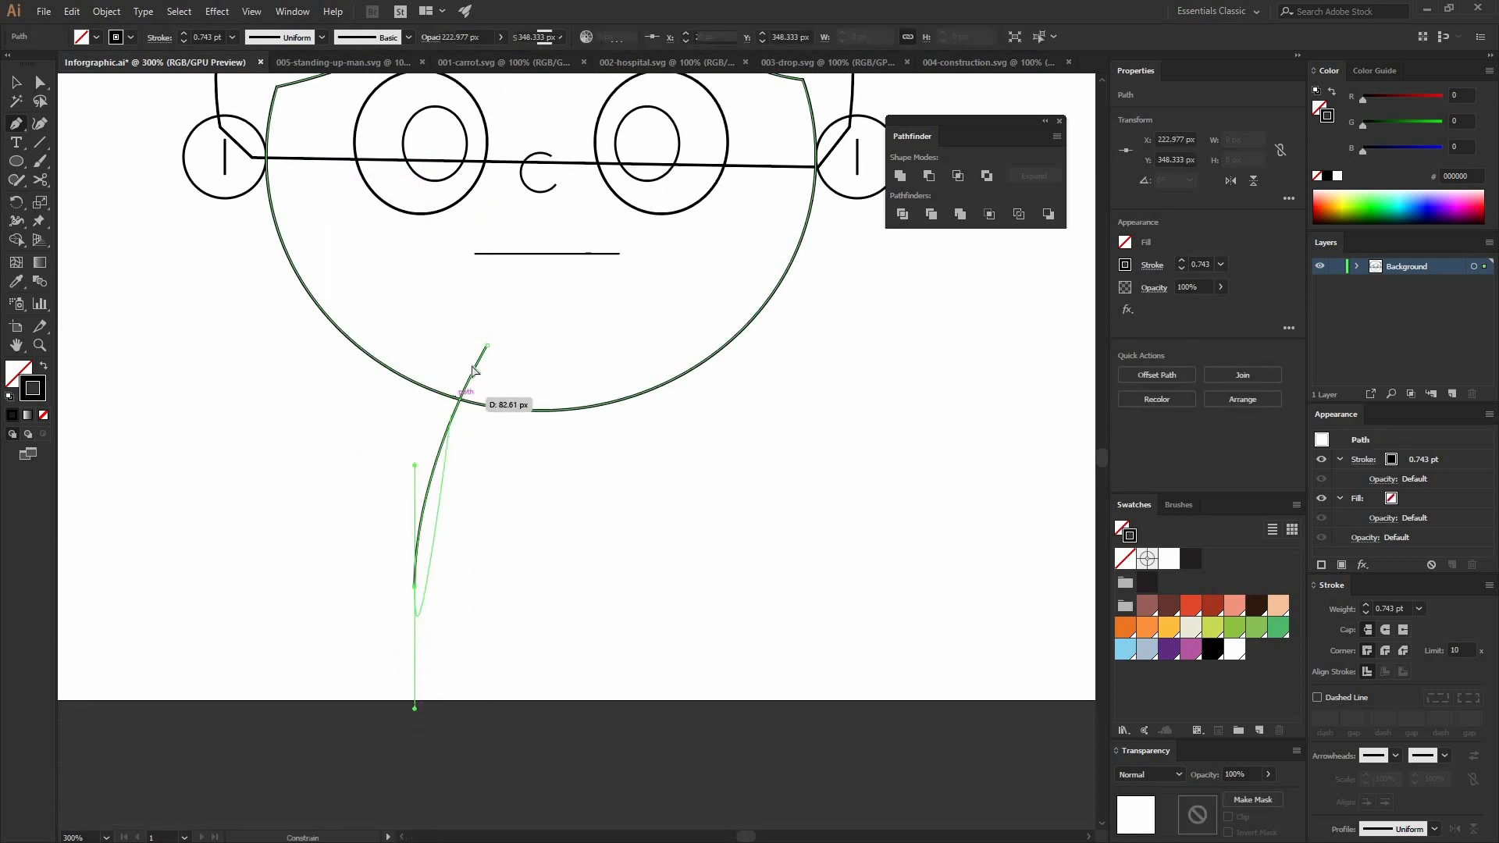
Step: Lengthen the upper direction handle at the bottom end of the neck line to make its curve rounder
key(a)
drag(415, 465, 411, 420)
key(v)
click(232, 527)
Step: Make a copy of the neck line reflected about the vertical axis and move it to the right side of the chin
right_click(674, 551)
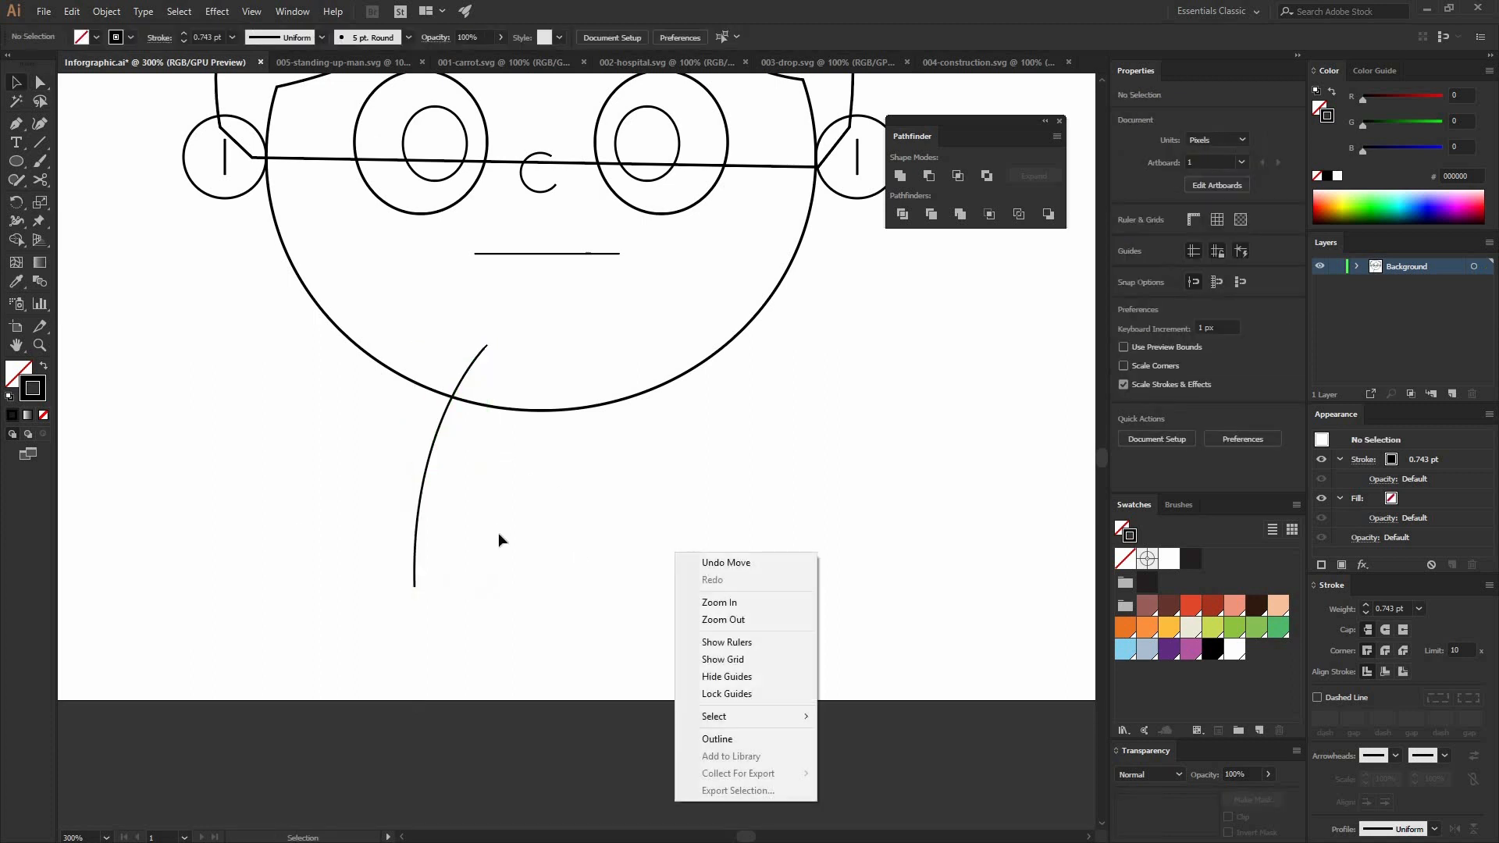
click(496, 532)
drag(293, 476, 512, 586)
right_click(431, 493)
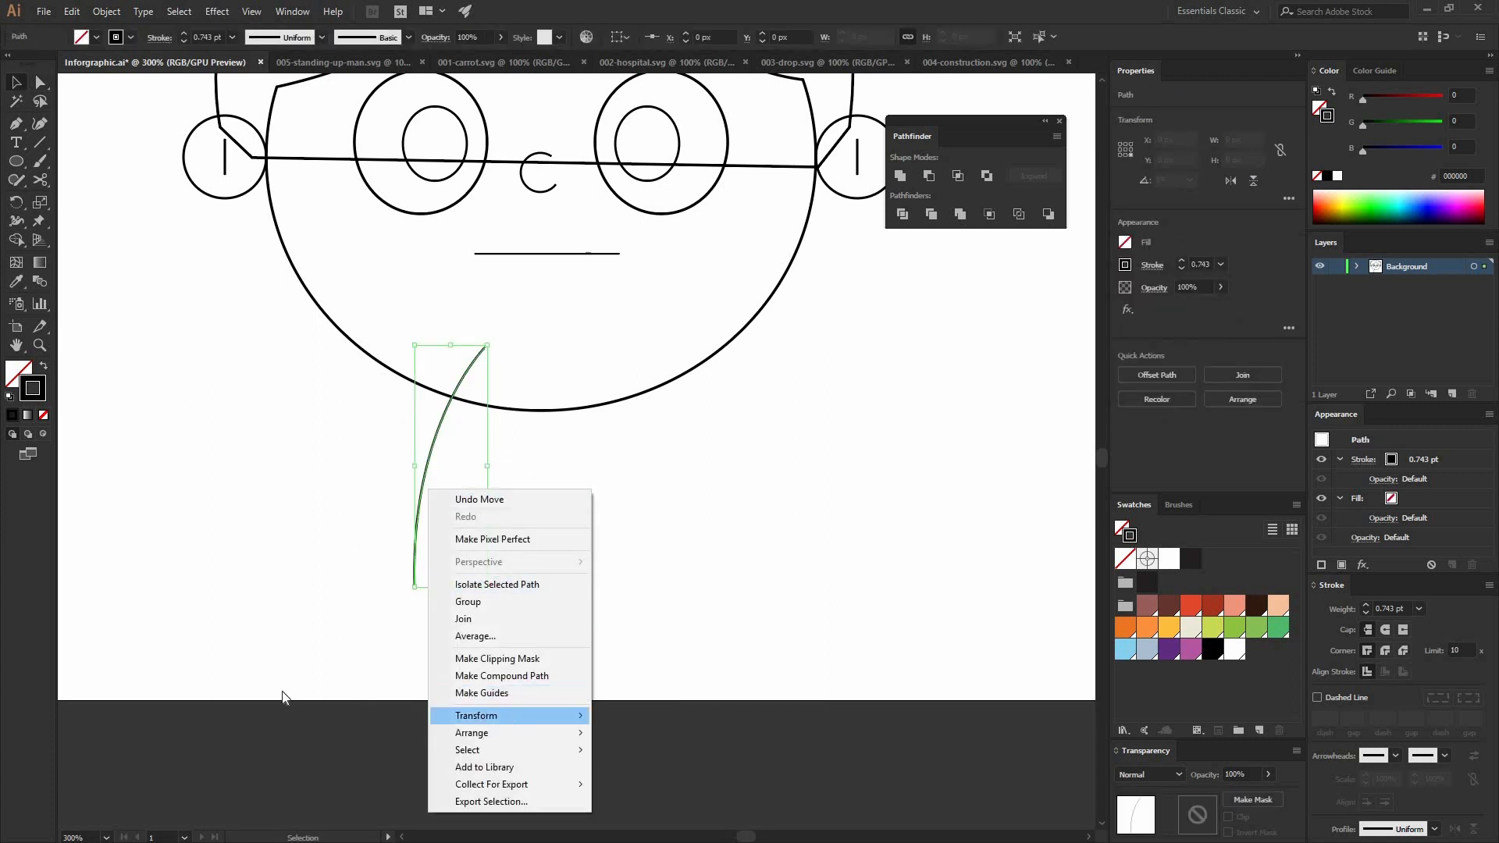
mouse_move(476, 715)
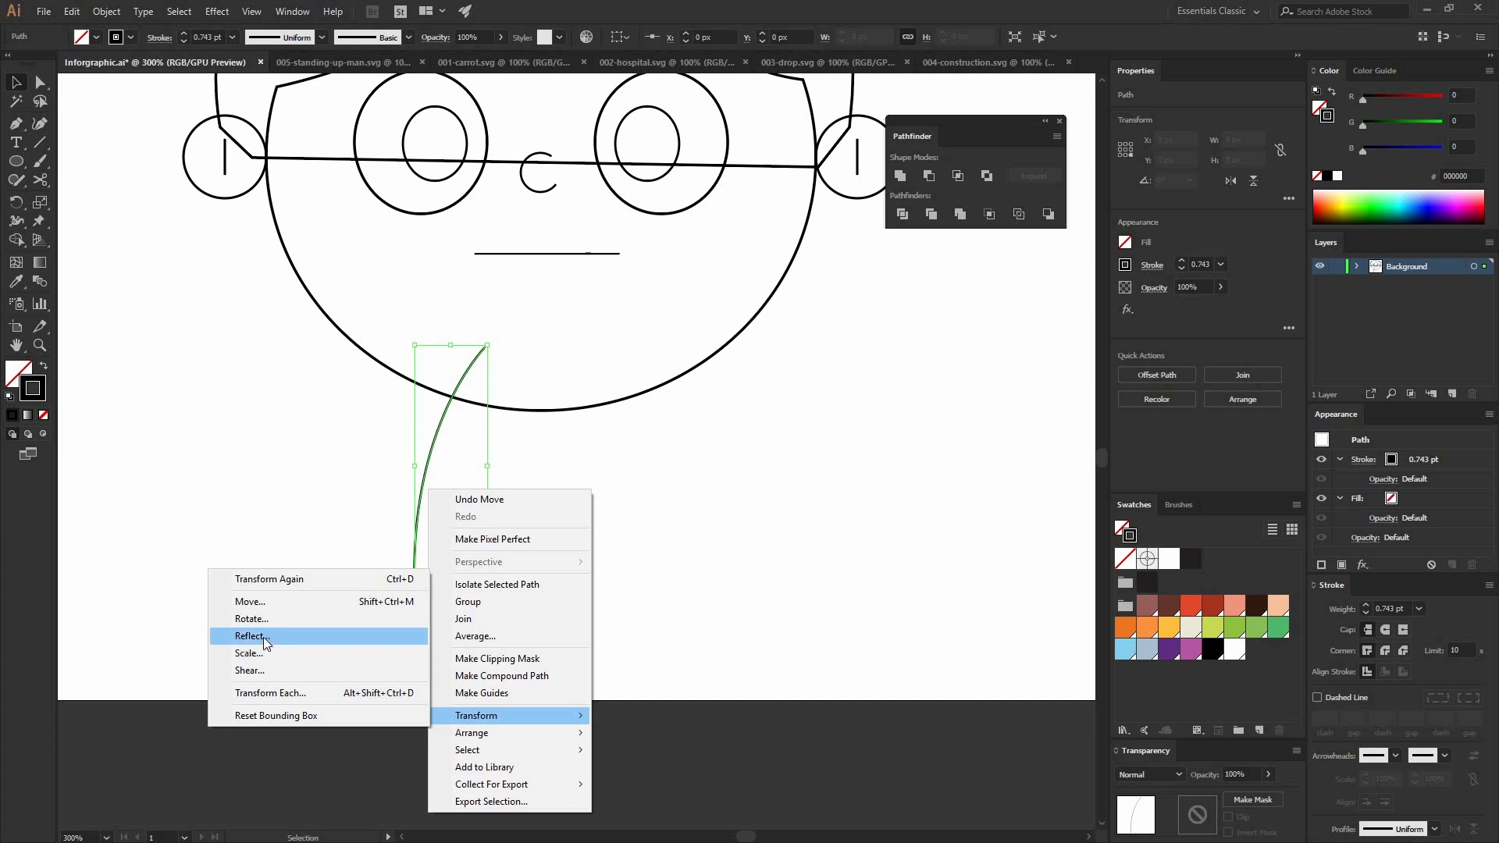
click(264, 636)
click(236, 343)
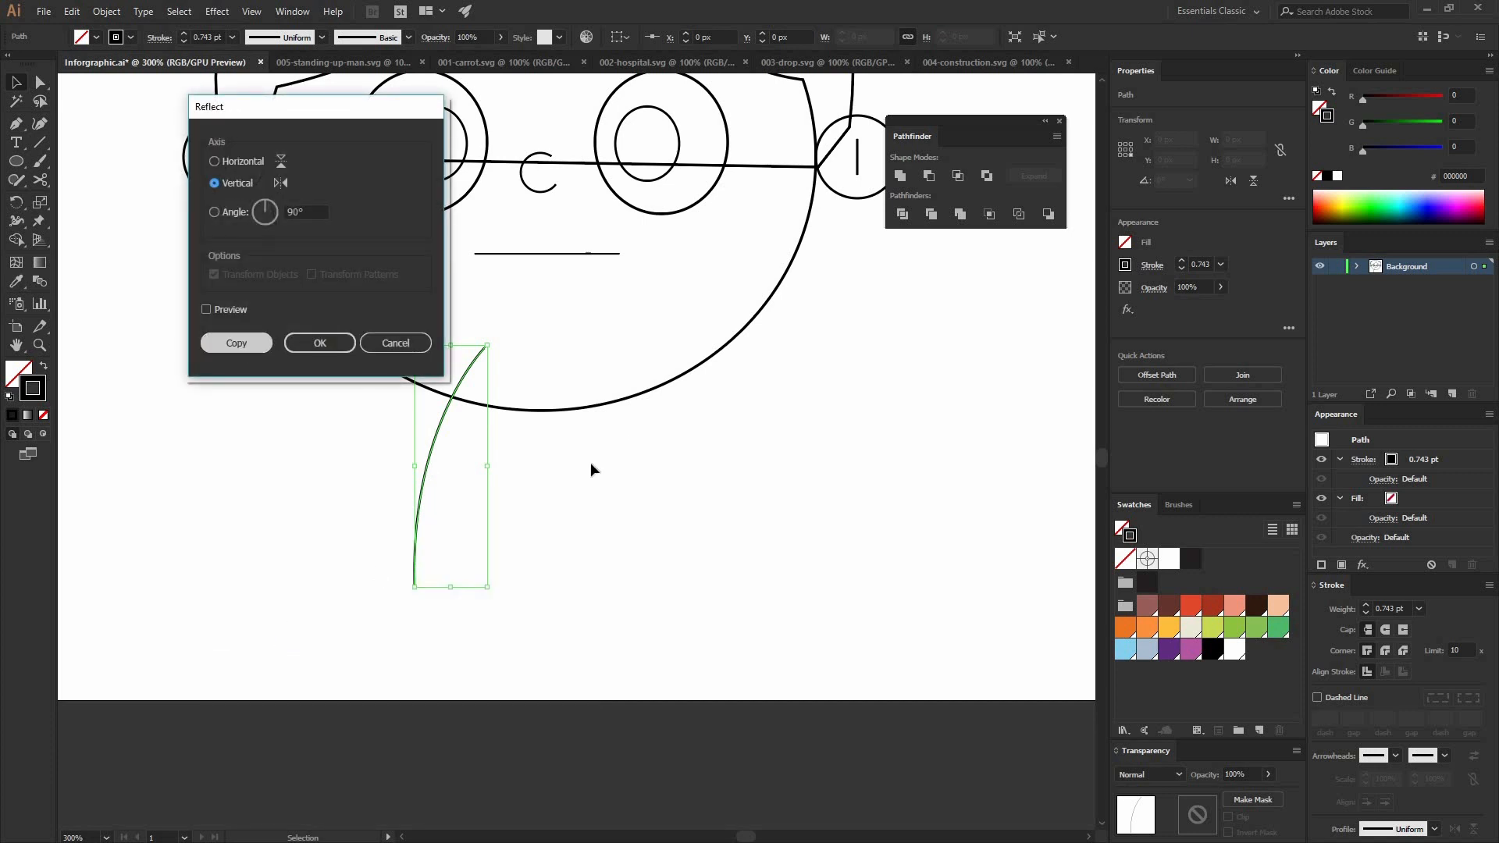
click(480, 457)
drag(470, 451, 645, 440)
click(746, 683)
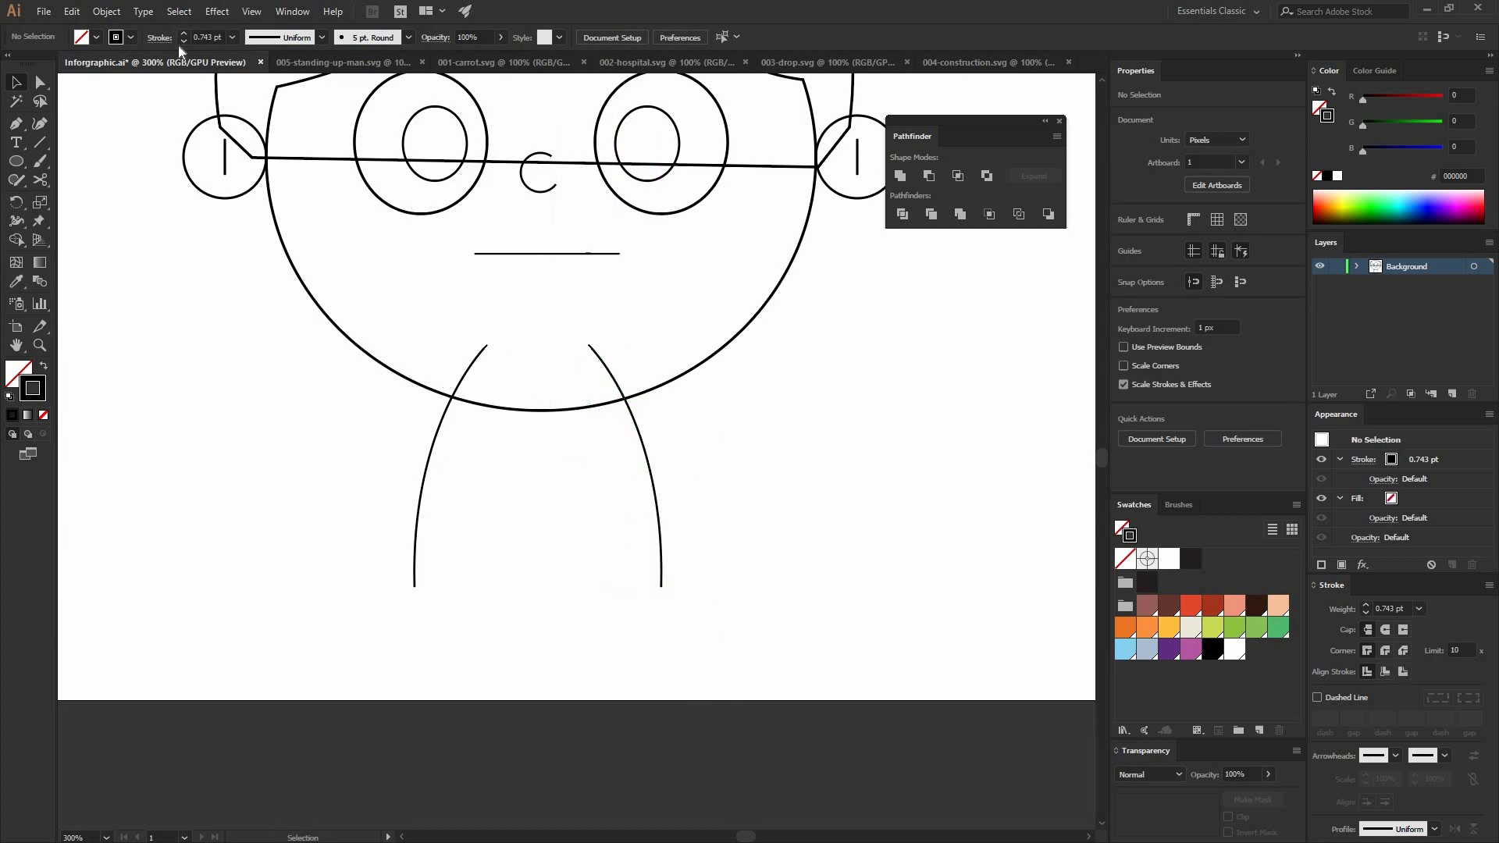
Step: Connect the bottom end points of the two neck lines with a straight segment
click(40, 82)
drag(194, 541, 12, 664)
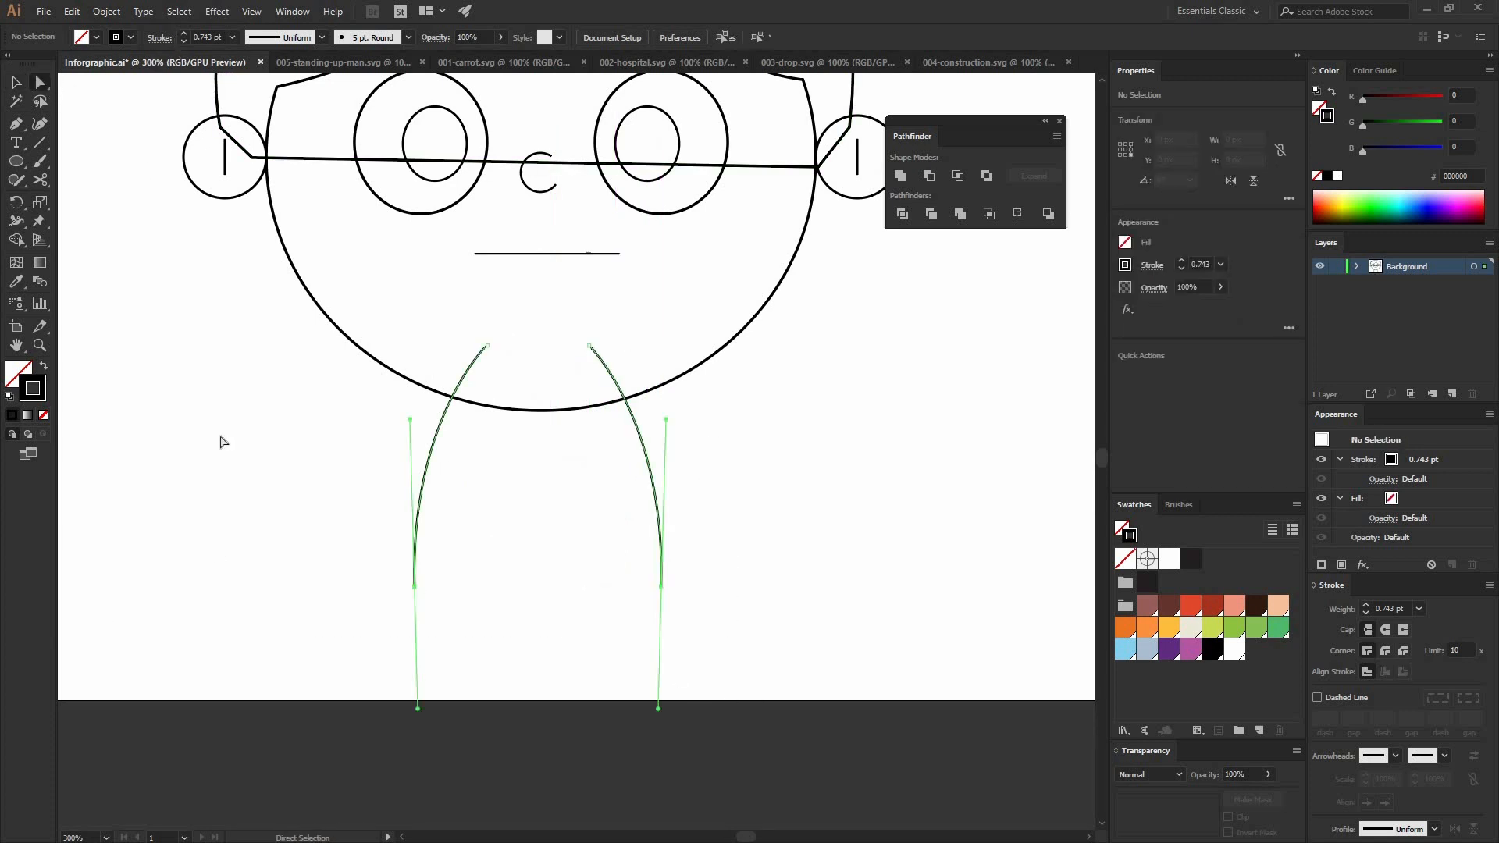
click(309, 37)
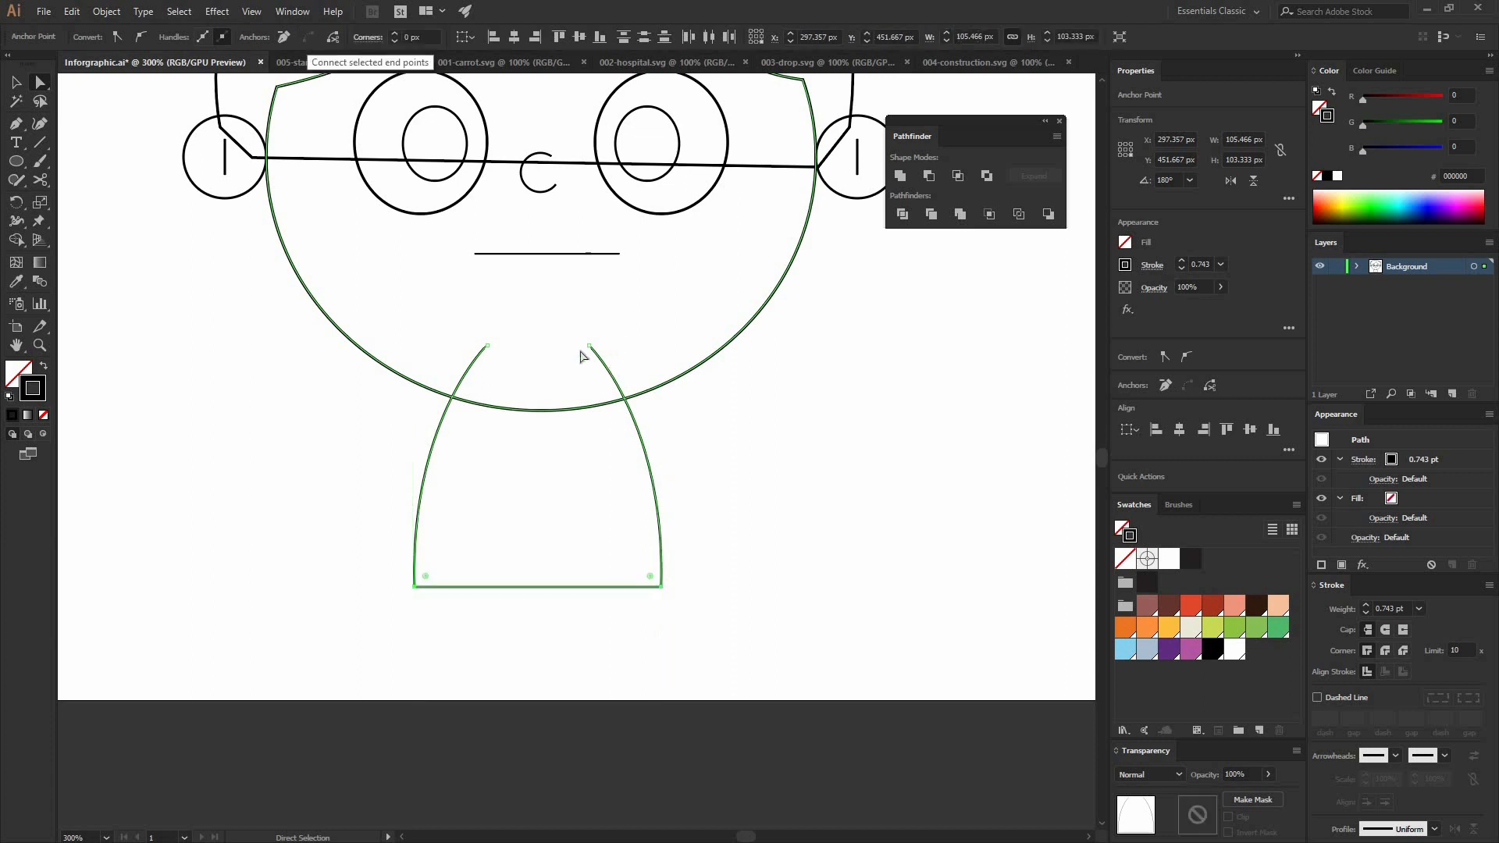
Step: Centre the neck shape and the head outline horizontally on each other
key(v)
drag(536, 365, 677, 374)
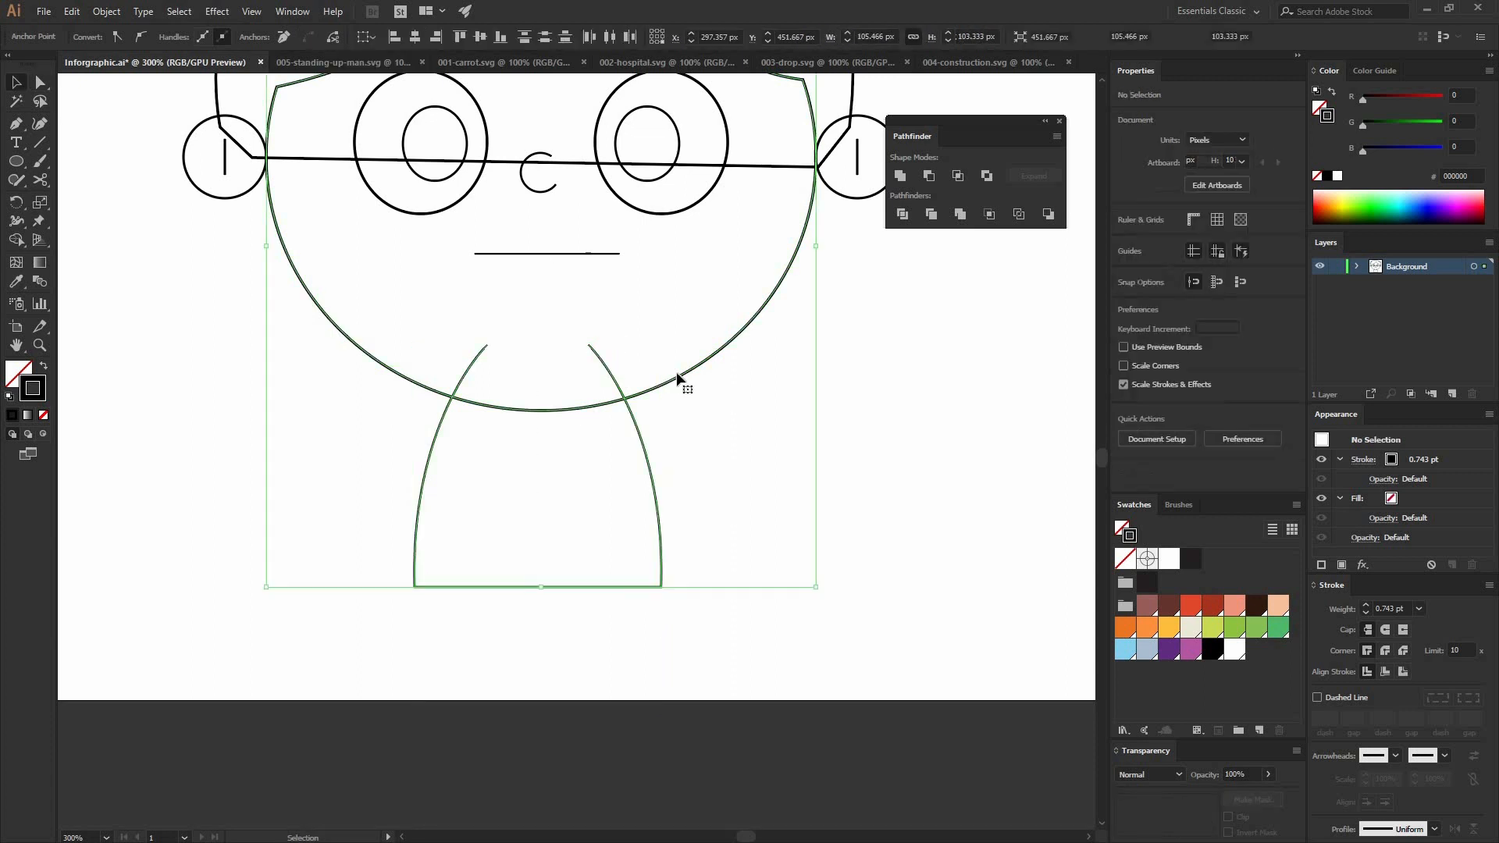
click(668, 37)
click(659, 469)
Step: Fill the face shape with the light peach swatch (R=248 G=192 B=157) and leave it without a stroke
drag(629, 277, 555, 463)
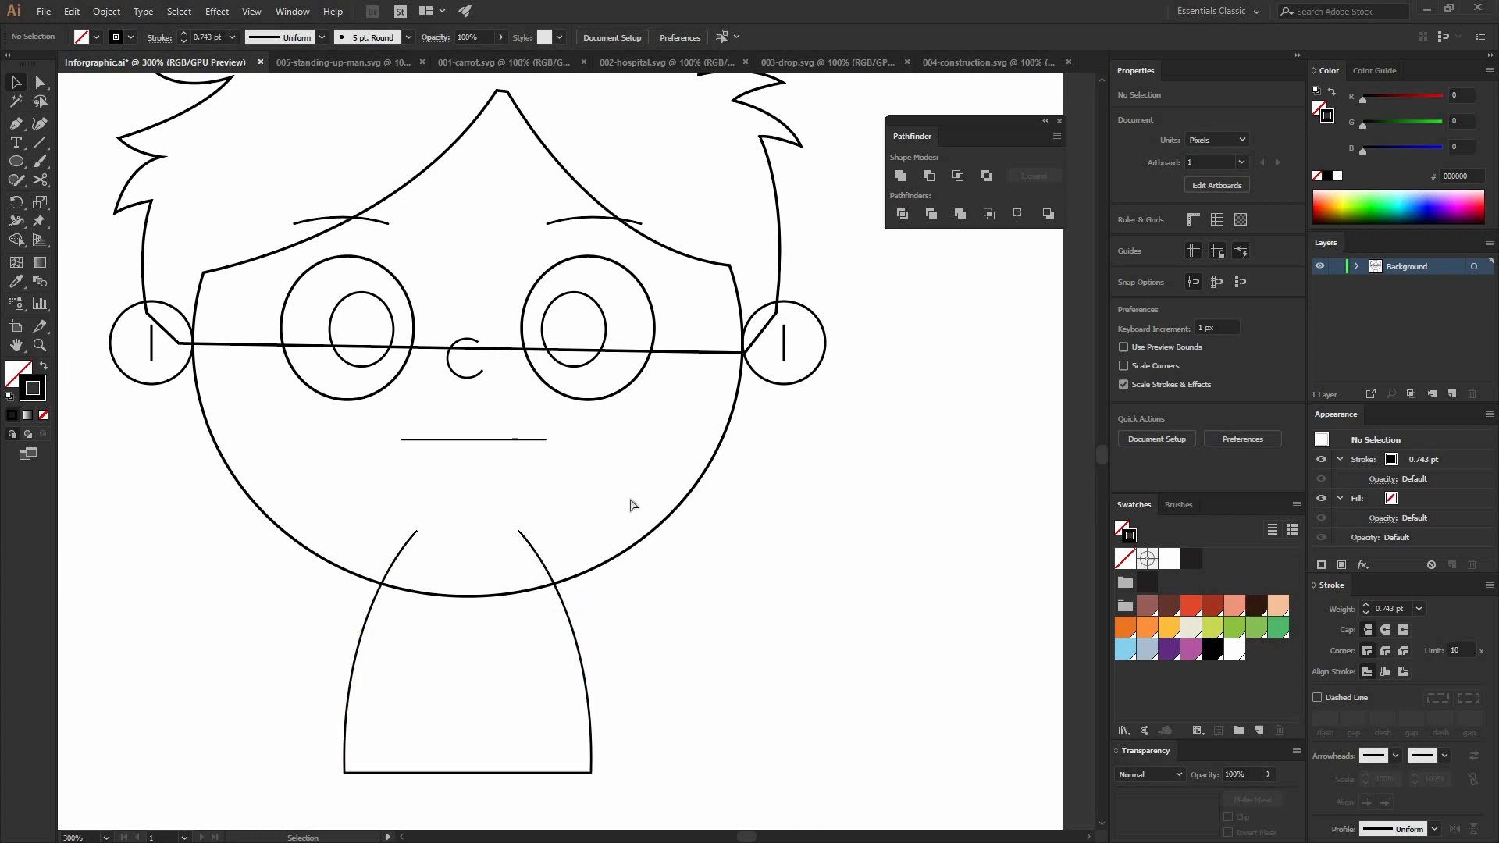
key(ctrl+minus)
key(ctrl+minus)
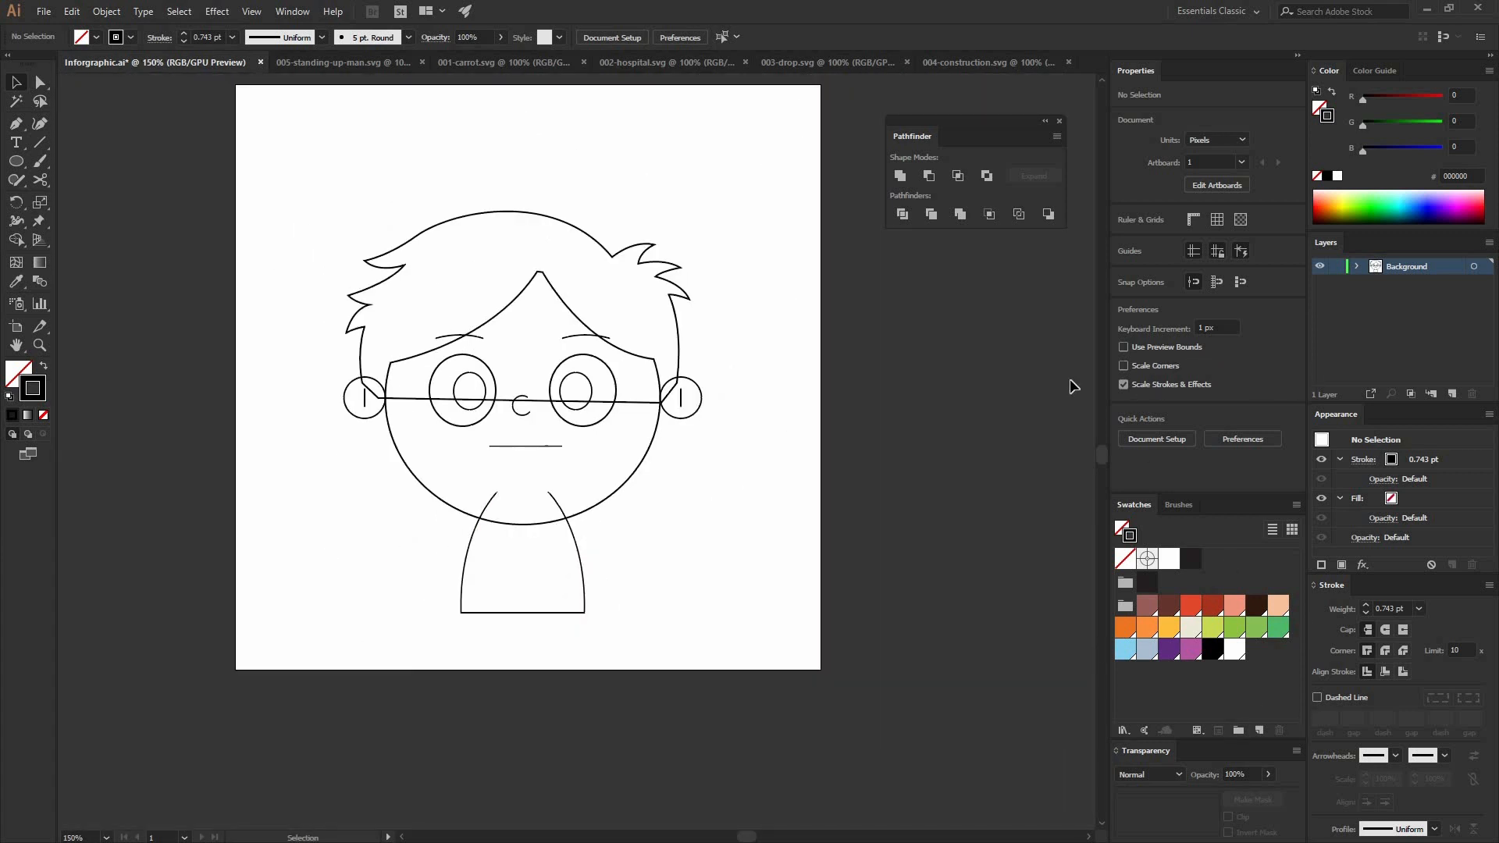
click(652, 451)
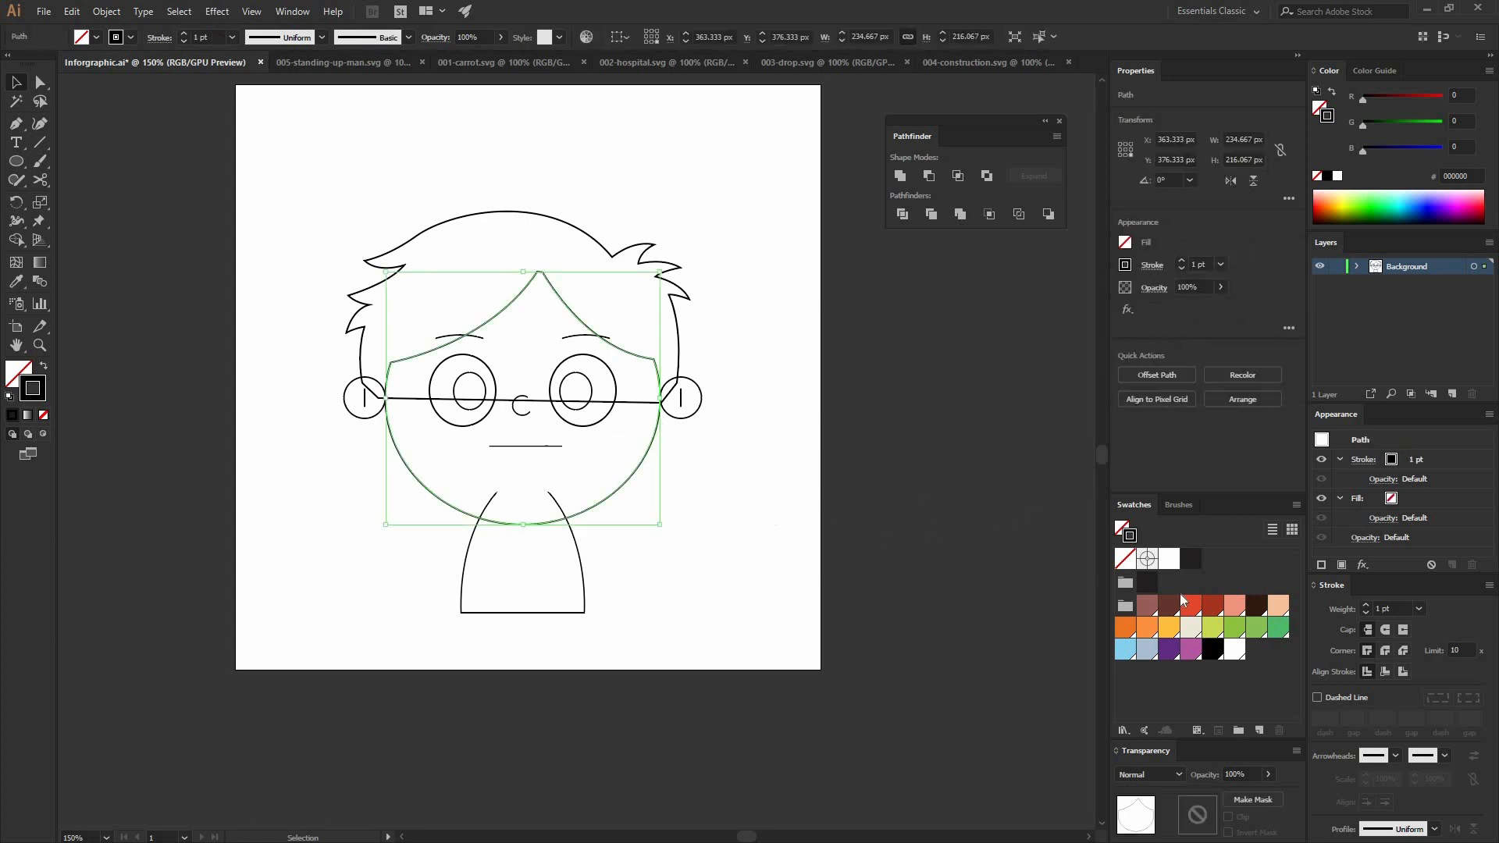
click(1278, 605)
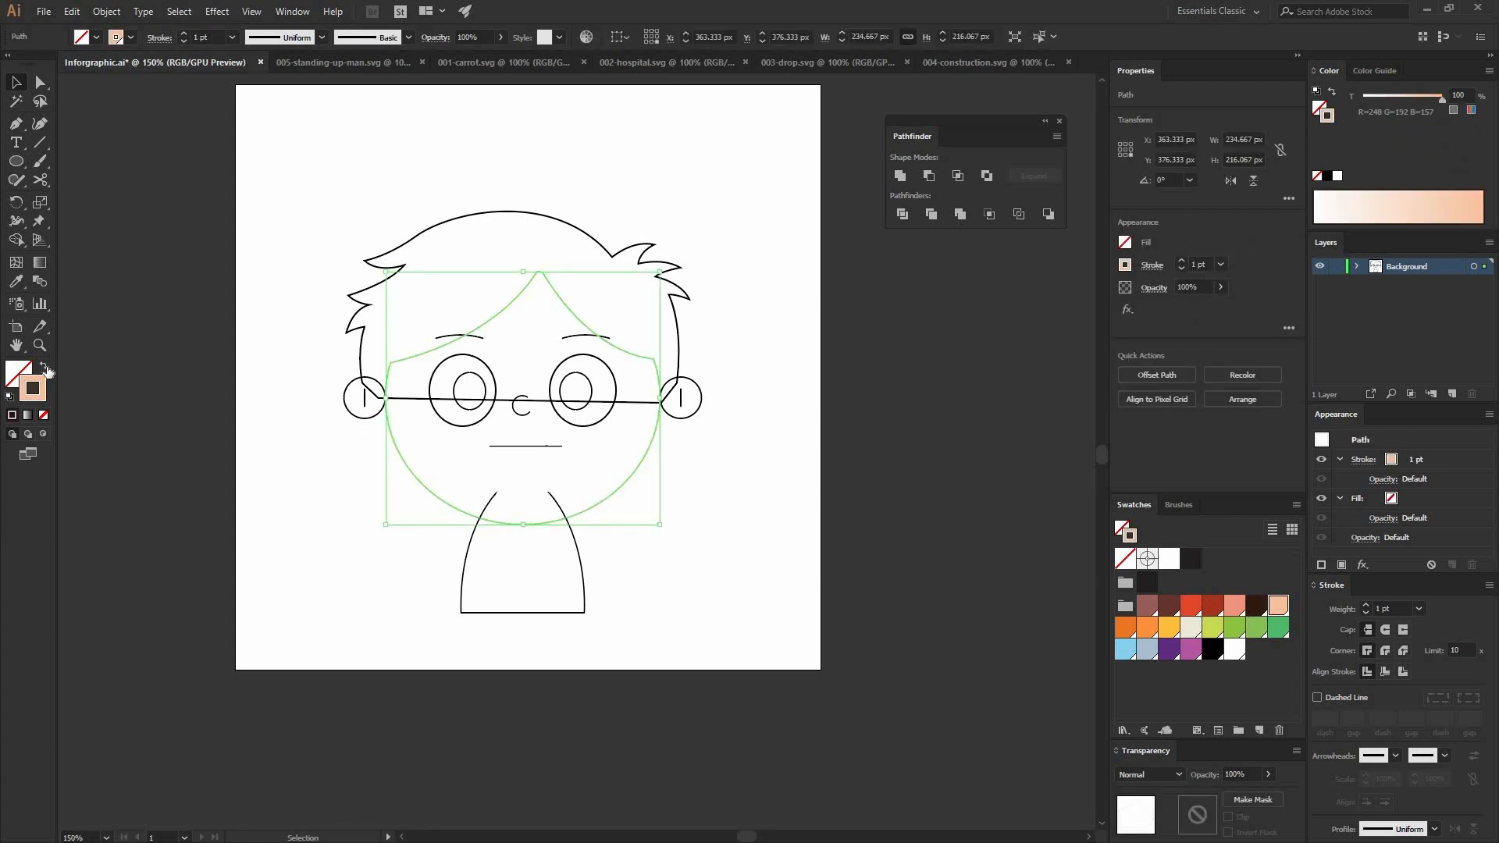
click(44, 368)
key(x)
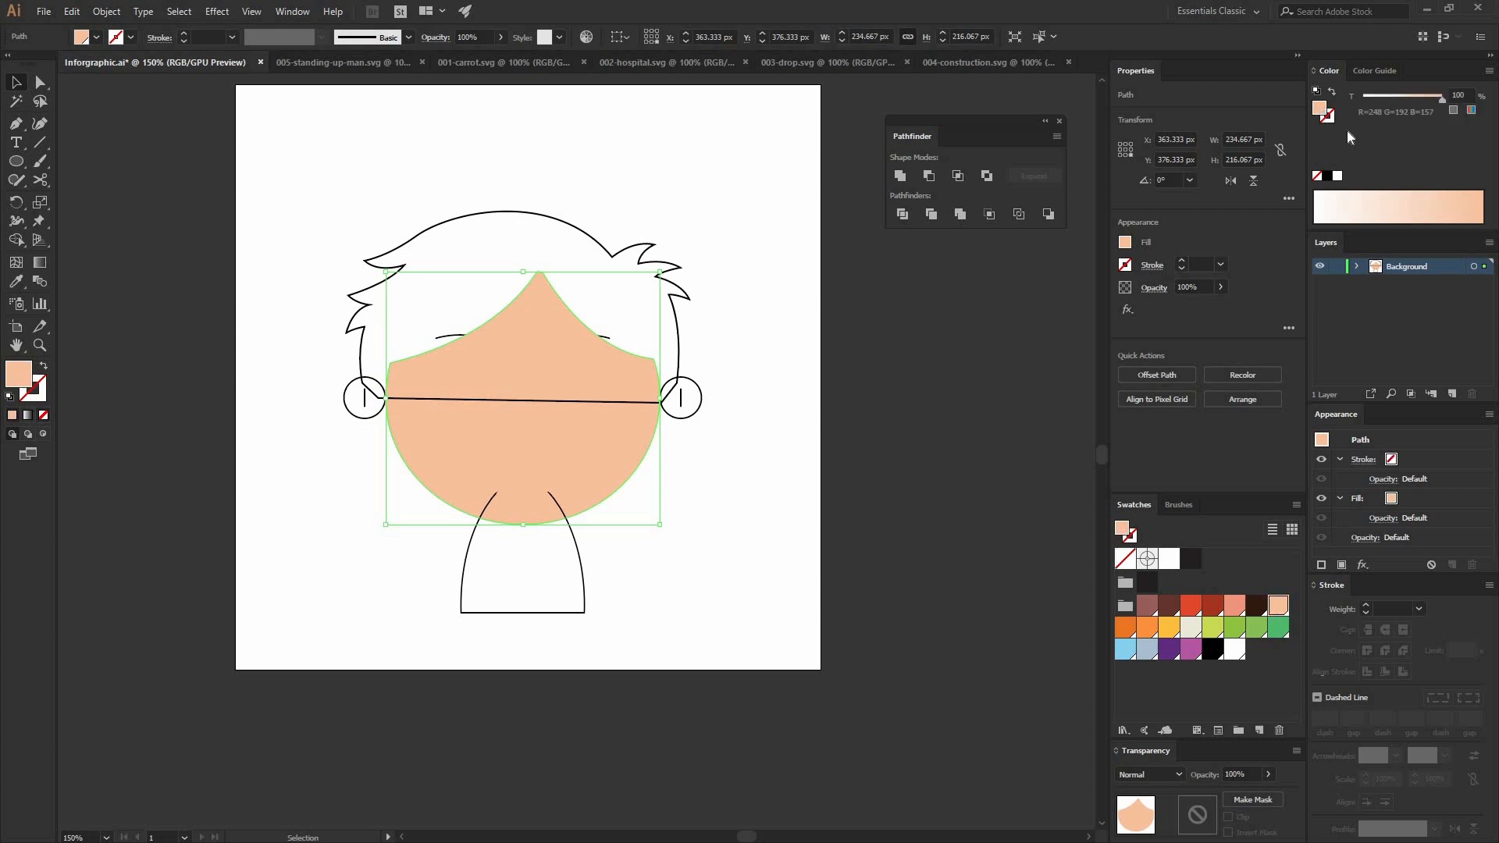
Step: Send the peach face shape to the back, behind the facial features
right_click(582, 415)
mouse_move(648, 659)
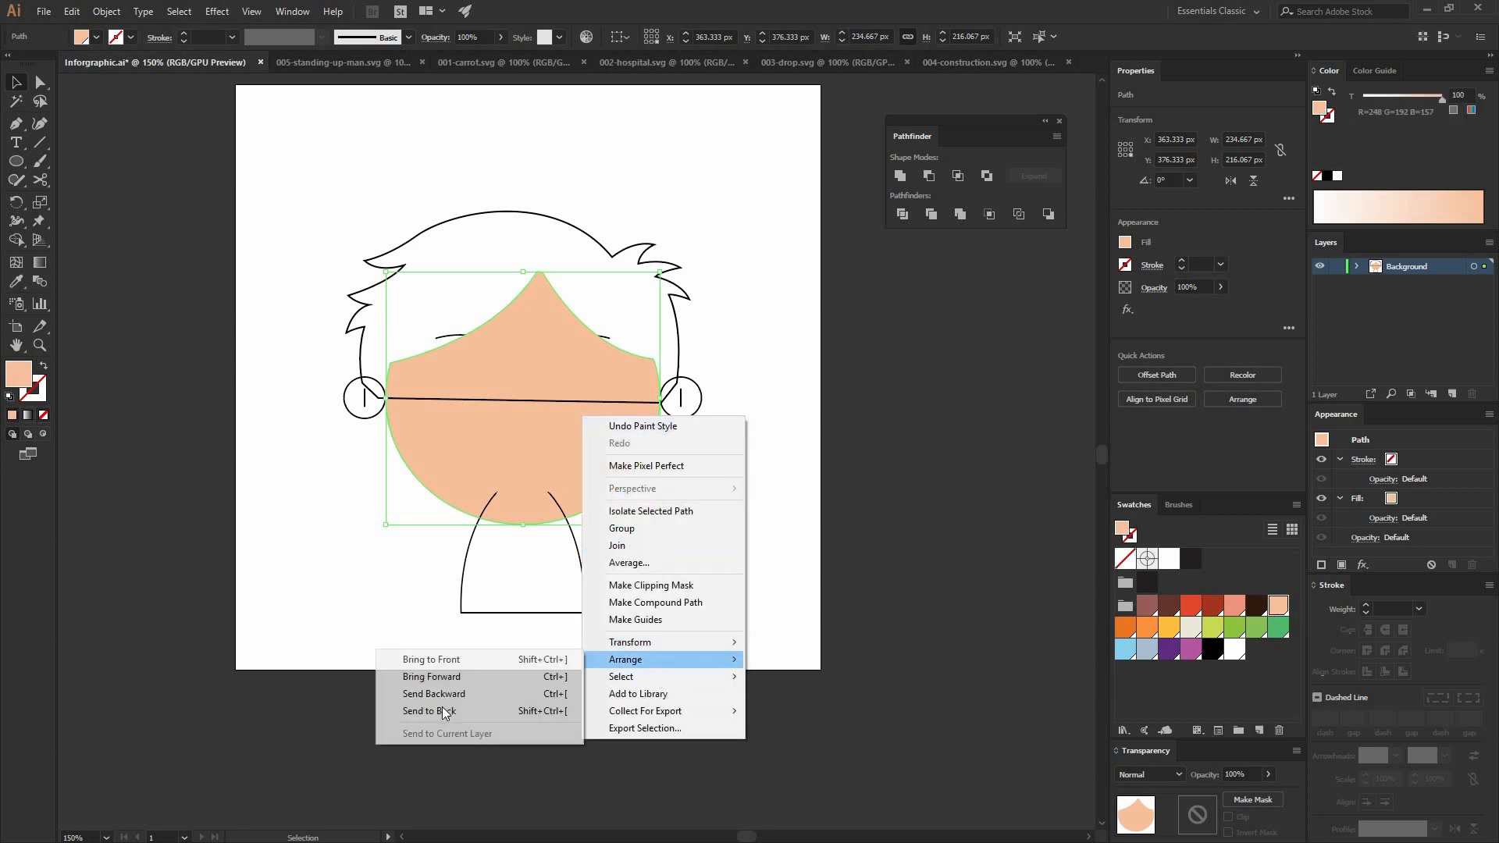
click(552, 711)
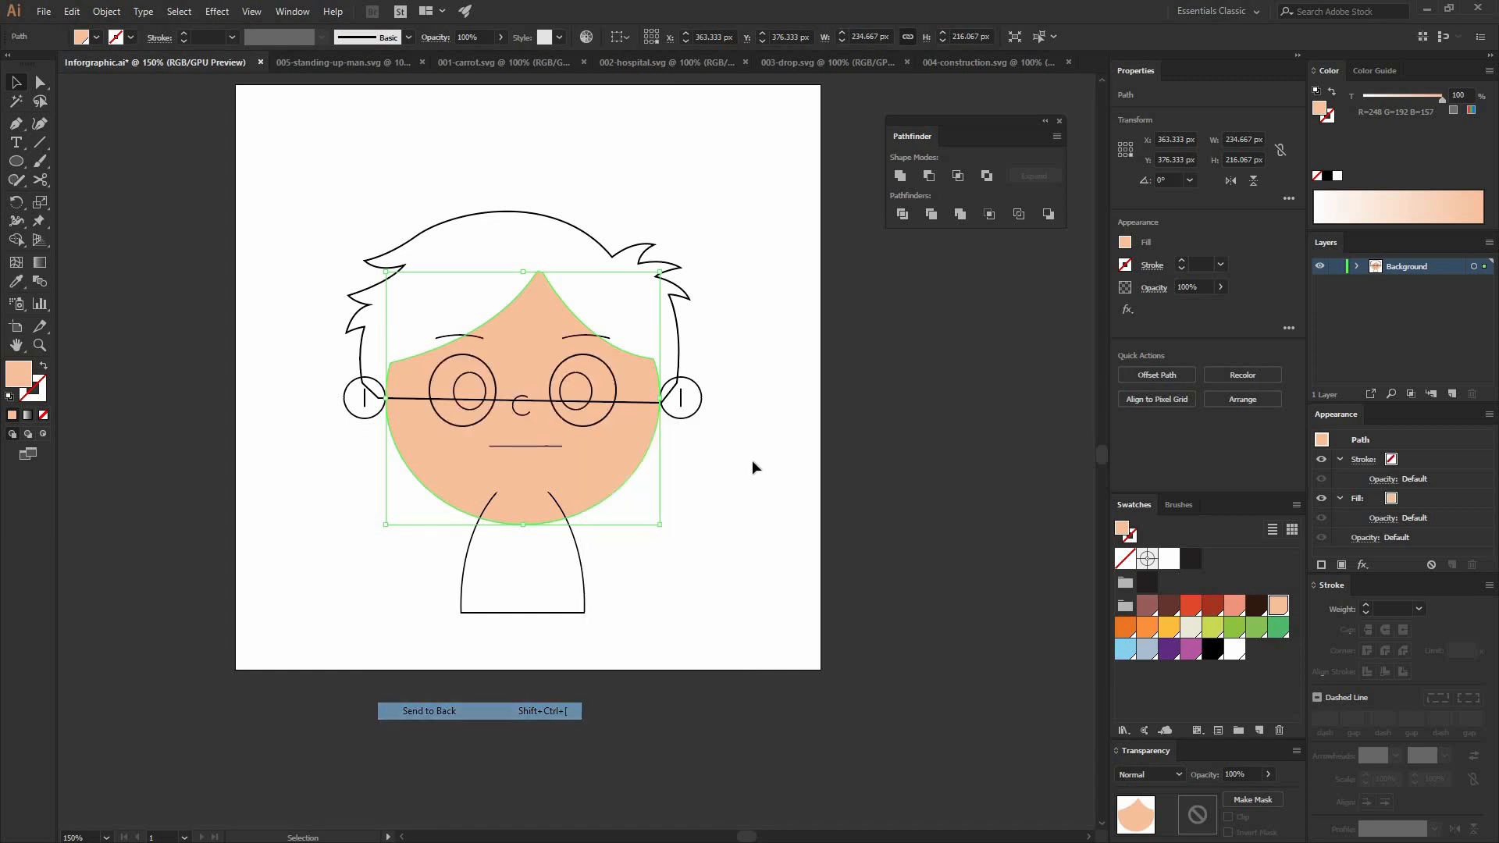
click(708, 301)
Step: Fill the hair shape with the reddish-brown swatch (R=154 G=96 B=92) without a stroke and send it to the back
click(673, 308)
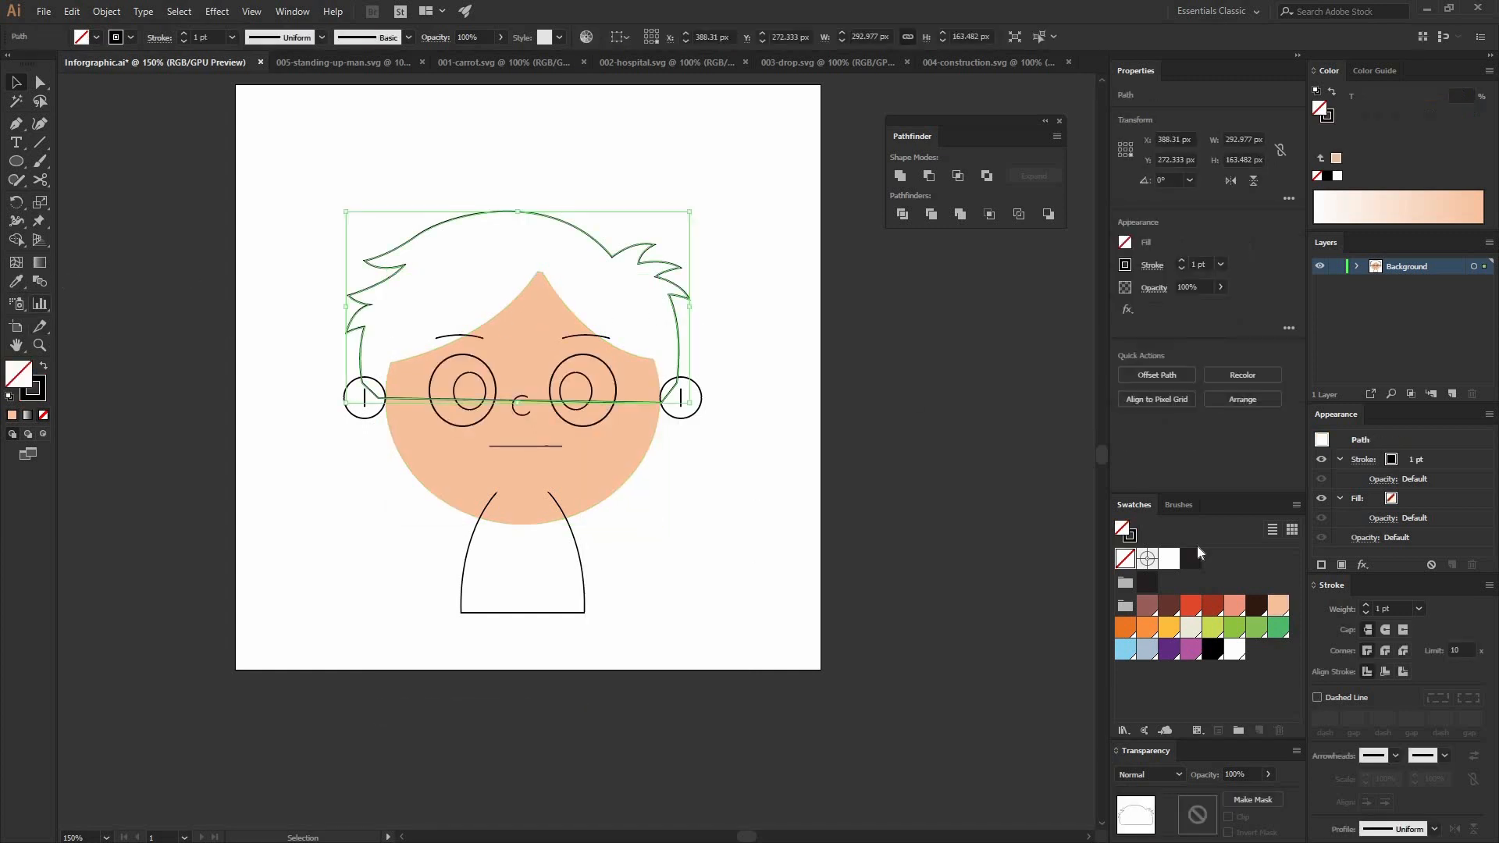
click(1155, 606)
click(40, 396)
click(43, 415)
click(13, 374)
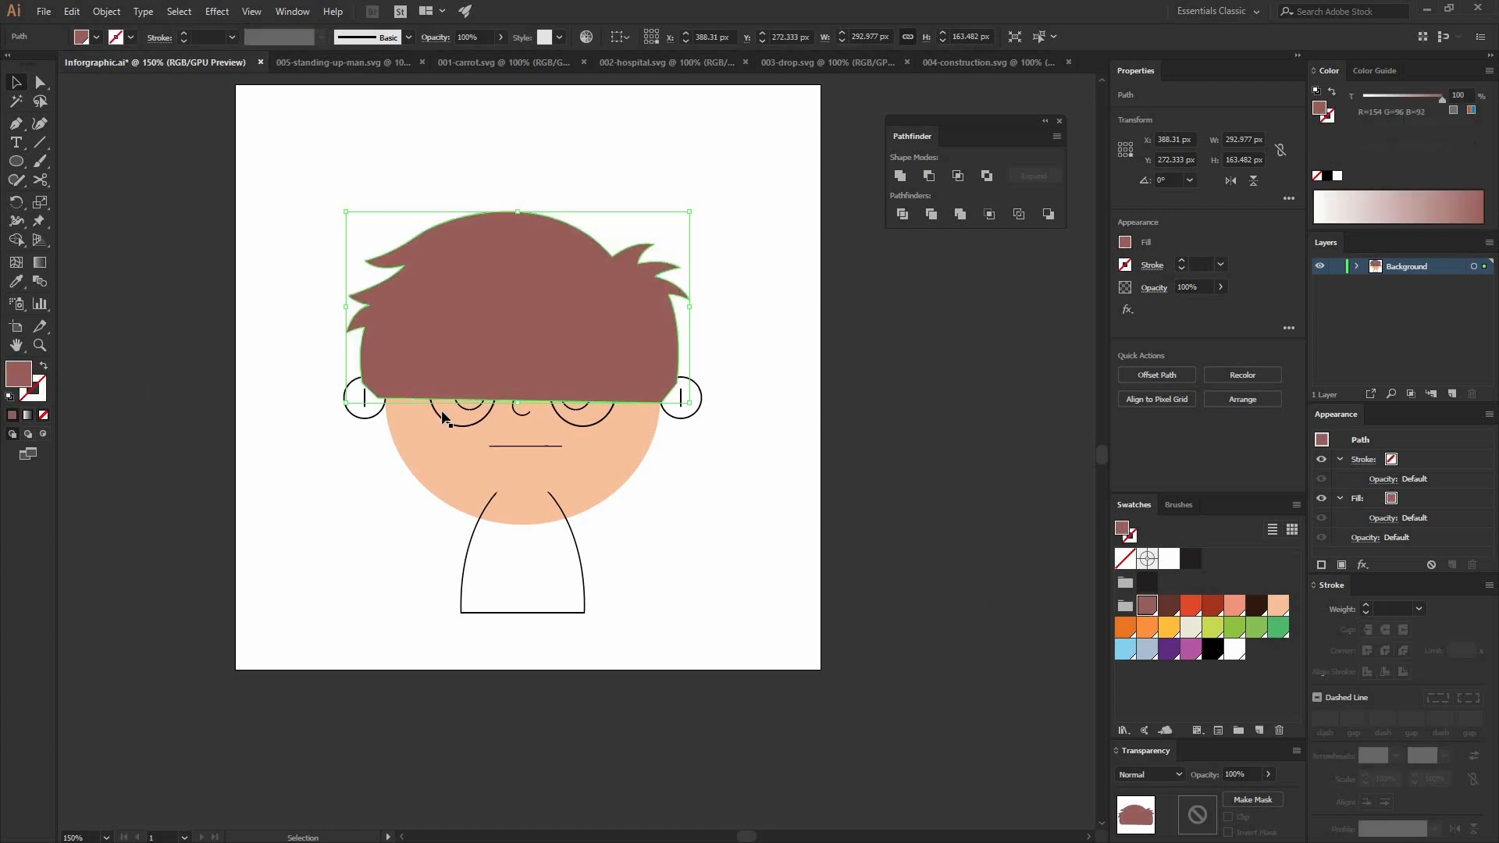
key(ctrl+shift+[)
click(722, 449)
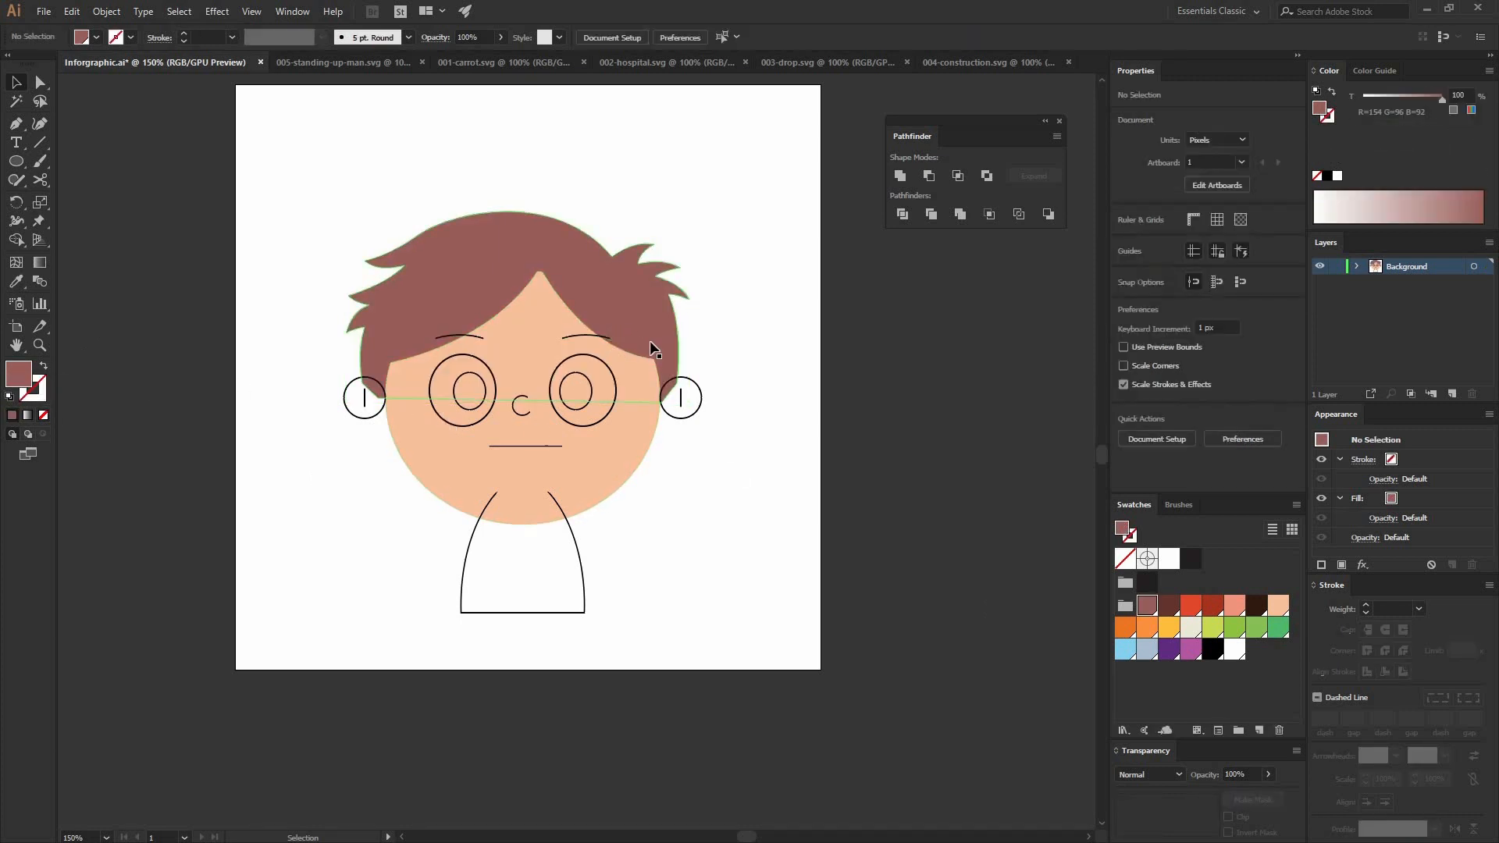
Step: Apply the face's strokeless peach fill to both ear circles by sampling it with the Eyedropper tool
click(697, 409)
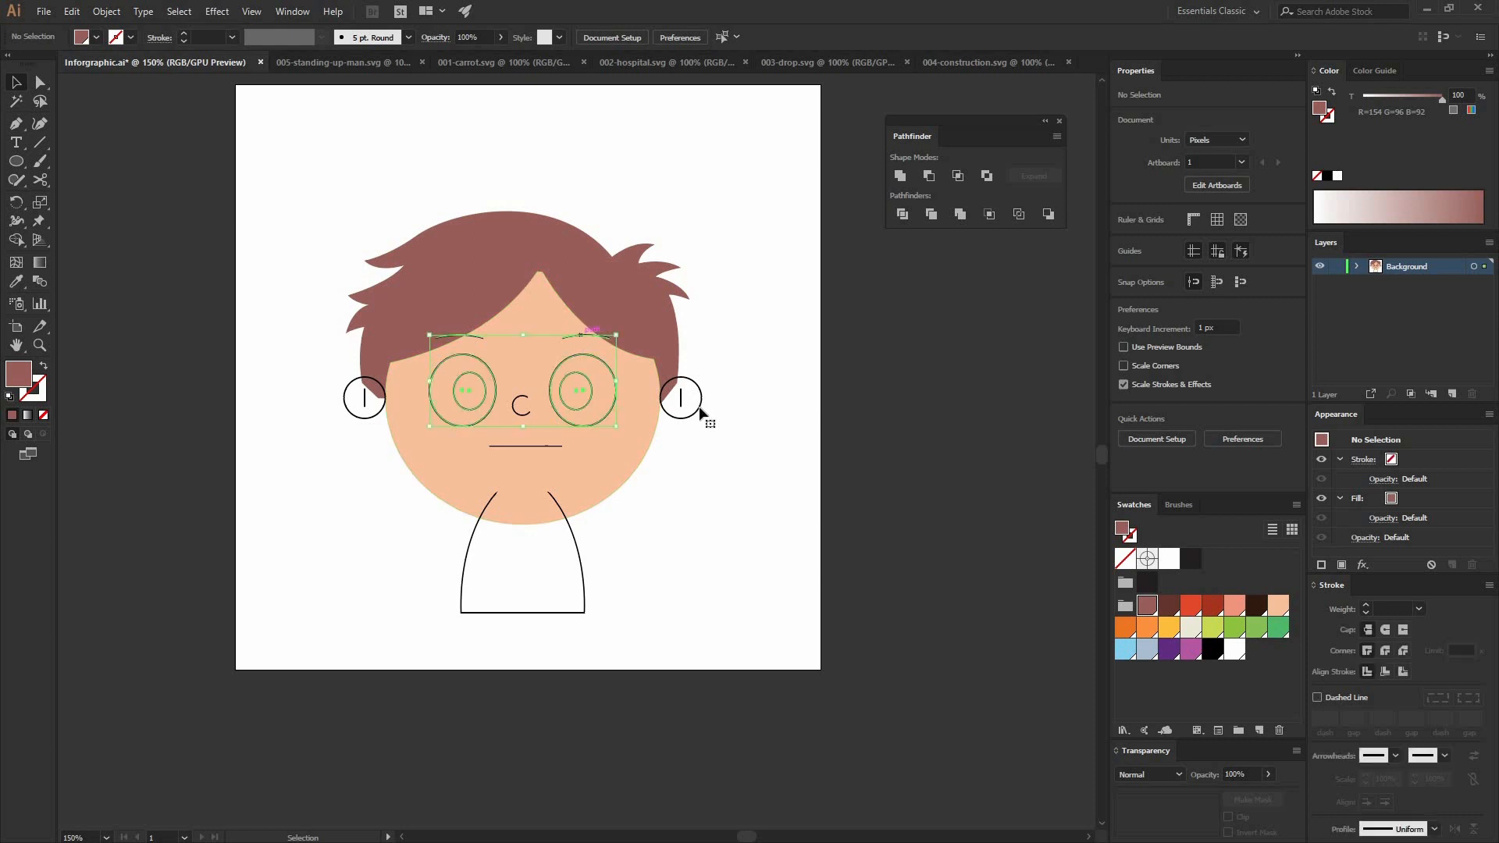
shift+click(359, 416)
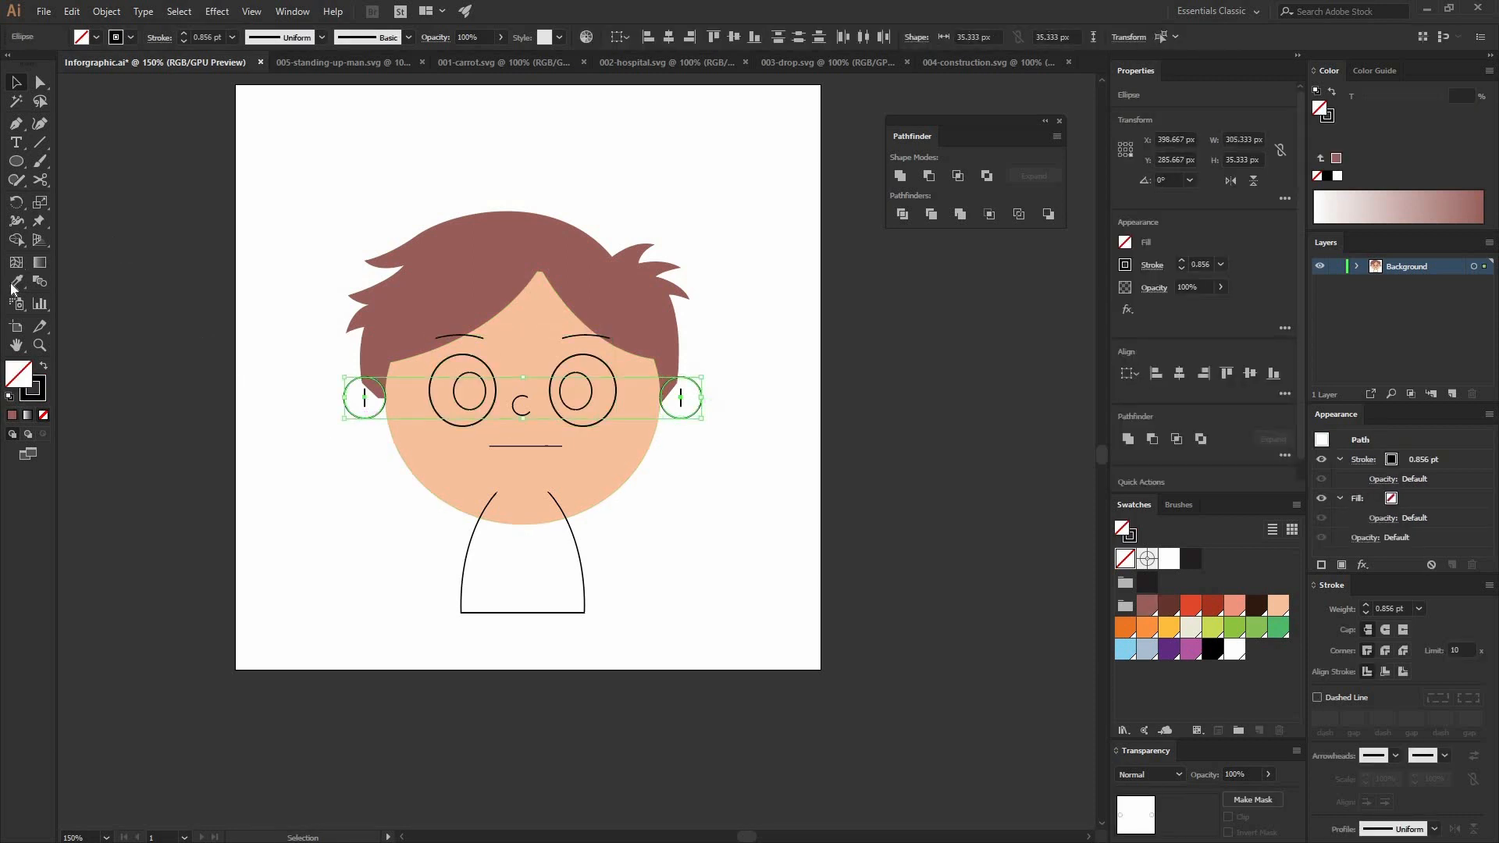
click(556, 342)
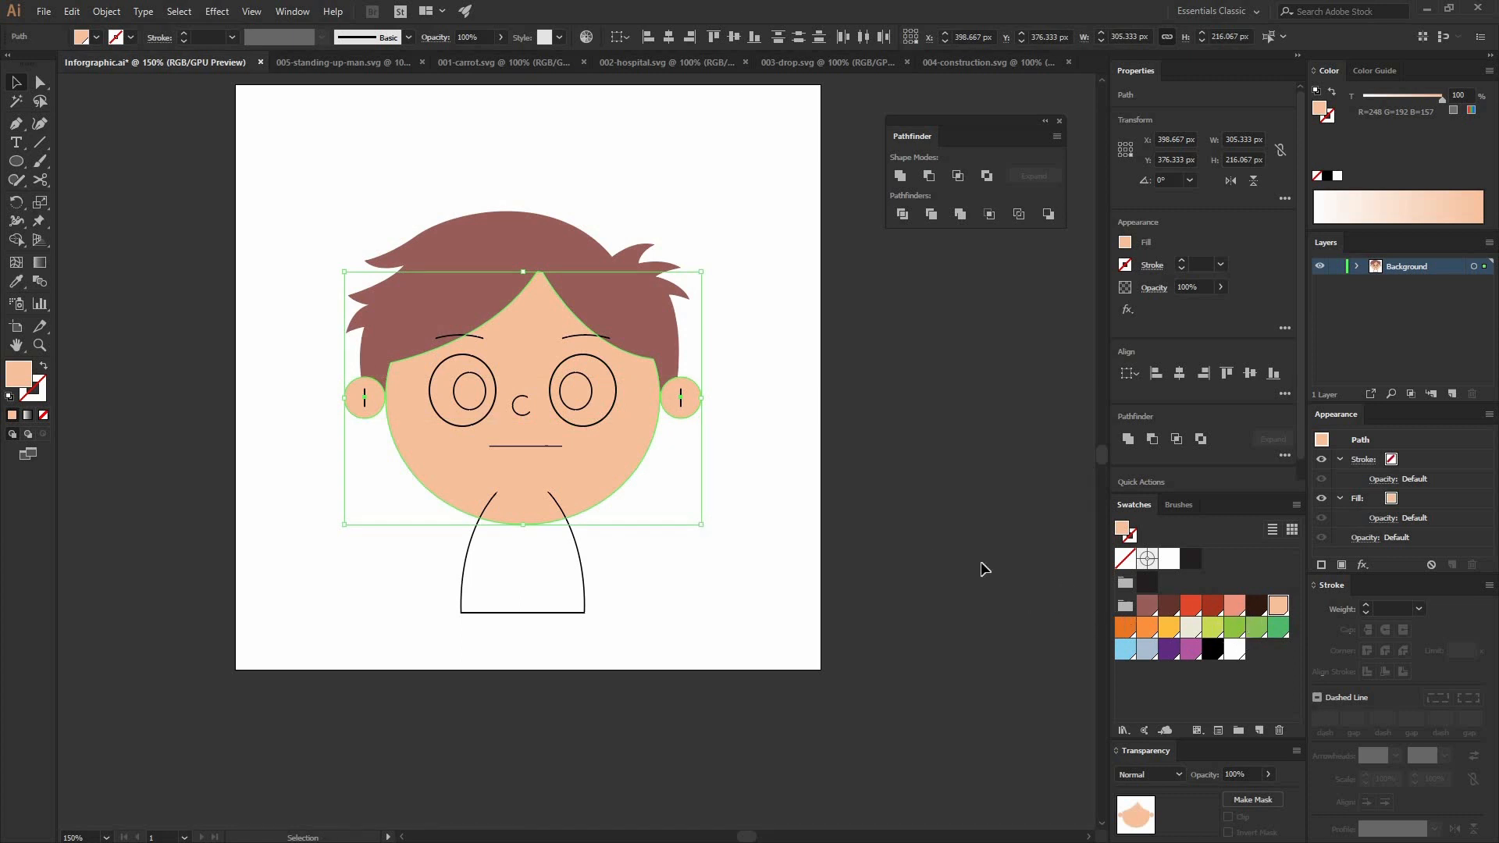
click(653, 540)
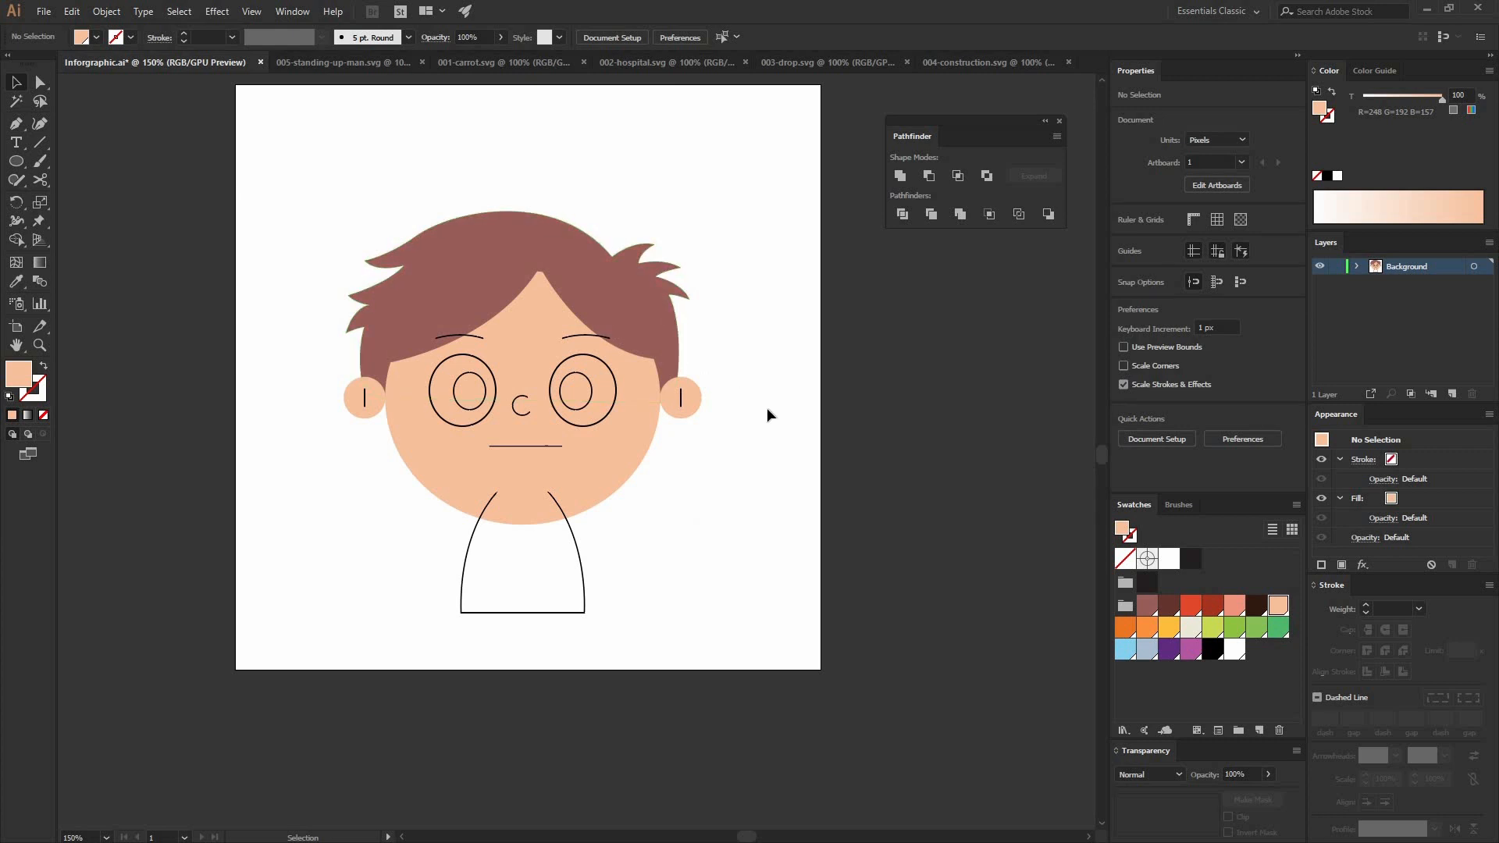
Step: Fill the neck shape with the light blue swatch (R=135 G=209 B=238) and remove its stroke
click(531, 554)
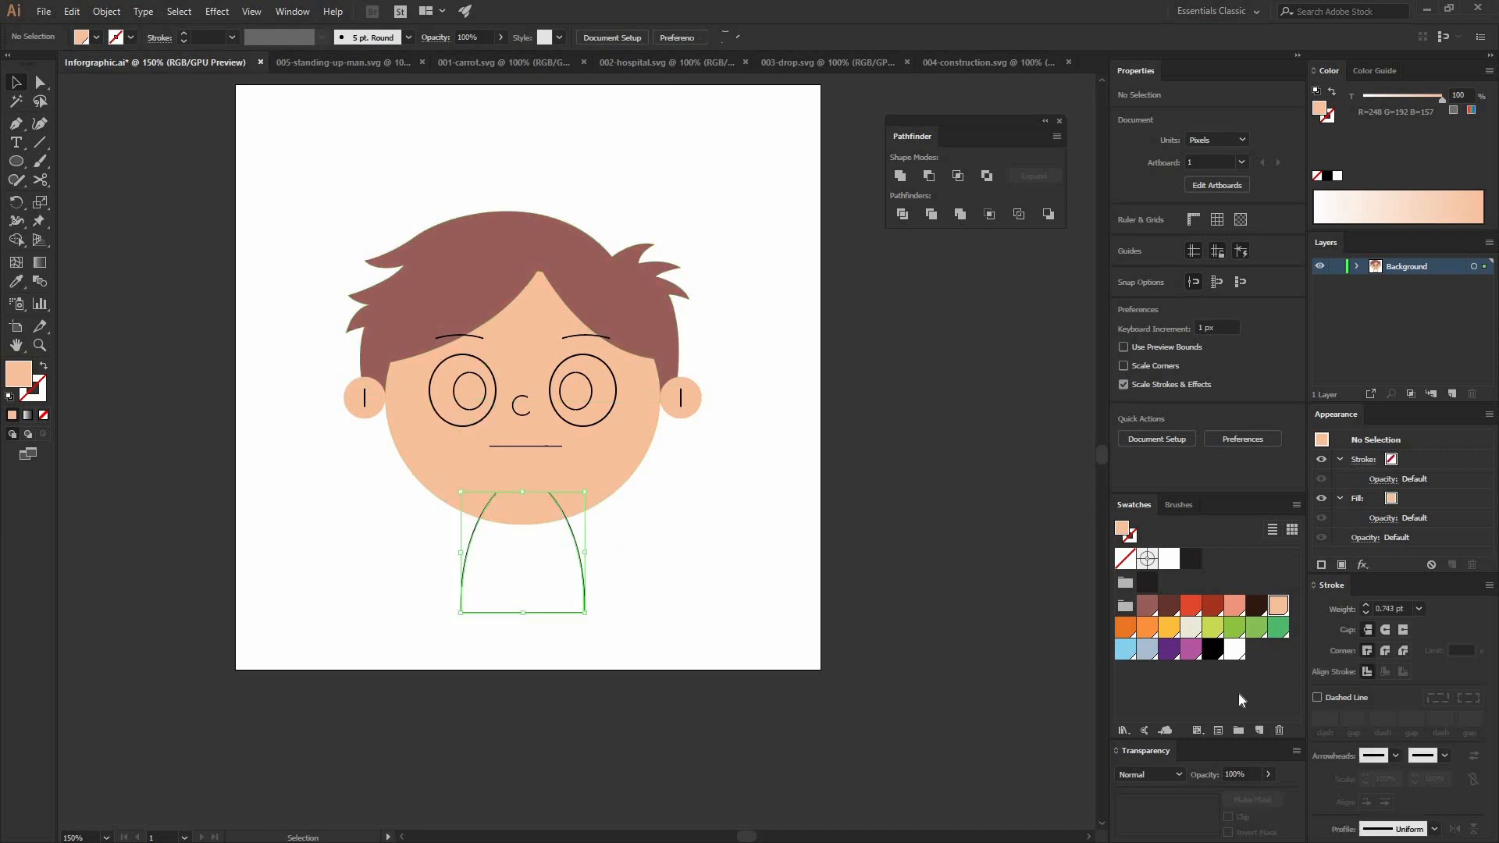
click(1124, 649)
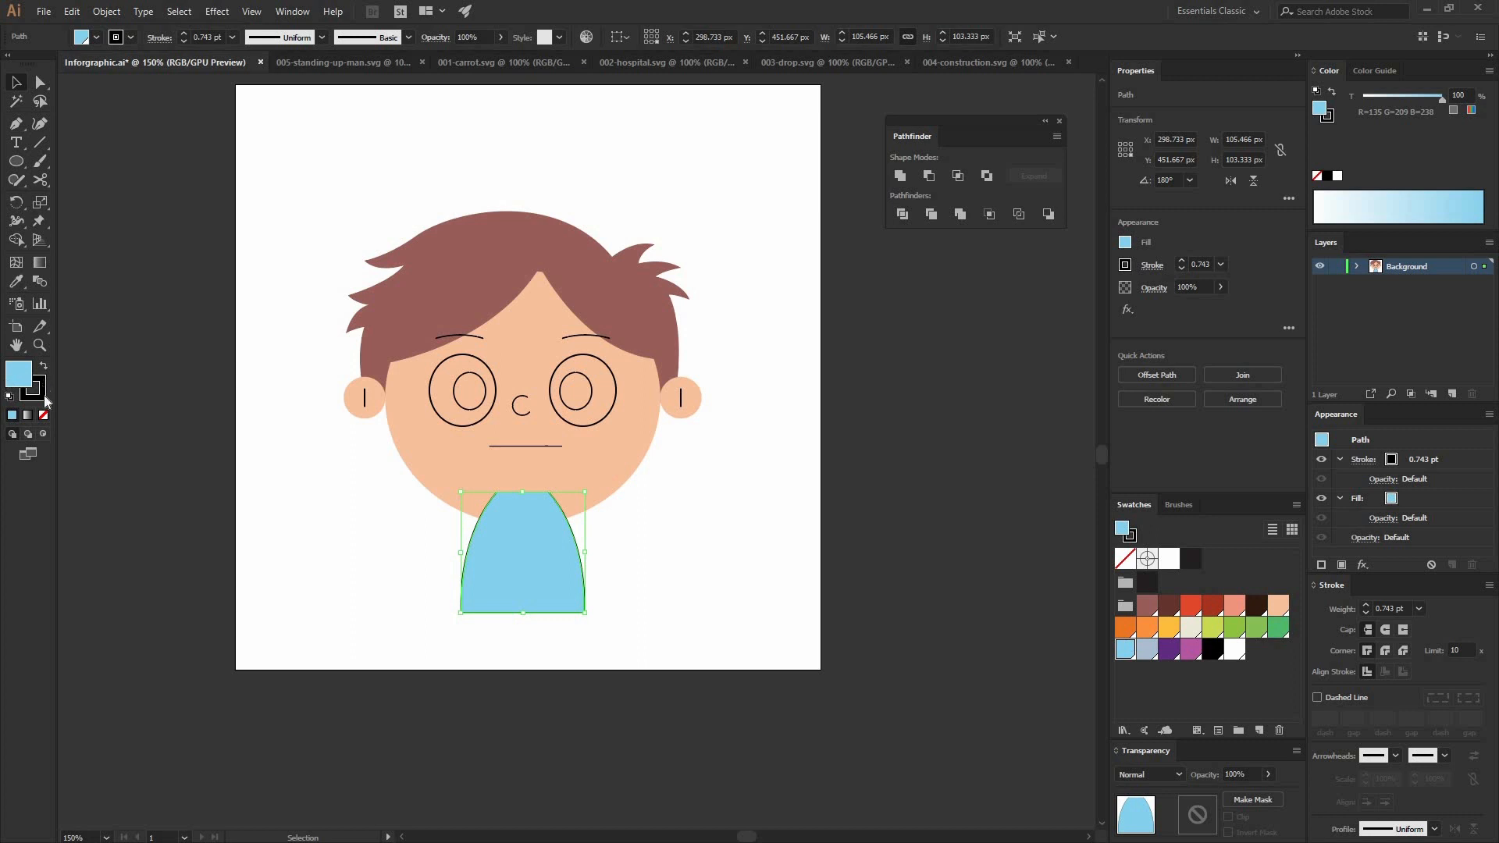
click(39, 394)
click(43, 415)
key(x)
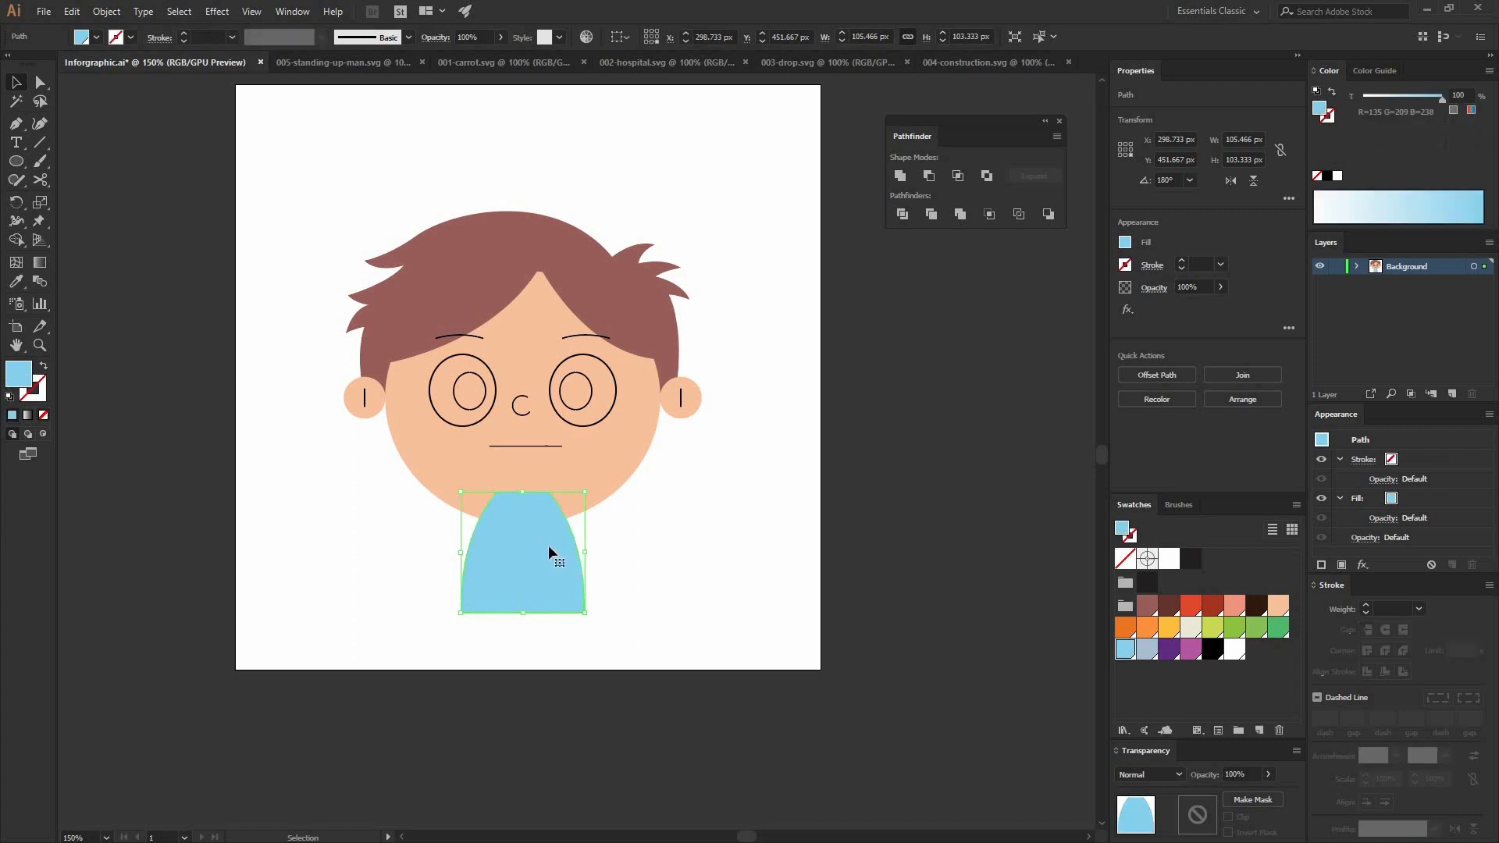
Step: Send the light blue neck shape to the back, behind the face
right_click(518, 509)
mouse_move(594, 757)
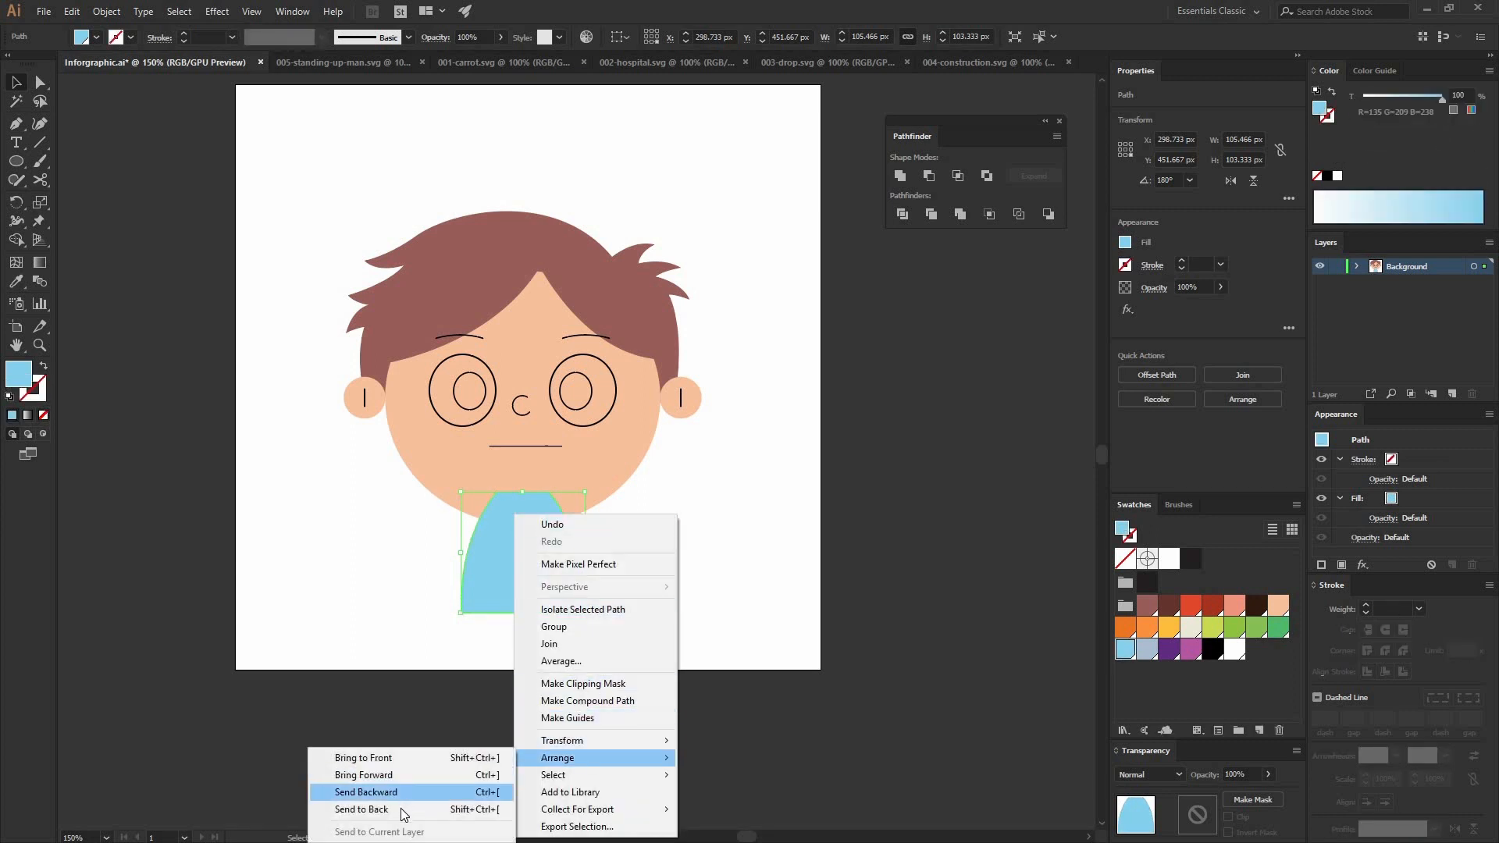
click(402, 814)
key(ctrl+shift+a)
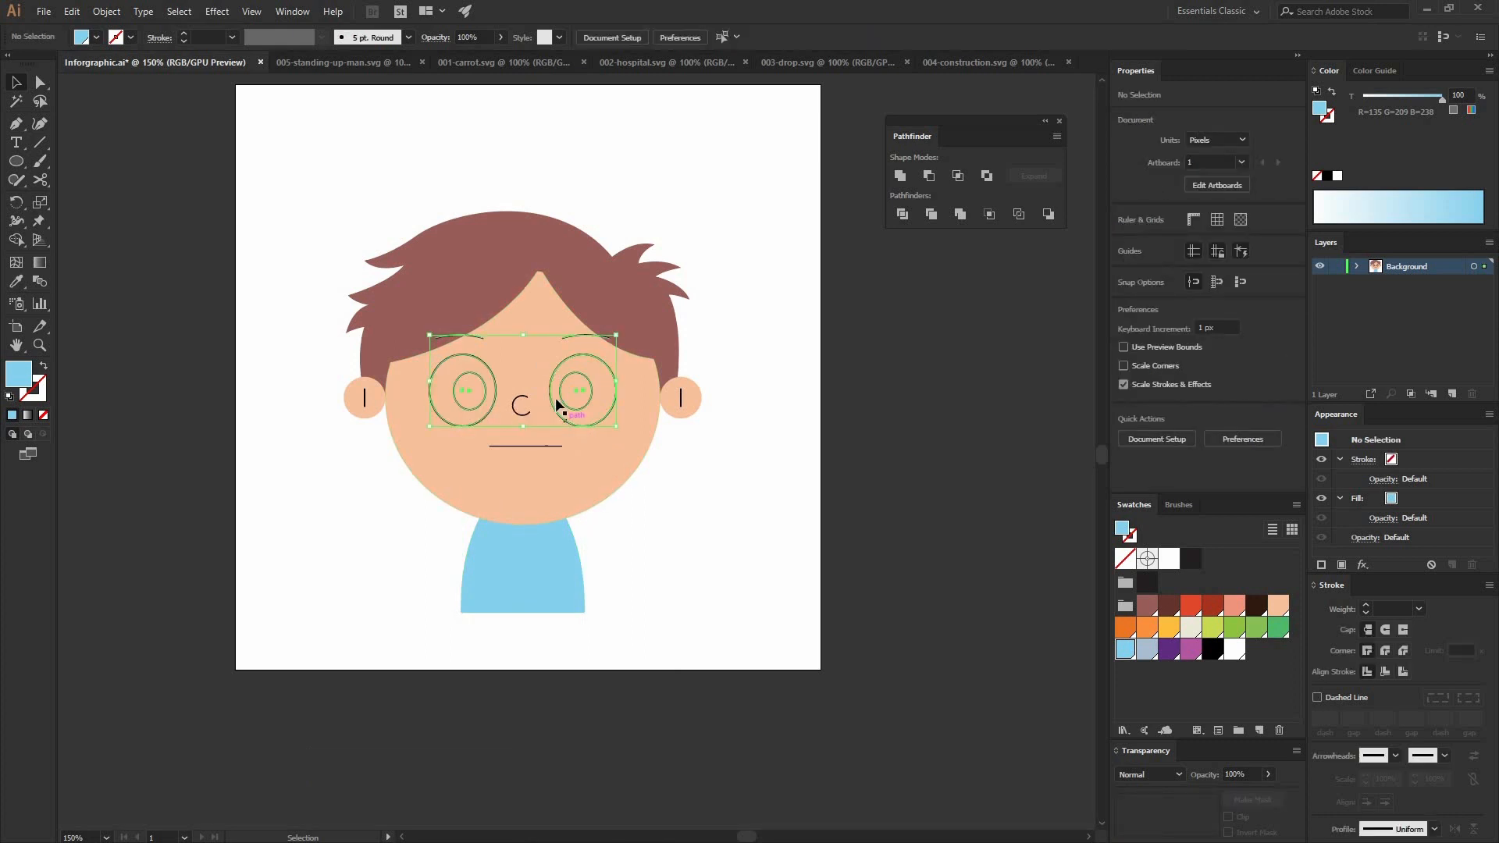
Step: Ungroup the eyes and eyebrows
click(558, 404)
right_click(601, 495)
click(616, 520)
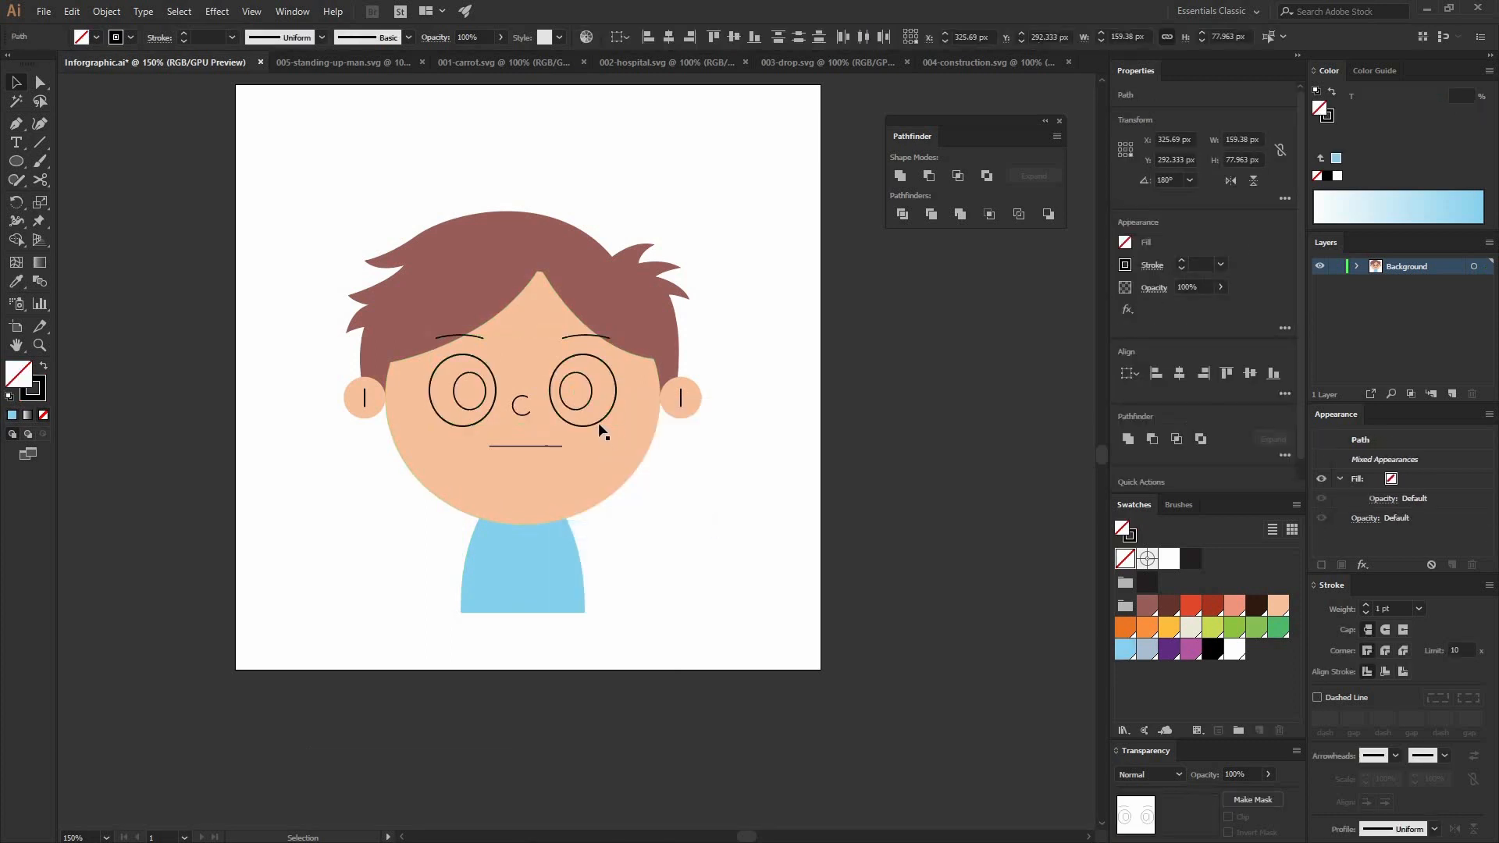
Step: Fill both outer eye ellipses with white and remove their stroke
click(479, 418)
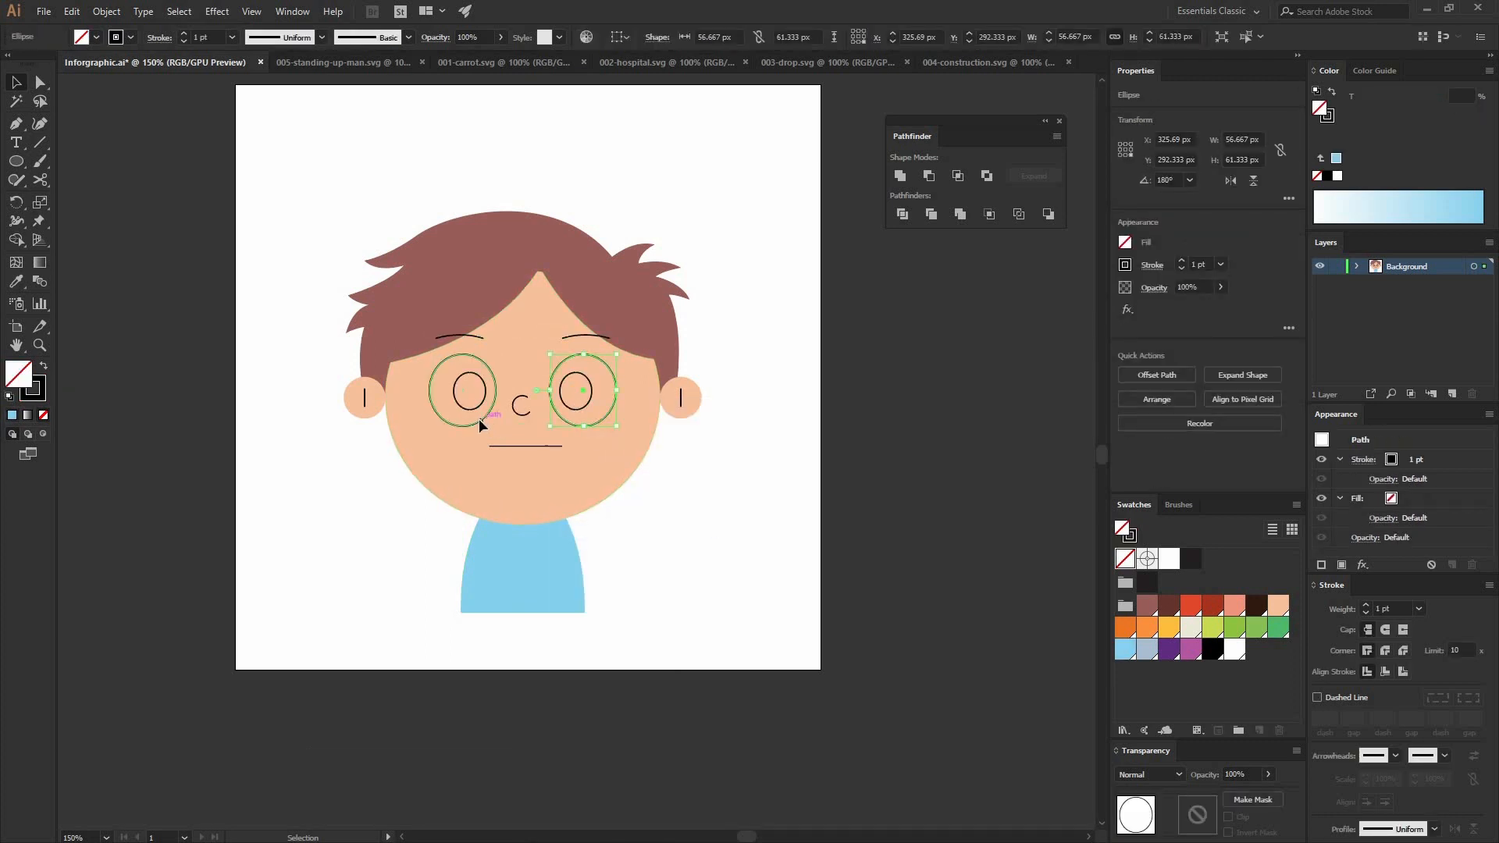
click(1234, 648)
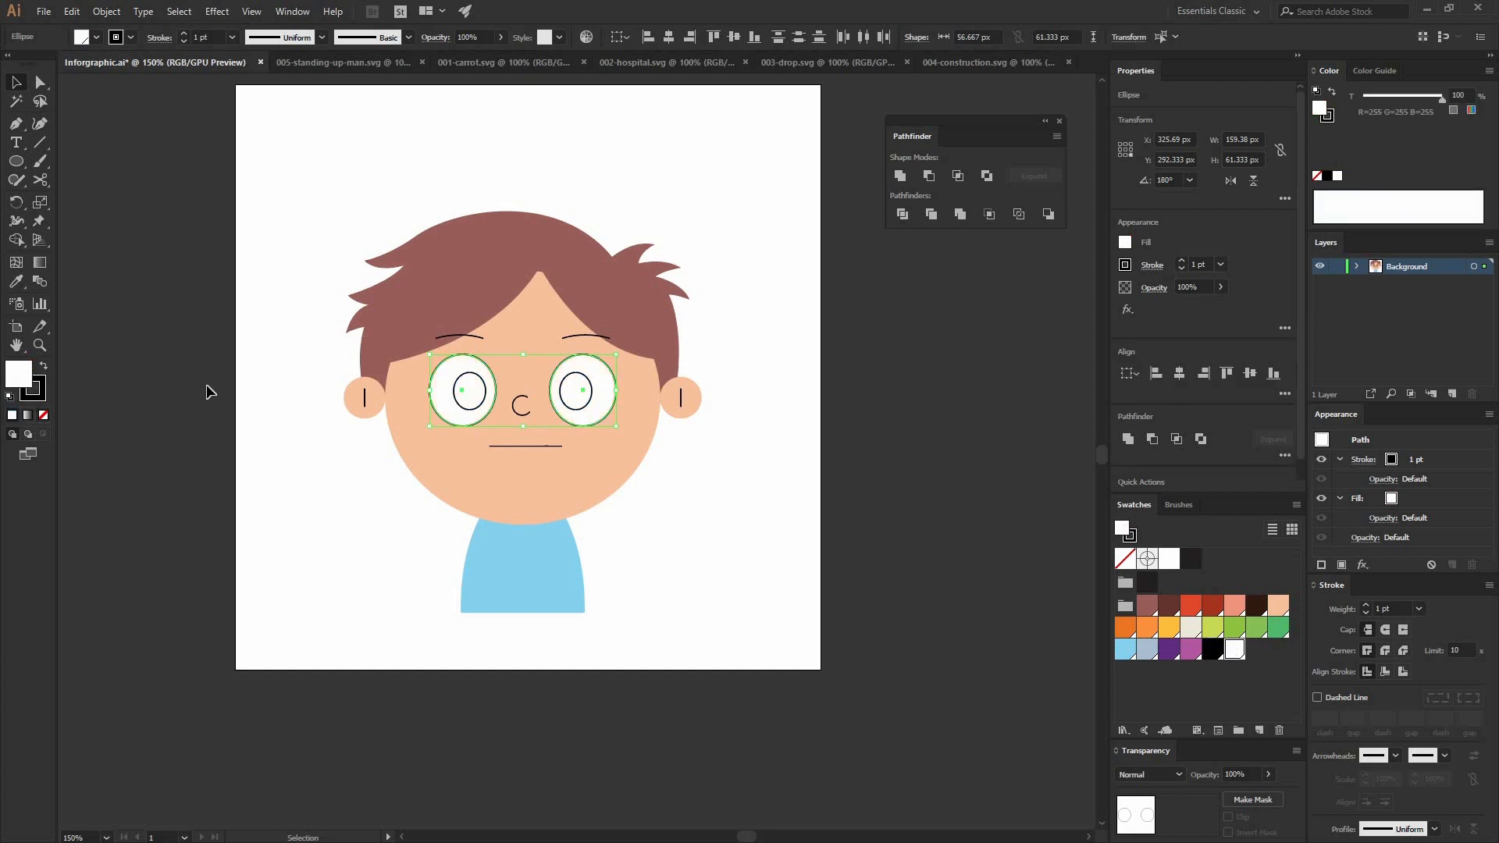
click(44, 414)
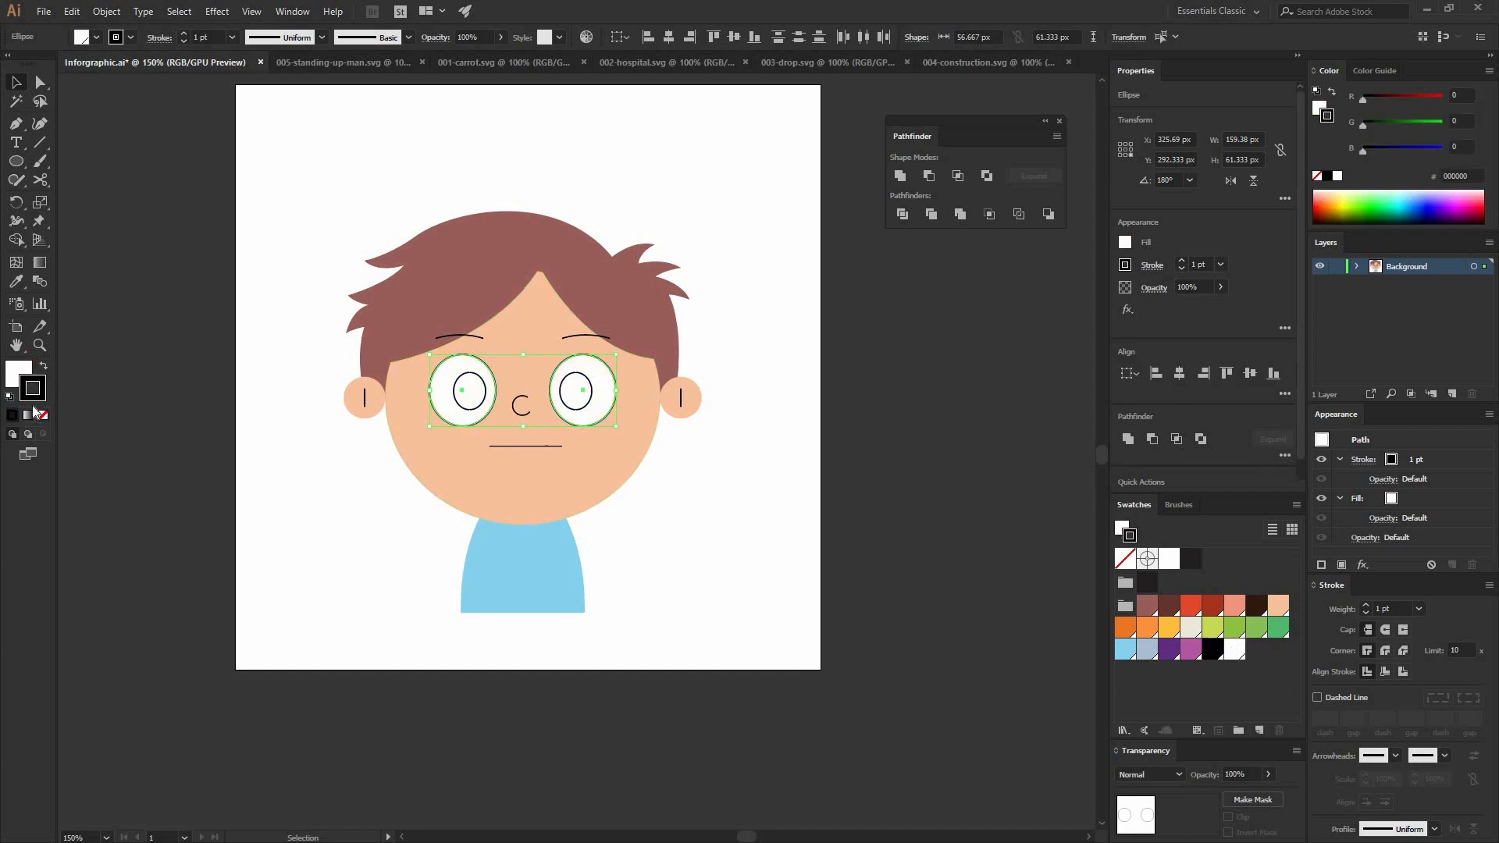
Step: Turn both pupil ellipses into solid black shapes without a stroke
click(593, 398)
click(44, 365)
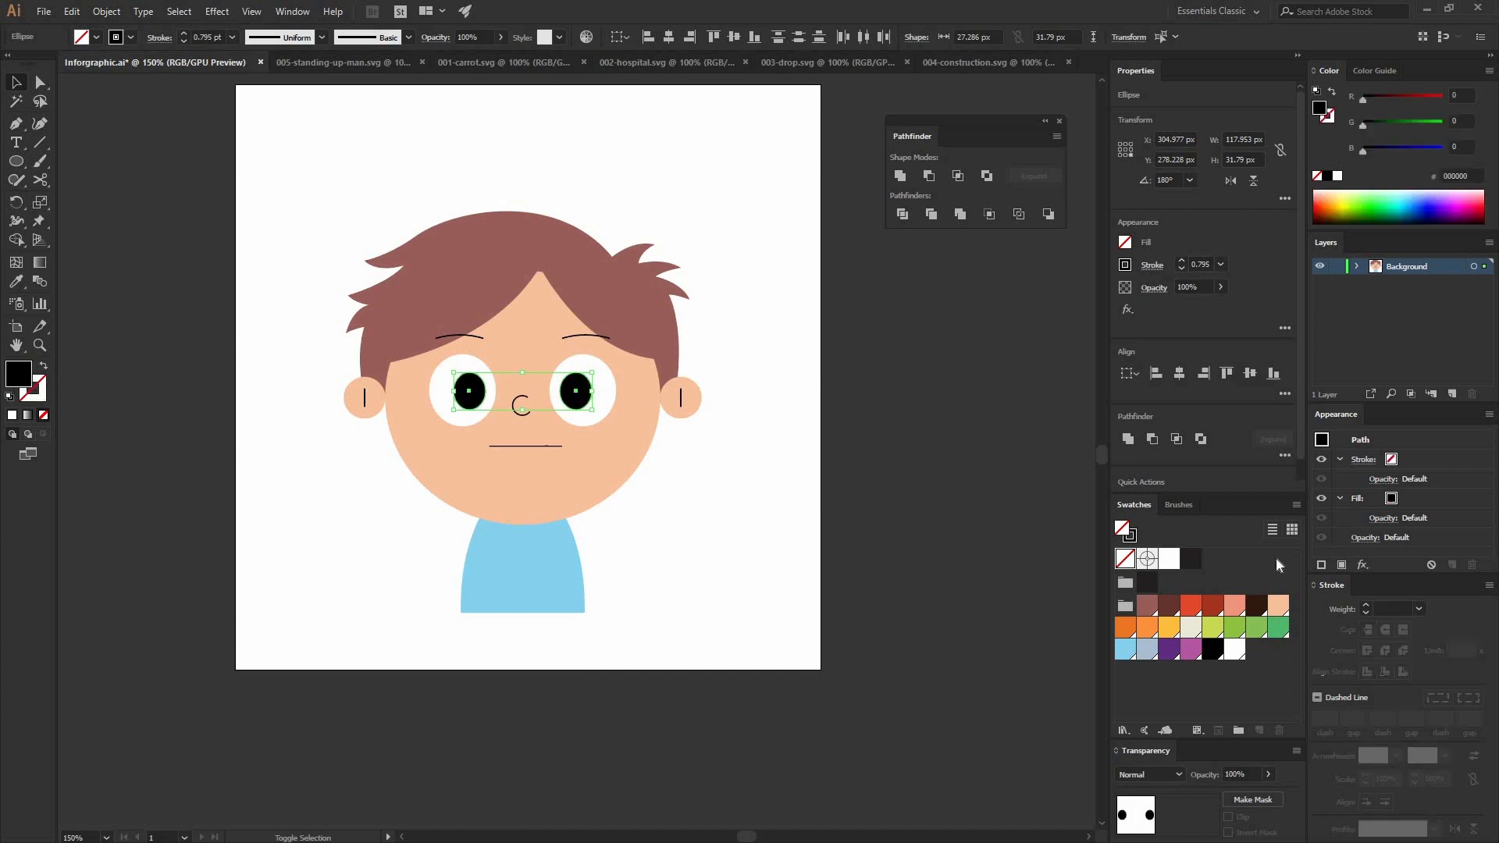
click(740, 520)
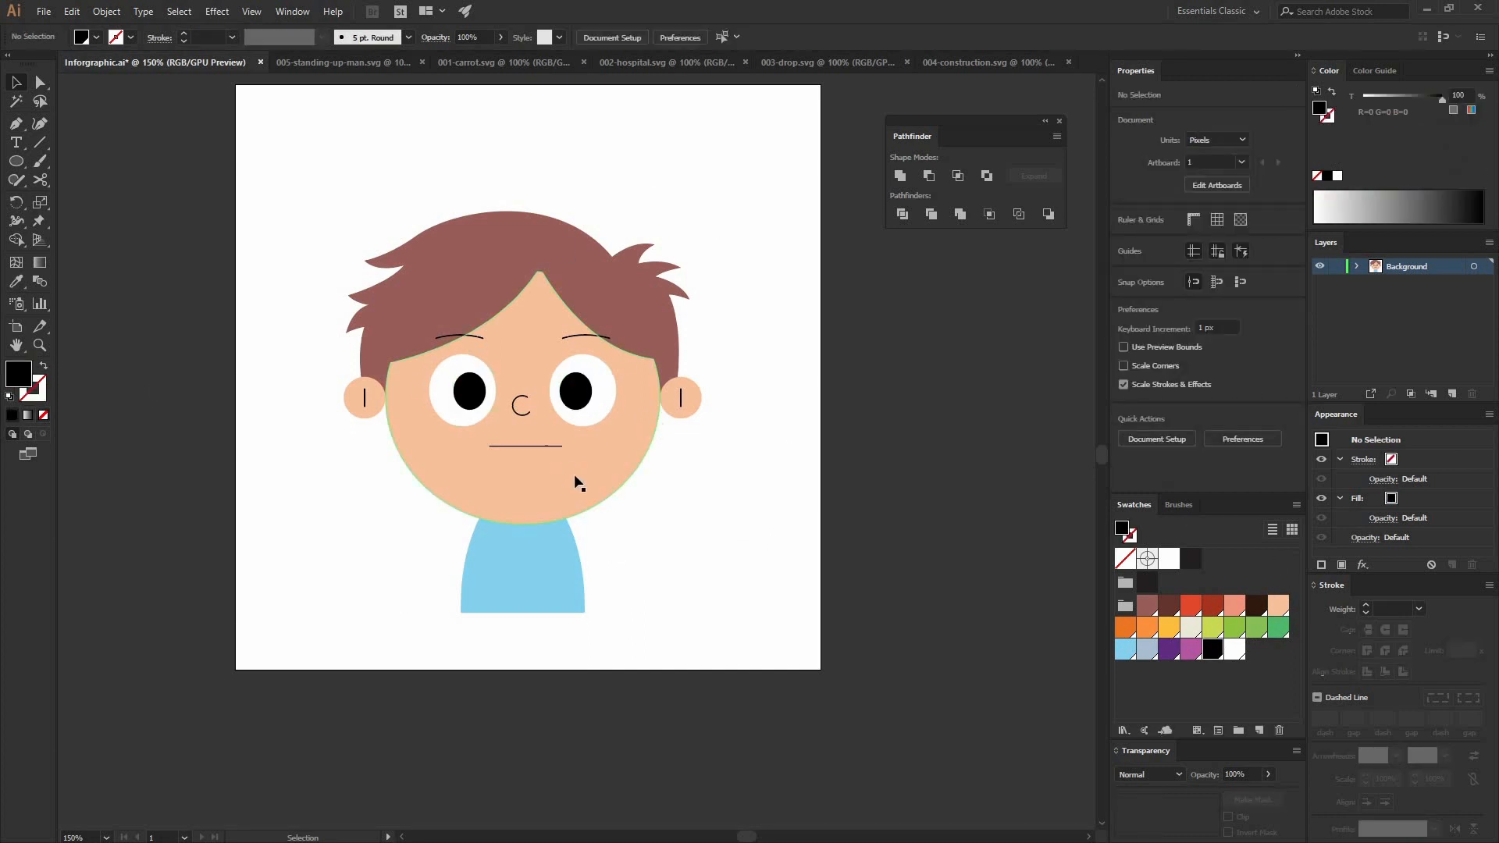
Step: Group the mouth line, the nose curve and the two inner ear lines
click(529, 425)
shift+click(682, 399)
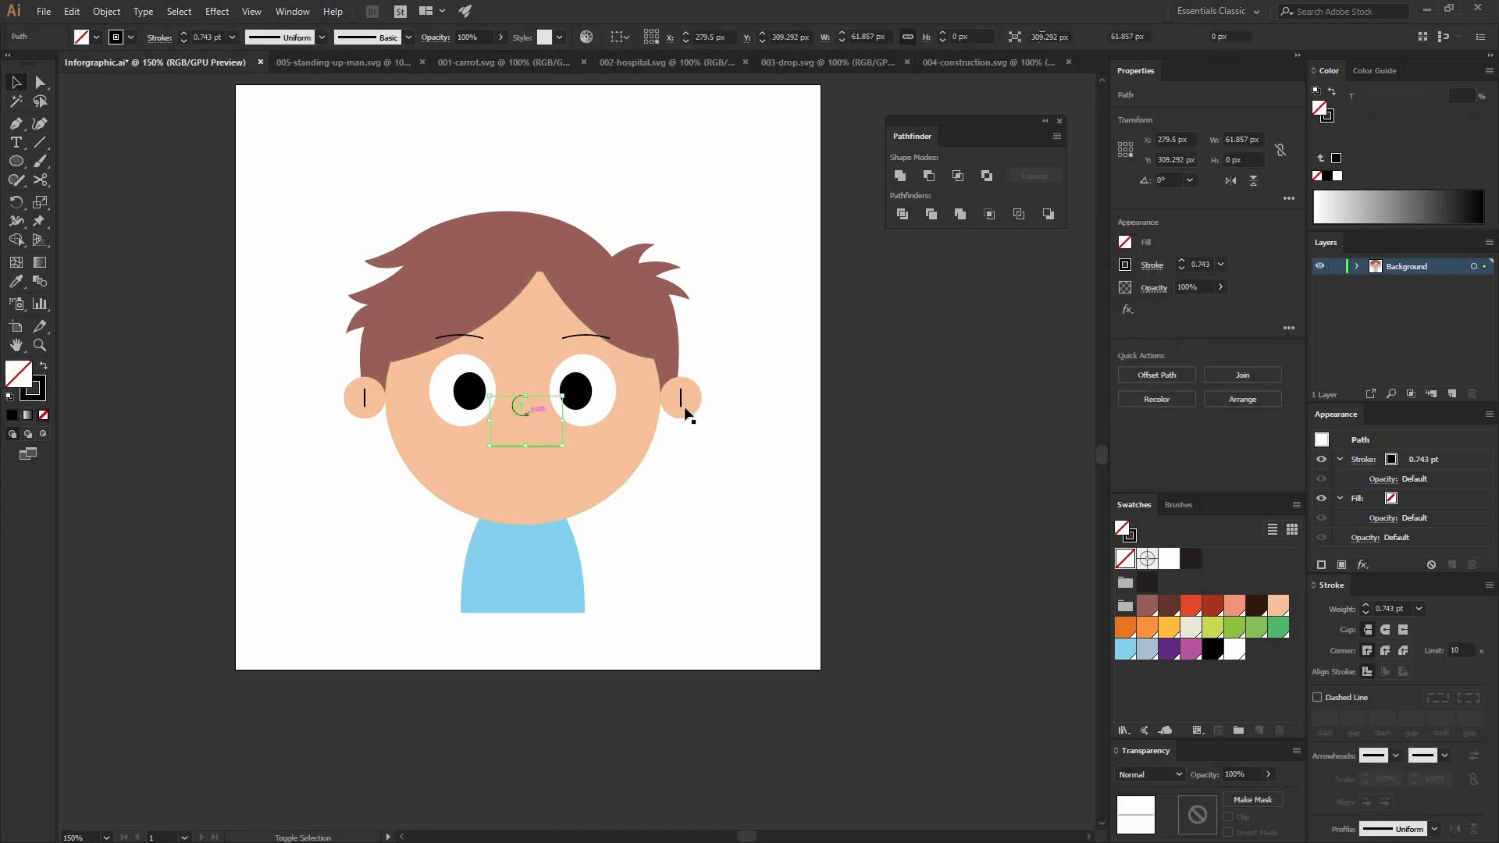
shift+click(364, 399)
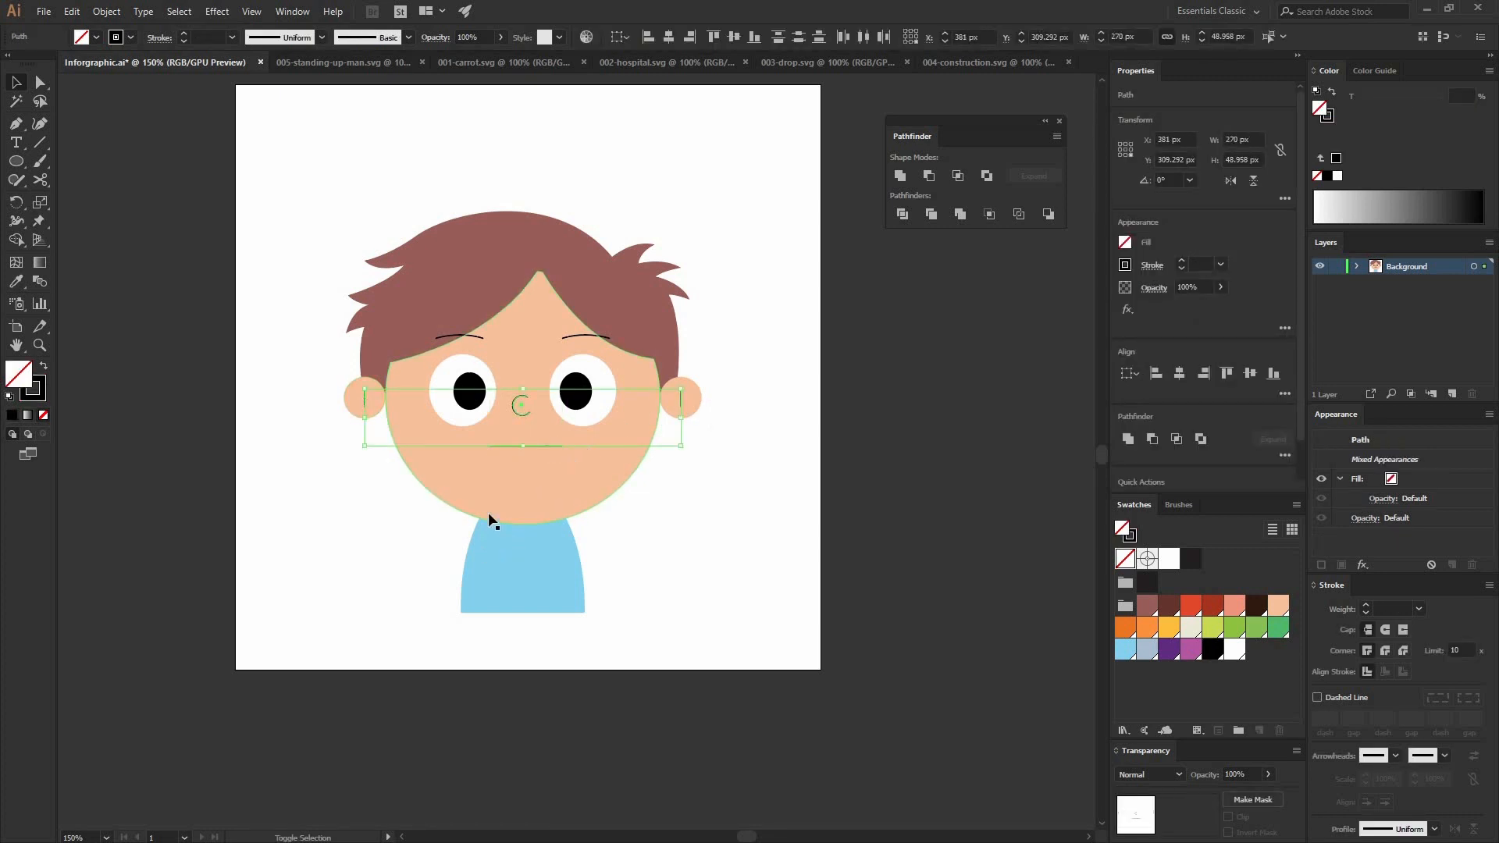
click(106, 11)
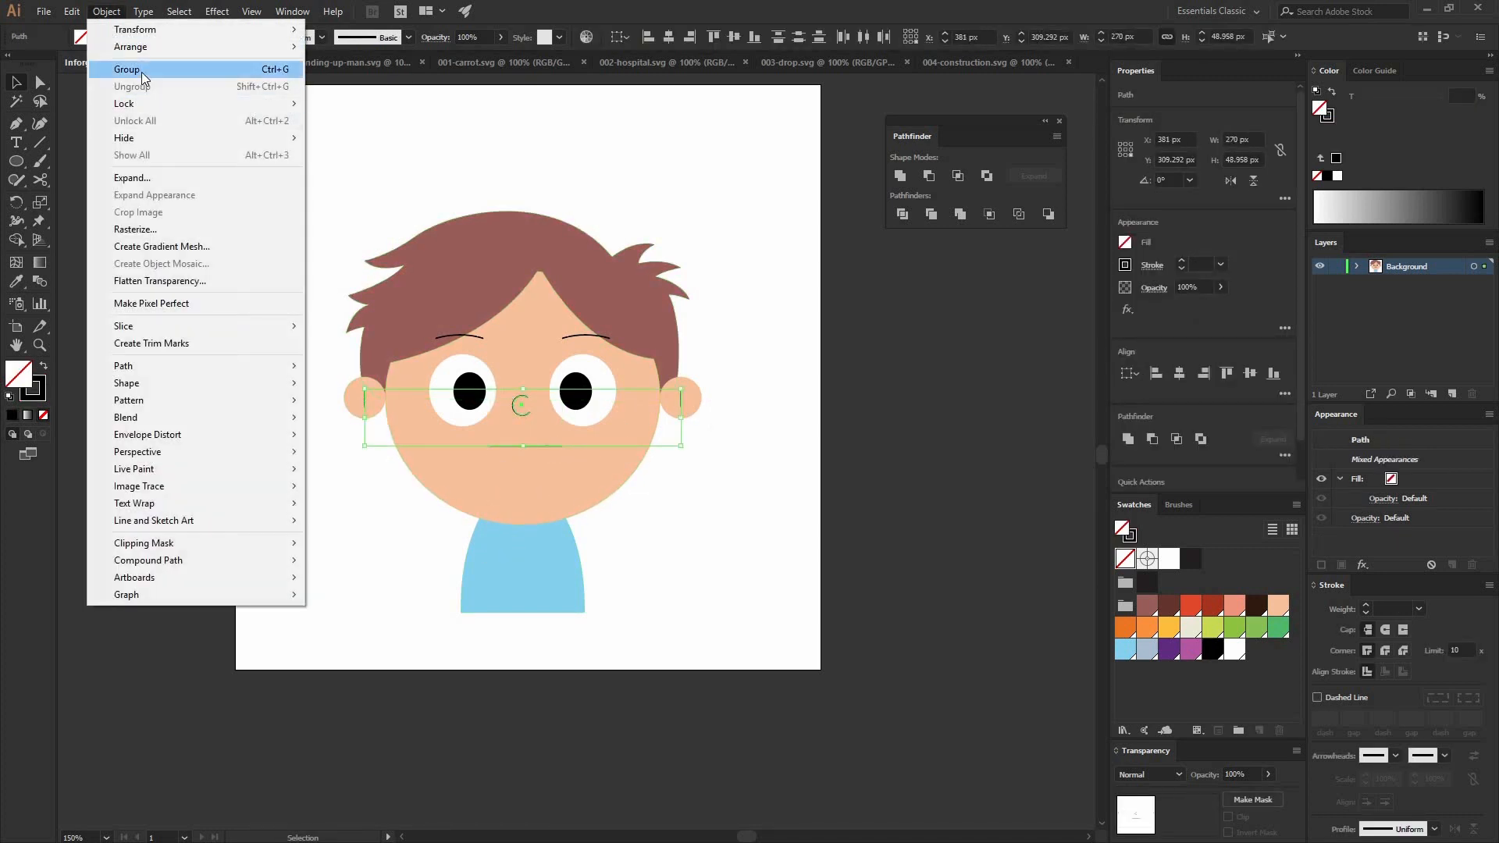
click(142, 72)
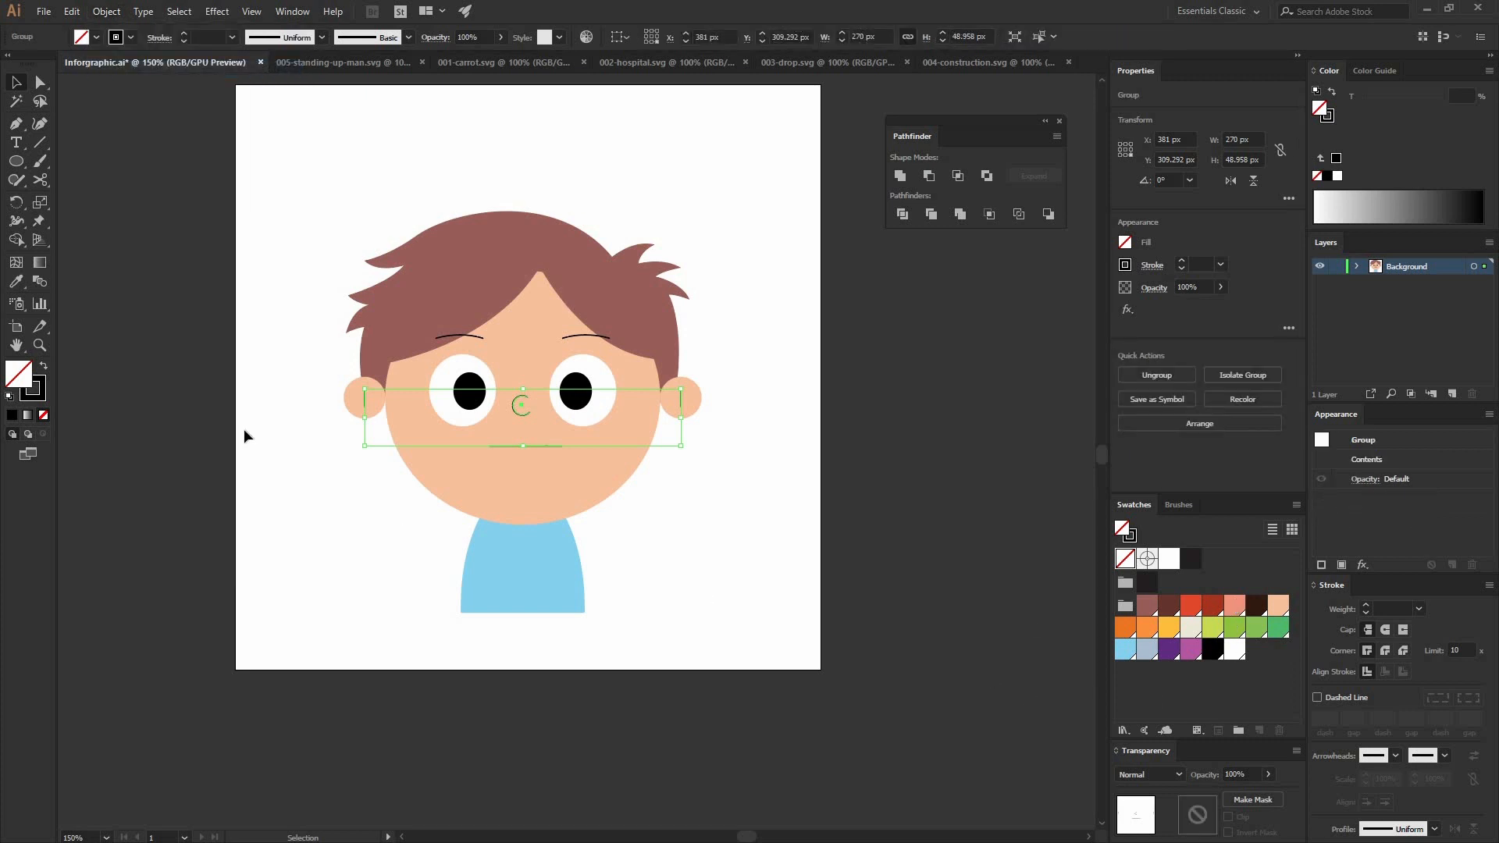
Step: Give the mouth, nose and ear lines a salmon-pink 3 pt stroke with round caps and round corners
click(1234, 606)
key(shift+x)
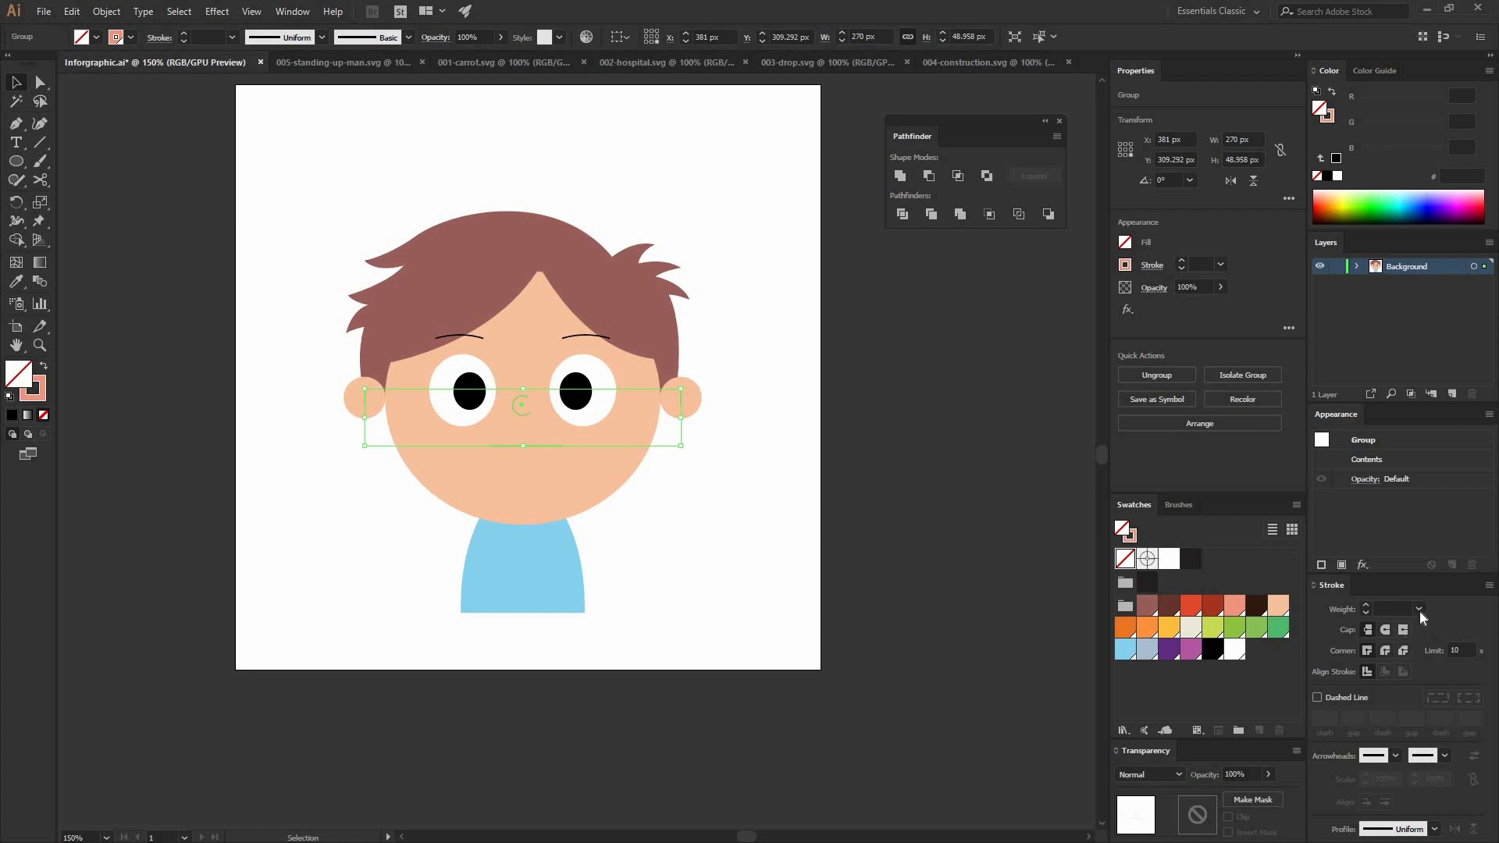
click(1460, 321)
click(693, 733)
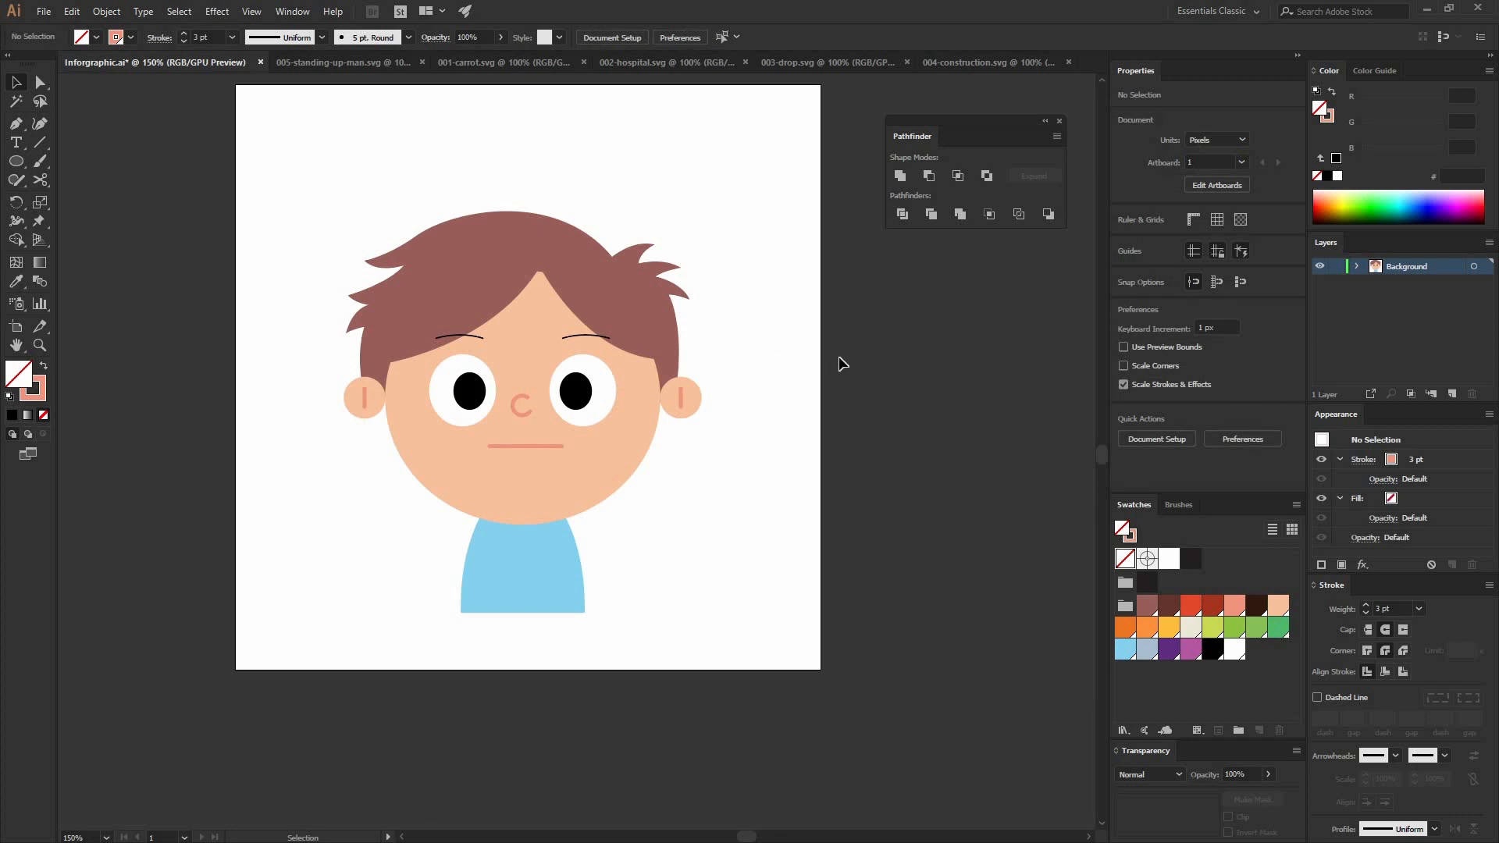
Step: Nudge both ear circles slightly inward toward the head, leaving the inner ear lines in place
double_click(373, 410)
key(ctrl+equal)
key(ctrl+equal)
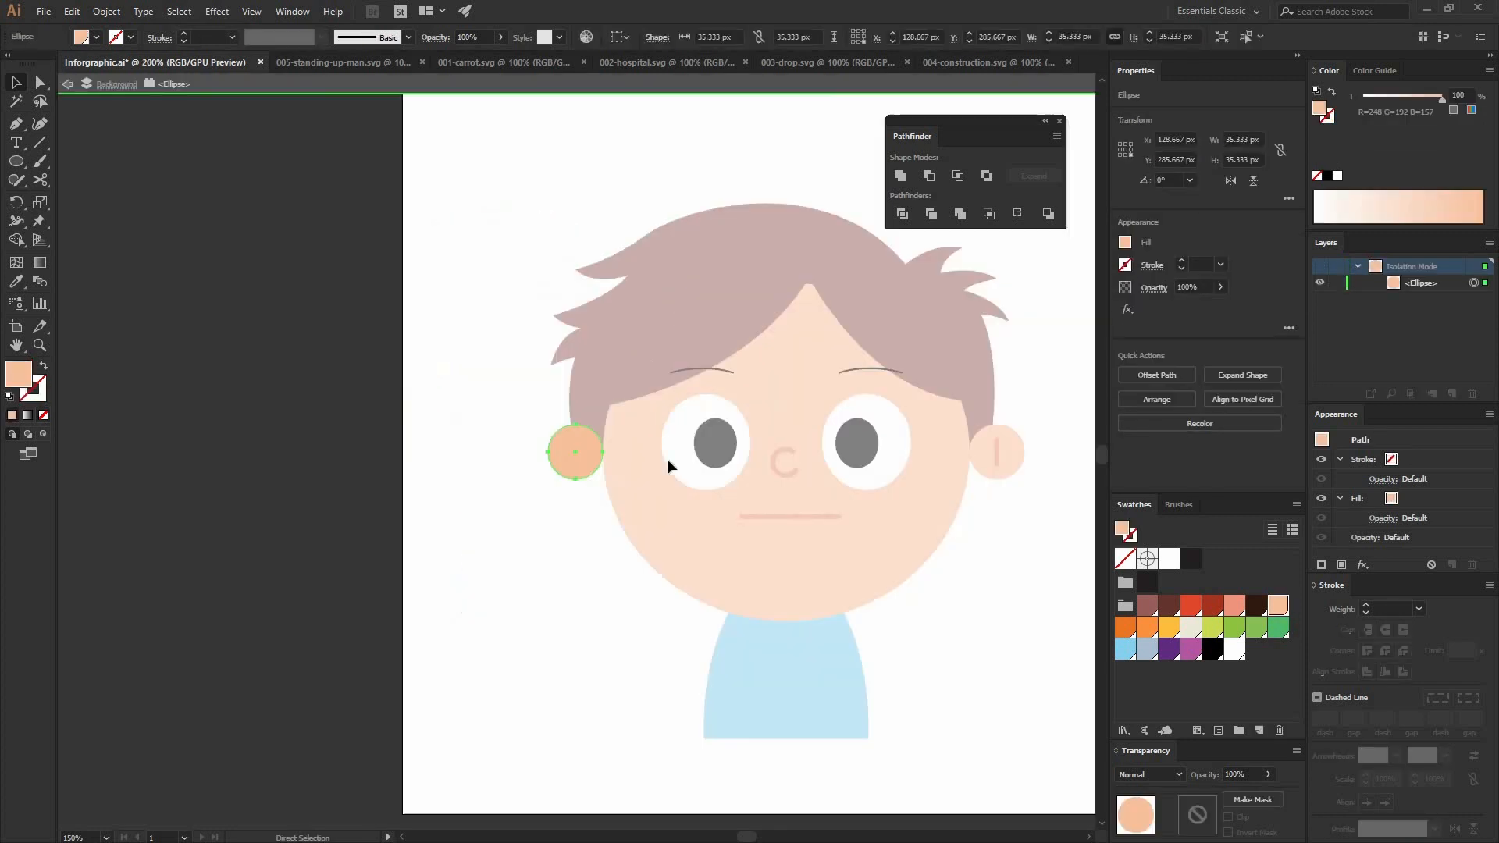
drag(598, 462, 602, 462)
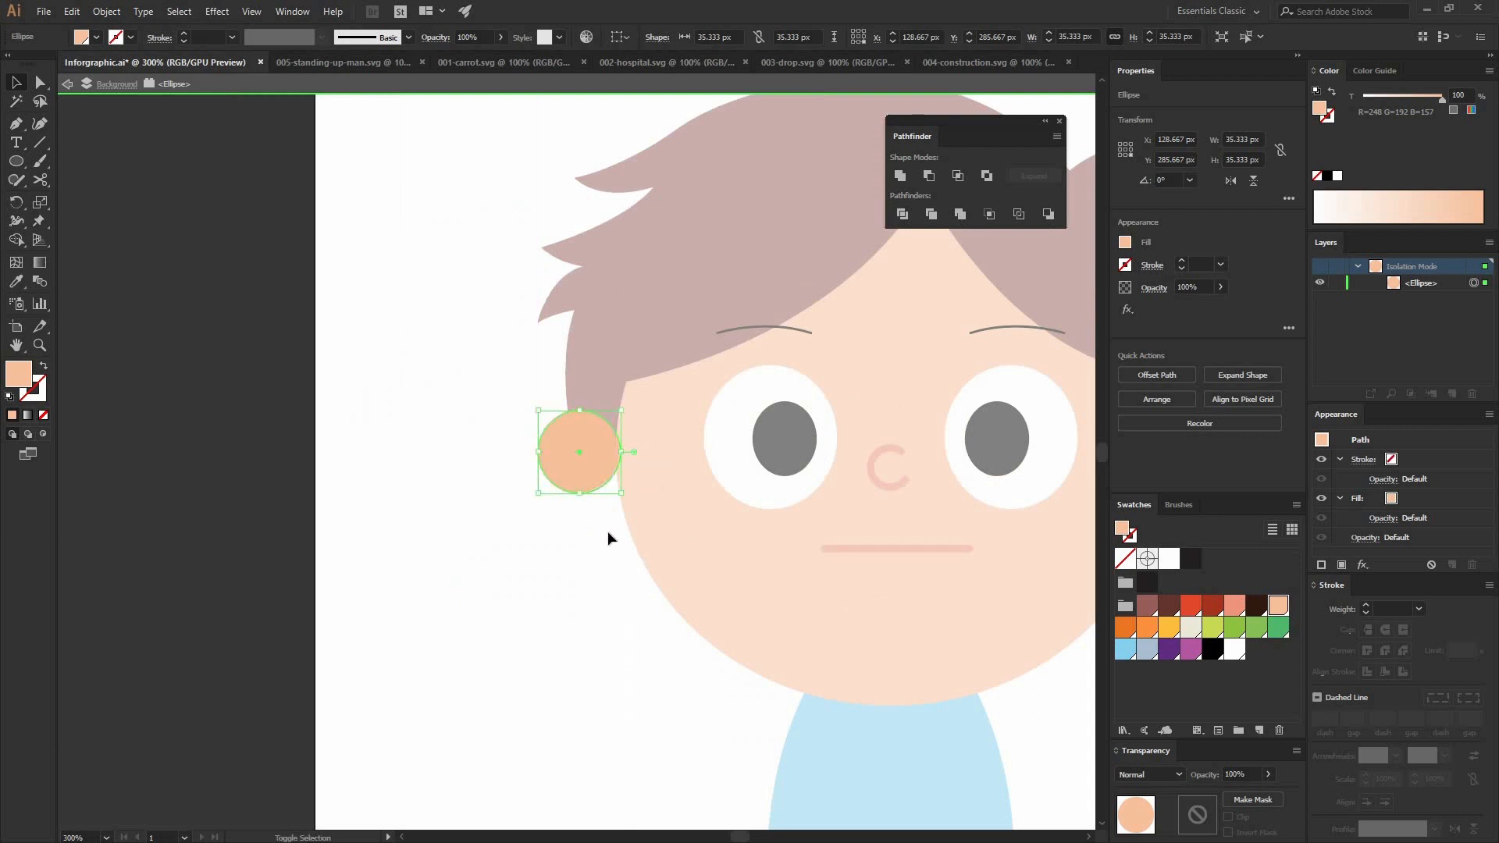
double_click(609, 532)
drag(749, 503, 585, 480)
click(1011, 448)
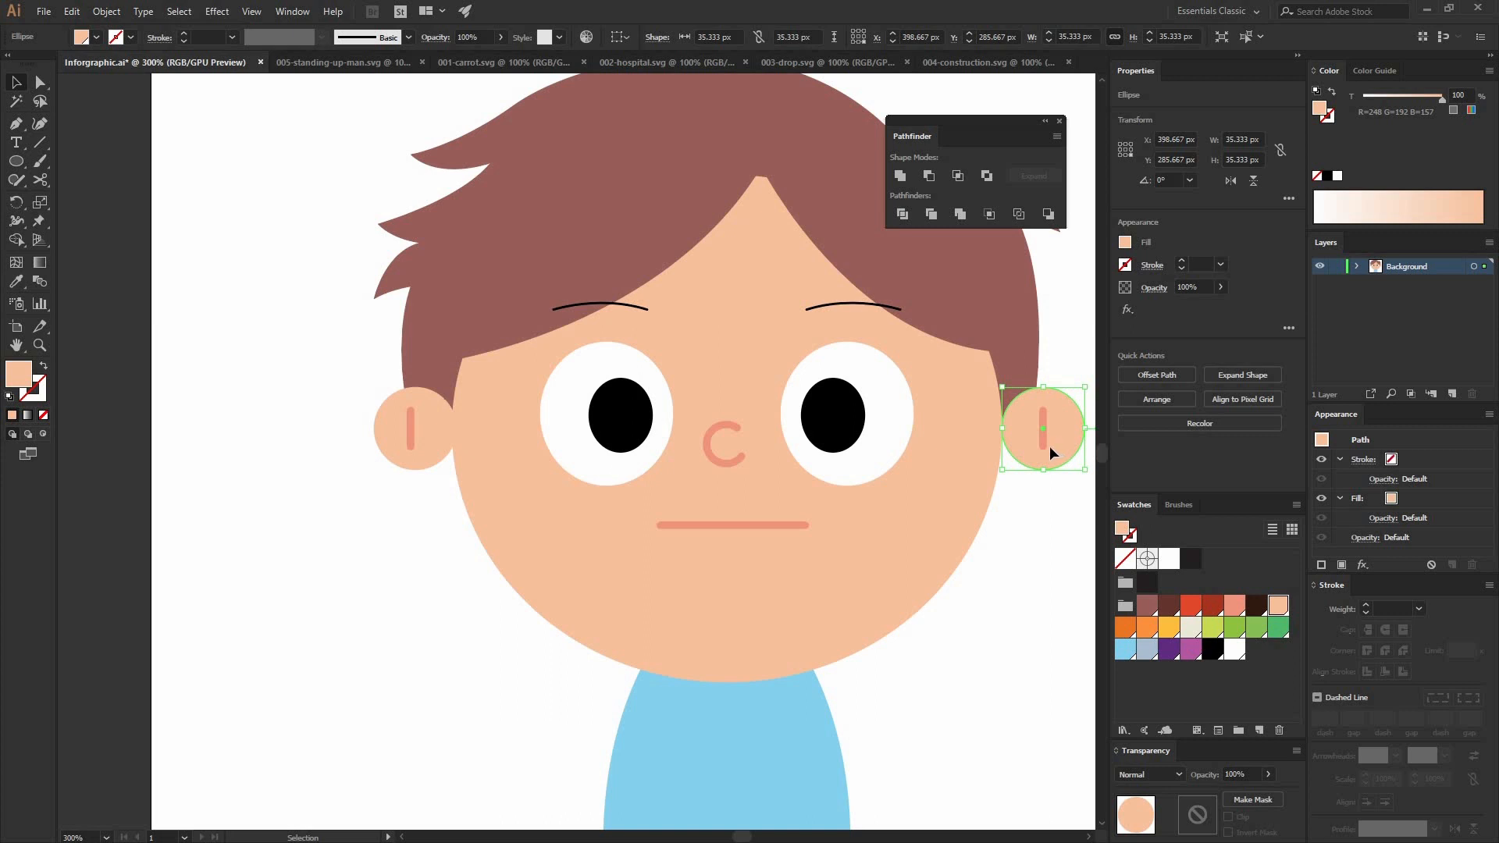
click(1029, 511)
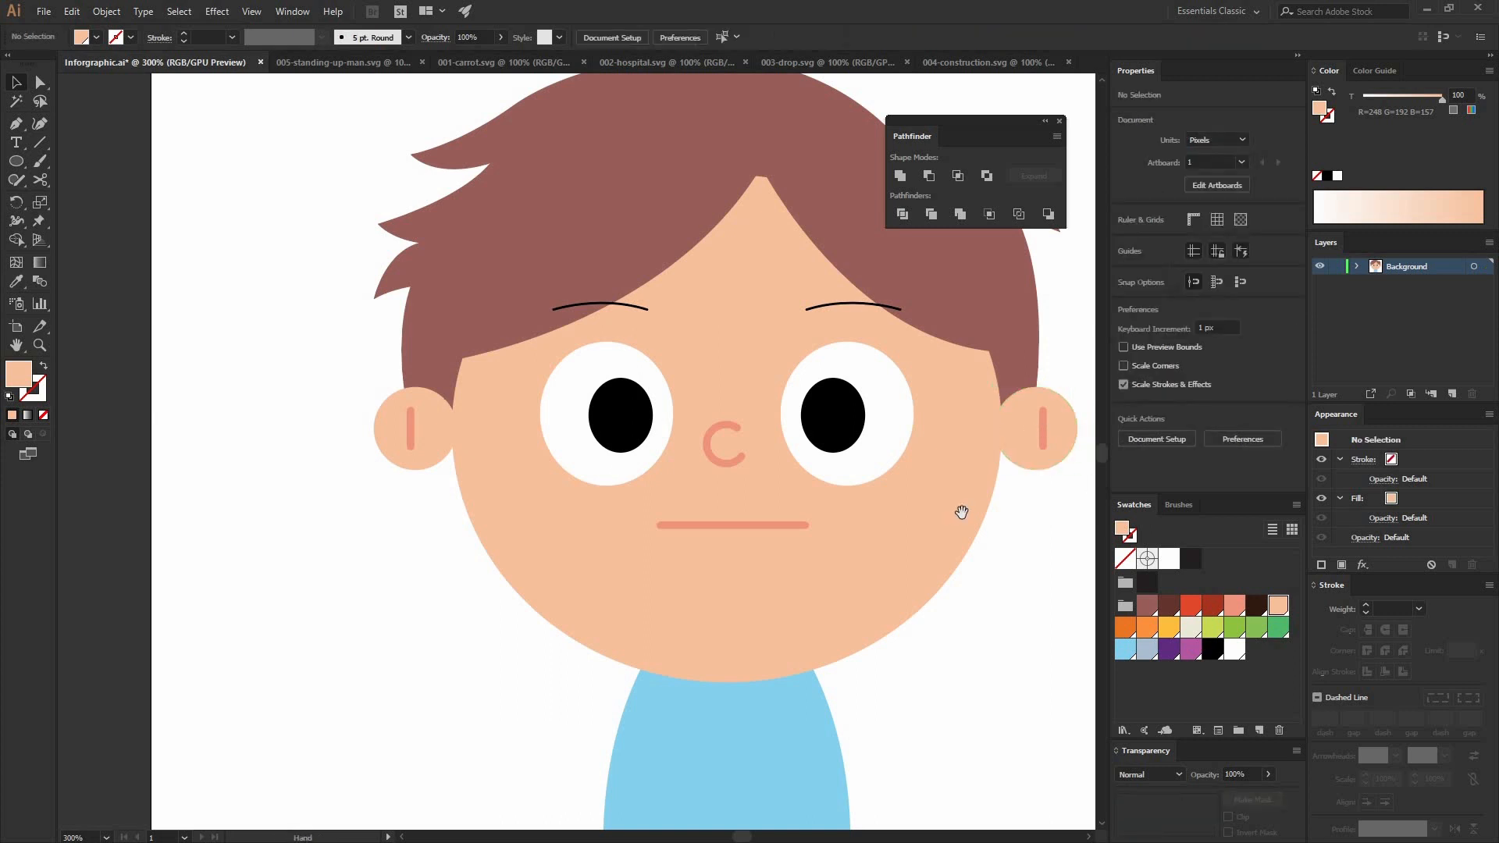
Step: Give both eyebrow curves a dark brown 8 pt stroke with round caps and no fill
drag(960, 512, 893, 523)
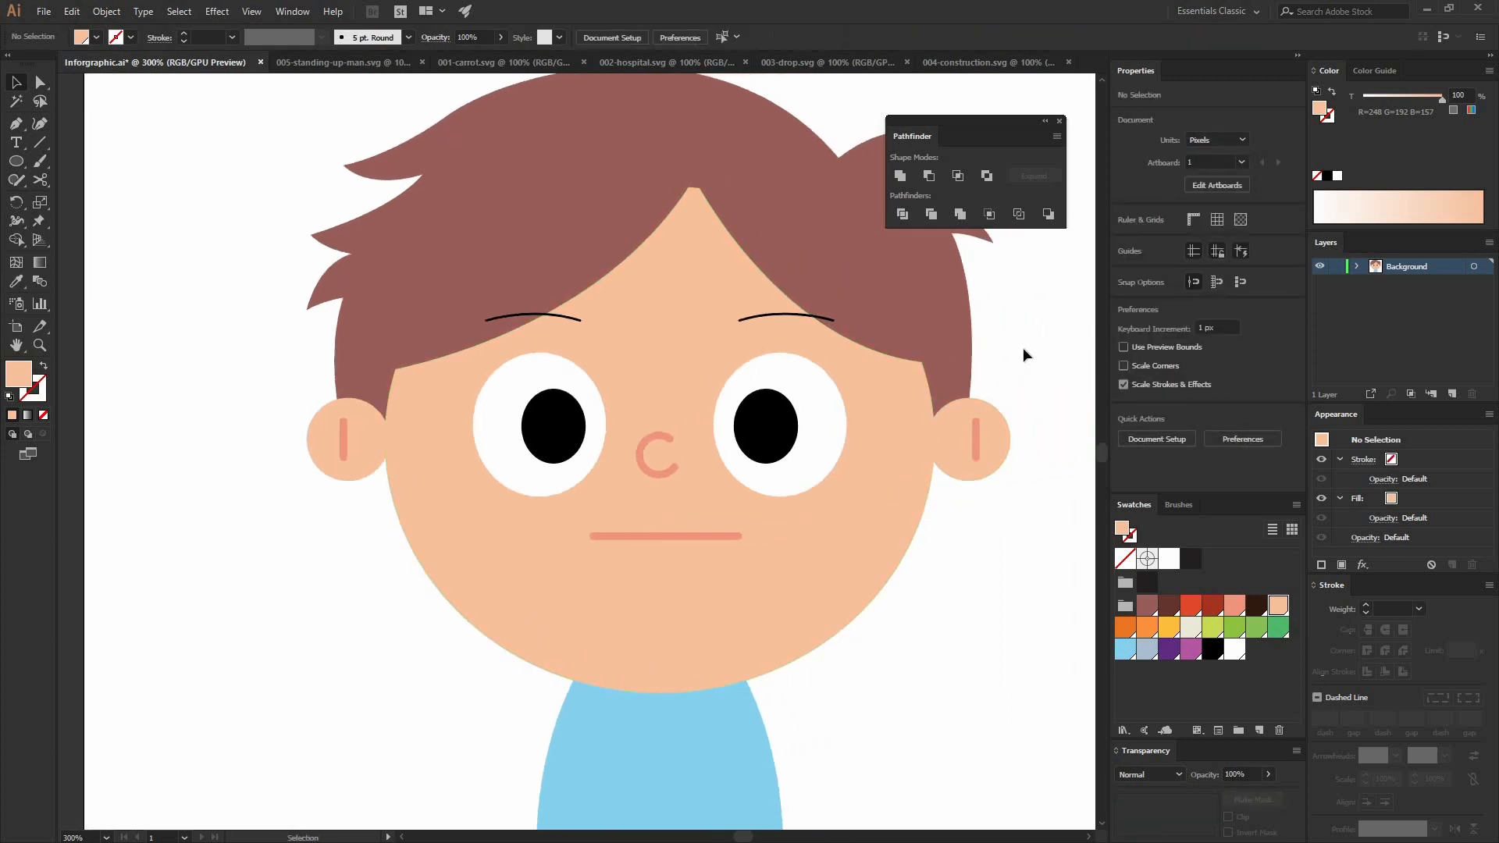
click(761, 317)
click(763, 314)
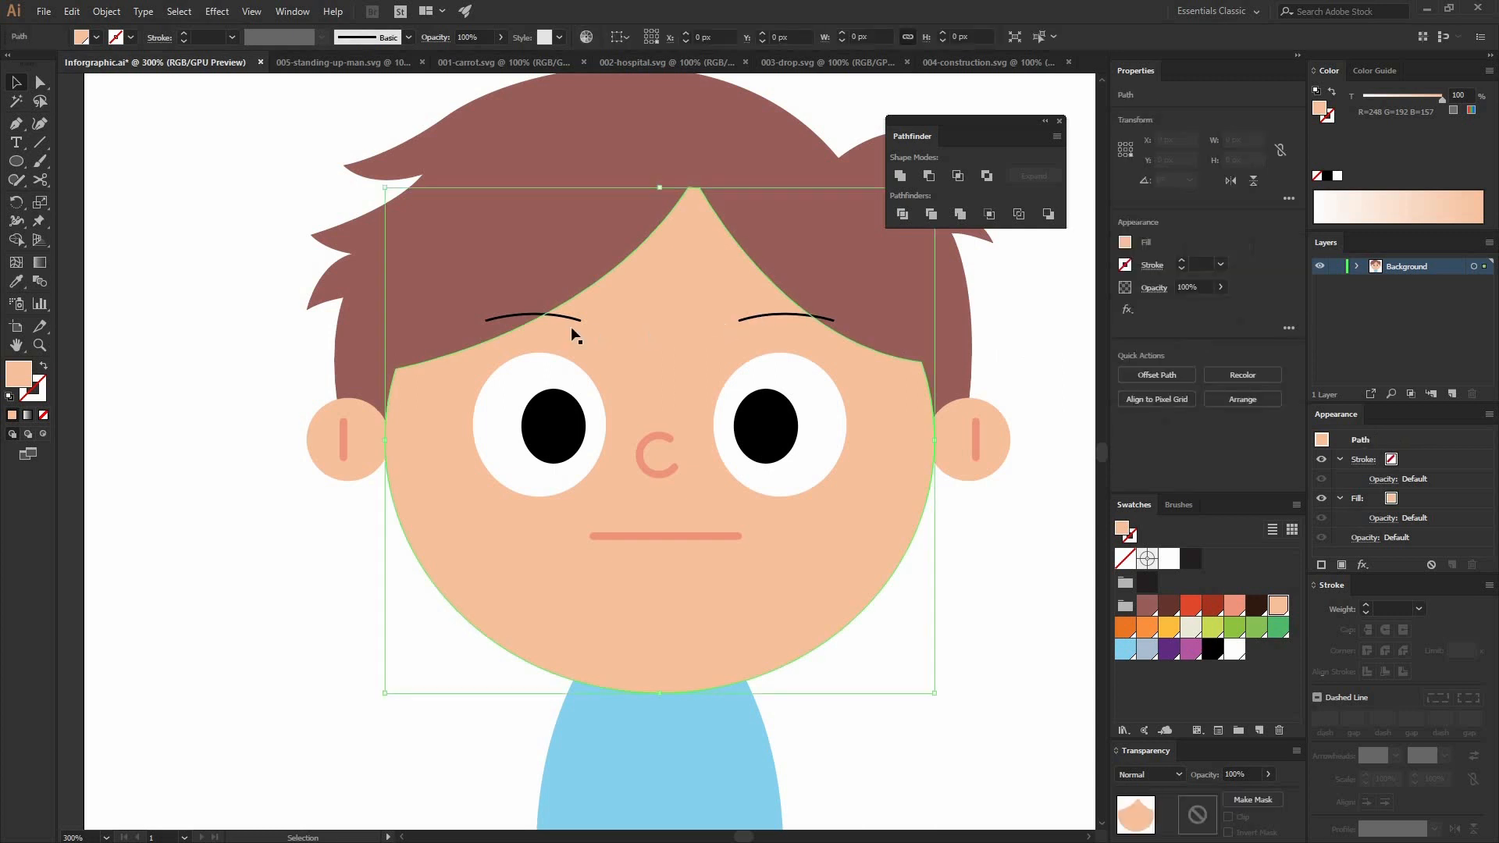
shift+click(533, 314)
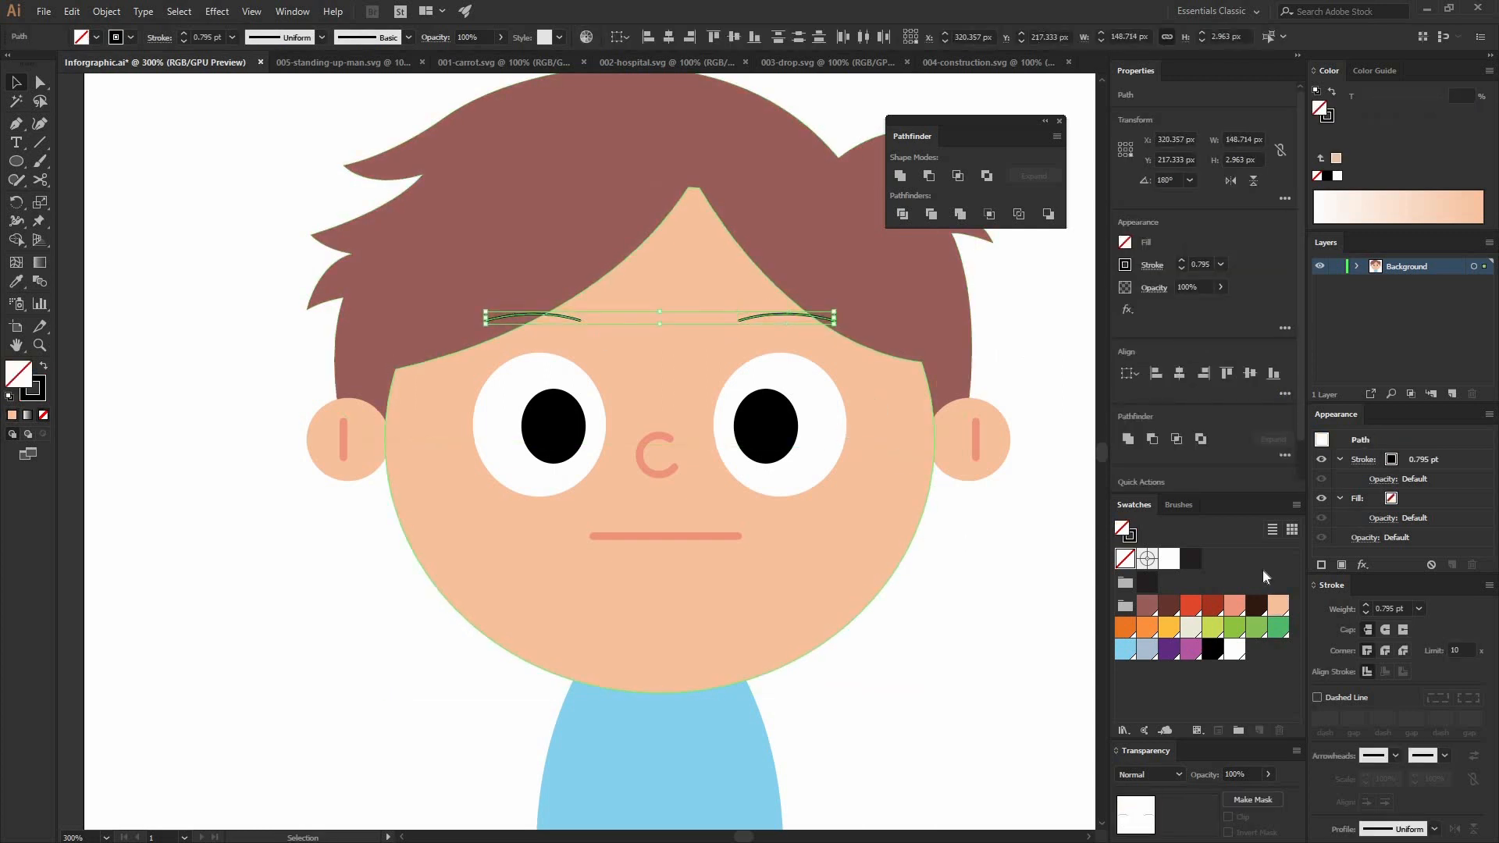
click(1256, 605)
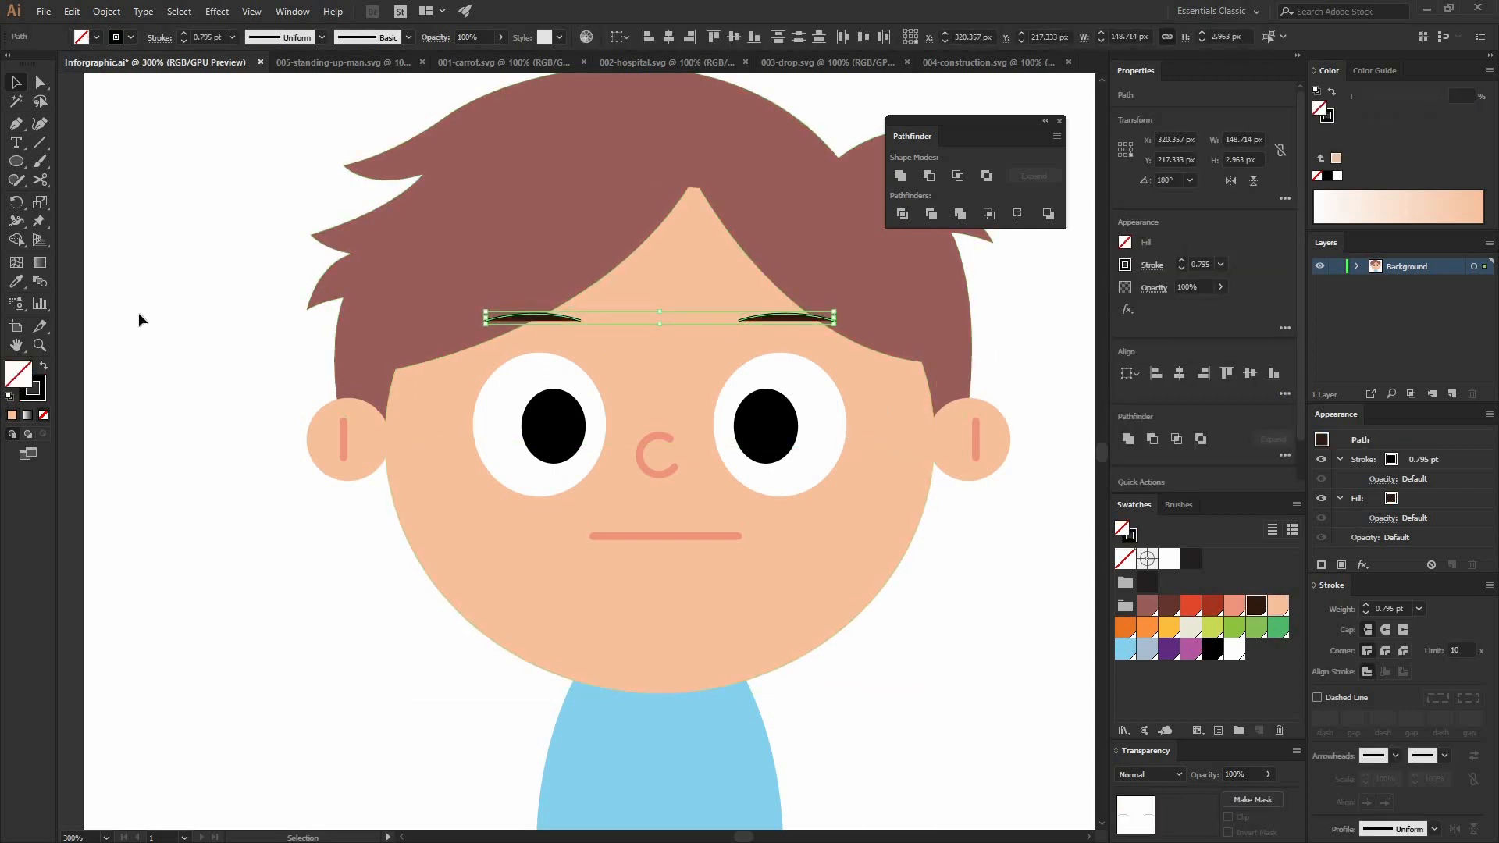
click(43, 416)
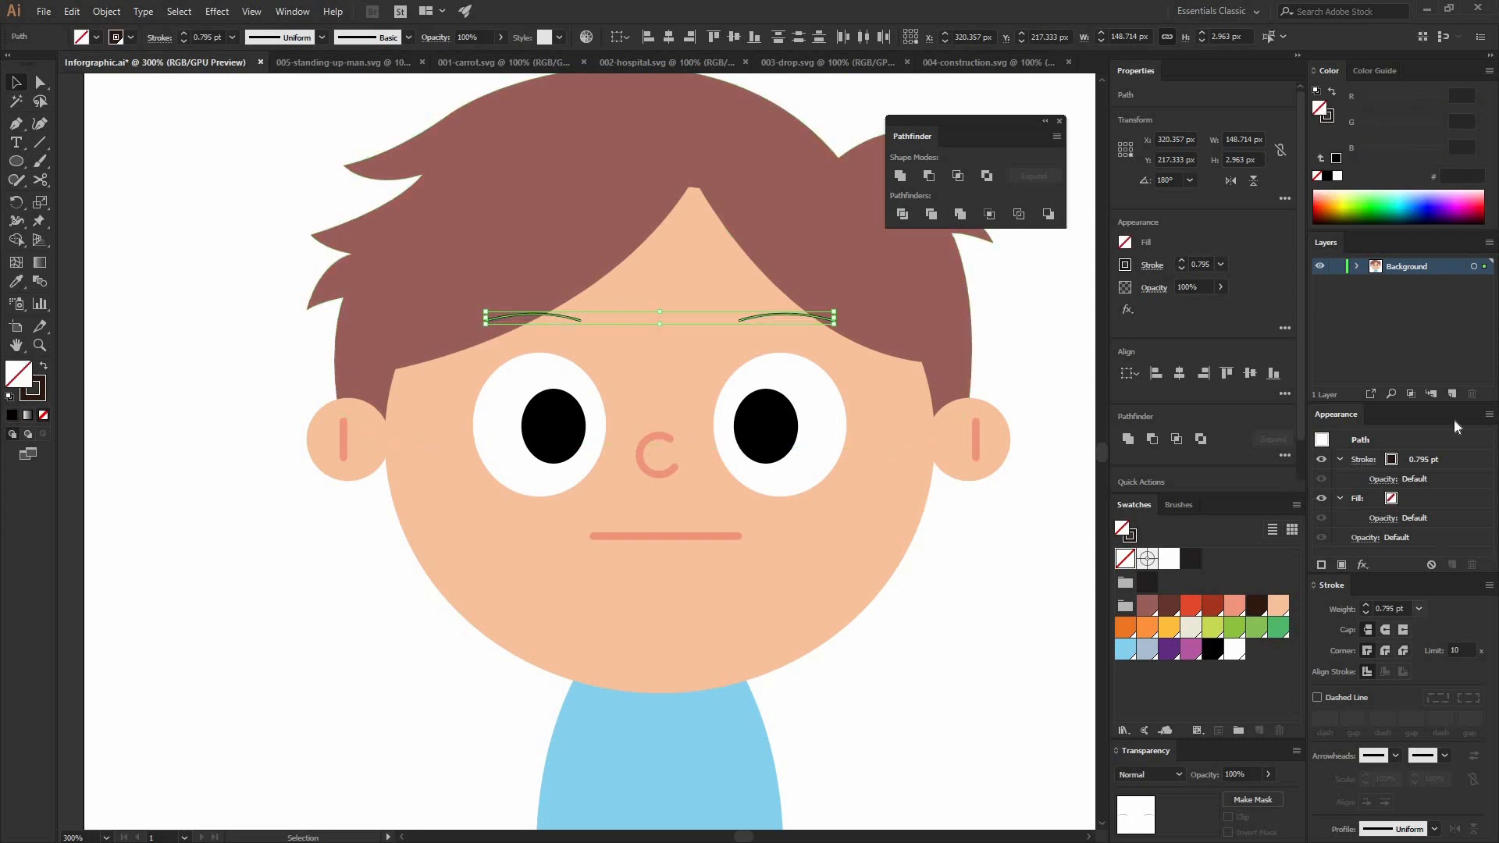
click(1420, 411)
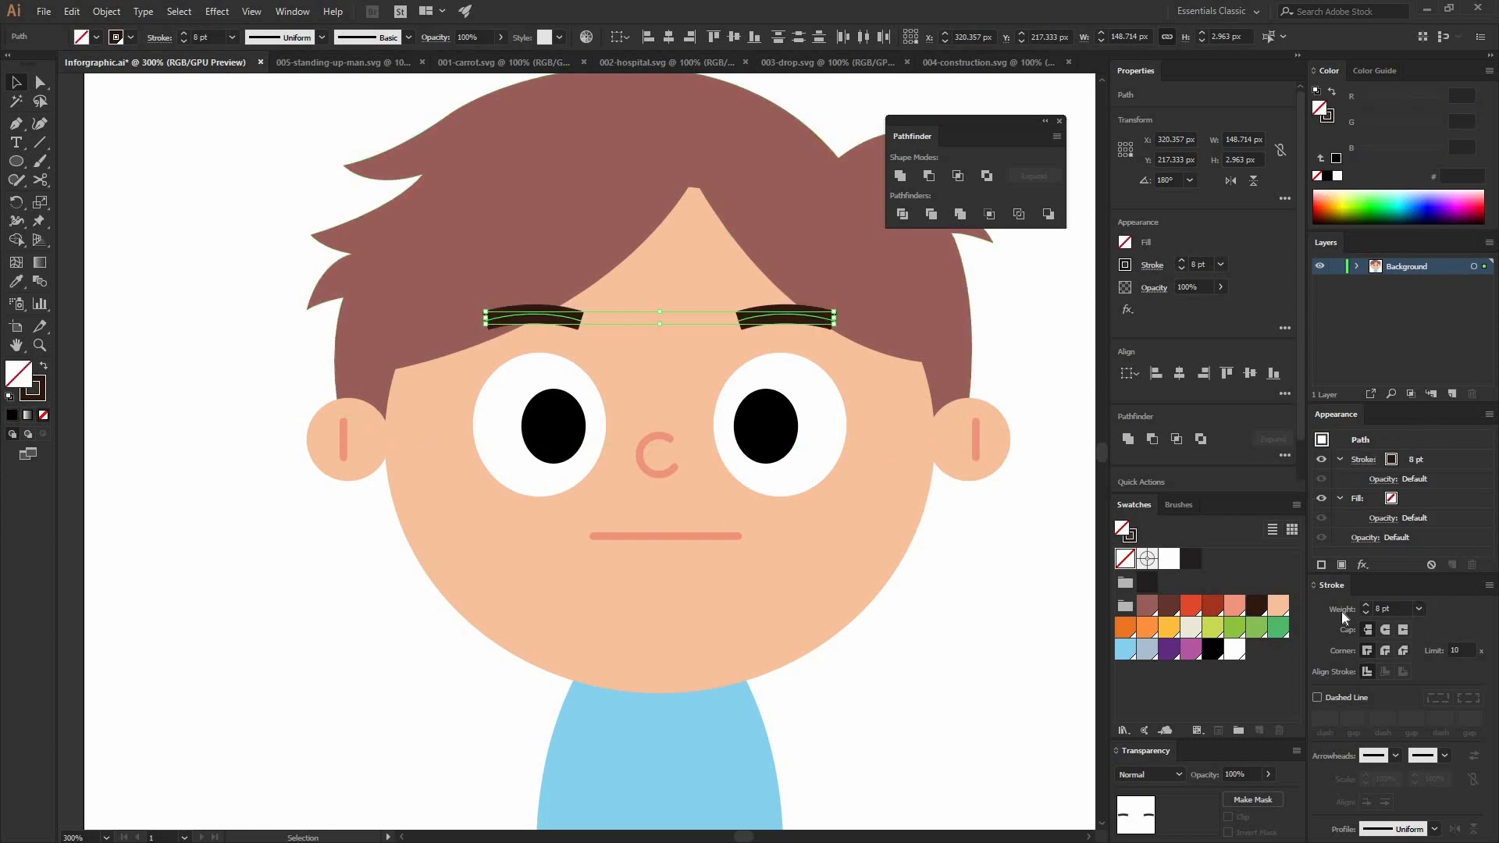
click(1386, 629)
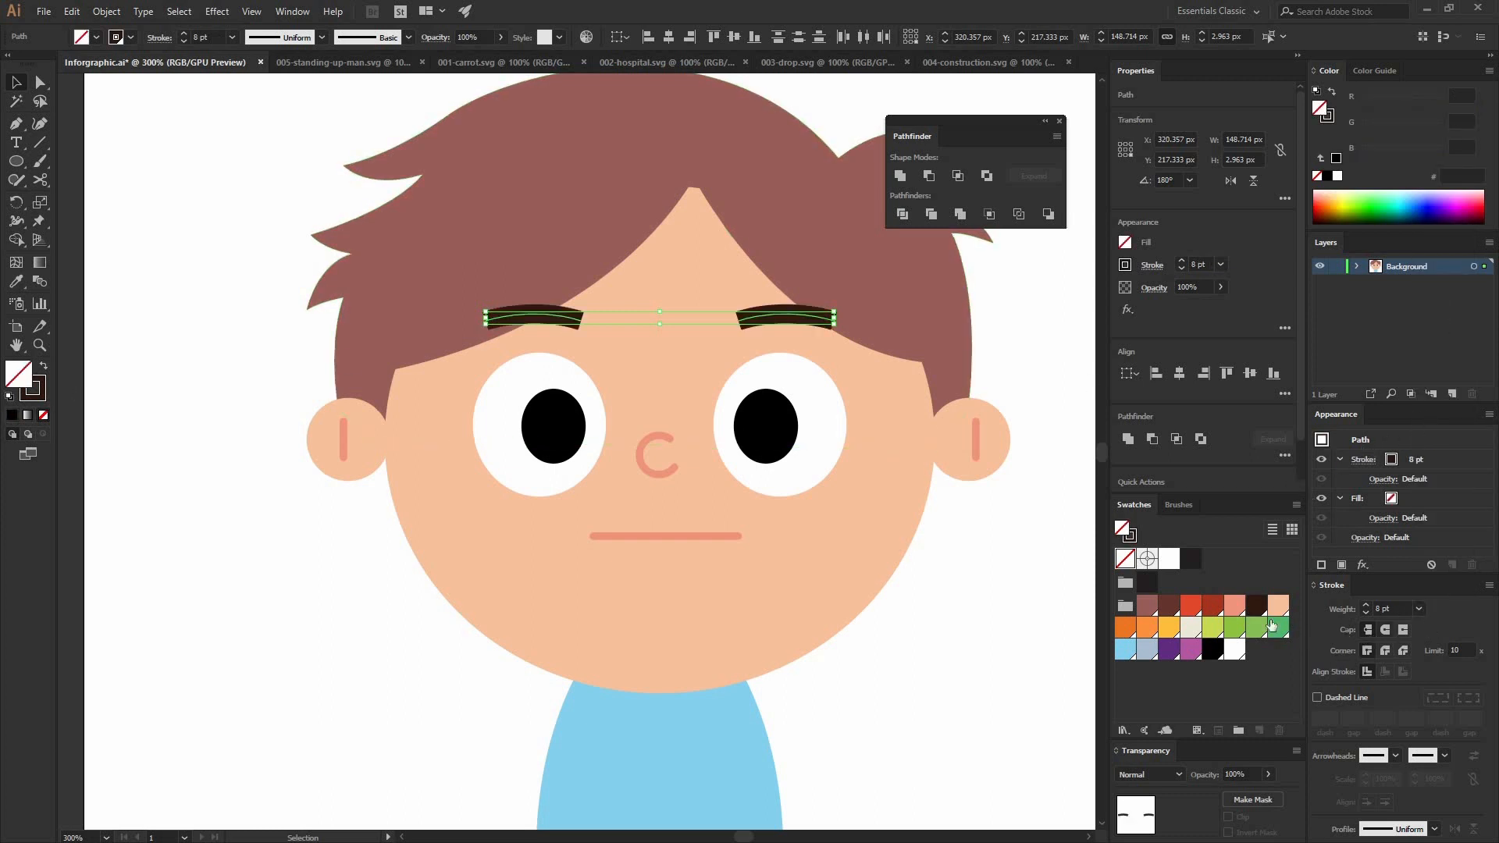
click(1047, 574)
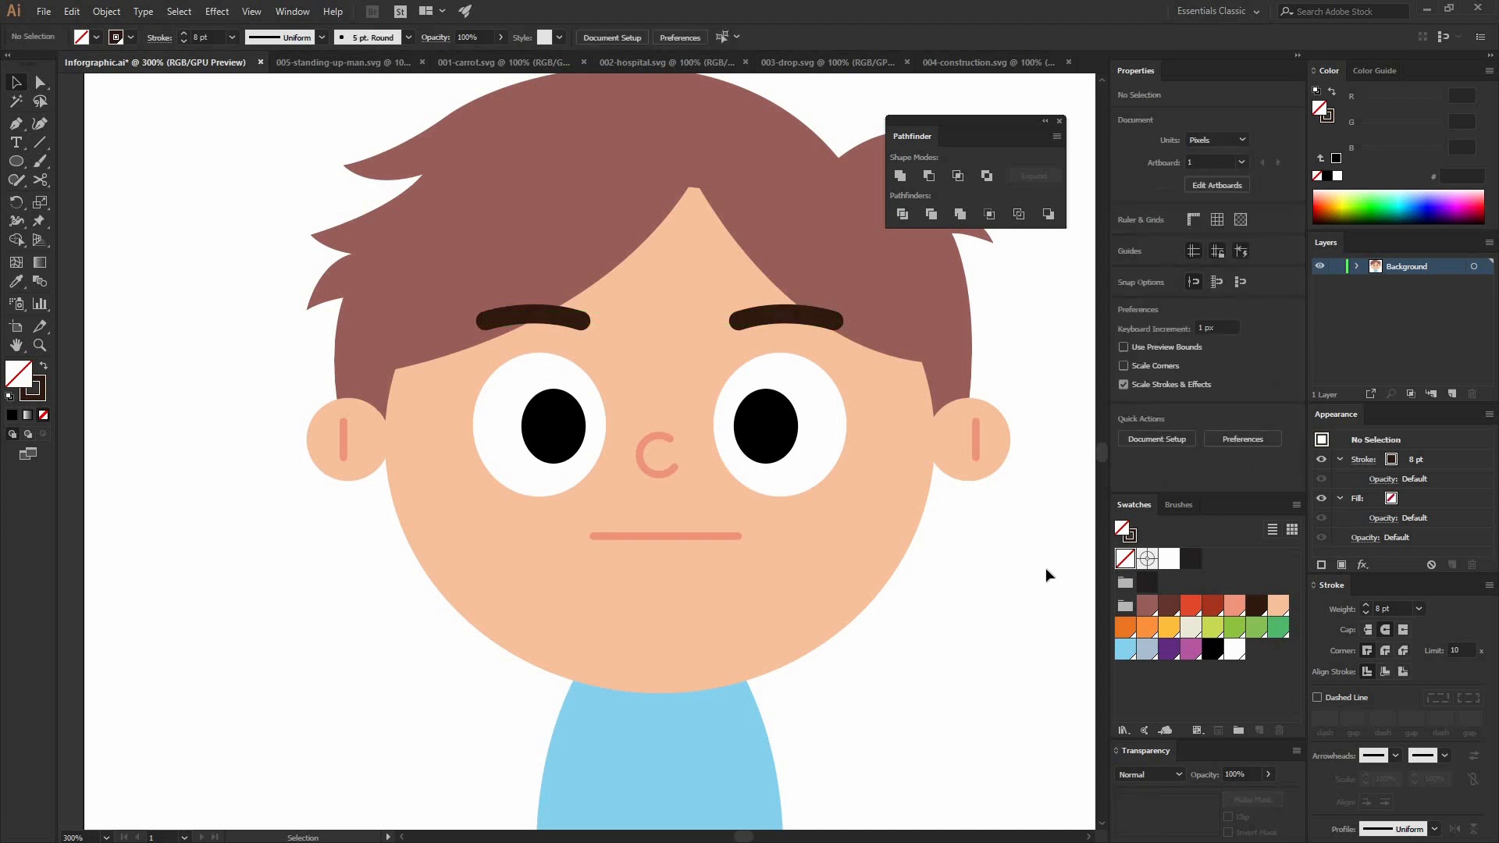
Step: Reduce the stroke weight of both eyebrows to 7 pt
click(607, 320)
click(779, 318)
shift+click(552, 320)
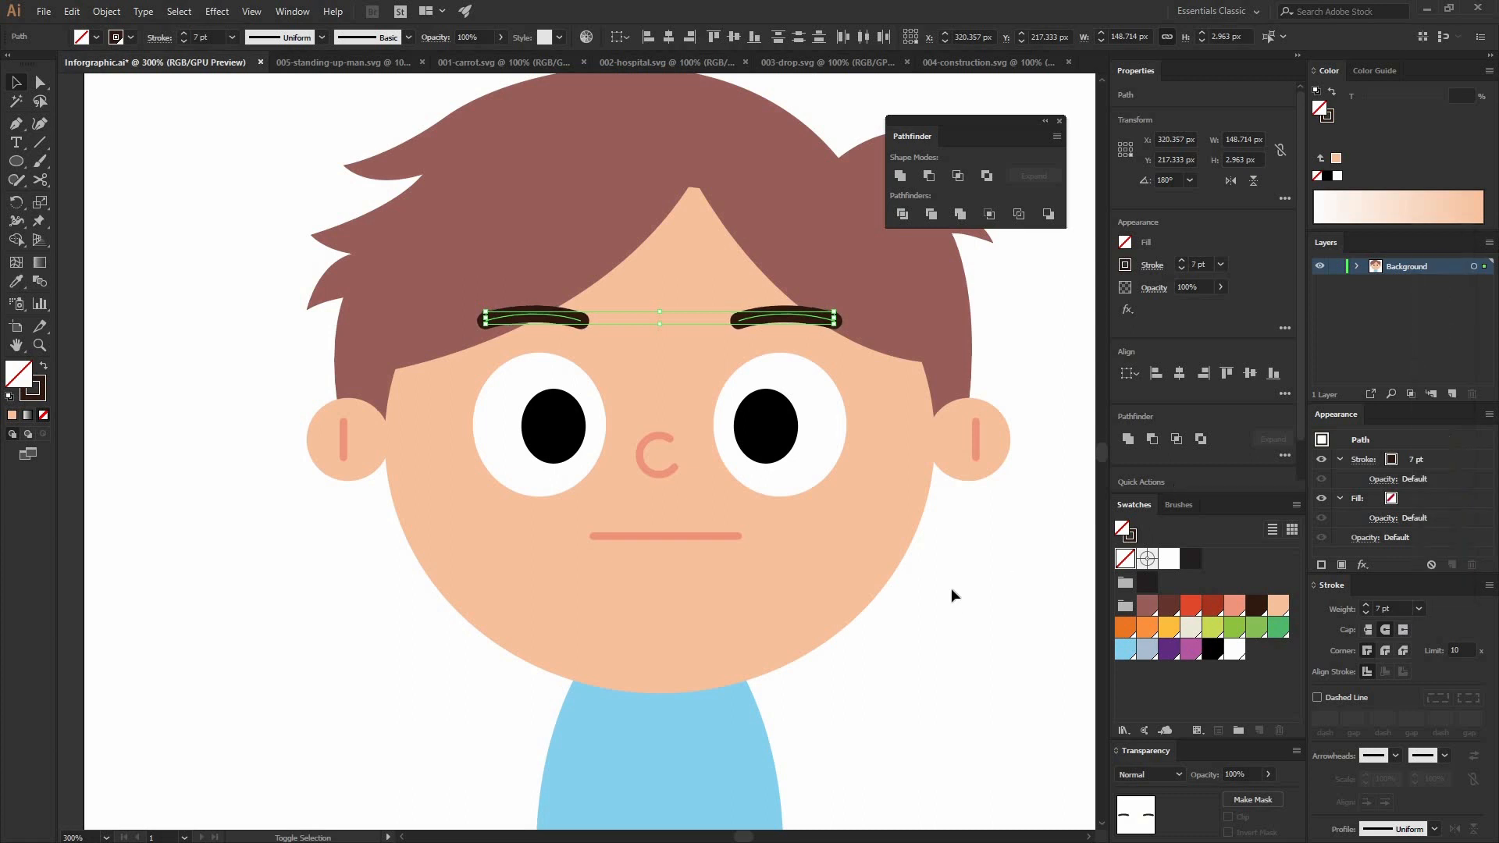
click(924, 540)
Step: Shorten the light-blue neck by raising its bottom edge
key(ctrl+minus)
key(ctrl+minus)
key(ctrl+minus)
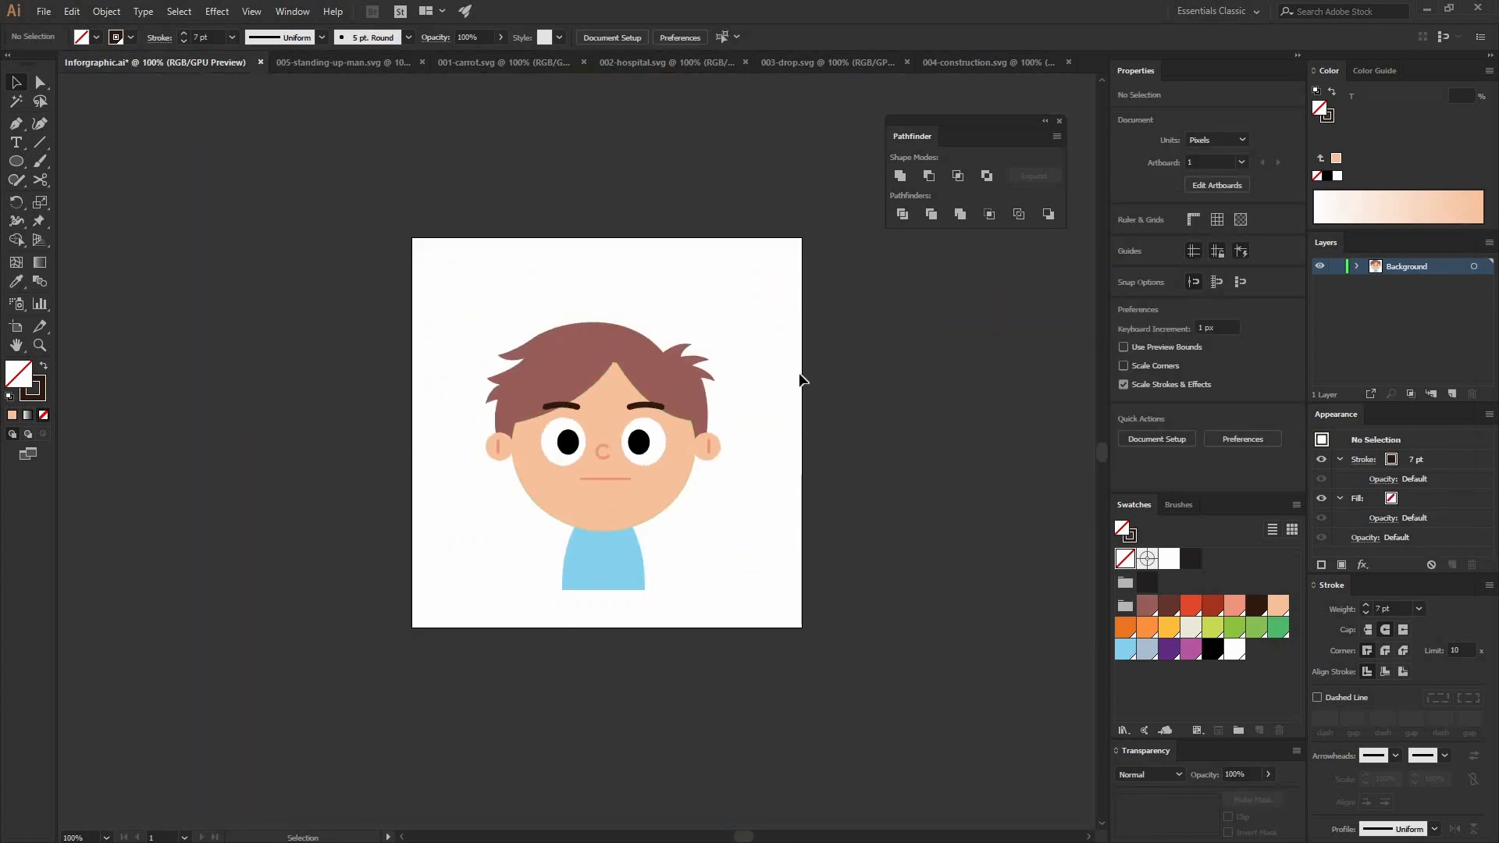
key(a)
drag(645, 587, 444, 291)
click(751, 544)
key(v)
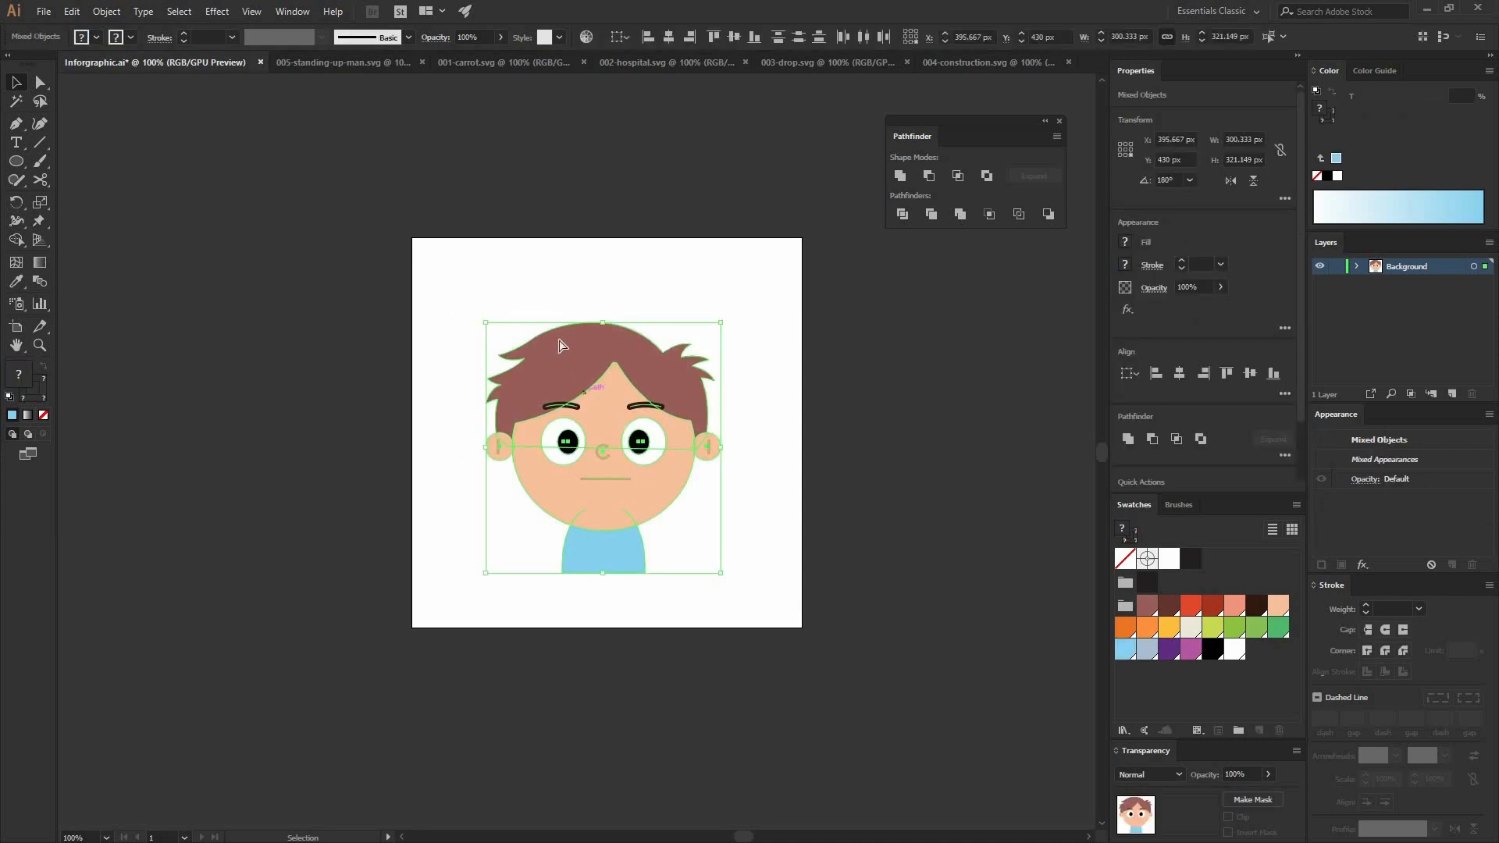
Step: Group all parts of the character into one object
key(a)
click(106, 11)
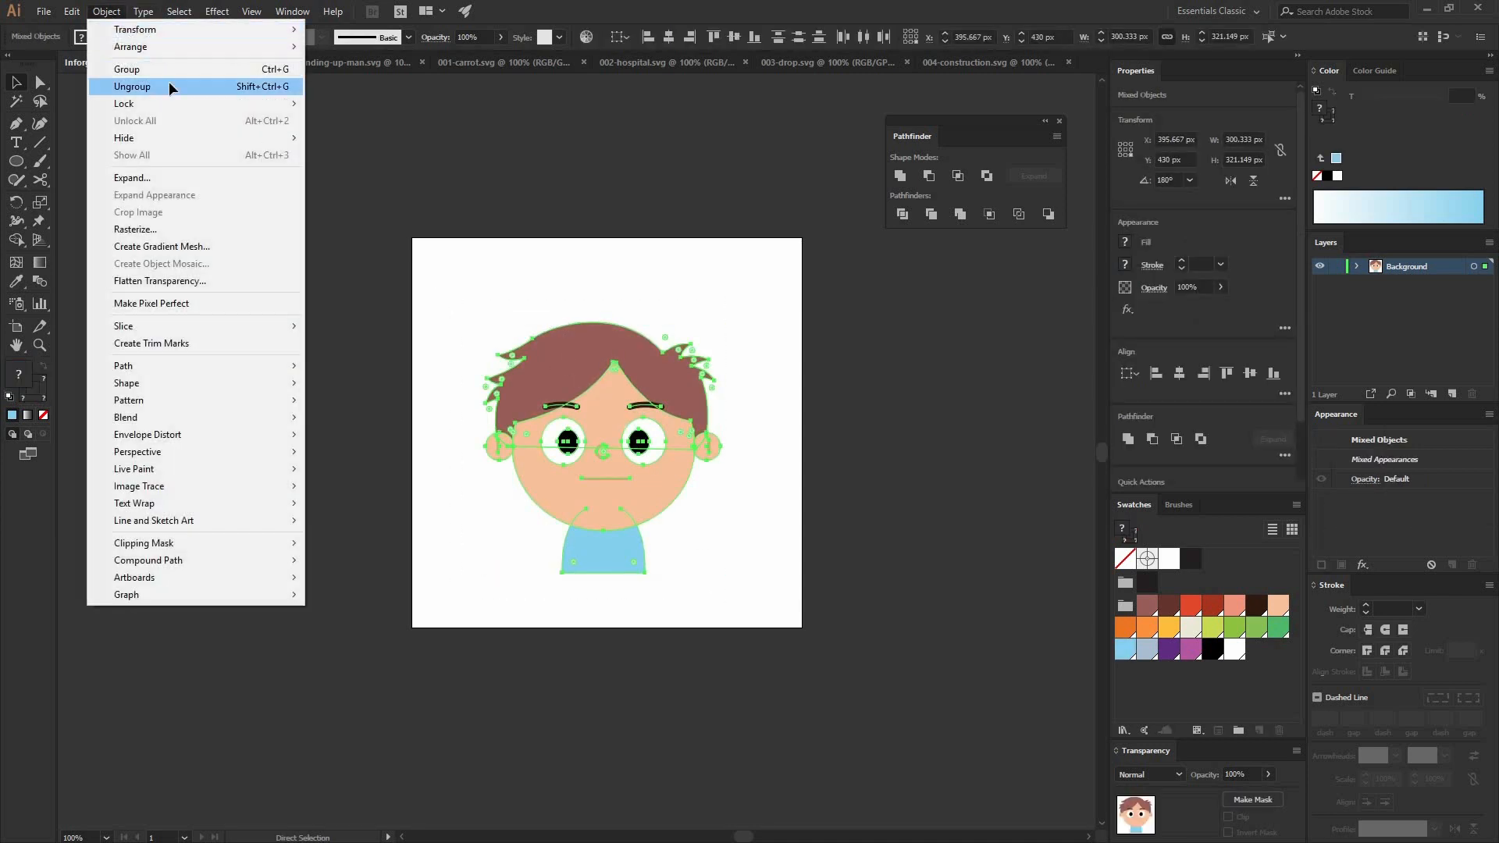
click(174, 87)
Step: Align the character group to the artboard, centred horizontally and resting on the bottom edge
key(v)
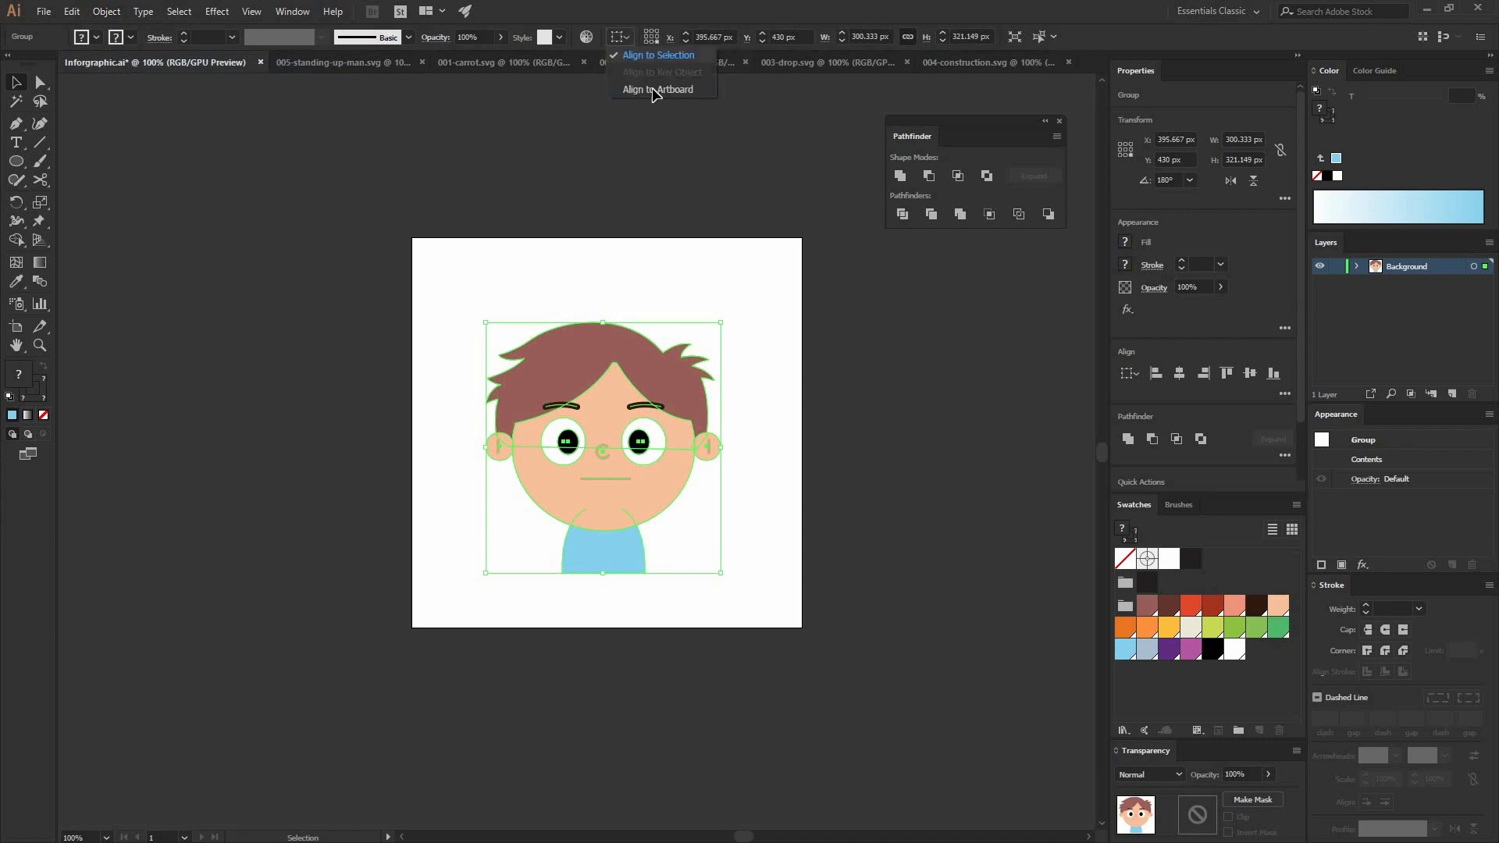
click(672, 38)
click(754, 38)
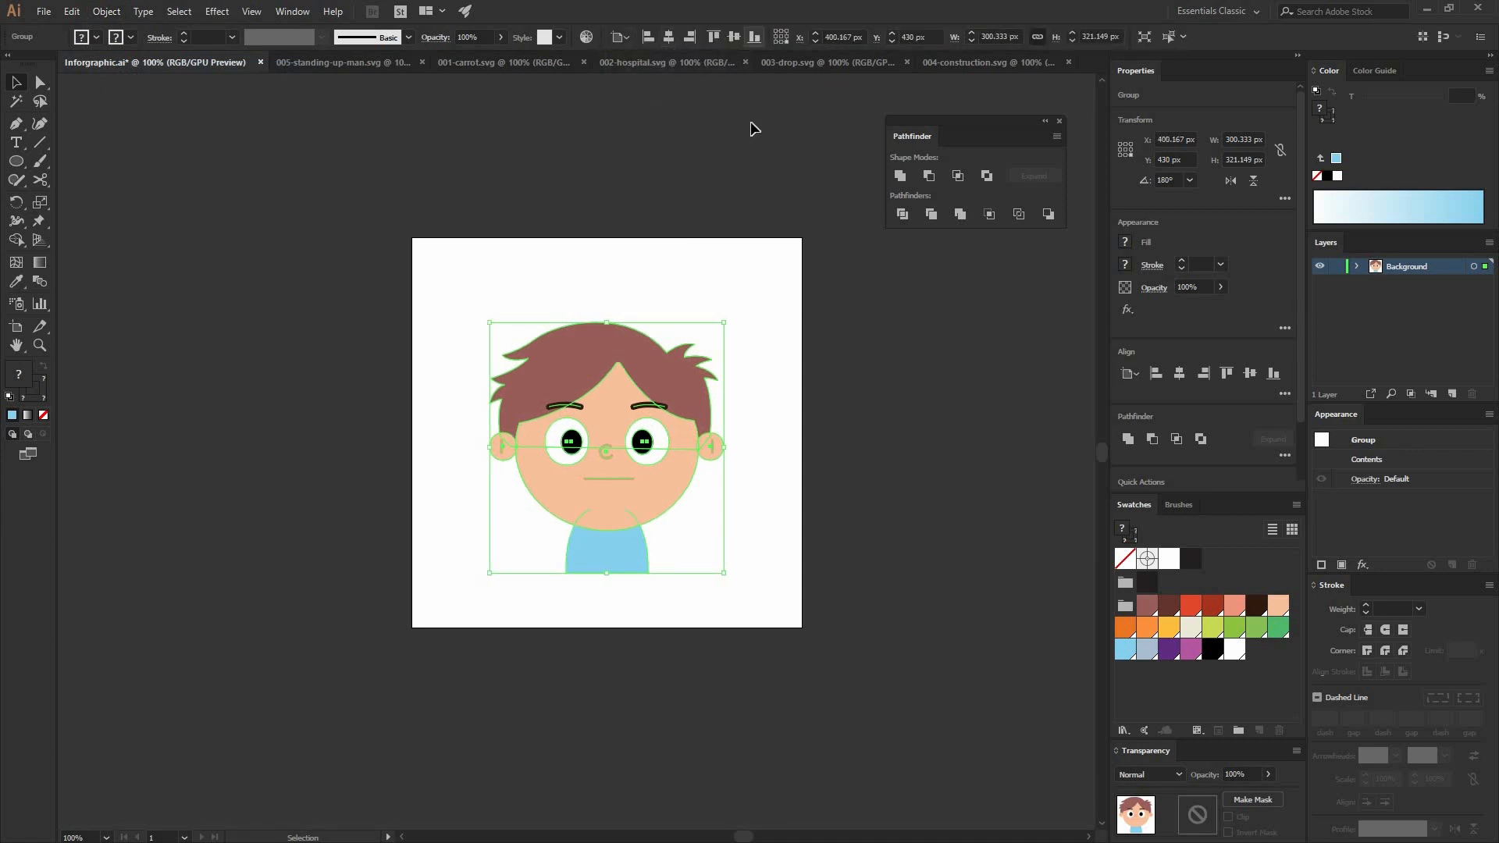
click(757, 537)
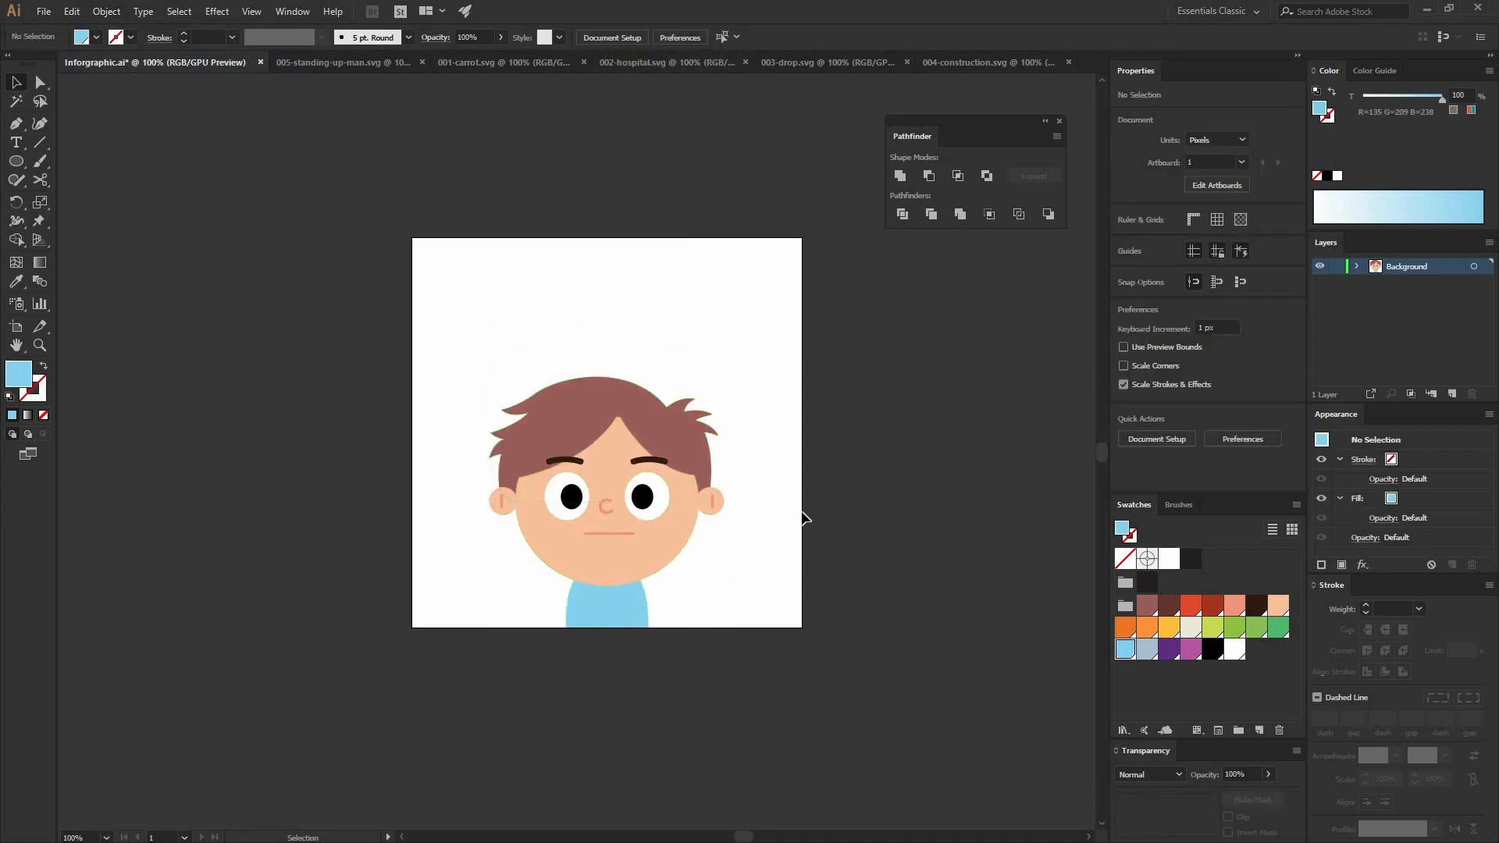
Step: Inside the character group, scale the neck down to about 67 px wide and extend its base to the artboard's bottom edge
drag(632, 601, 519, 470)
double_click(599, 426)
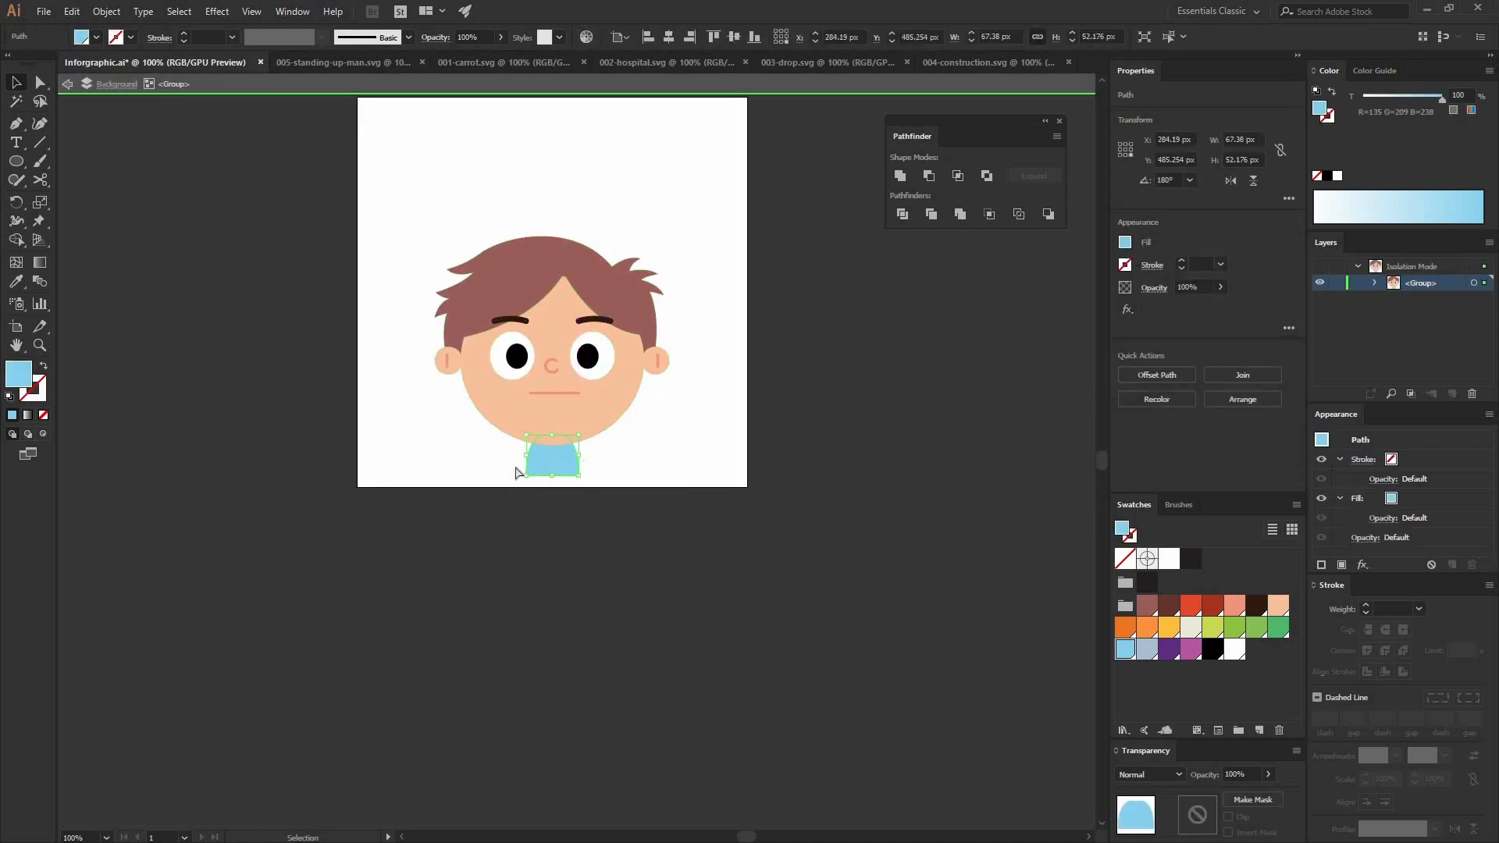
key(a)
click(578, 472)
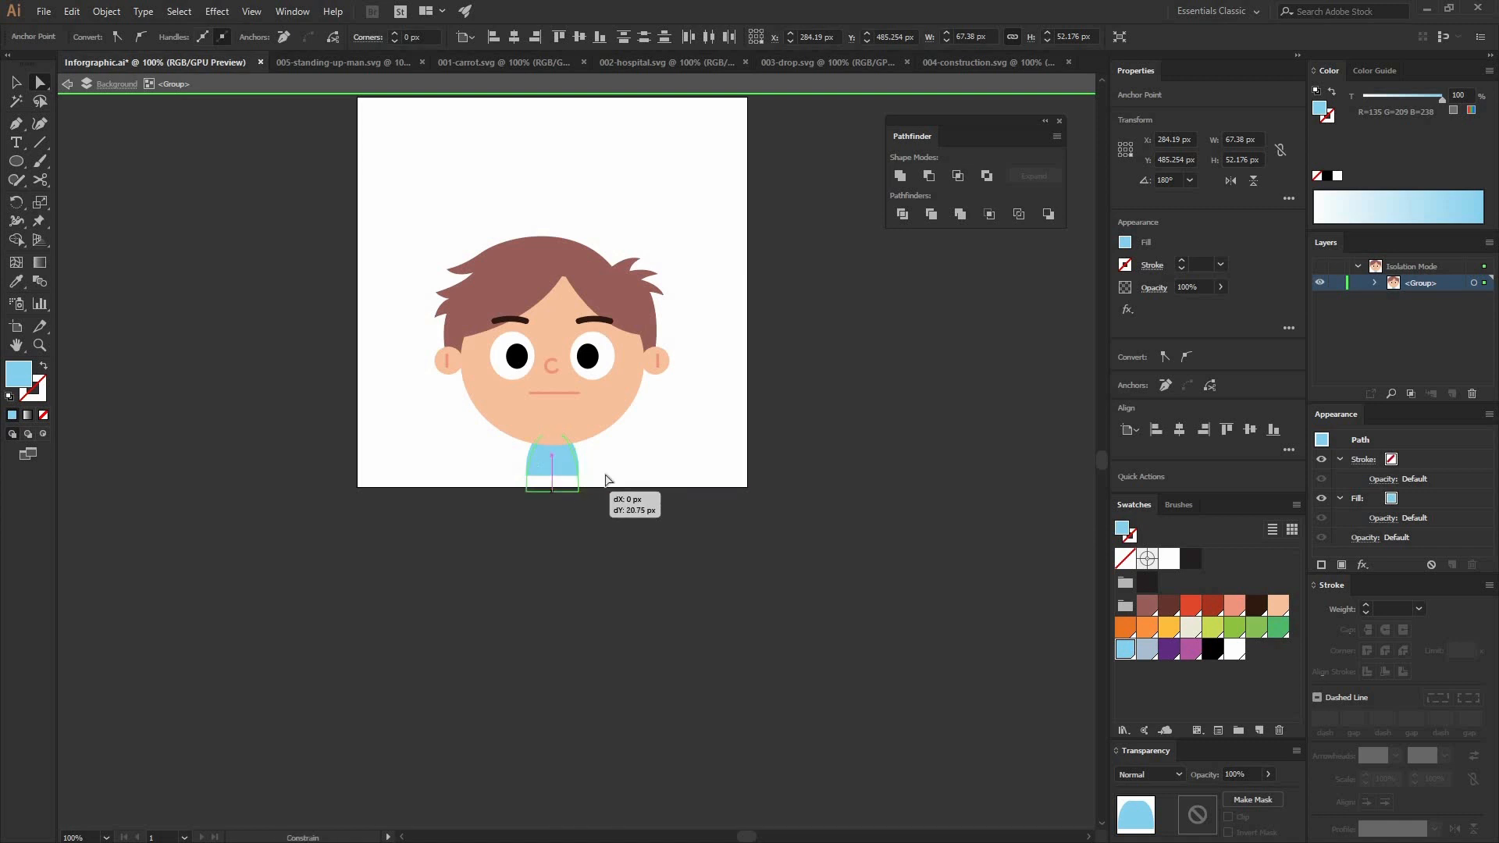
click(632, 463)
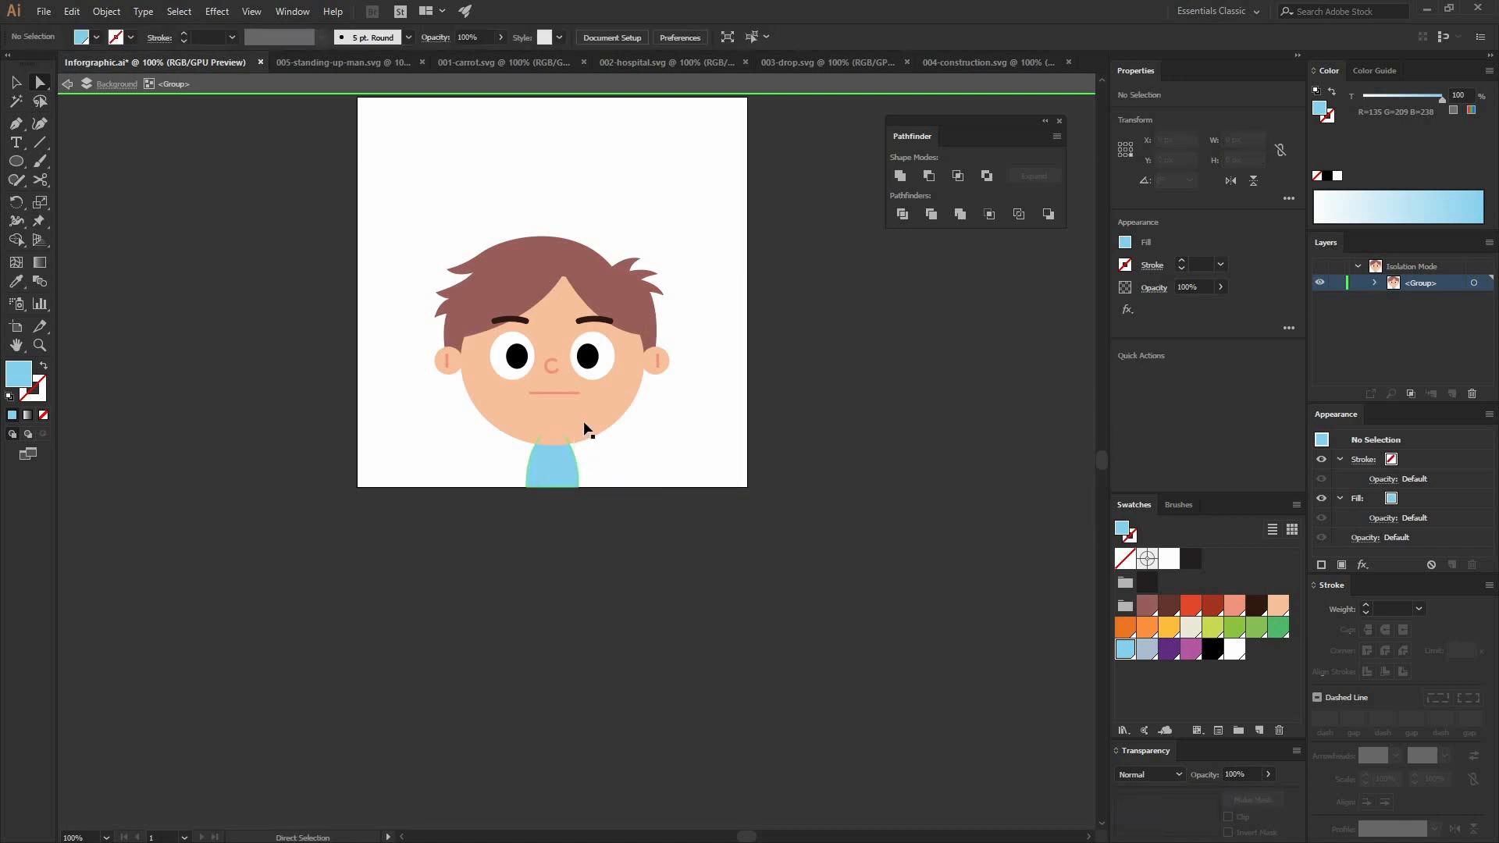
Step: Scale the neck up to about 86 px wide and leave the group's isolation
click(585, 431)
key(v)
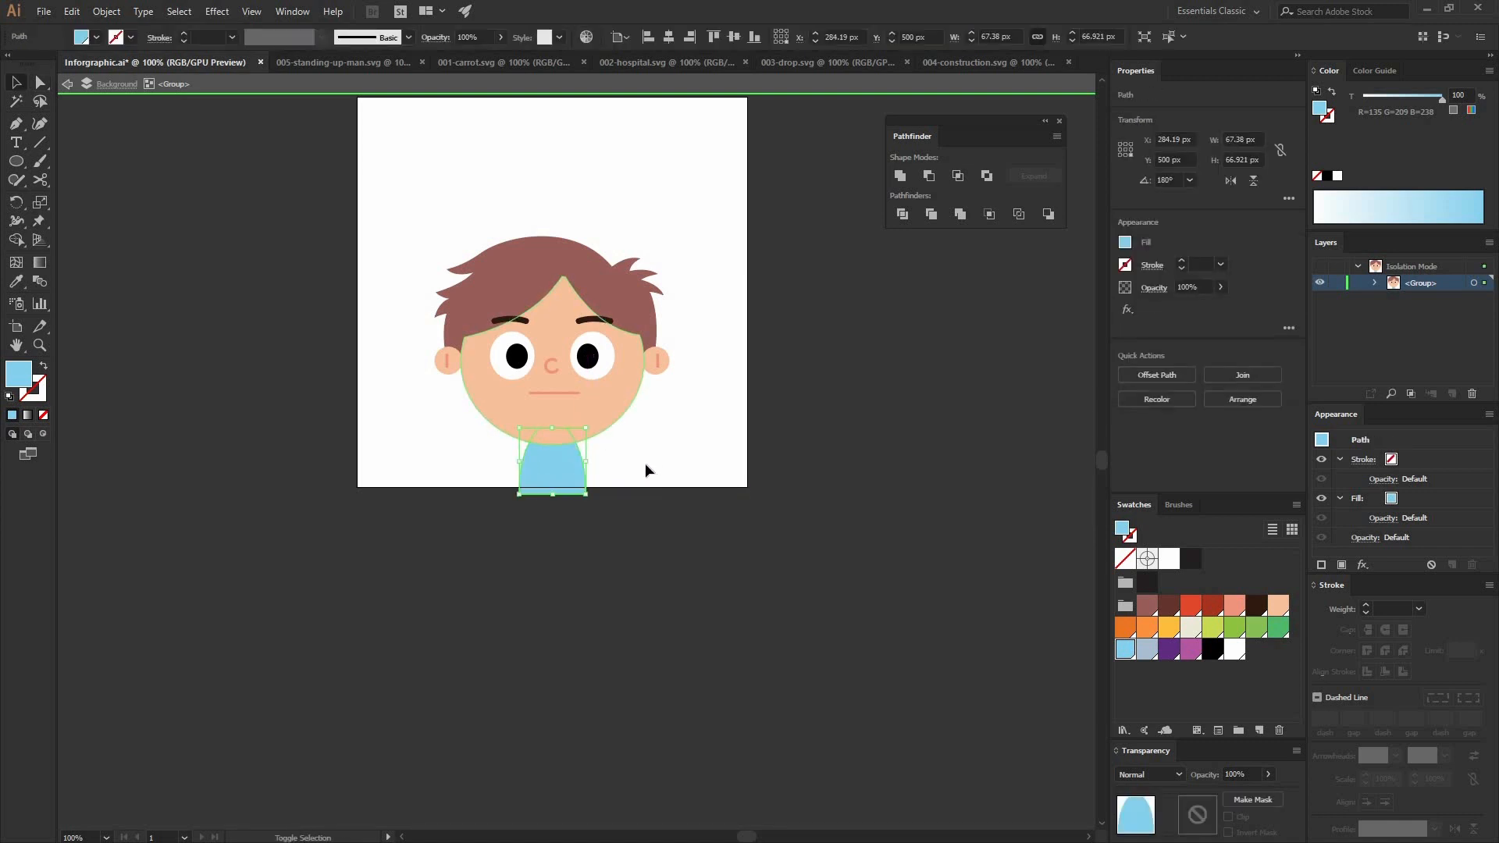
click(645, 465)
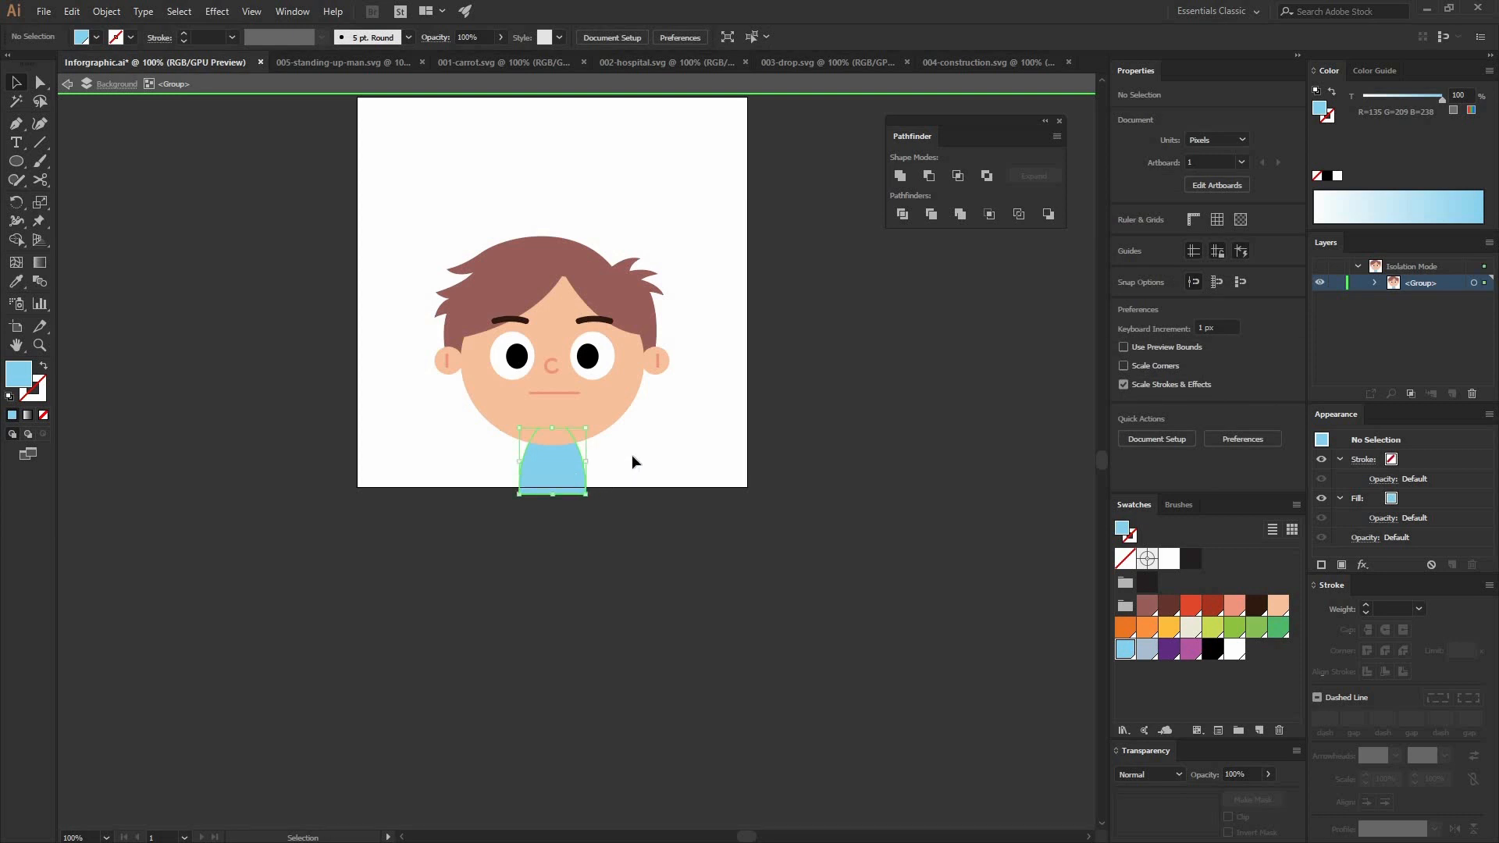
double_click(631, 454)
Step: Raise the neck's two bottom anchor points to the artboard's bottom edge at Y 500 px
key(a)
click(574, 522)
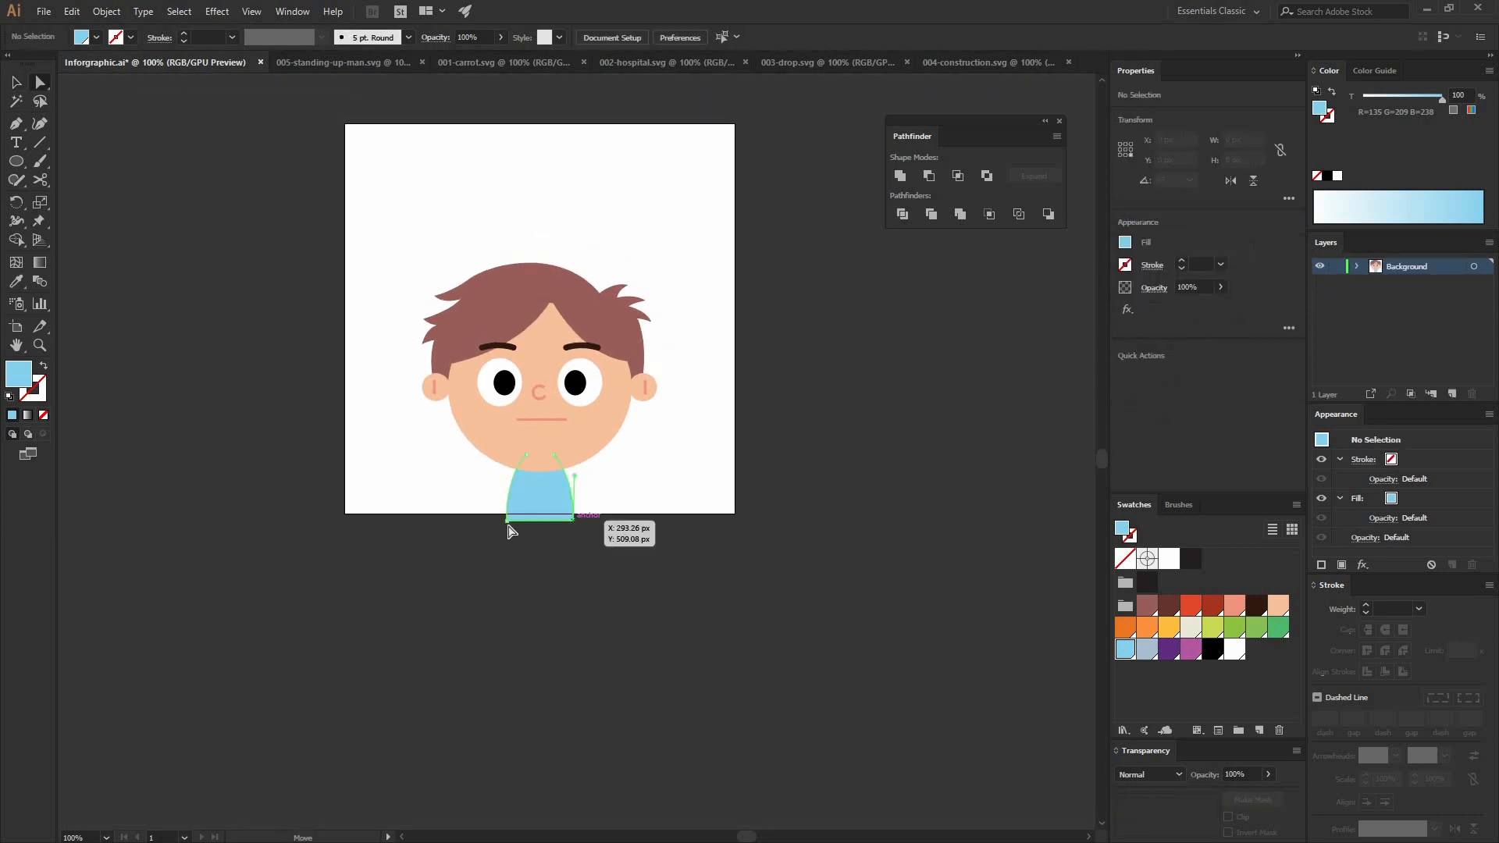
shift+click(507, 521)
drag(508, 522, 508, 513)
click(654, 461)
key(v)
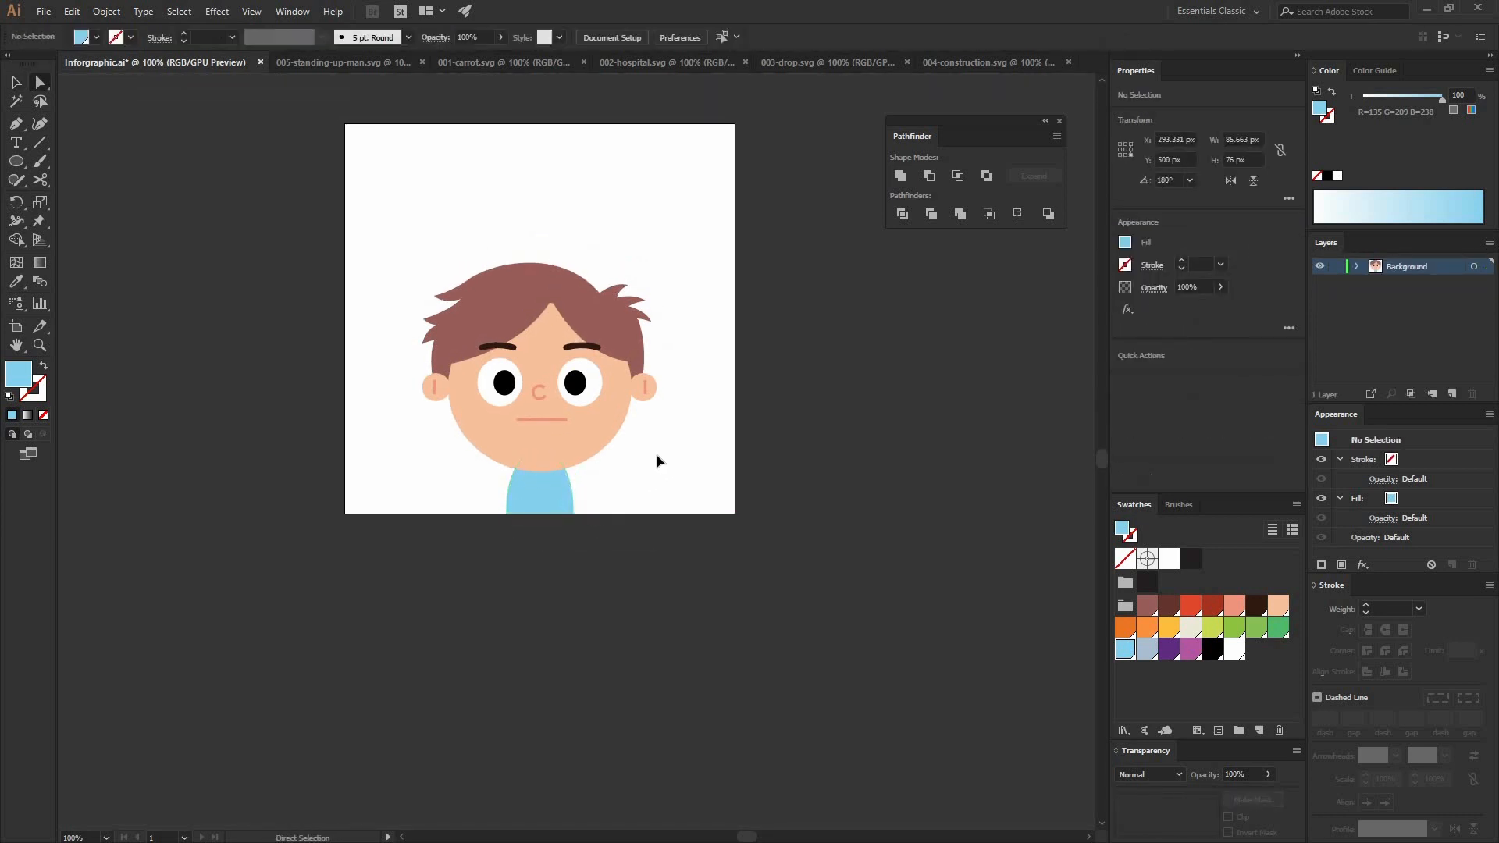